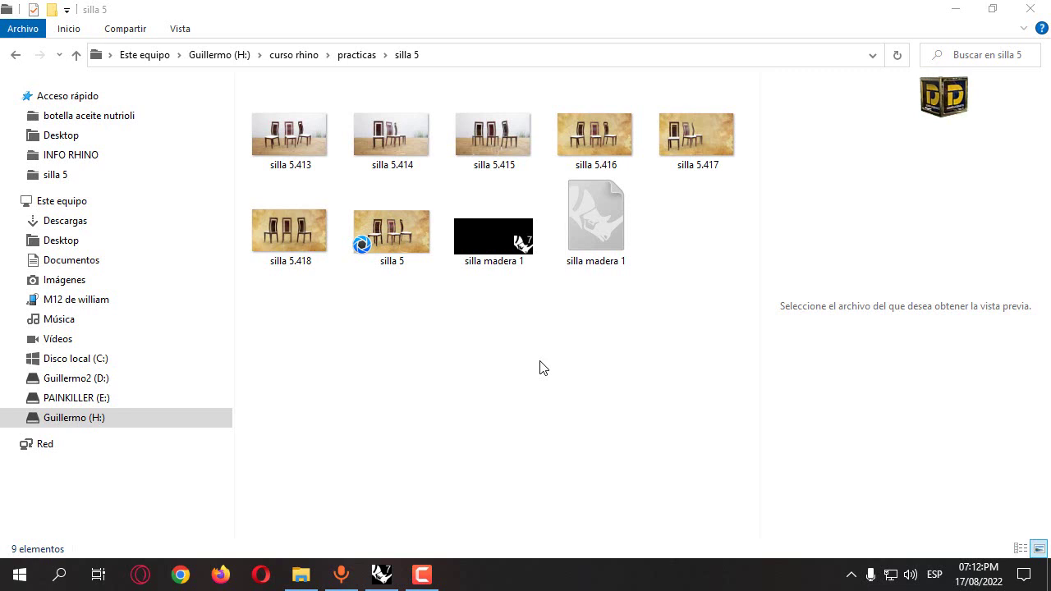
Examine the rendered chair reference images from silla 5.413 through silla 5.418.
{"action": "left_click", "coordinate": [302, 141]}
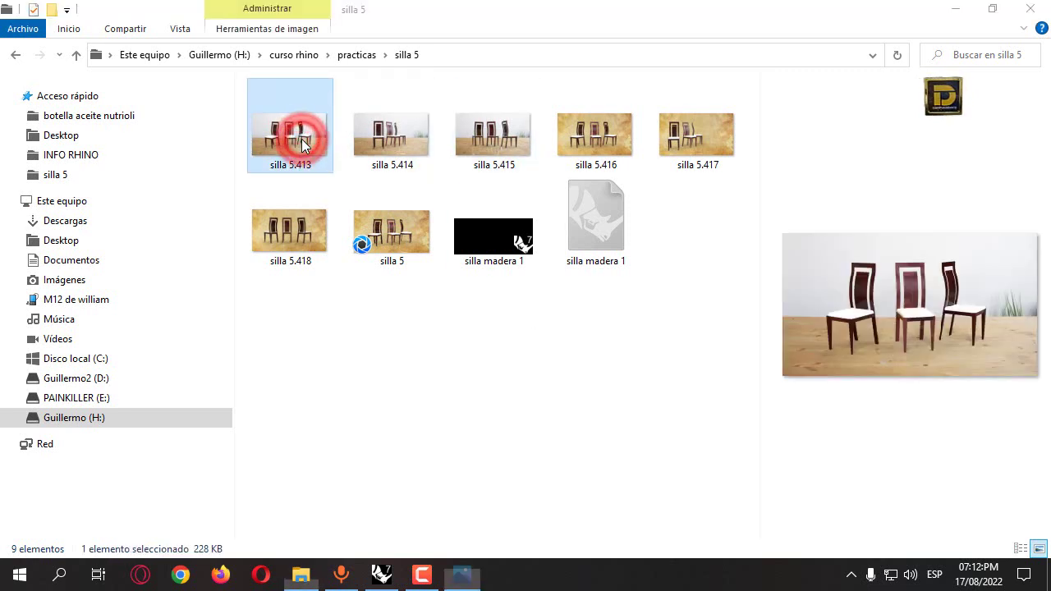
{"action": "double_click", "coordinate": [302, 141]}
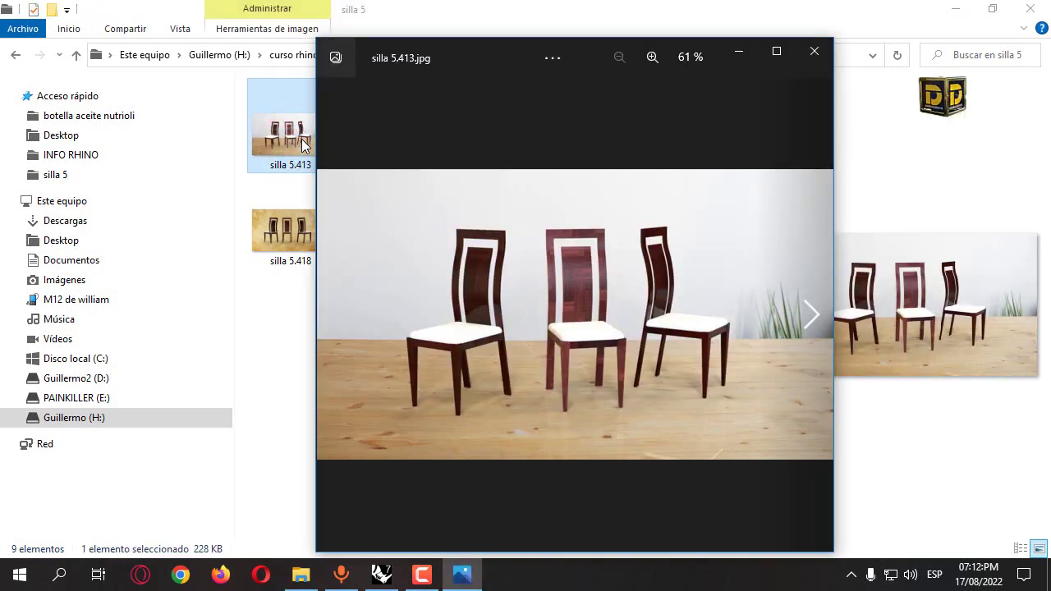
{"action": "scroll", "coordinate": [334, 131], "scroll_direction": "down", "scroll_amount": 1}
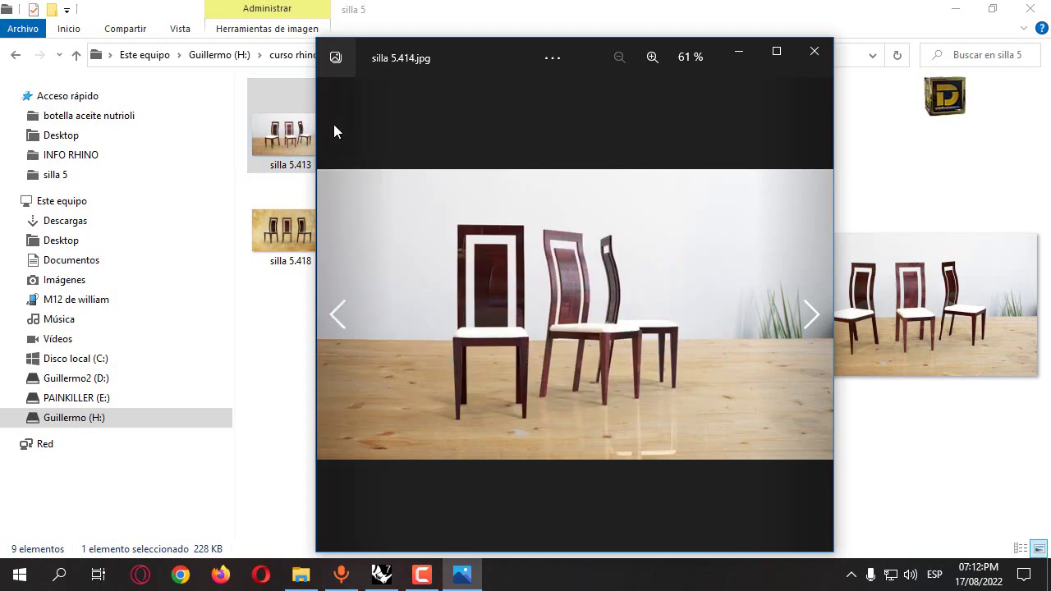
{"action": "scroll", "coordinate": [334, 131], "scroll_direction": "down", "scroll_amount": 1}
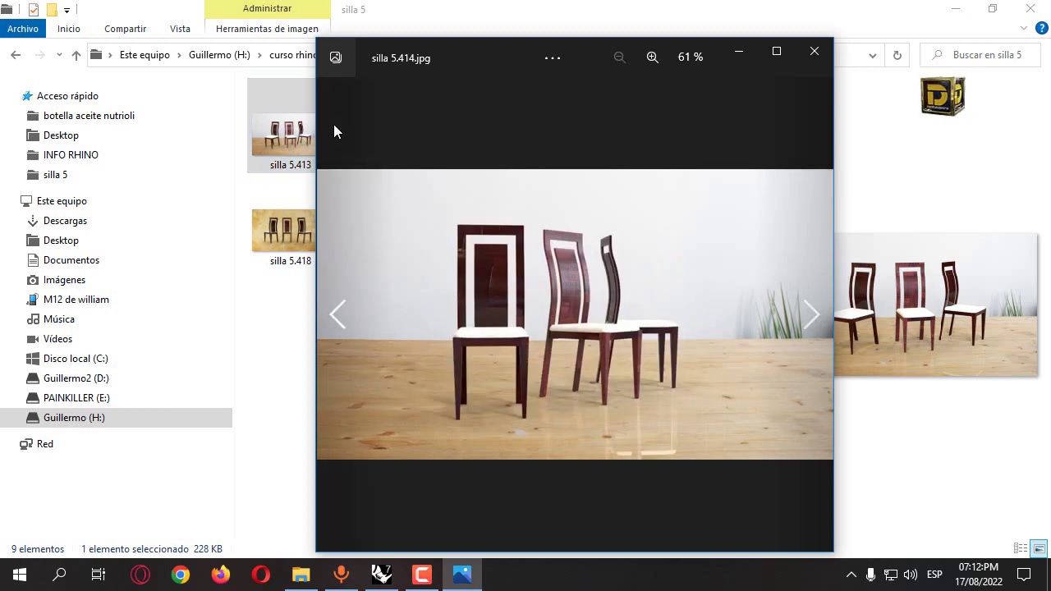
{"action": "scroll", "coordinate": [334, 131], "scroll_direction": "down", "scroll_amount": 1}
{"action": "scroll", "coordinate": [334, 131], "scroll_direction": "down", "scroll_amount": 1}
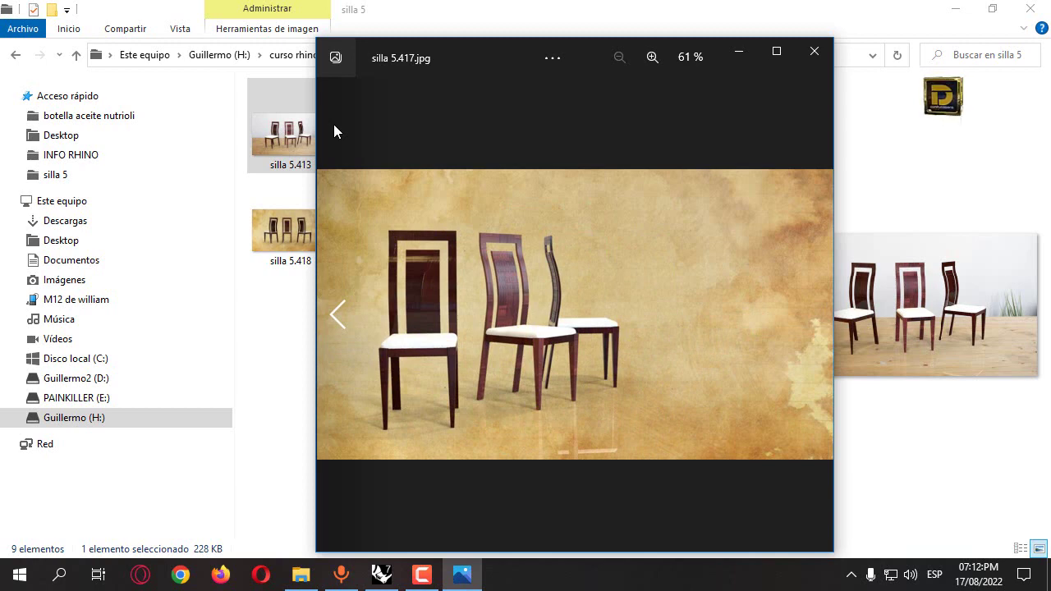
{"action": "scroll", "coordinate": [334, 131], "scroll_direction": "down", "scroll_amount": 1}
{"action": "scroll", "coordinate": [334, 131], "scroll_direction": "up", "scroll_amount": 1}
{"action": "scroll", "coordinate": [334, 131], "scroll_direction": "down", "scroll_amount": 1}
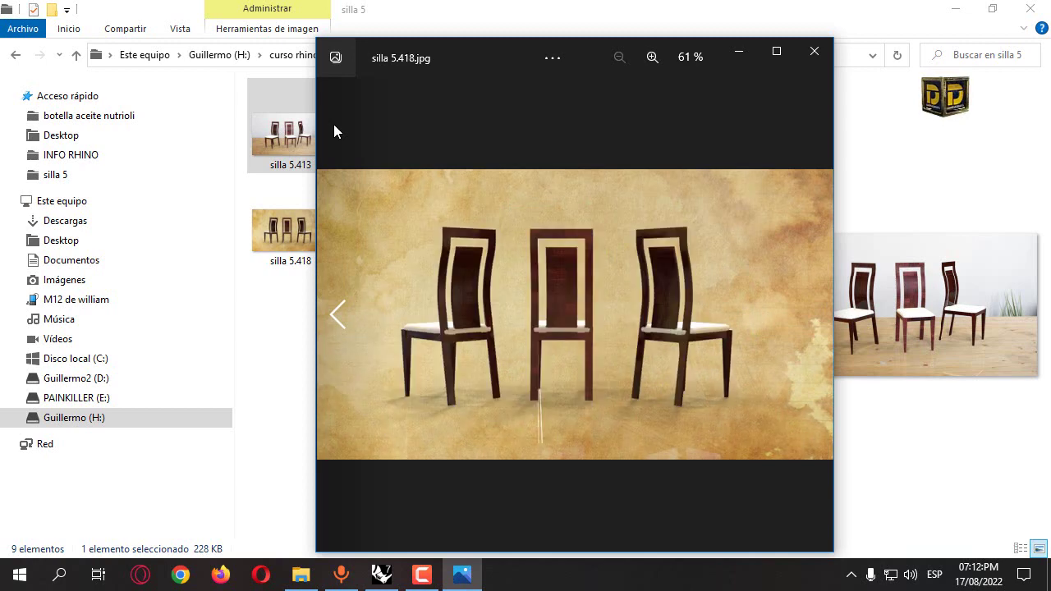
{"action": "scroll", "coordinate": [334, 131], "scroll_direction": "up", "scroll_amount": 3}
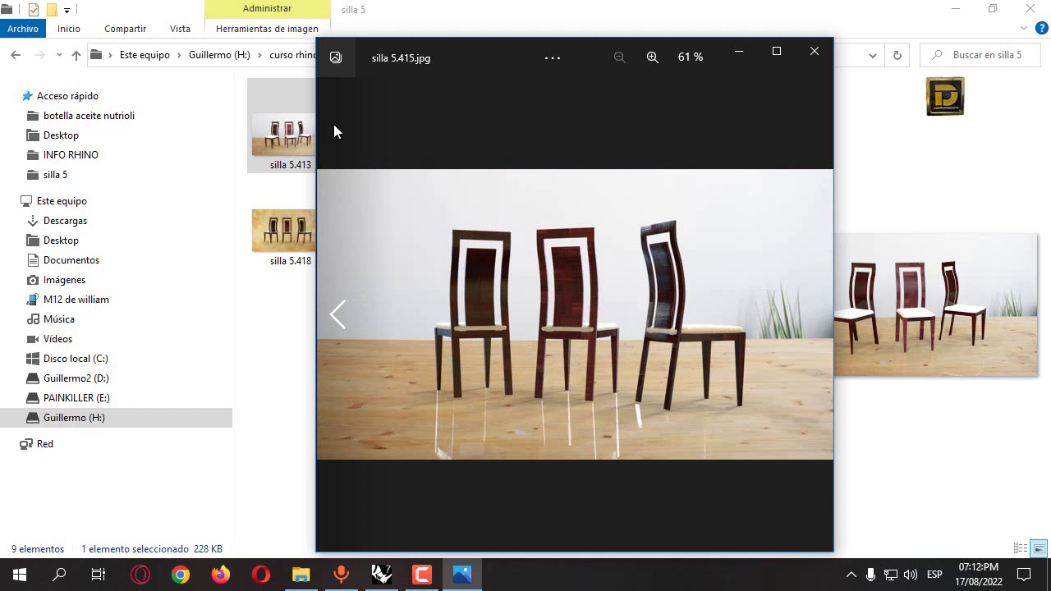
{"action": "scroll", "coordinate": [334, 131], "scroll_direction": "up", "scroll_amount": 2}
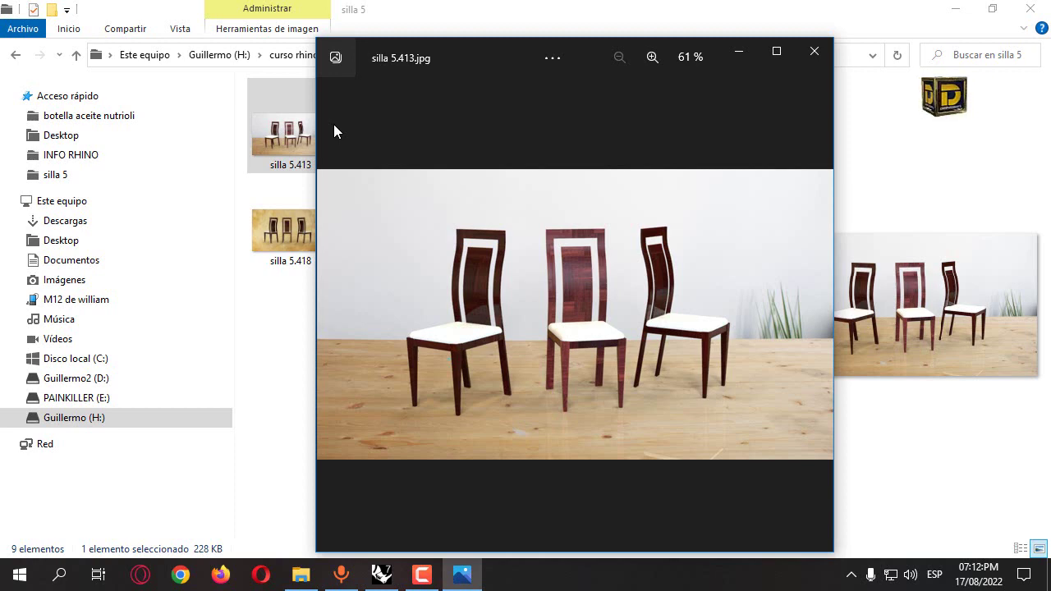
Switch to Rhinoceros and draw a single-segment polyline 40 mm long at a 100-degree angle in the Right view.
{"action": "key", "text": "alt+Tab"}
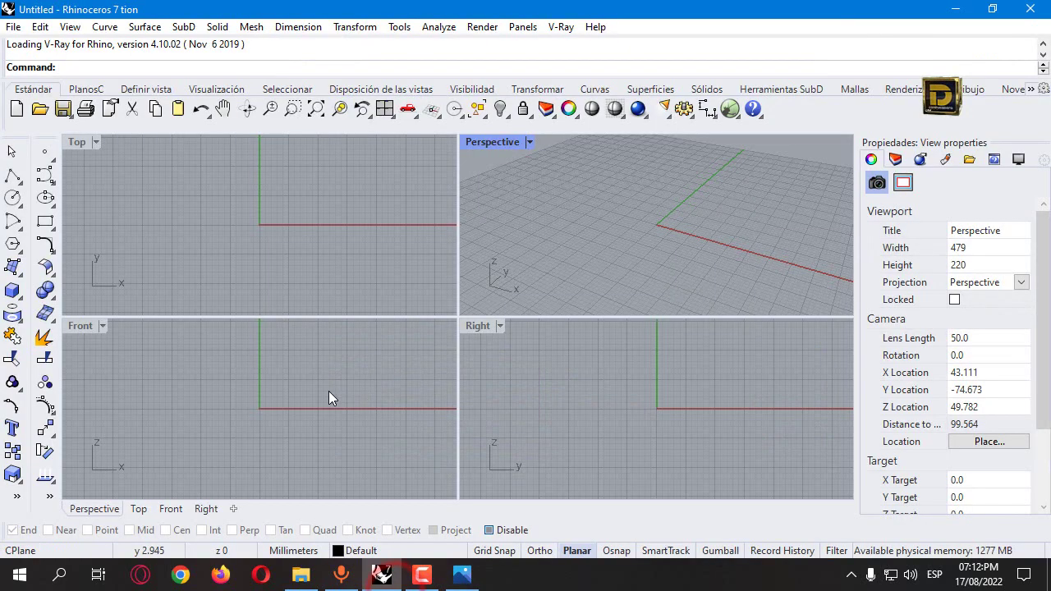
{"action": "left_click", "coordinate": [326, 391]}
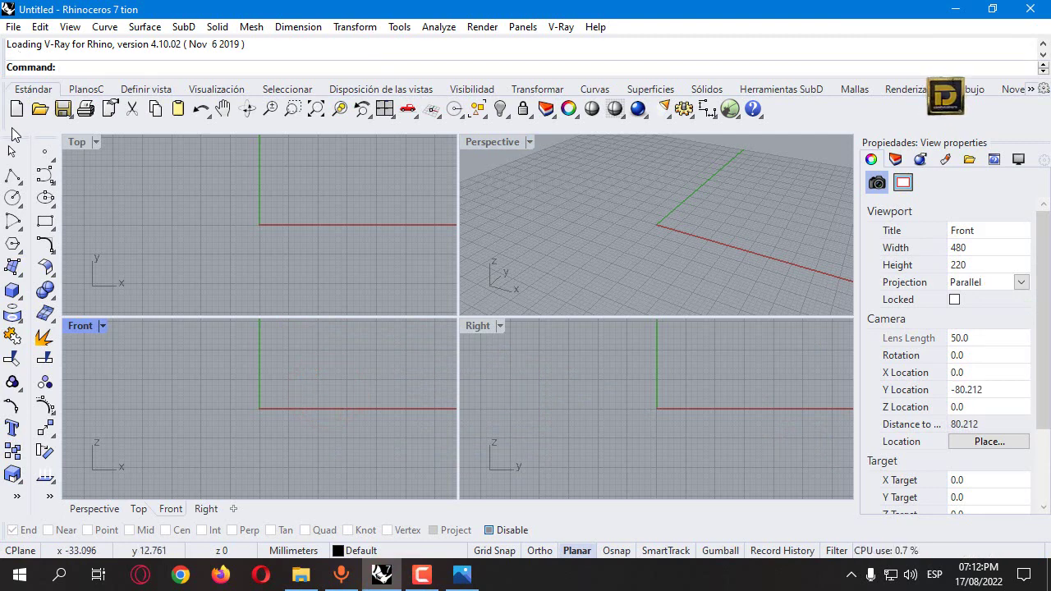
{"action": "left_click", "coordinate": [13, 177]}
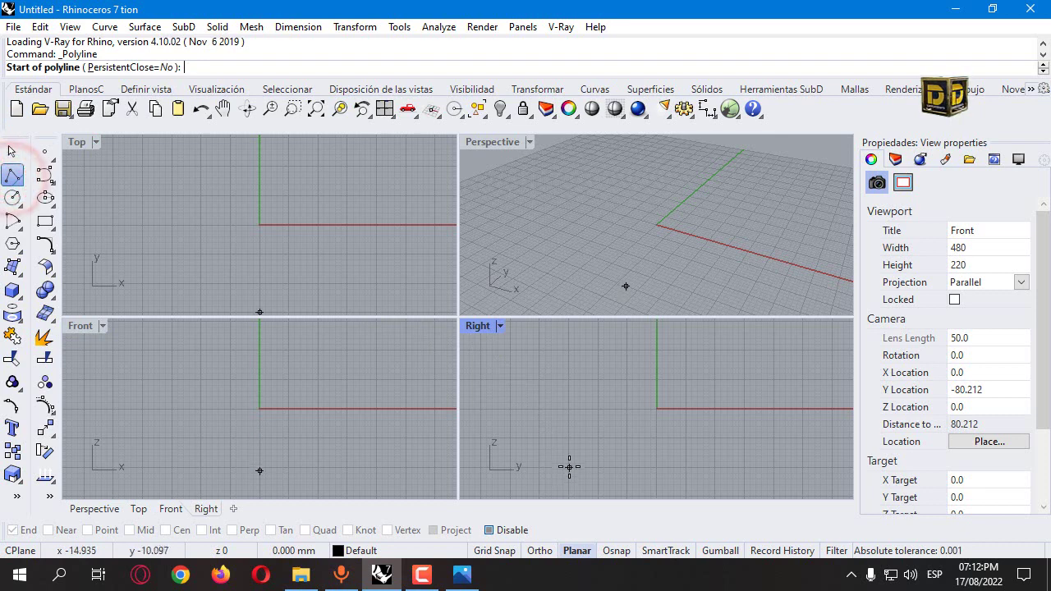
{"action": "left_click", "coordinate": [569, 462]}
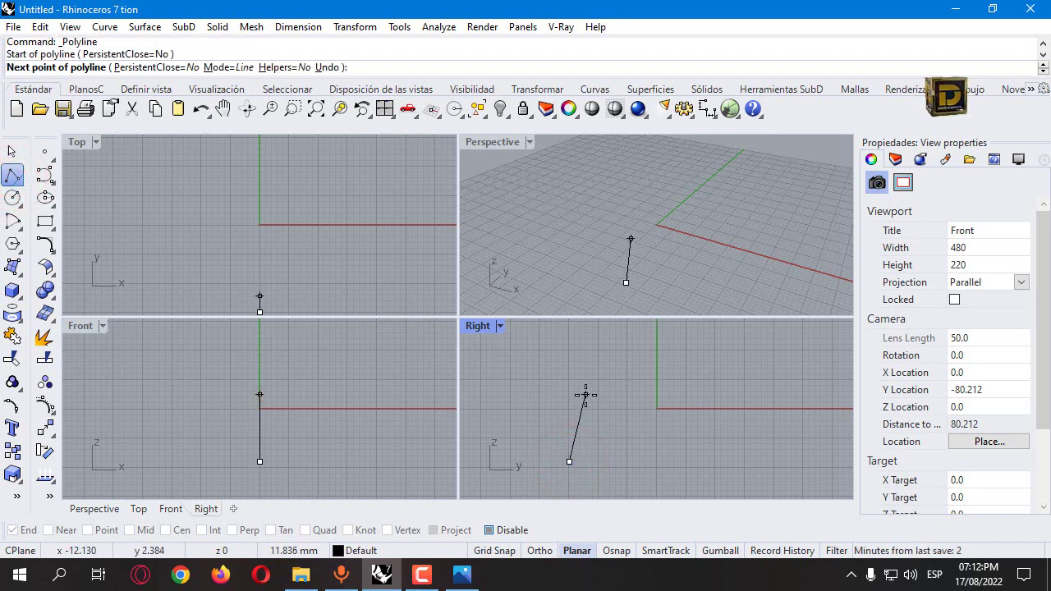
{"action": "type", "text": "40"}
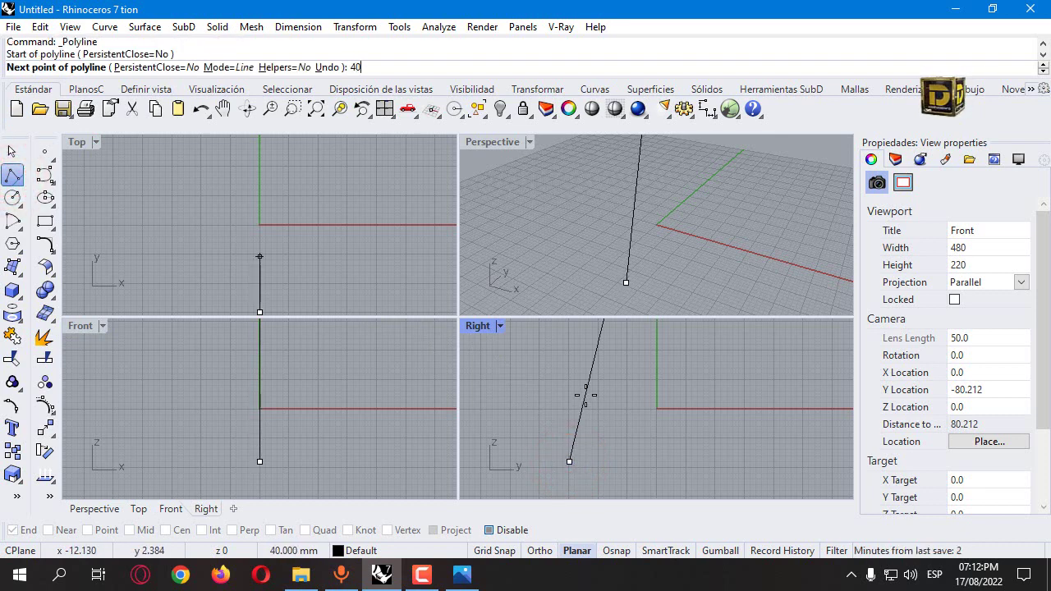
{"action": "key", "text": "Return"}
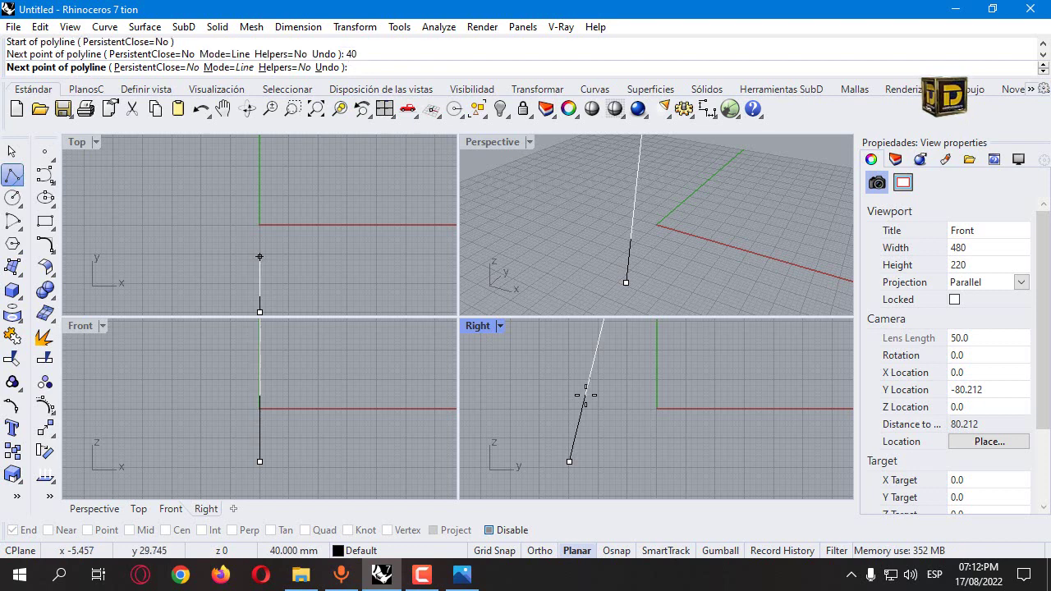
{"action": "type", "text": "<110"}
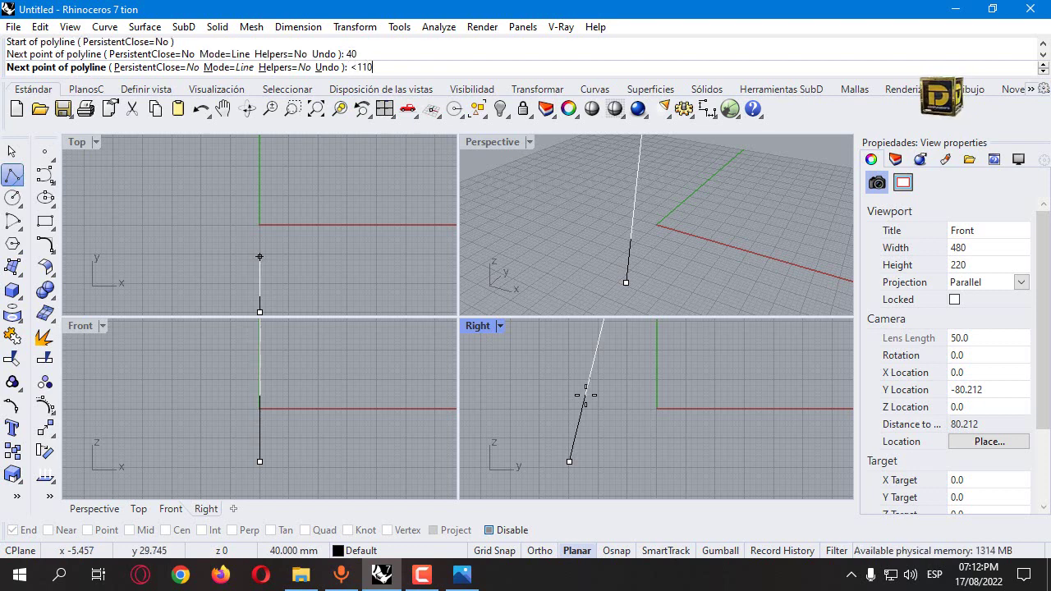
{"action": "key", "text": "Return"}
{"action": "scroll", "coordinate": [555, 353], "scroll_direction": "down", "scroll_amount": 3}
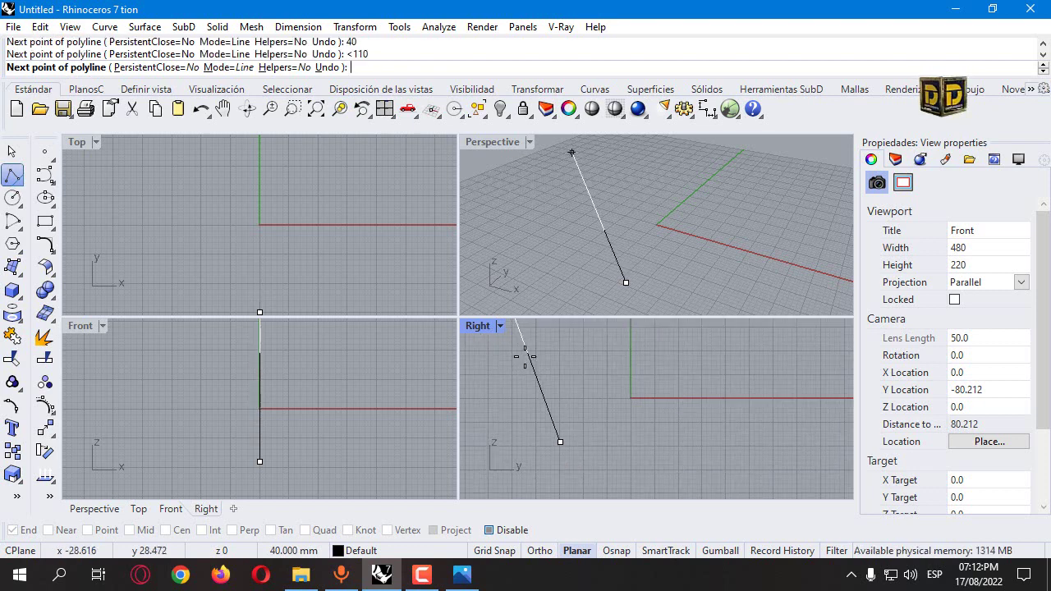
{"action": "type", "text": "<100"}
{"action": "key", "text": "Return"}
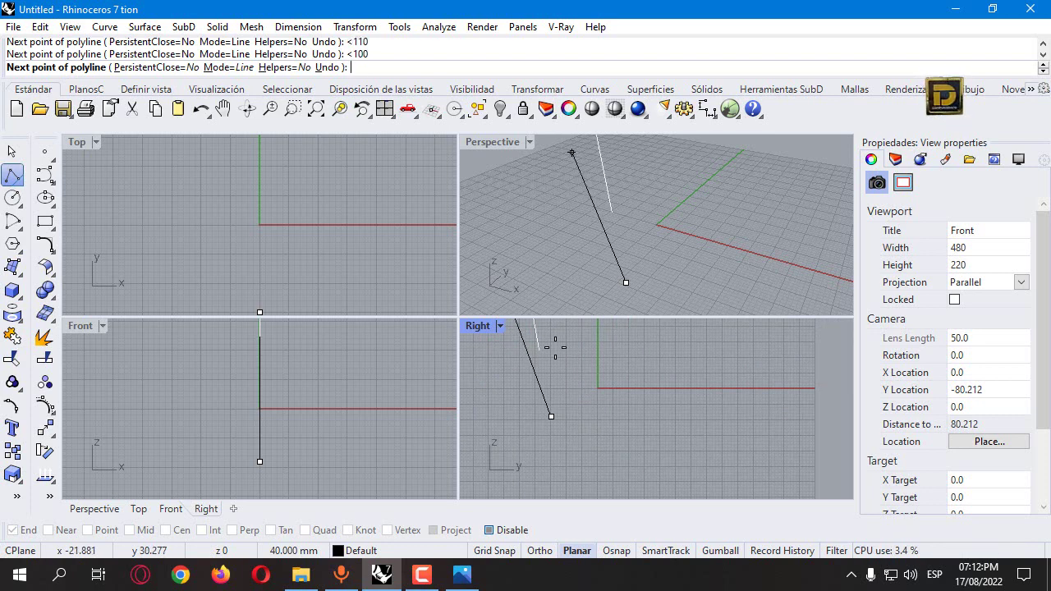
{"action": "scroll", "coordinate": [540, 361], "scroll_direction": "down", "scroll_amount": 2}
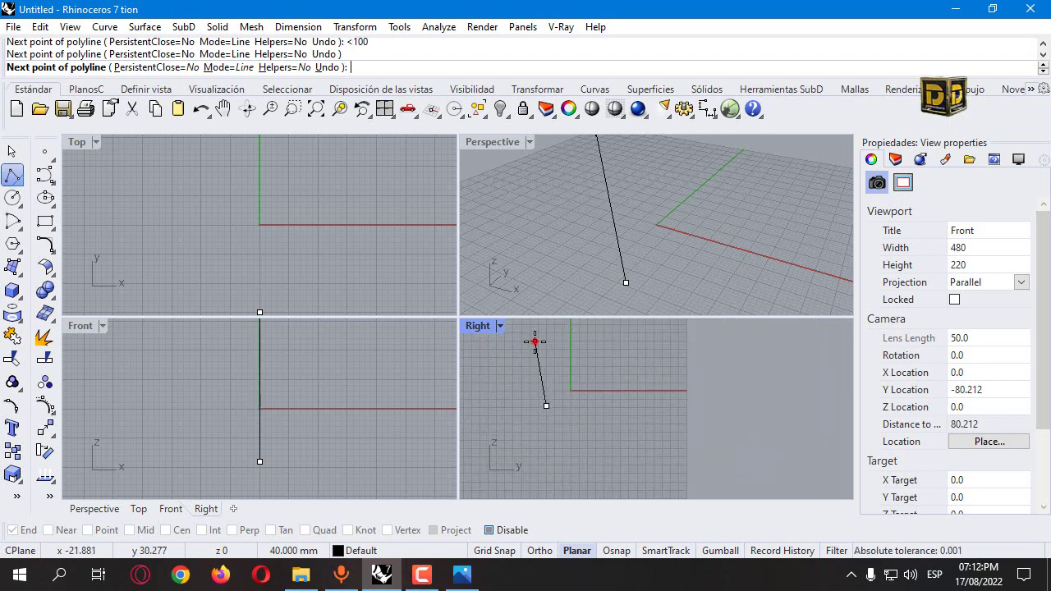
{"action": "left_click", "coordinate": [534, 341]}
{"action": "key", "text": "Return"}
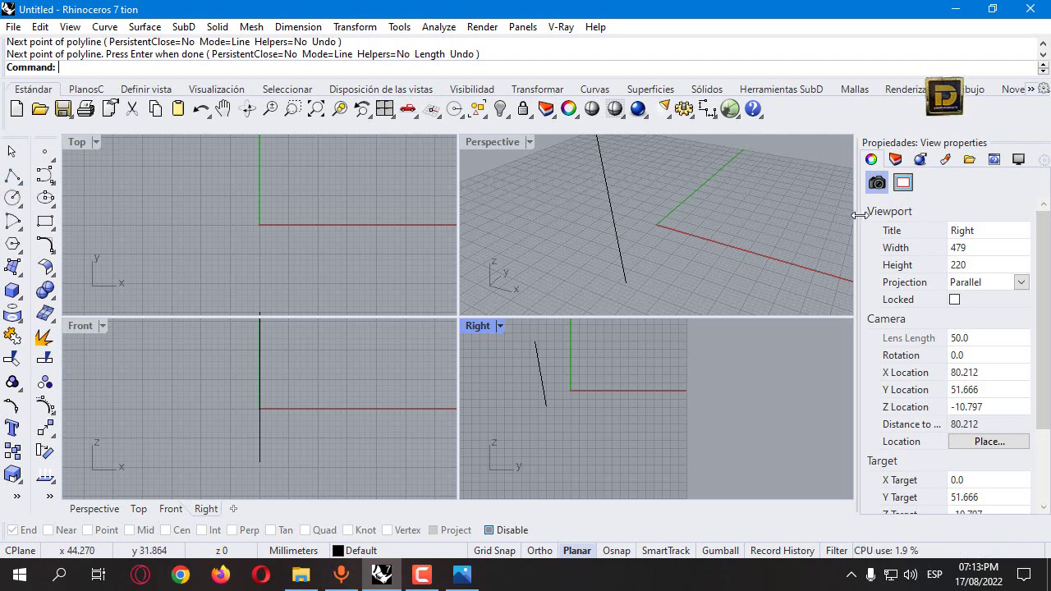
Create a new layer, Layer 01, colour it bright green and make it the current layer.
{"action": "left_click", "coordinate": [895, 159]}
{"action": "left_click", "coordinate": [873, 183]}
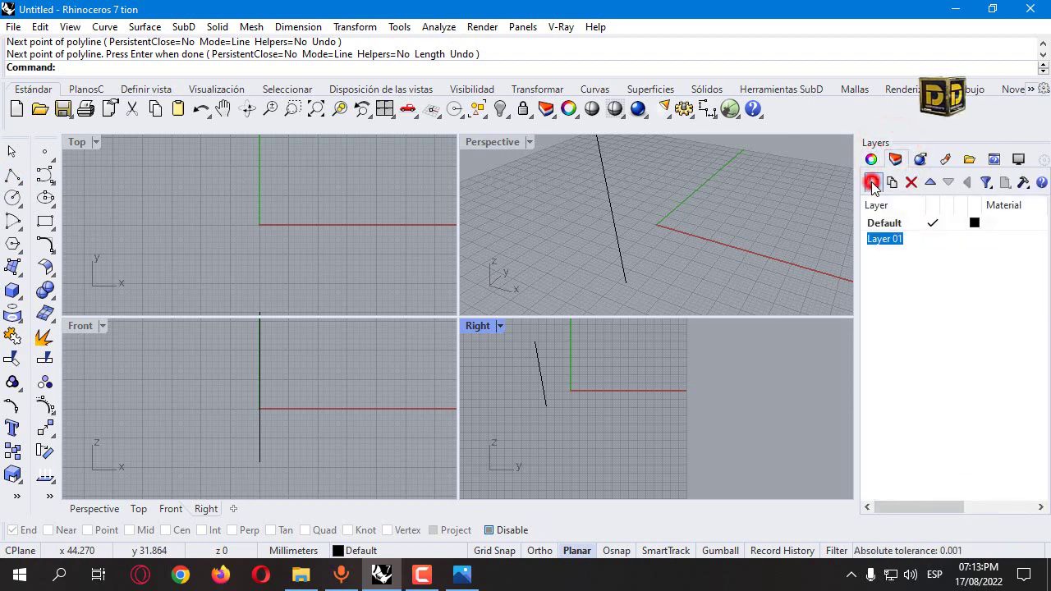
{"action": "left_click", "coordinate": [975, 239]}
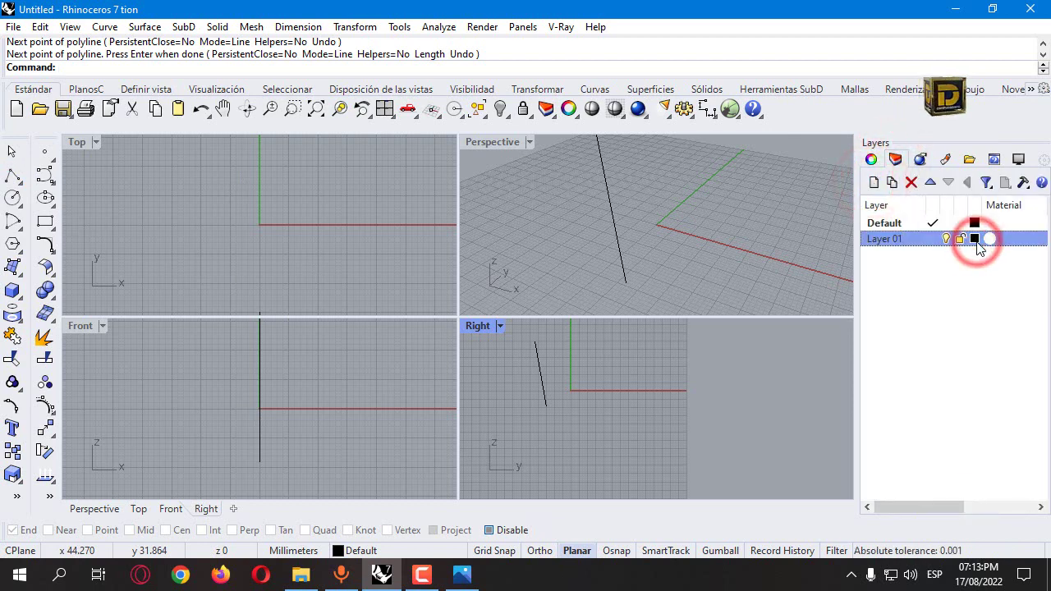
{"action": "left_click", "coordinate": [975, 239]}
{"action": "left_click", "coordinate": [614, 230]}
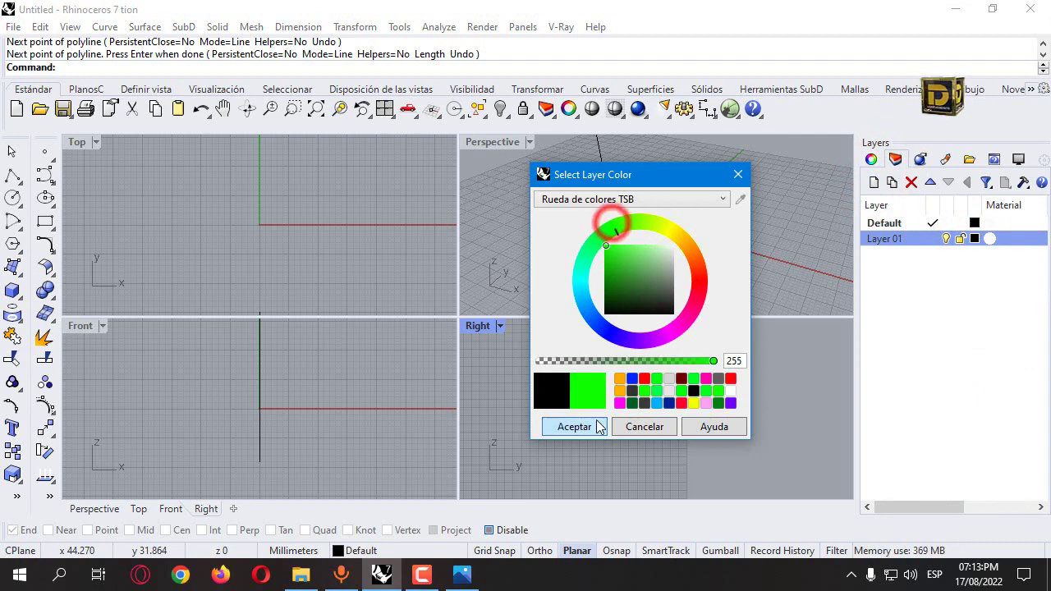
{"action": "left_click", "coordinate": [574, 426]}
{"action": "left_click", "coordinate": [928, 239]}
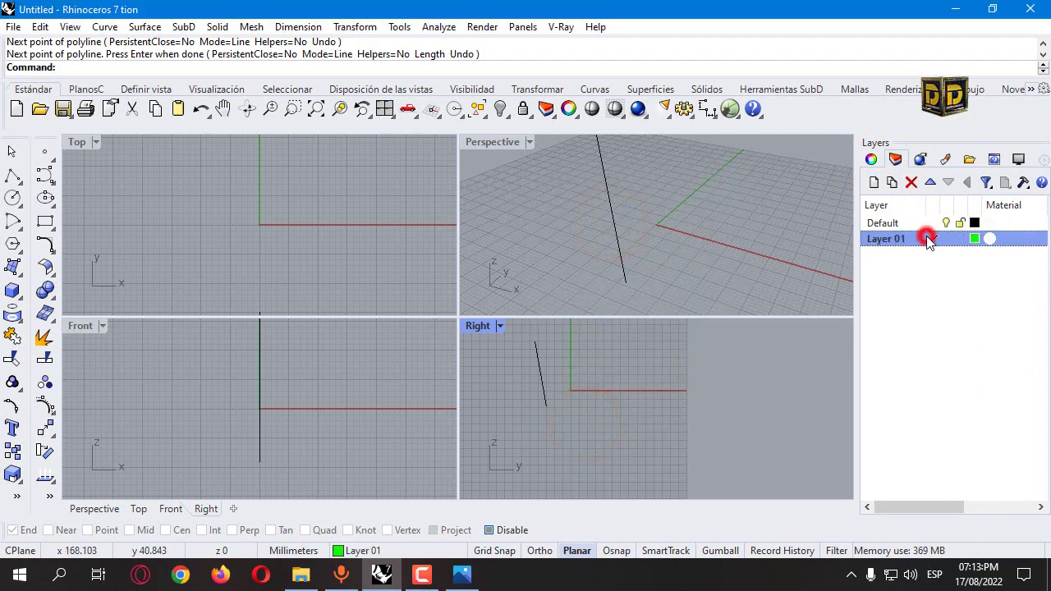
Enable object snaps and draw a horizontal both-sides line centred on the lower end of the slanted line in the Right view.
{"action": "left_click", "coordinate": [13, 177]}
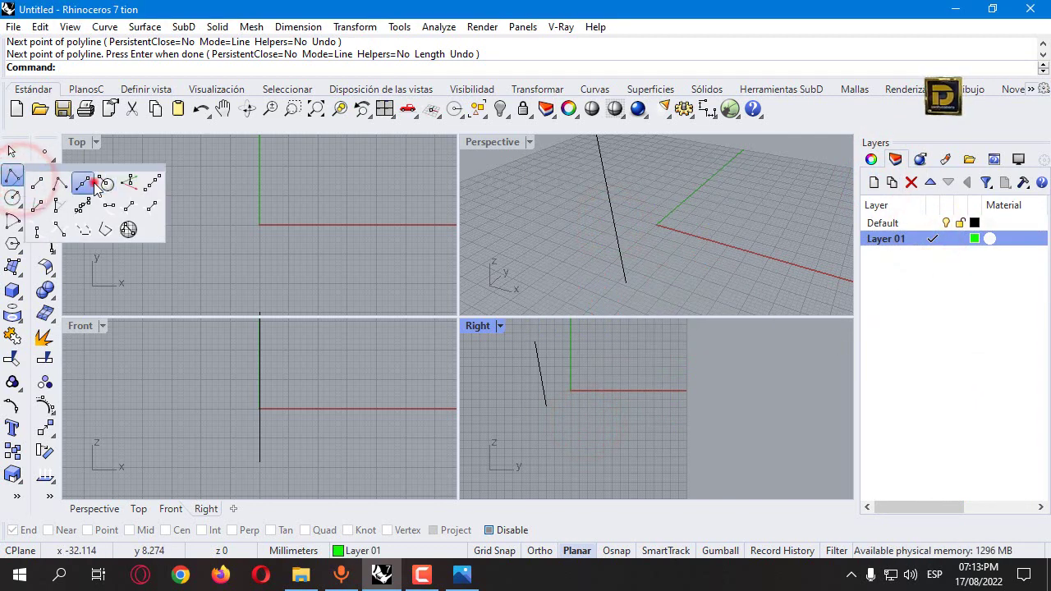
{"action": "left_click", "coordinate": [105, 184]}
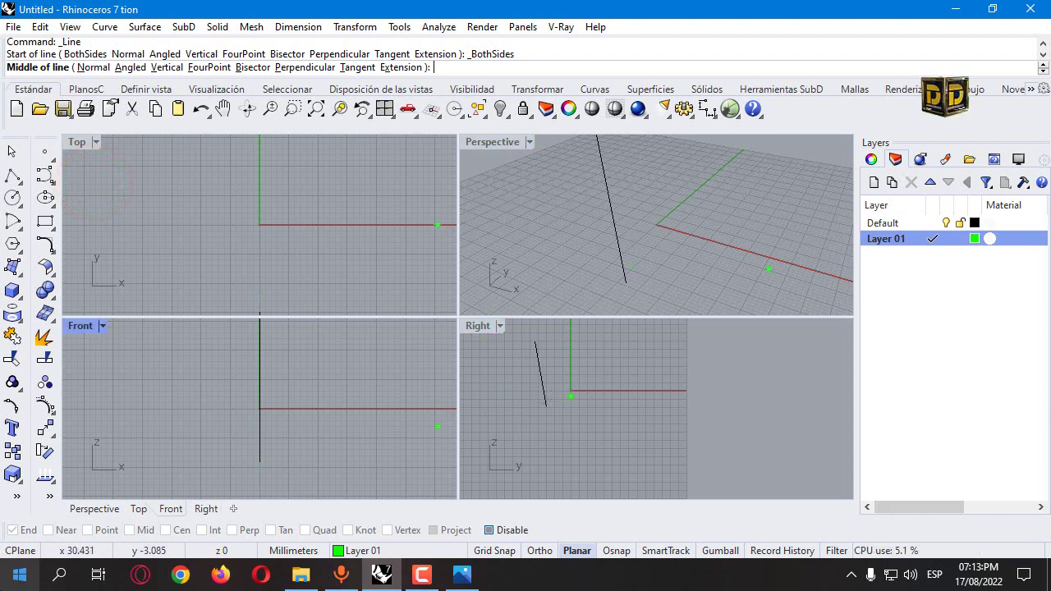
{"action": "left_click", "coordinate": [514, 531]}
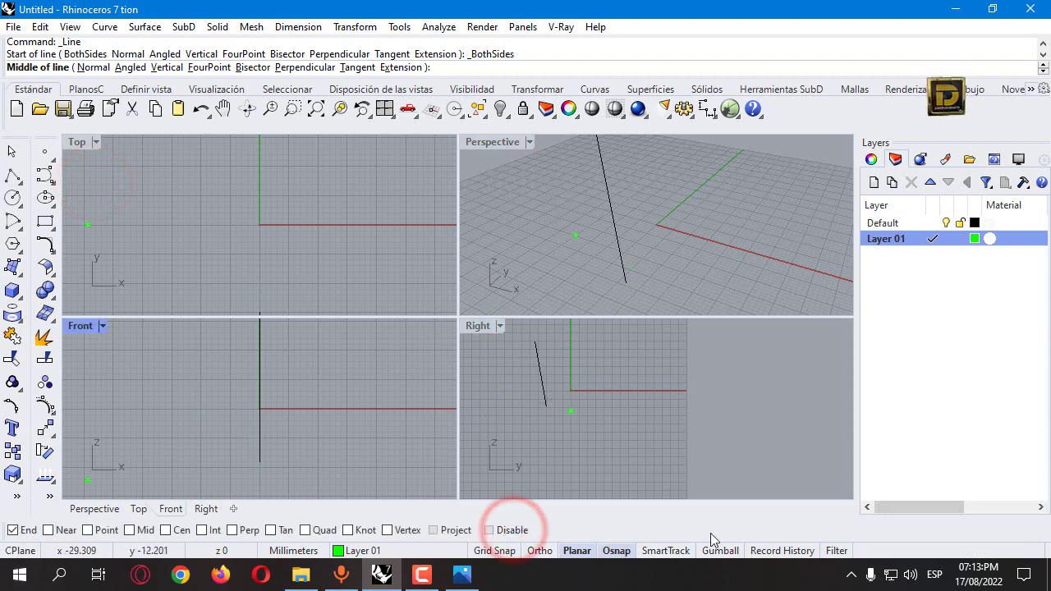
{"action": "left_click", "coordinate": [542, 411]}
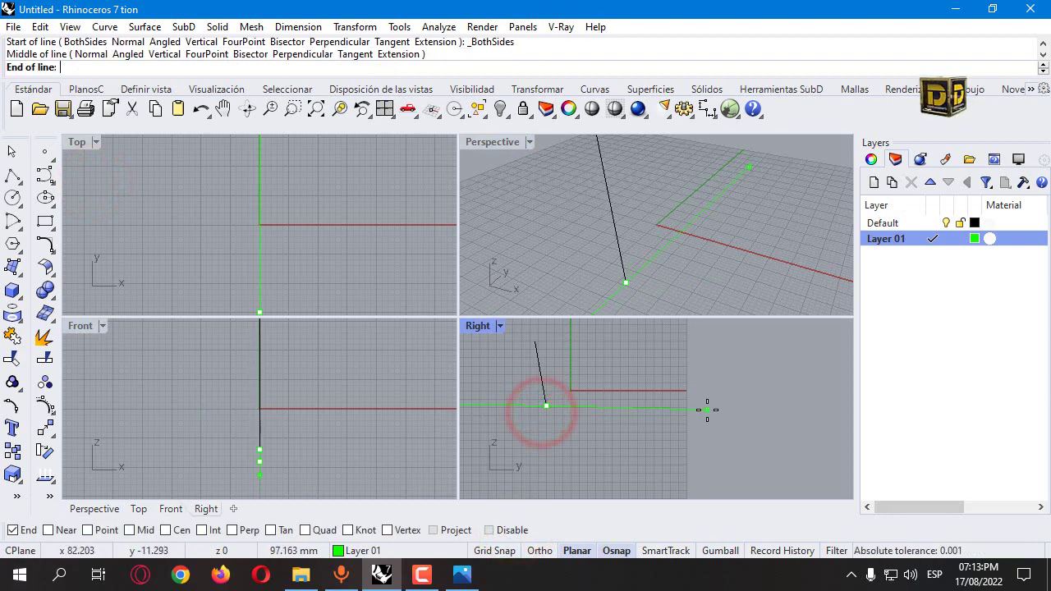
{"action": "left_click", "coordinate": [736, 409]}
Move the green horizontal line 110 mm straight up in the Right view and deselect it.
{"action": "left_click", "coordinate": [624, 409]}
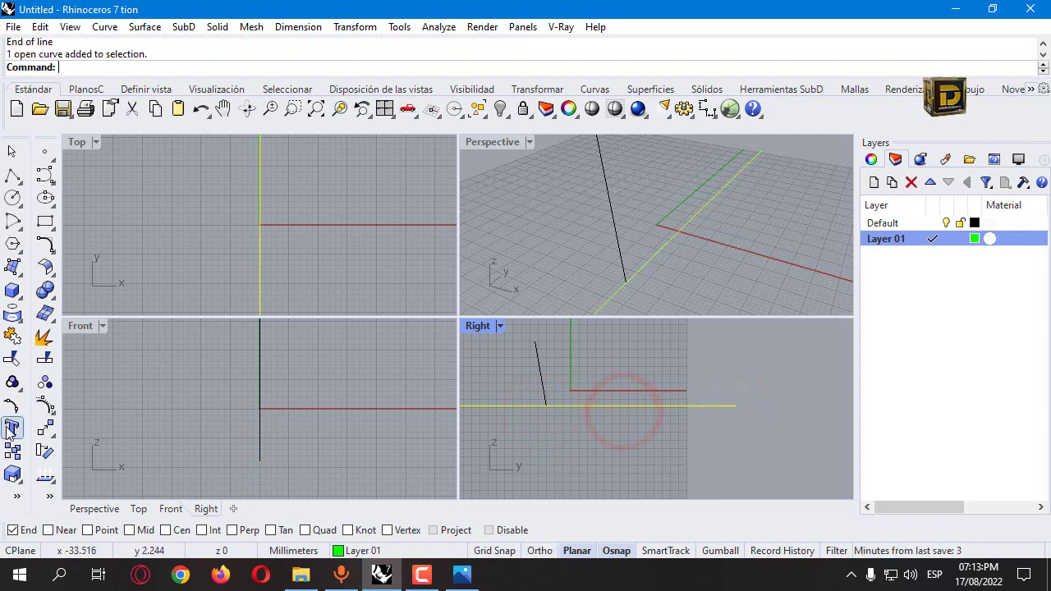
{"action": "left_click", "coordinate": [45, 430]}
{"action": "left_click", "coordinate": [580, 424]}
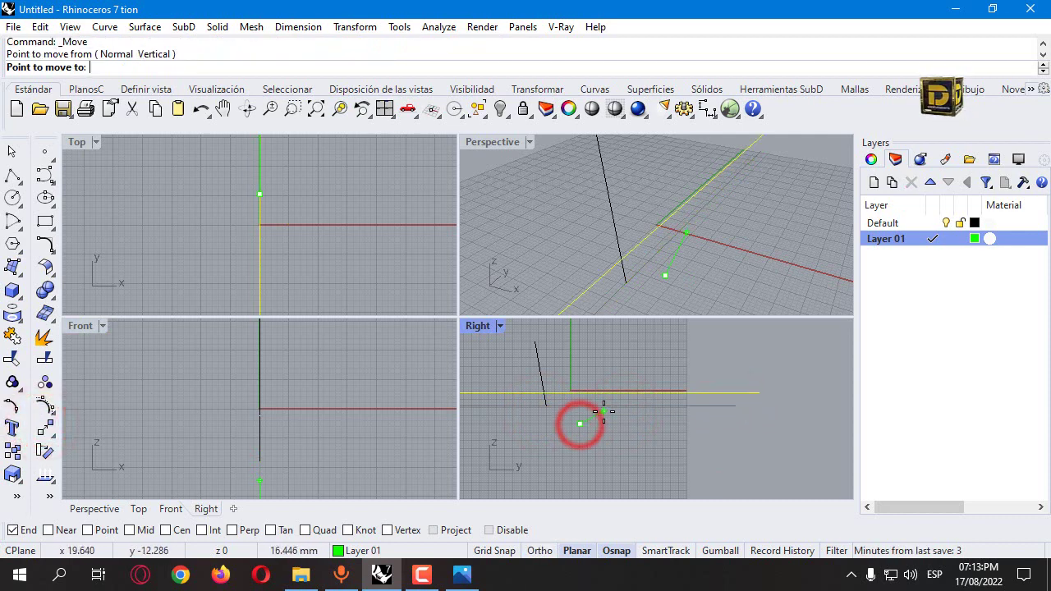
{"action": "type", "text": "110"}
{"action": "key", "text": "Return"}
{"action": "scroll", "coordinate": [575, 386], "scroll_direction": "down", "scroll_amount": 5}
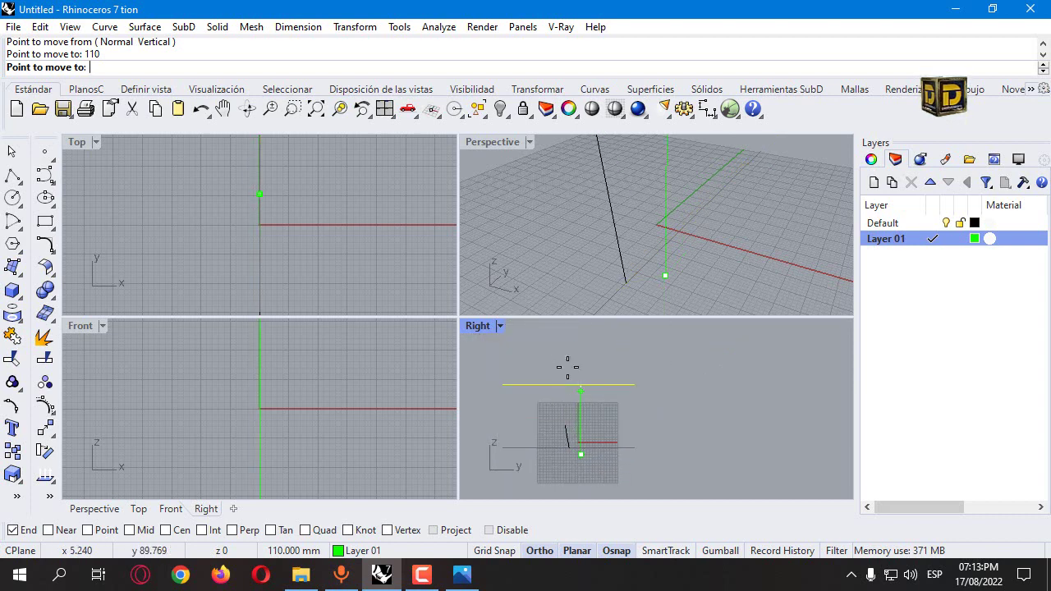
{"action": "left_click", "coordinate": [566, 366]}
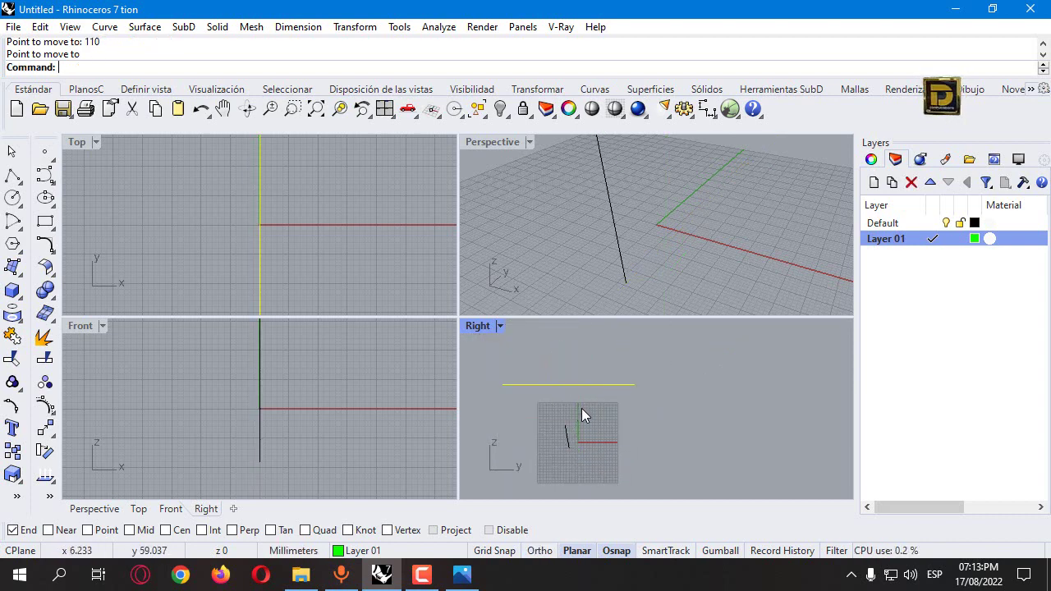
{"action": "left_click", "coordinate": [556, 419]}
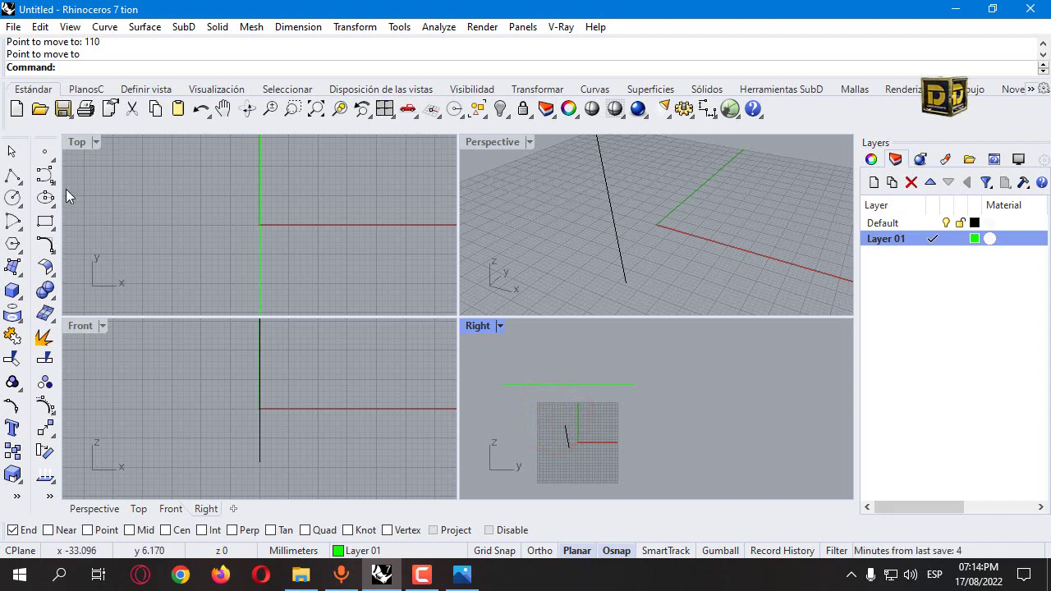
On the Default layer, draw a degree-3 control-point curve in the Right view, snaking from the slanted line's upper end to the green line.
{"action": "left_click", "coordinate": [44, 174]}
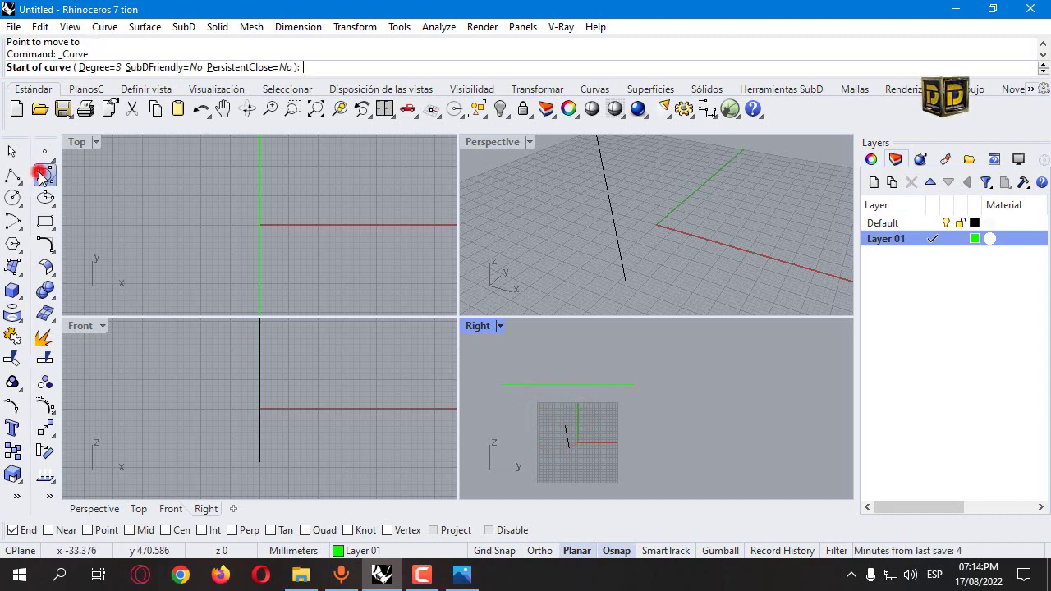
{"action": "double_click", "coordinate": [476, 324]}
{"action": "left_click", "coordinate": [933, 223]}
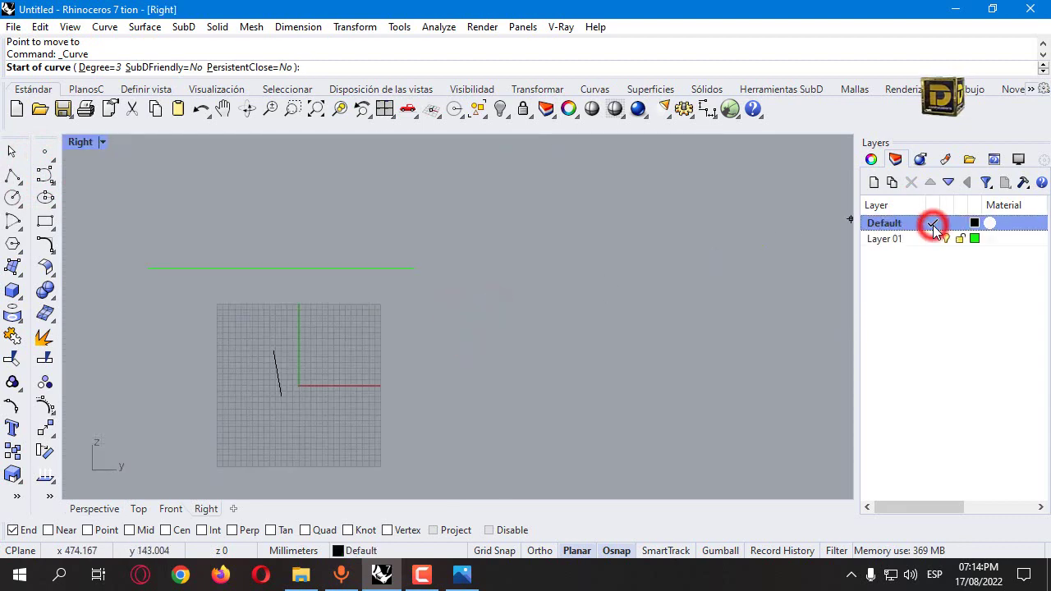
{"action": "left_click", "coordinate": [274, 350]}
{"action": "scroll", "coordinate": [268, 326], "scroll_direction": "up", "scroll_amount": 3}
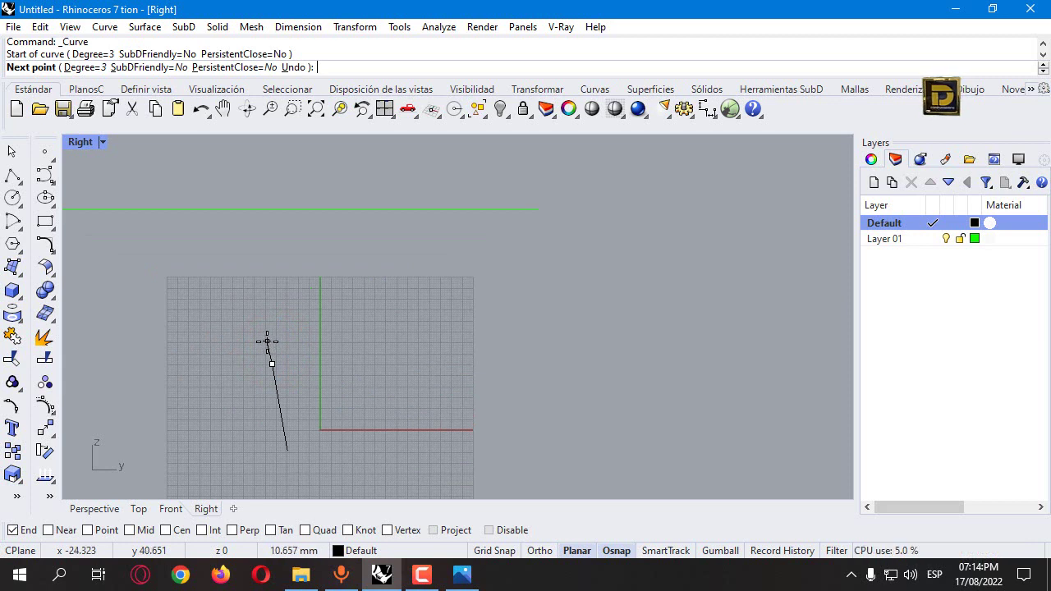
{"action": "left_click", "coordinate": [267, 340]}
{"action": "left_click", "coordinate": [267, 331]}
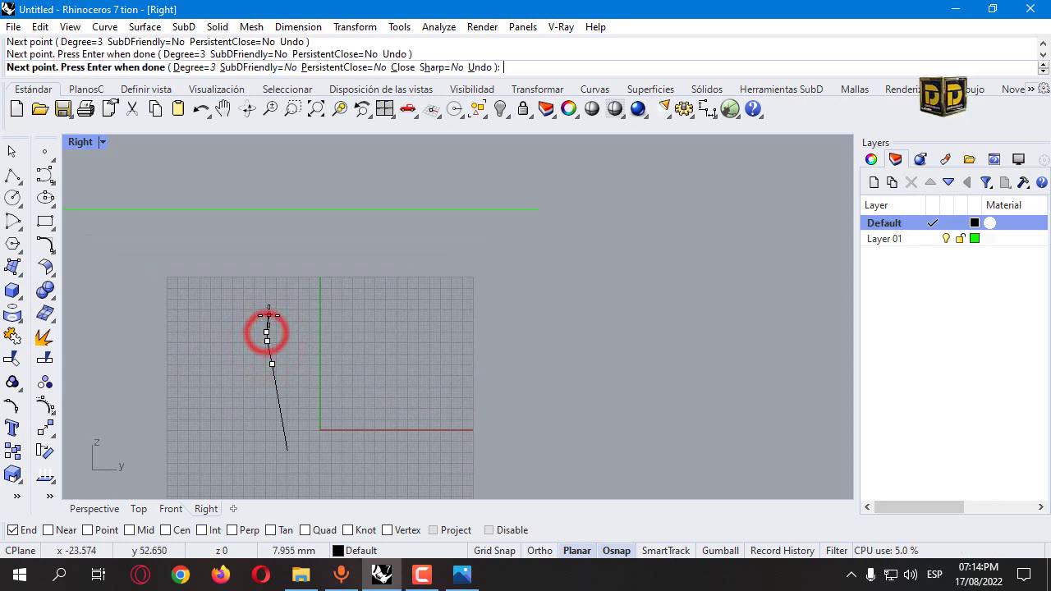
{"action": "left_click", "coordinate": [270, 314]}
{"action": "left_click", "coordinate": [275, 295]}
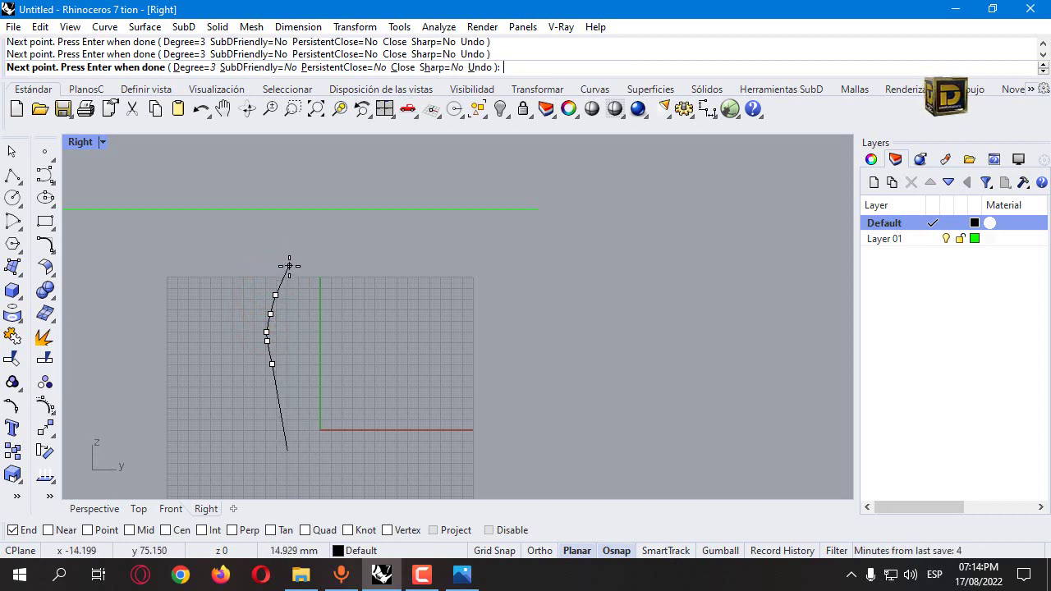
{"action": "left_click", "coordinate": [291, 266]}
{"action": "left_click", "coordinate": [298, 246]}
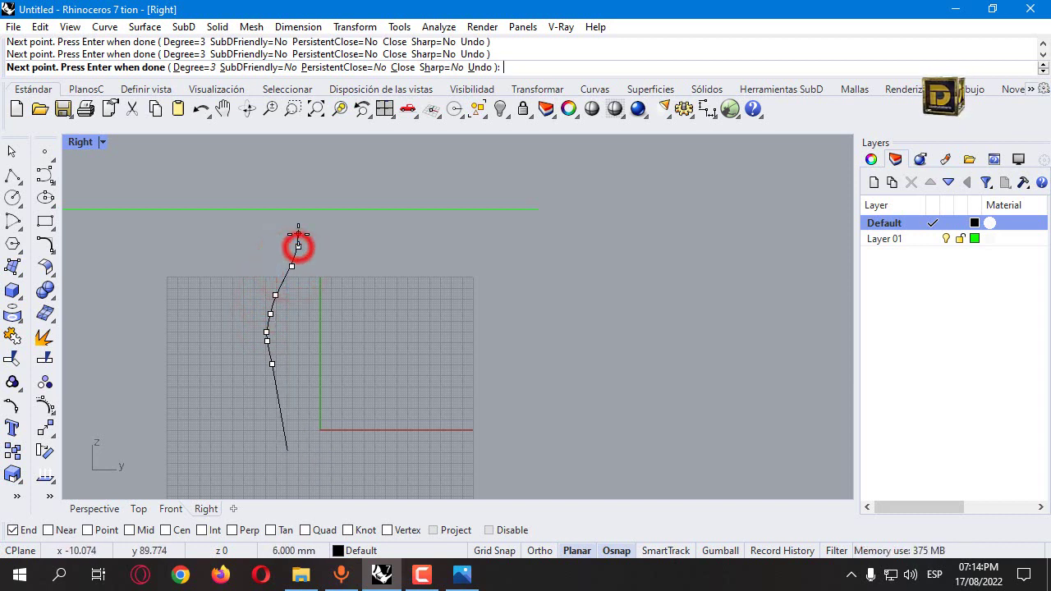
{"action": "left_click", "coordinate": [297, 225]}
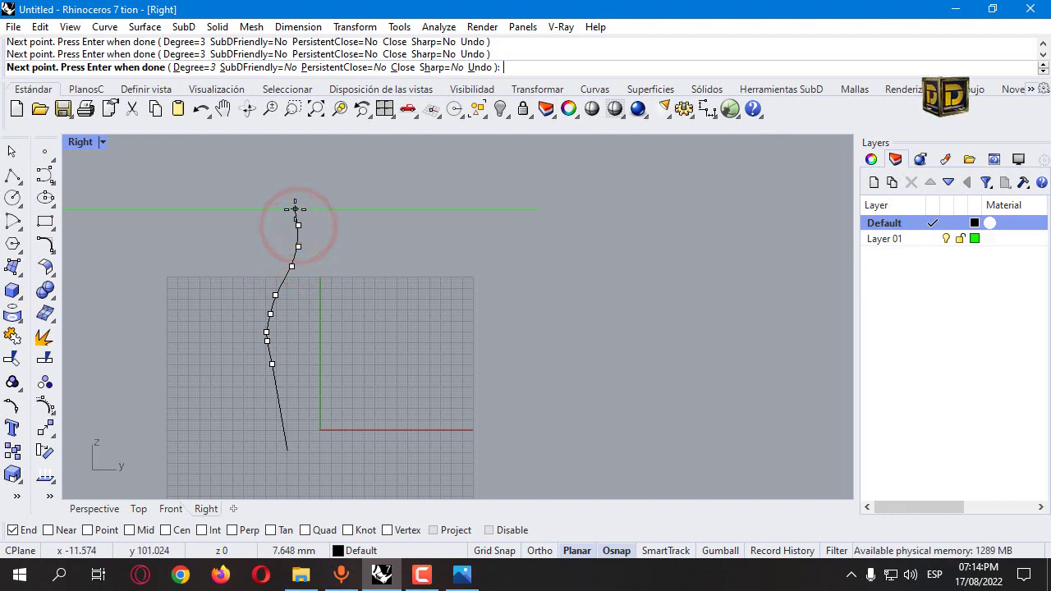
{"action": "scroll", "coordinate": [295, 211], "scroll_direction": "up", "scroll_amount": 3}
{"action": "left_click", "coordinate": [299, 210]}
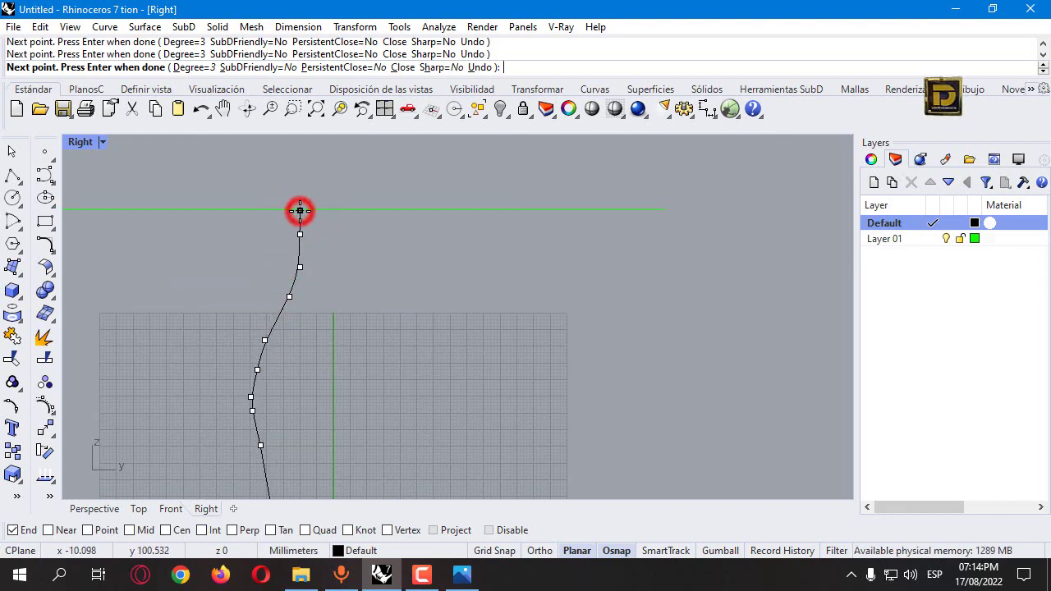
{"action": "right_click", "coordinate": [298, 232]}
Join the new S-shaped curve and the slanted line into a single open curve.
{"action": "scroll", "coordinate": [325, 299], "scroll_direction": "down", "scroll_amount": 3}
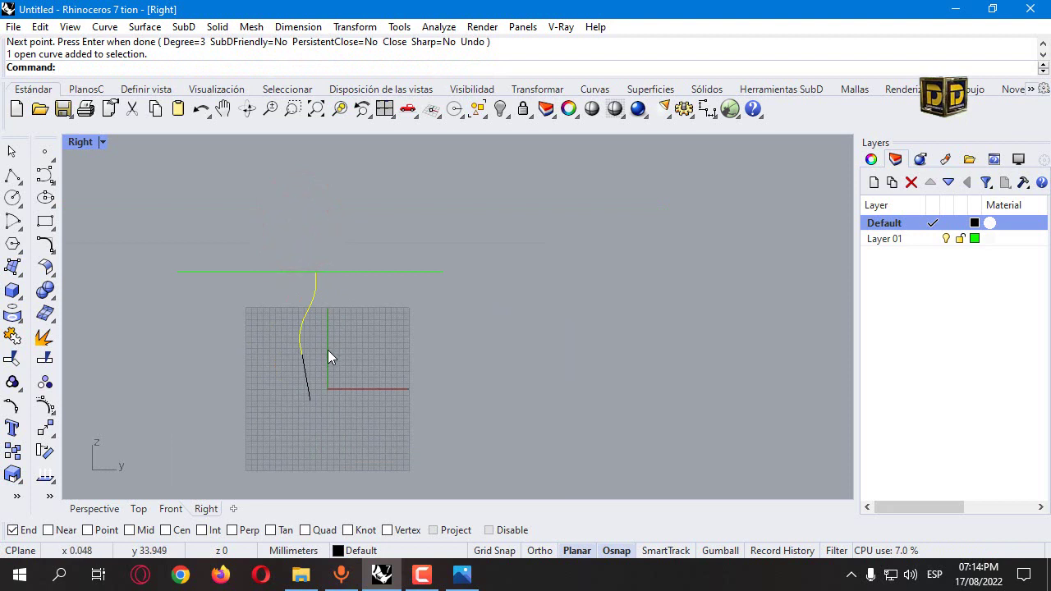
{"action": "left_click", "coordinate": [327, 349]}
{"action": "left_click", "coordinate": [11, 336]}
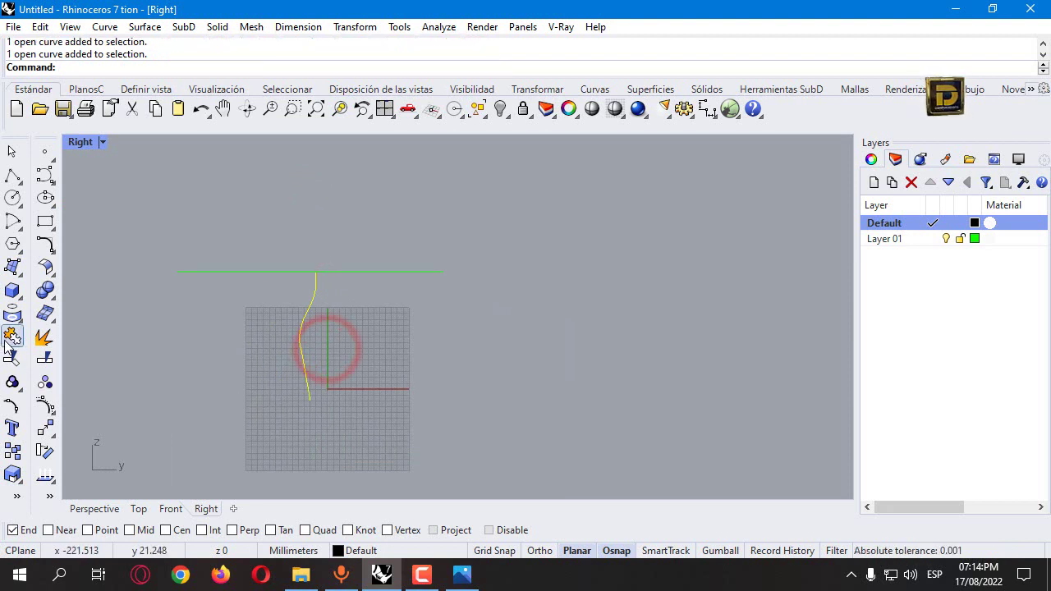
Offset the joined curve 1.5 mm to its left in the Right view with flat caps, forming a closed backrest profile.
{"action": "left_click", "coordinate": [47, 245]}
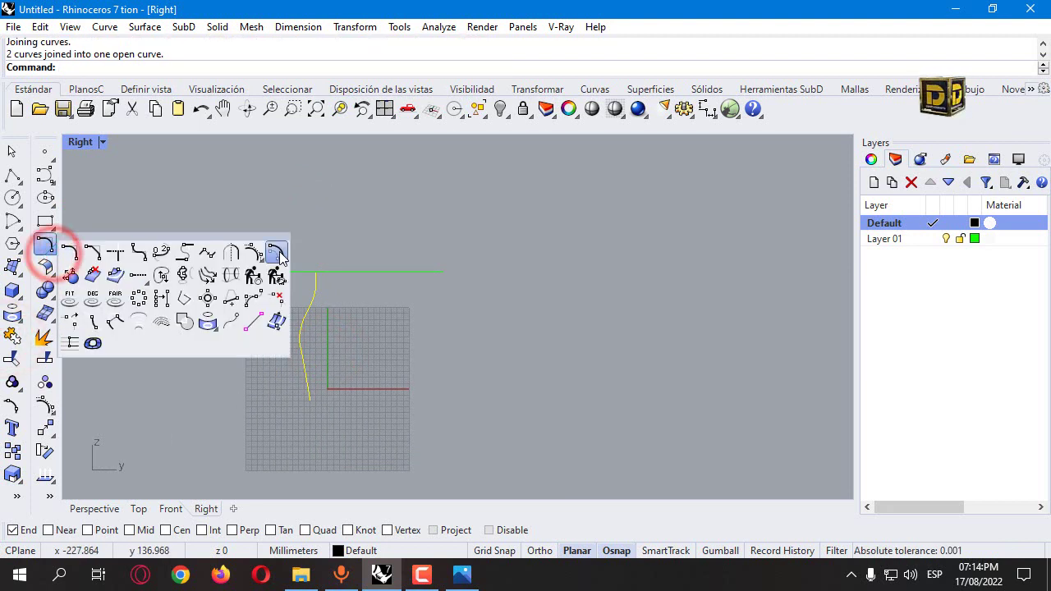
{"action": "left_click", "coordinate": [278, 246]}
{"action": "left_click", "coordinate": [117, 68]}
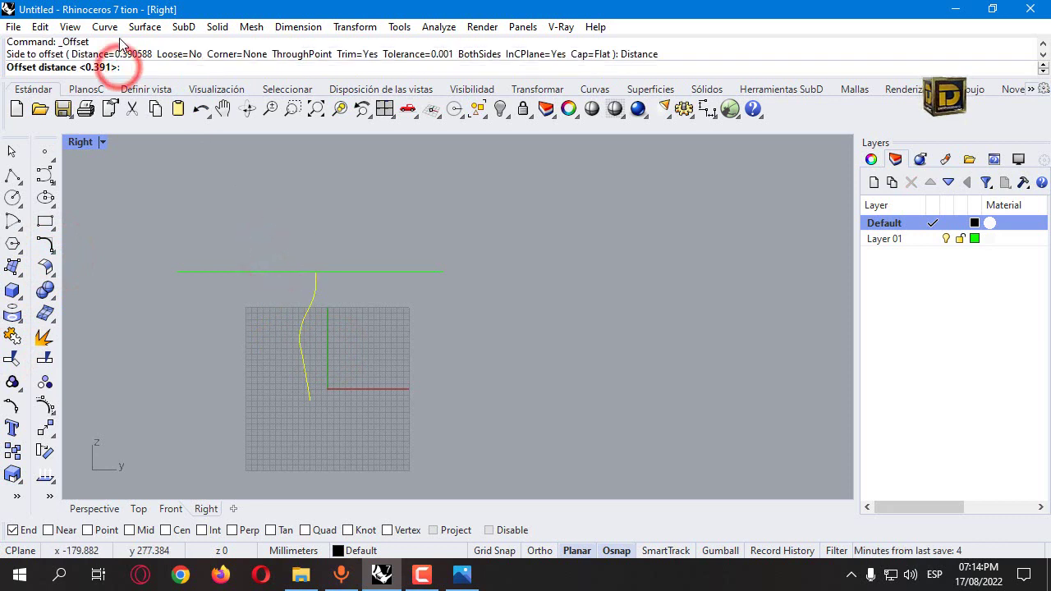
{"action": "type", "text": "1.5"}
{"action": "key", "text": "Return"}
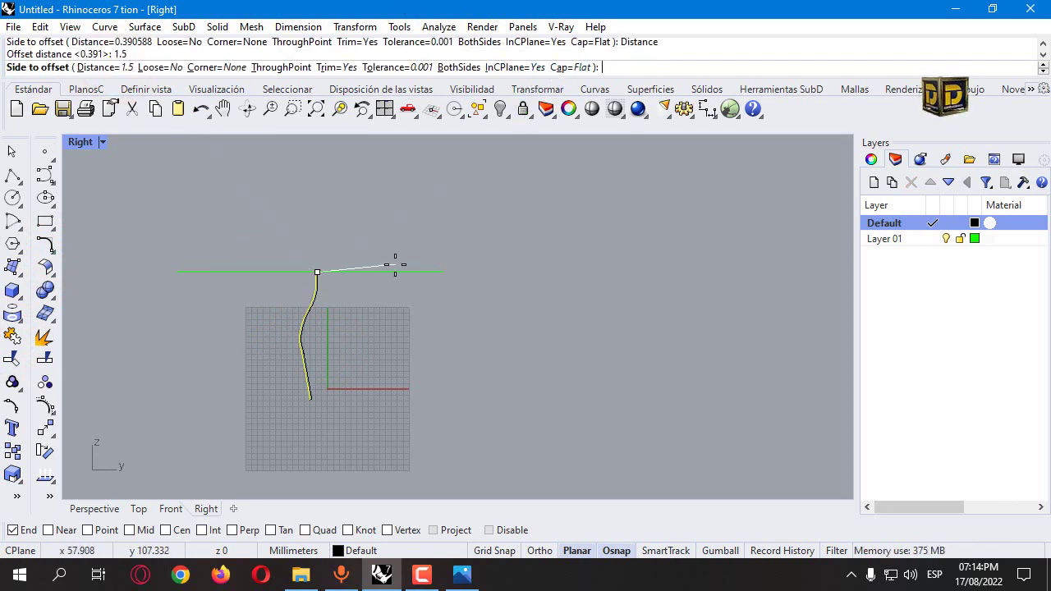
{"action": "scroll", "coordinate": [266, 295], "scroll_direction": "up", "scroll_amount": 4}
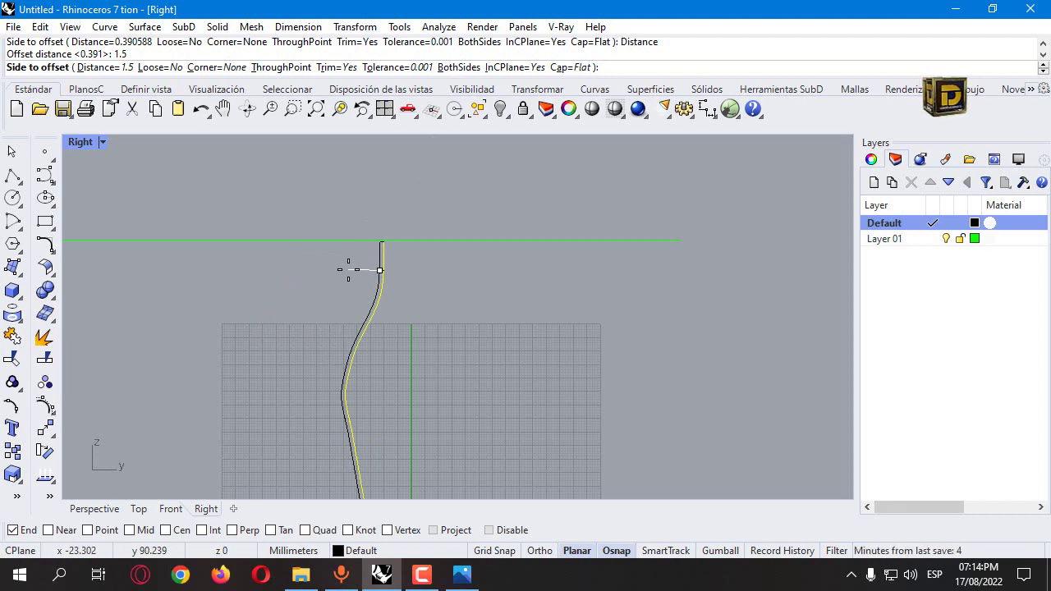
{"action": "left_click", "coordinate": [349, 297]}
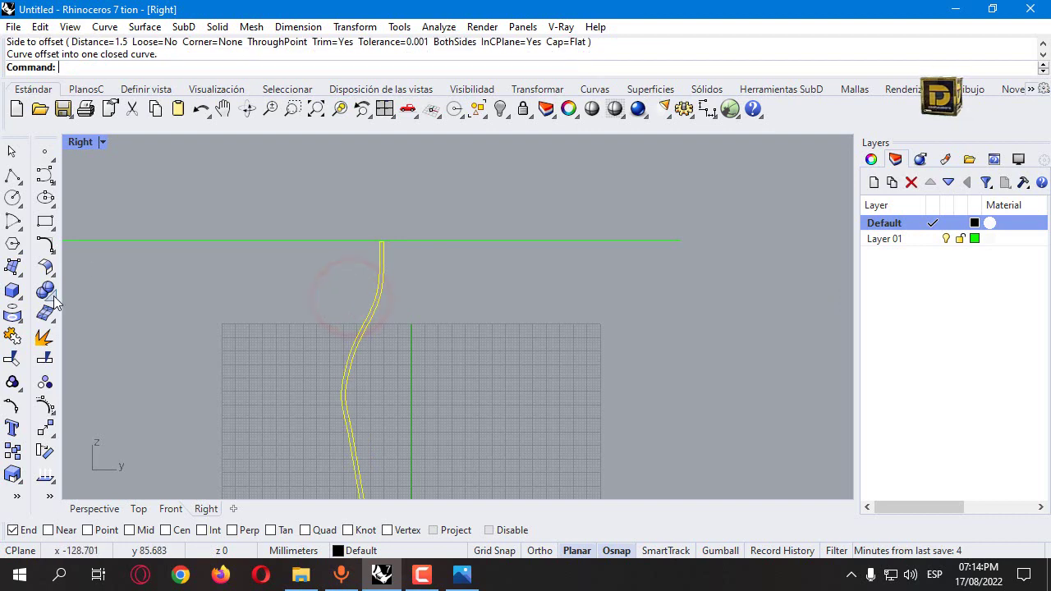
Extrude the closed backrest profile 40 mm as a solid, check it from the side and deselect it.
{"action": "double_click", "coordinate": [77, 143]}
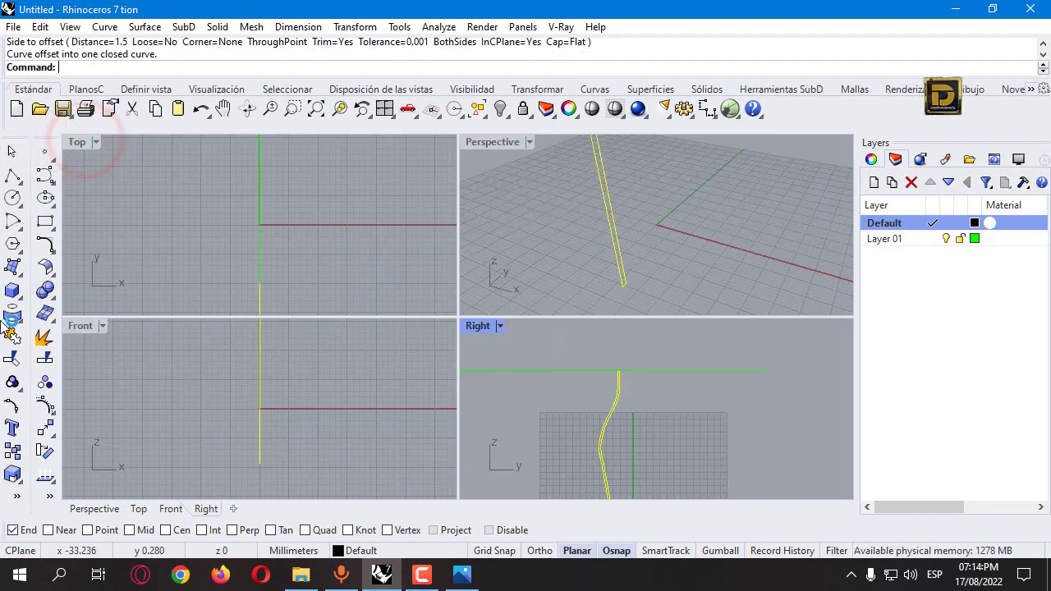
{"action": "left_click", "coordinate": [14, 293]}
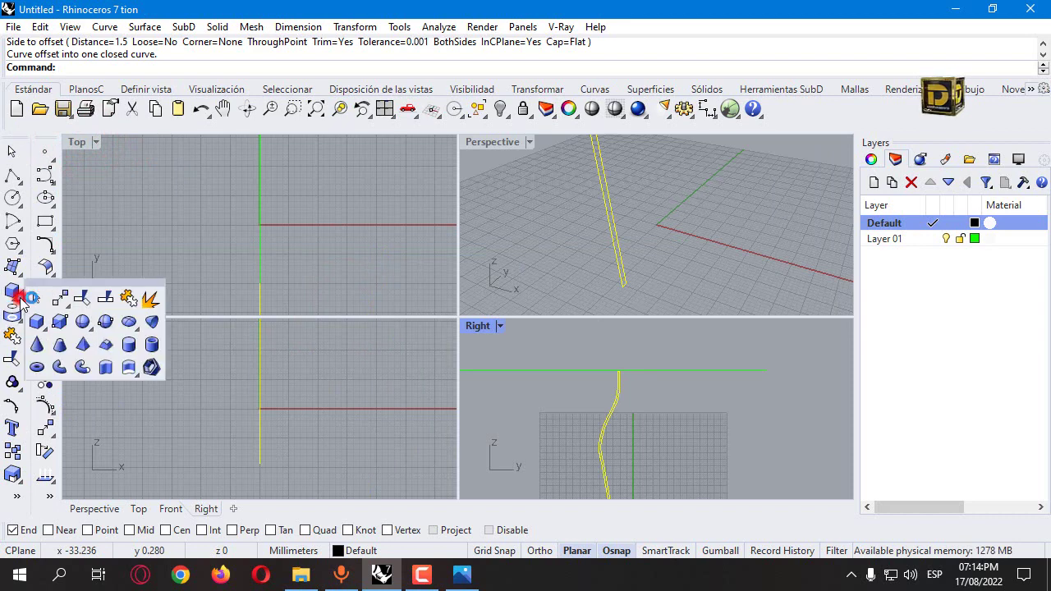
{"action": "left_click", "coordinate": [106, 369]}
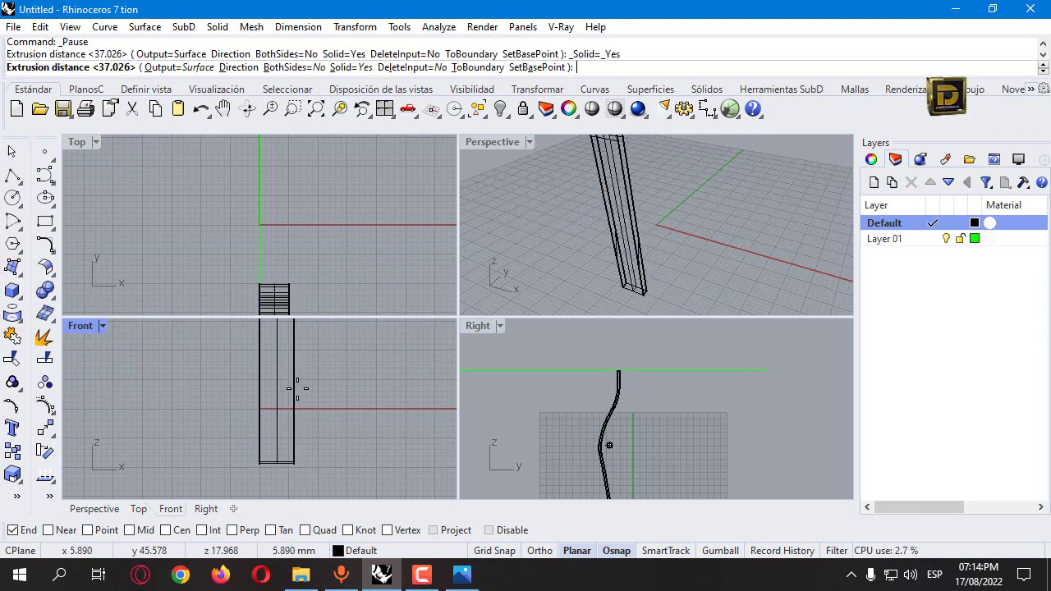
{"action": "type", "text": "40"}
{"action": "key", "text": "Return"}
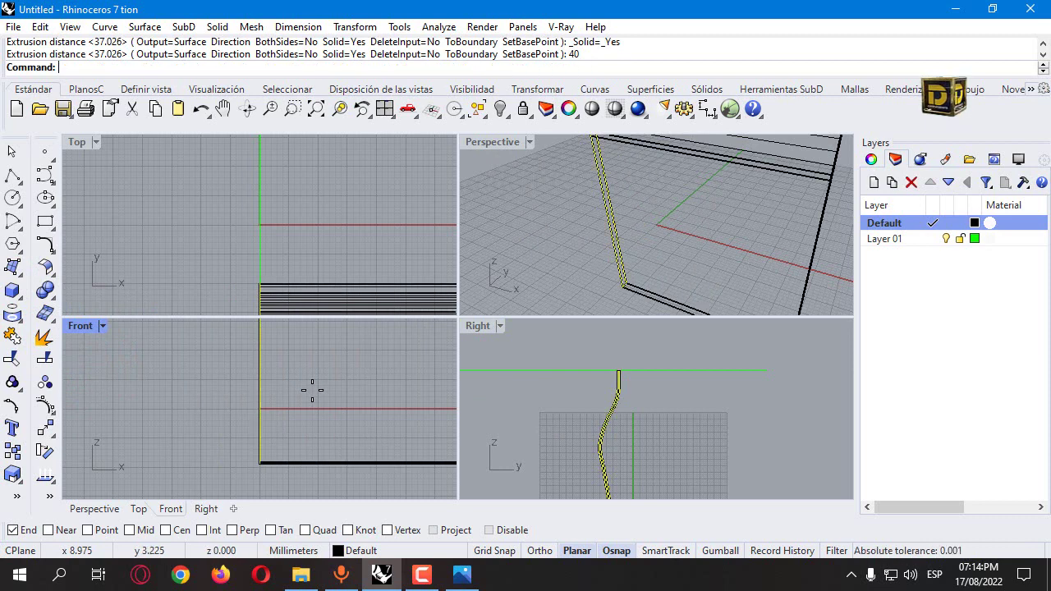
{"action": "key", "text": "Page_Down"}
{"action": "right_click_drag", "start_coordinate": [624, 236], "coordinate": [593, 162]}
{"action": "scroll", "coordinate": [624, 362], "scroll_direction": "up", "scroll_amount": 5}
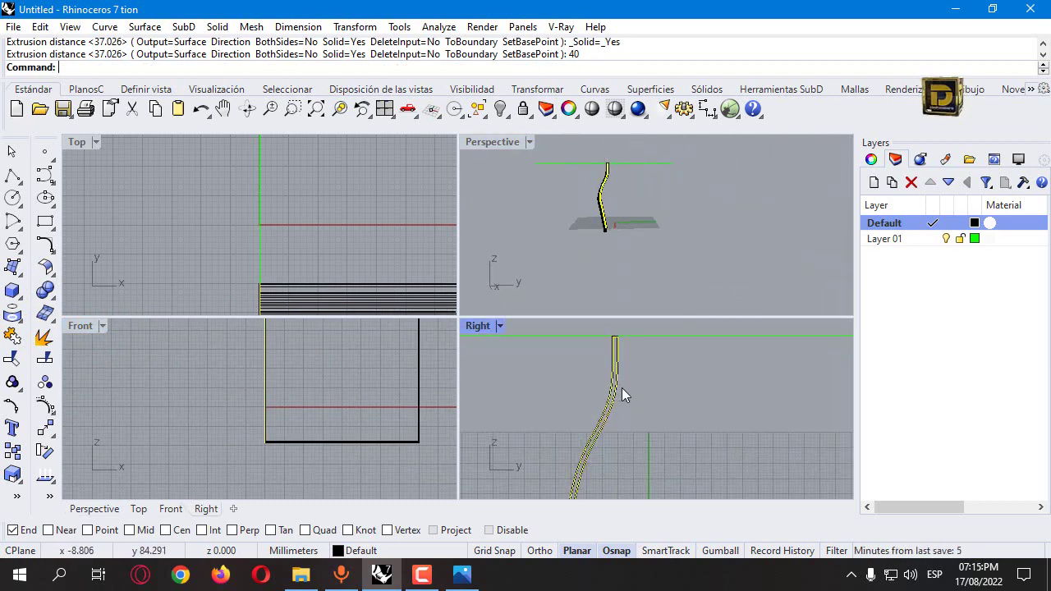
{"action": "double_click", "coordinate": [479, 326]}
{"action": "scroll", "coordinate": [482, 336], "scroll_direction": "down", "scroll_amount": 5}
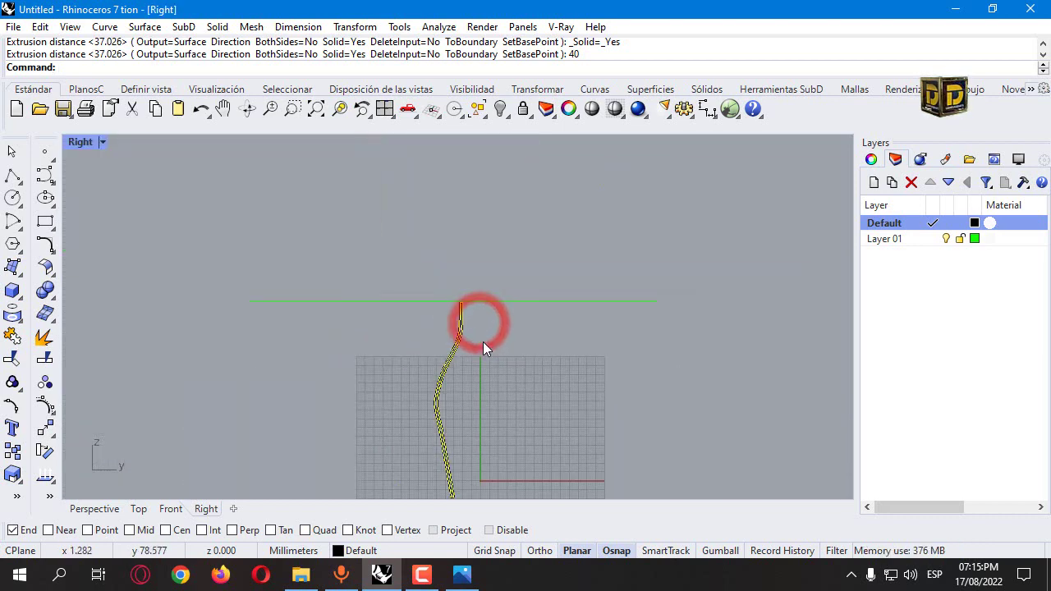
{"action": "left_click", "coordinate": [410, 355]}
{"action": "scroll", "coordinate": [450, 362], "scroll_direction": "down", "scroll_amount": 2}
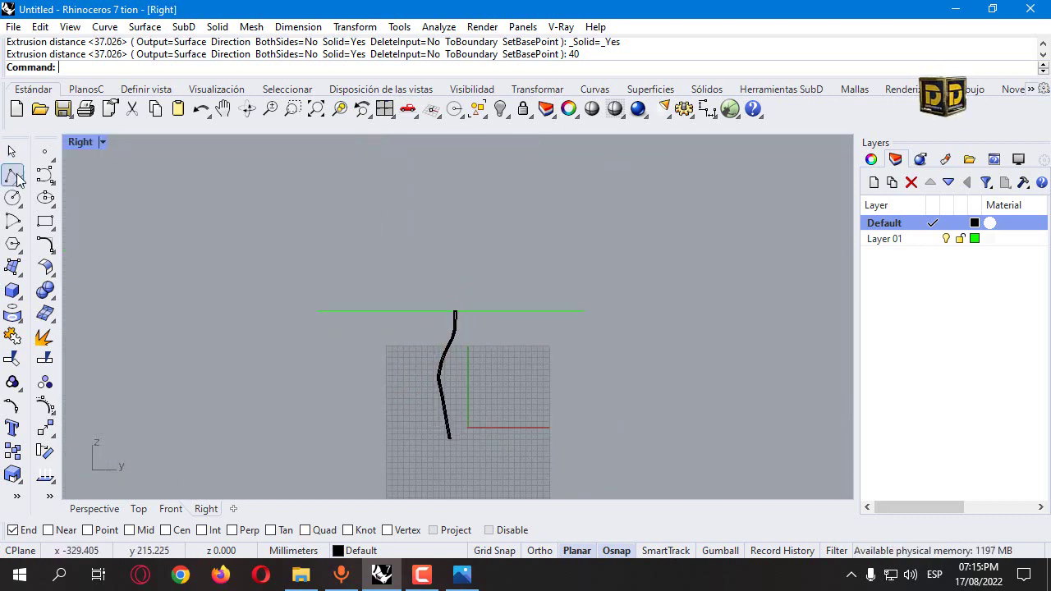
Draw a 3-point box for the seat beside the backrest, 40 mm wide, 45 mm deep and 5 mm thick.
{"action": "double_click", "coordinate": [82, 141]}
{"action": "left_click", "coordinate": [13, 290]}
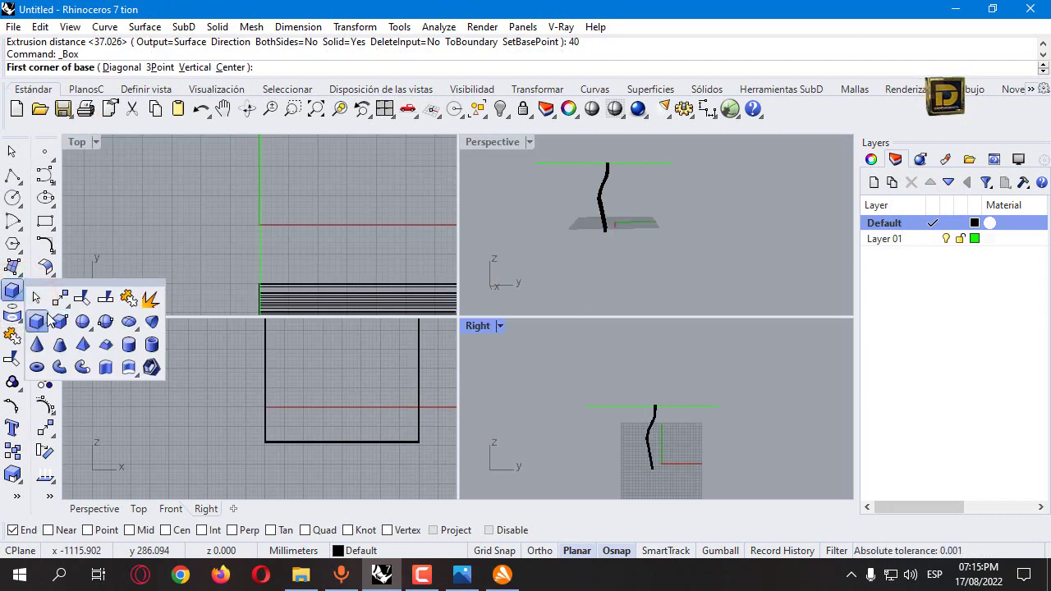
{"action": "left_click", "coordinate": [82, 355]}
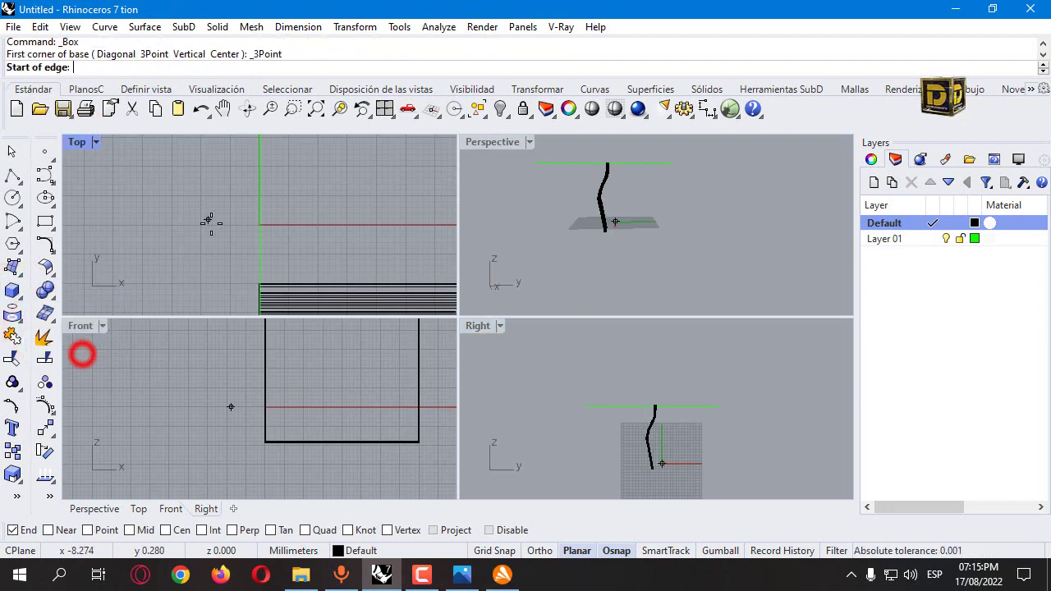
{"action": "scroll", "coordinate": [213, 191], "scroll_direction": "down", "scroll_amount": 3}
{"action": "scroll", "coordinate": [181, 254], "scroll_direction": "up", "scroll_amount": 2}
{"action": "left_click", "coordinate": [145, 249]}
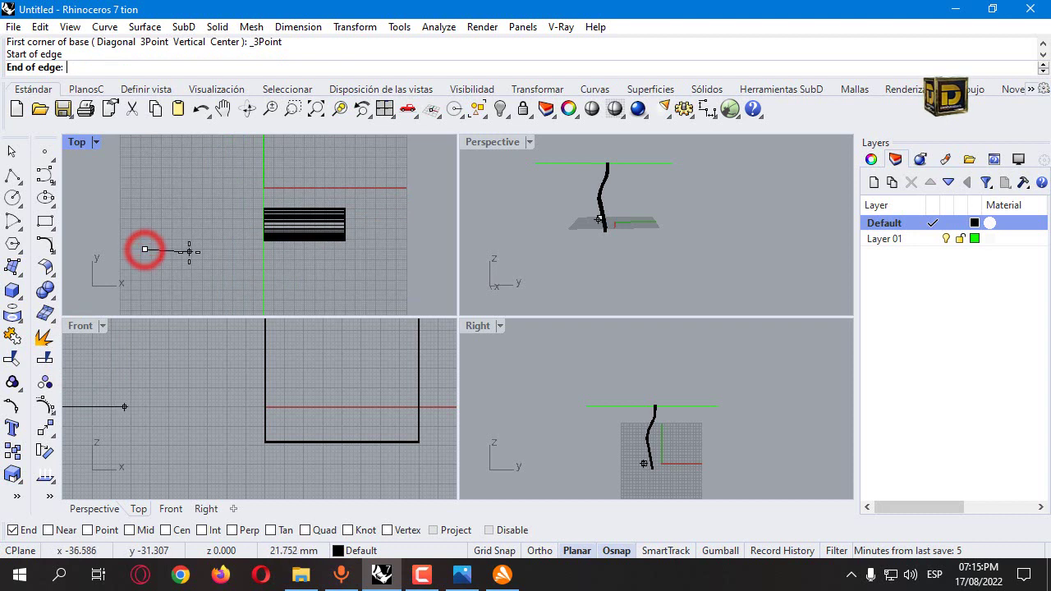
{"action": "type", "text": "40"}
{"action": "key", "text": "Return"}
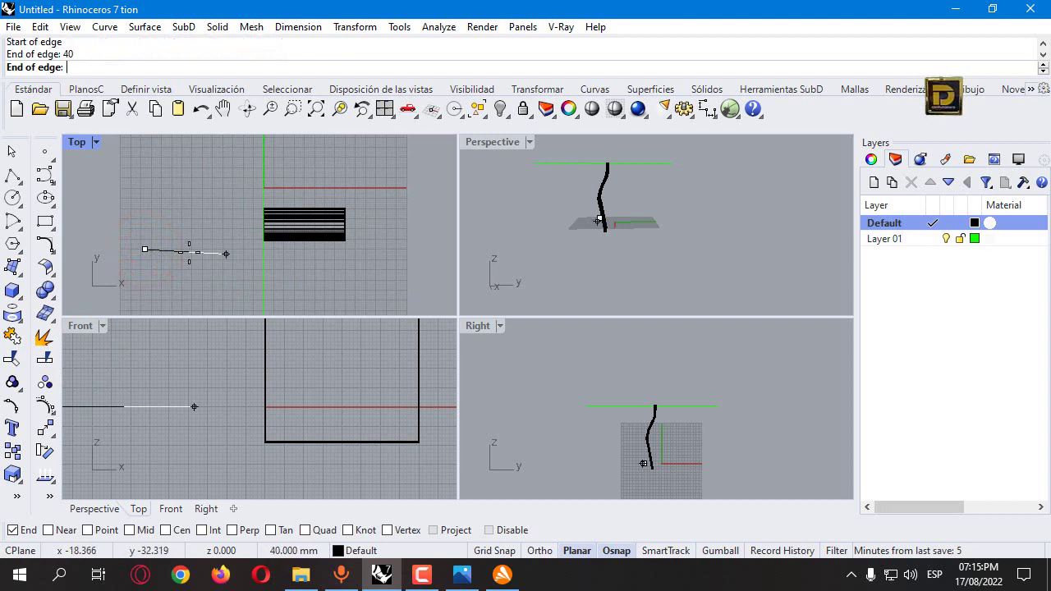
{"action": "left_click", "coordinate": [292, 271], "text": "shift"}
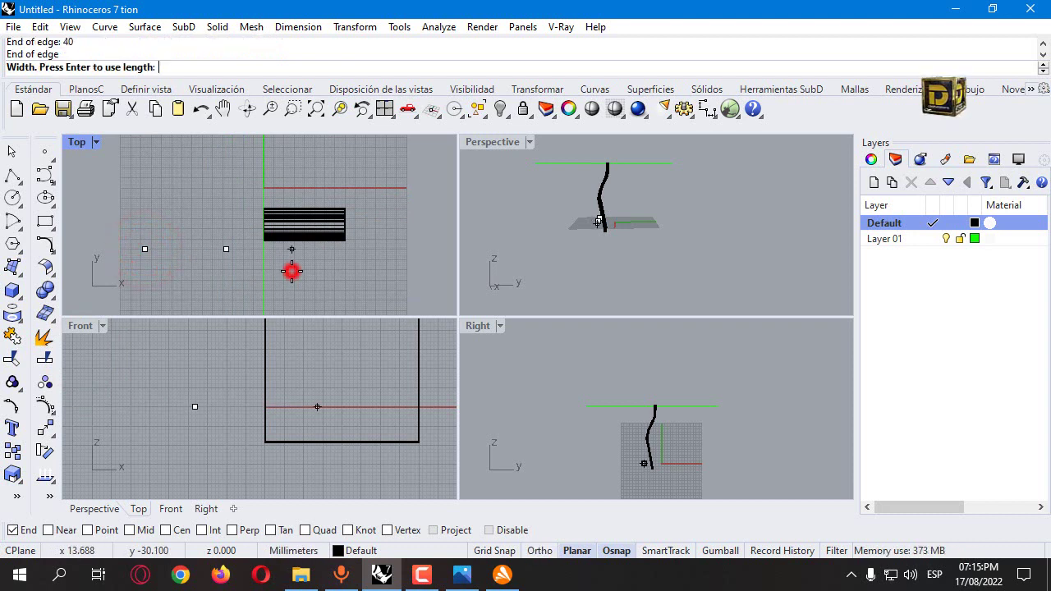
{"action": "key", "text": "Return"}
{"action": "left_click", "coordinate": [209, 298]}
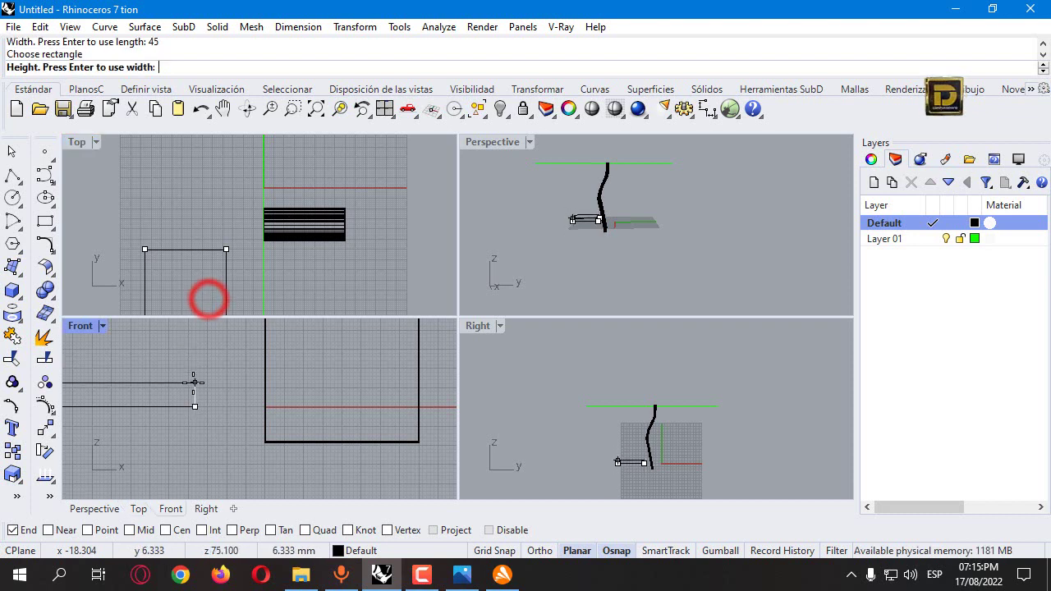
{"action": "type", "text": "5"}
{"action": "key", "text": "Return"}
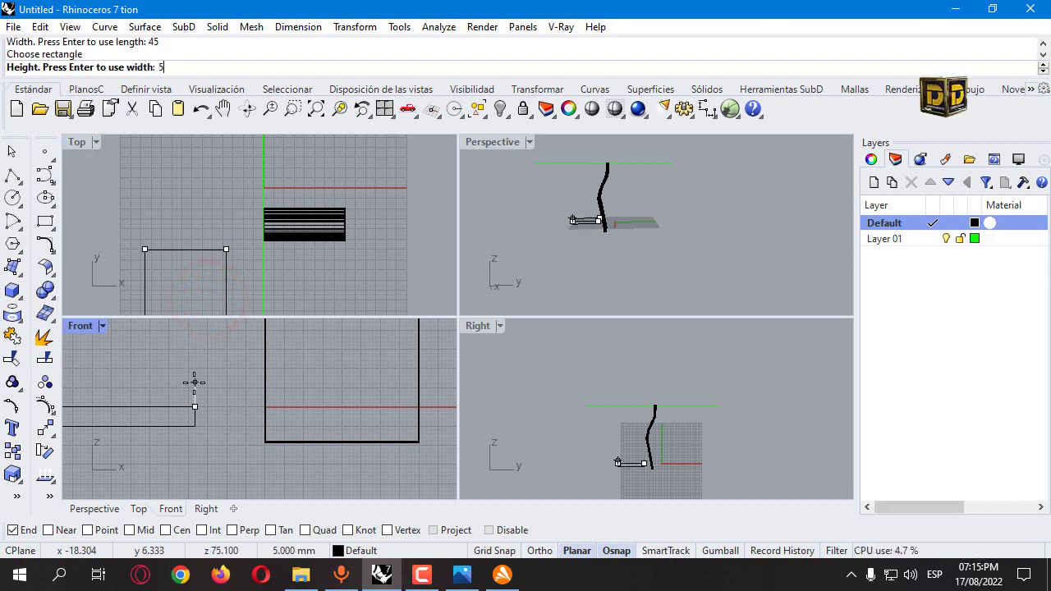
Set the Perspective view to Shaded display with the seat box and backrest in view.
{"action": "right_click_drag", "start_coordinate": [556, 248], "coordinate": [686, 238]}
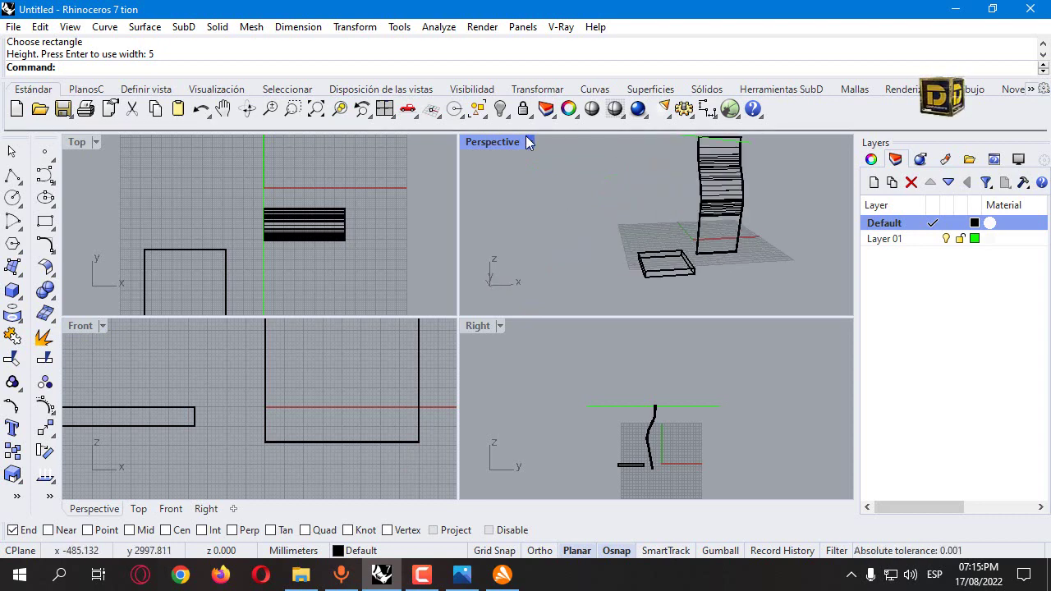
{"action": "left_click", "coordinate": [529, 141]}
{"action": "left_click", "coordinate": [579, 86]}
{"action": "scroll", "coordinate": [660, 229], "scroll_direction": "up", "scroll_amount": 3}
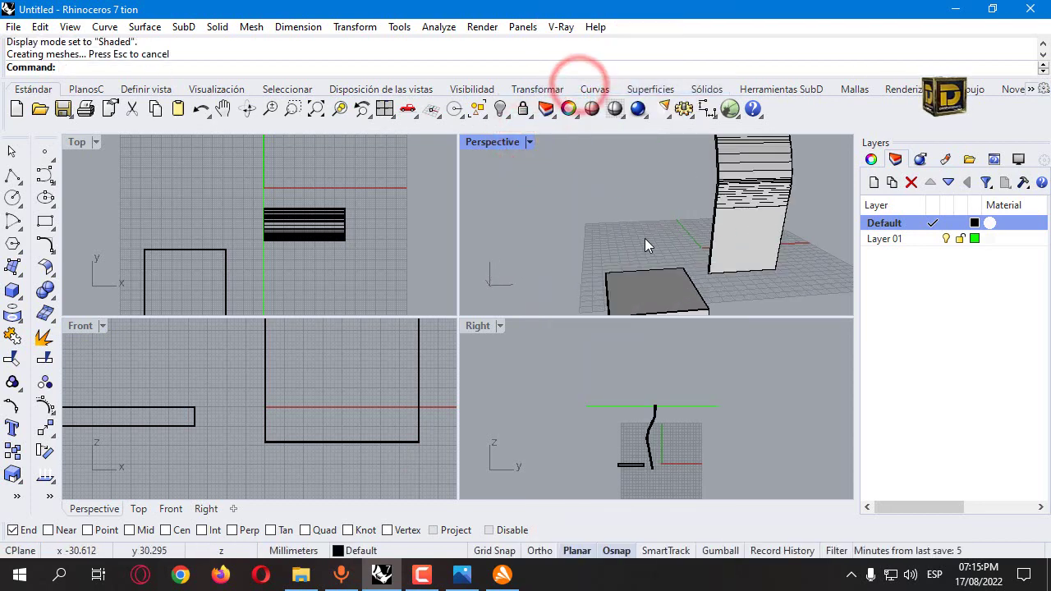
Move the seat box by its lower back-left corner onto the end point at the bend of the backrest's left edge, and deselect it.
{"action": "left_click", "coordinate": [637, 288]}
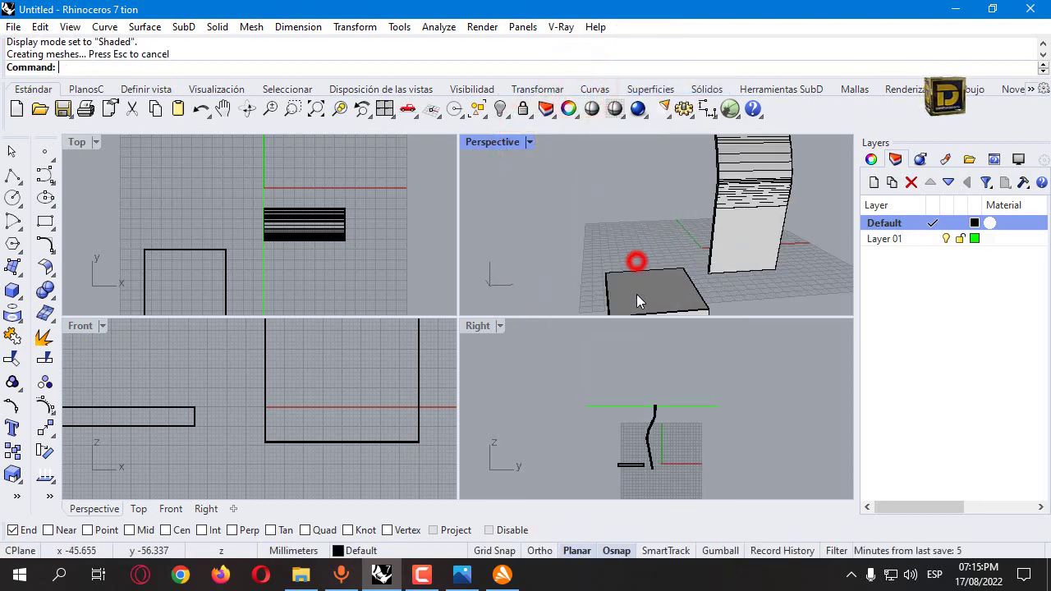
{"action": "left_click", "coordinate": [44, 428]}
{"action": "scroll", "coordinate": [638, 286], "scroll_direction": "up", "scroll_amount": 3}
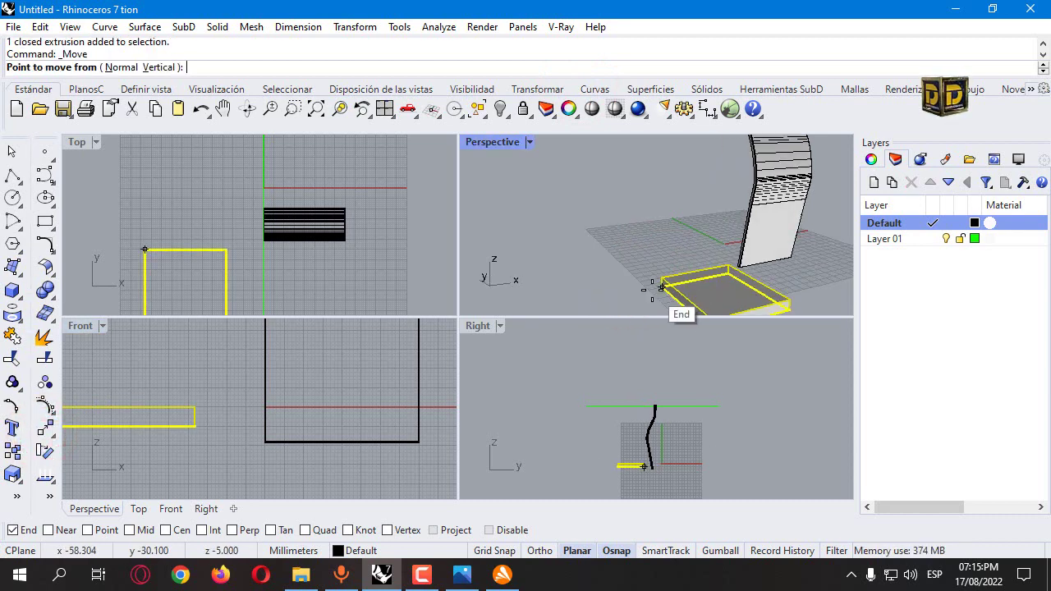
{"action": "left_click", "coordinate": [662, 287]}
{"action": "left_click", "coordinate": [756, 180]}
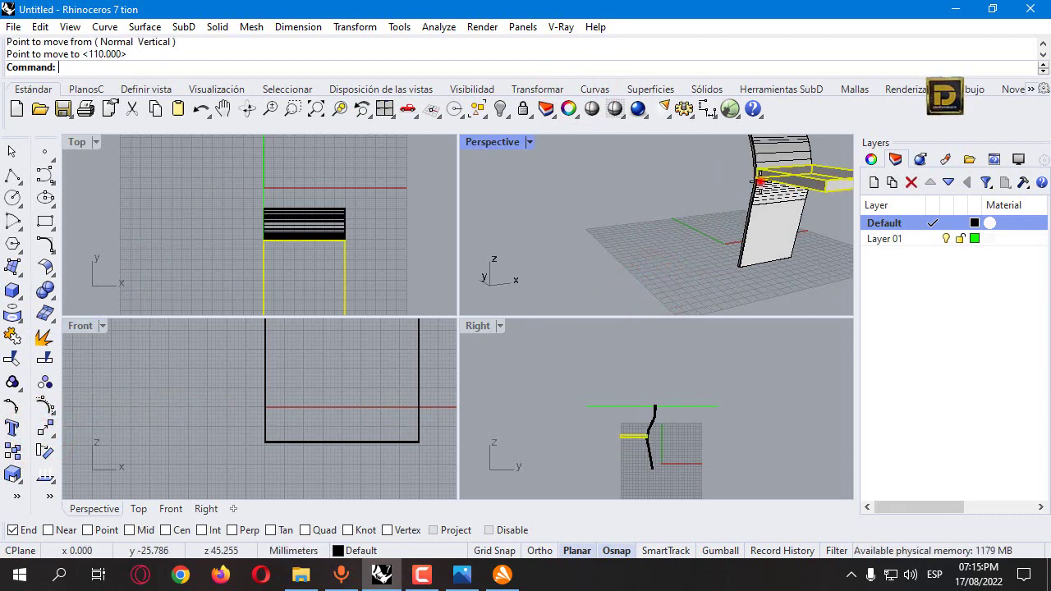
{"action": "scroll", "coordinate": [763, 184], "scroll_direction": "down", "scroll_amount": 5}
{"action": "left_click", "coordinate": [615, 176]}
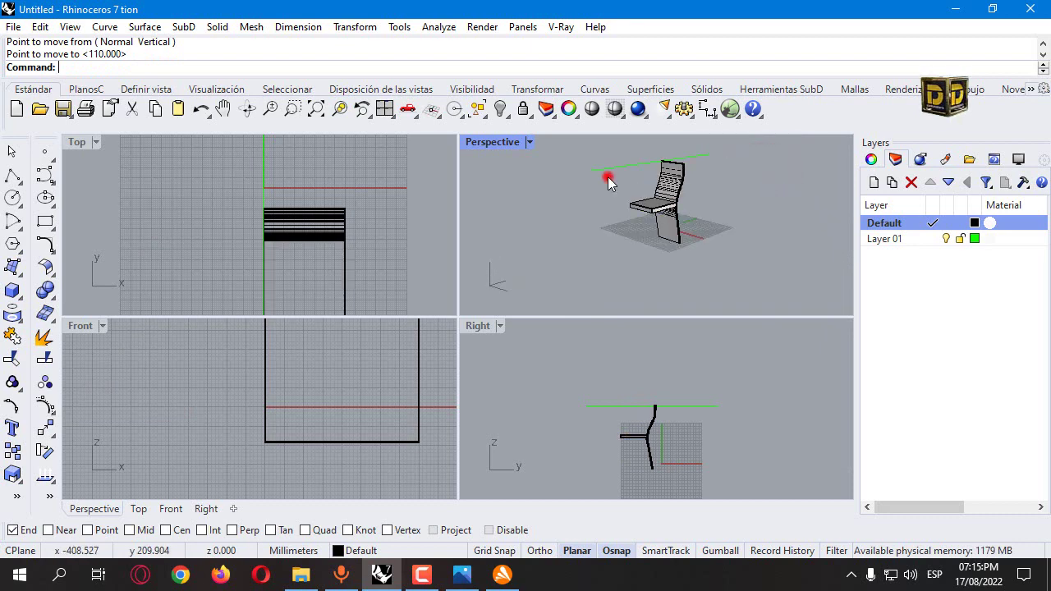
Move the seat box down 5 mm, from its upper back-left corner to its lower back-left corner, and deselect it.
{"action": "right_click_drag", "start_coordinate": [615, 175], "coordinate": [604, 187]}
{"action": "right_click_drag", "start_coordinate": [625, 277], "coordinate": [624, 191]}
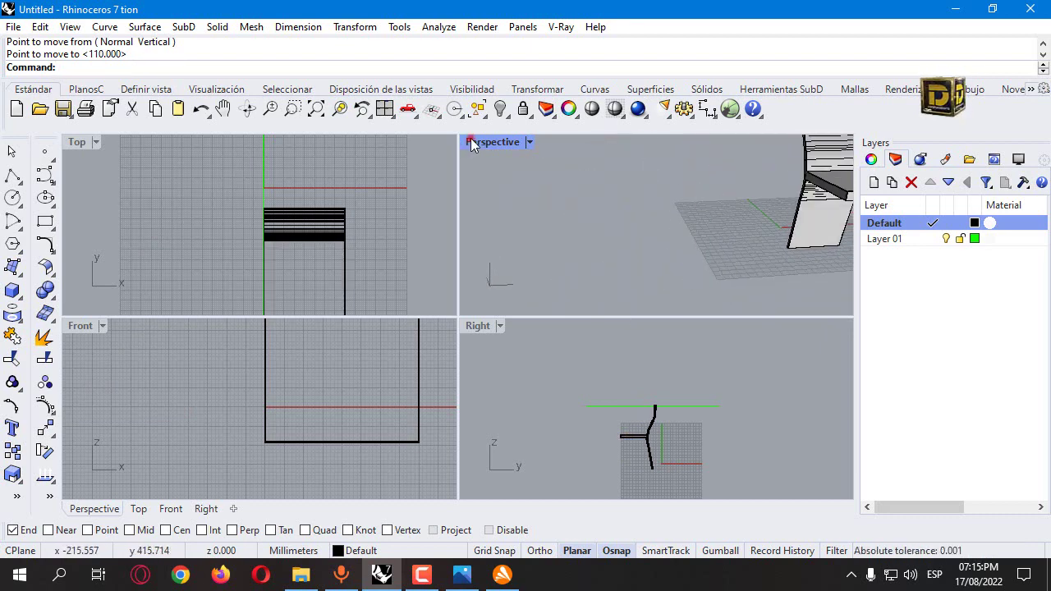
{"action": "double_click", "coordinate": [472, 144]}
{"action": "scroll", "coordinate": [460, 321], "scroll_direction": "down", "scroll_amount": 3}
{"action": "scroll", "coordinate": [548, 234], "scroll_direction": "up", "scroll_amount": 6}
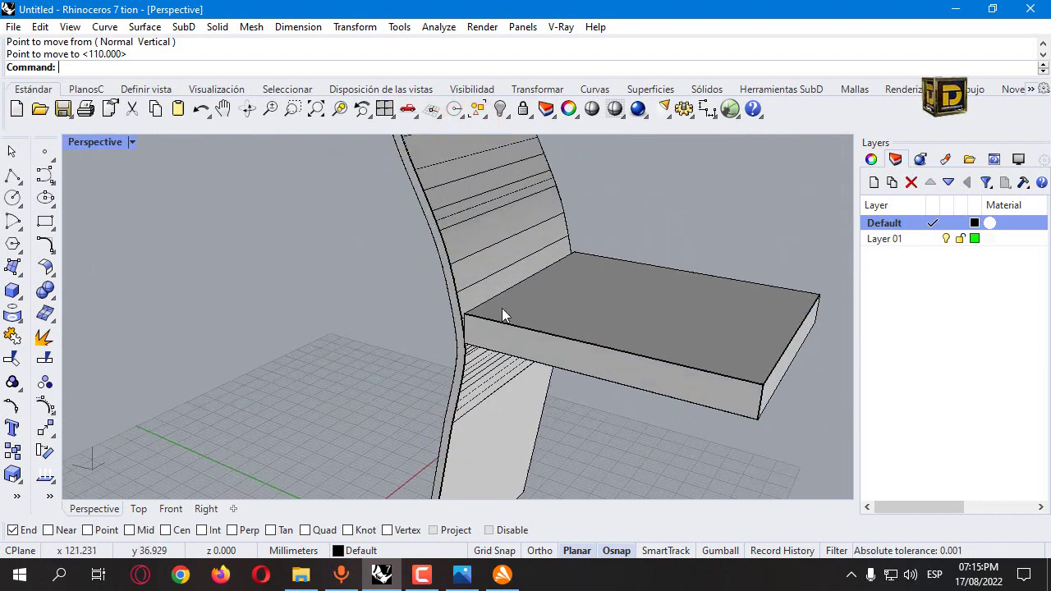
{"action": "left_click", "coordinate": [498, 326]}
{"action": "right_click", "coordinate": [498, 327]}
{"action": "left_click", "coordinate": [465, 313]}
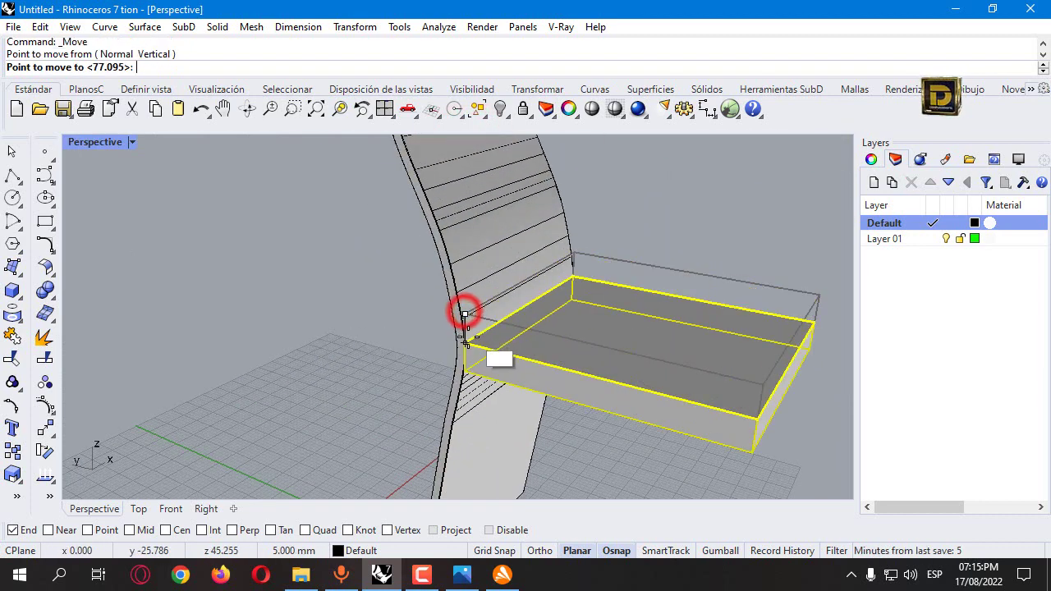
{"action": "left_click", "coordinate": [462, 312]}
{"action": "scroll", "coordinate": [577, 323], "scroll_direction": "down", "scroll_amount": 2}
{"action": "right_click_drag", "start_coordinate": [578, 323], "coordinate": [439, 319]}
{"action": "scroll", "coordinate": [602, 321], "scroll_direction": "down", "scroll_amount": 4}
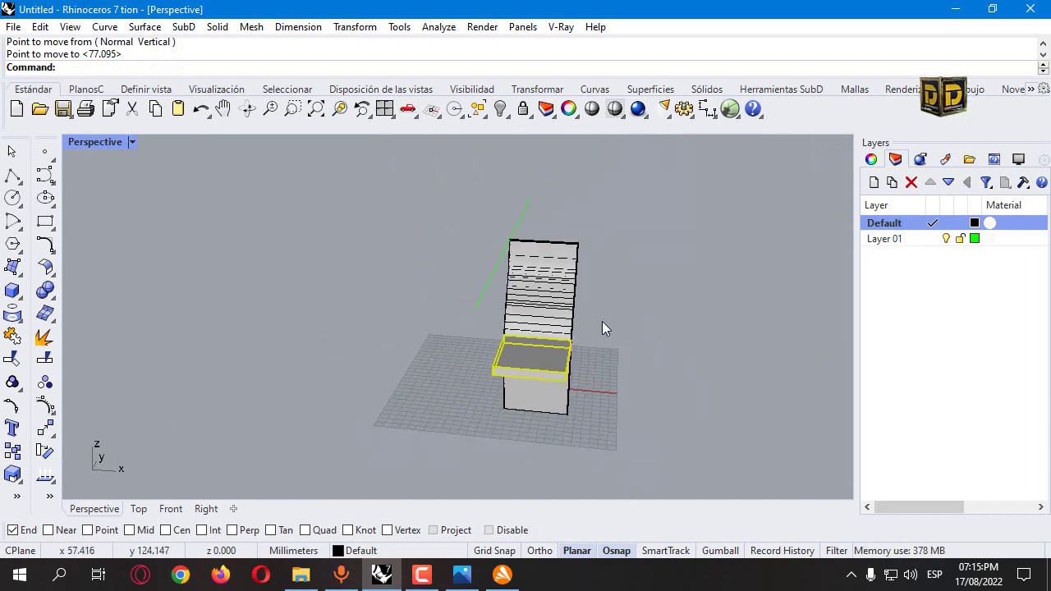
{"action": "right_click_drag", "start_coordinate": [602, 321], "coordinate": [435, 311]}
{"action": "left_click", "coordinate": [408, 317]}
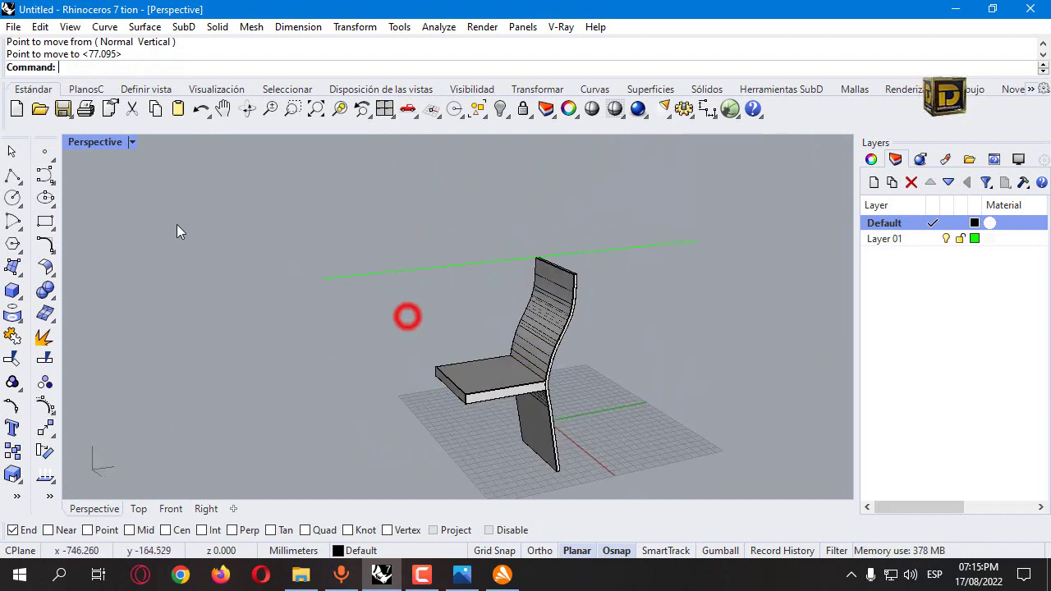
Draw a closed rectangular polyline 30 mm wide and 35 mm high in the Front view, beside the backrest's lower part.
{"action": "double_click", "coordinate": [111, 142]}
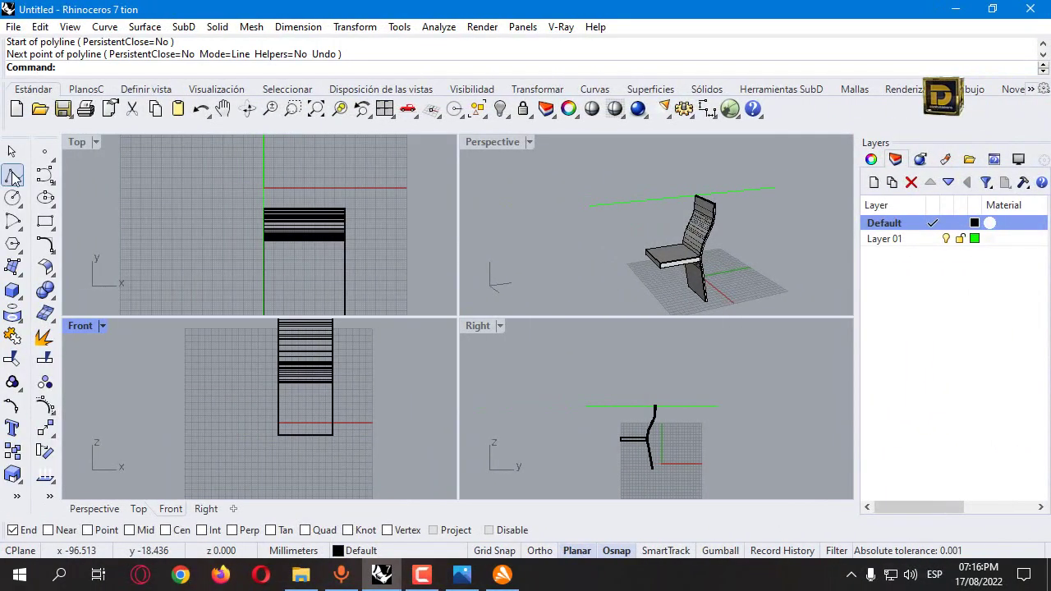
{"action": "left_click", "coordinate": [13, 177]}
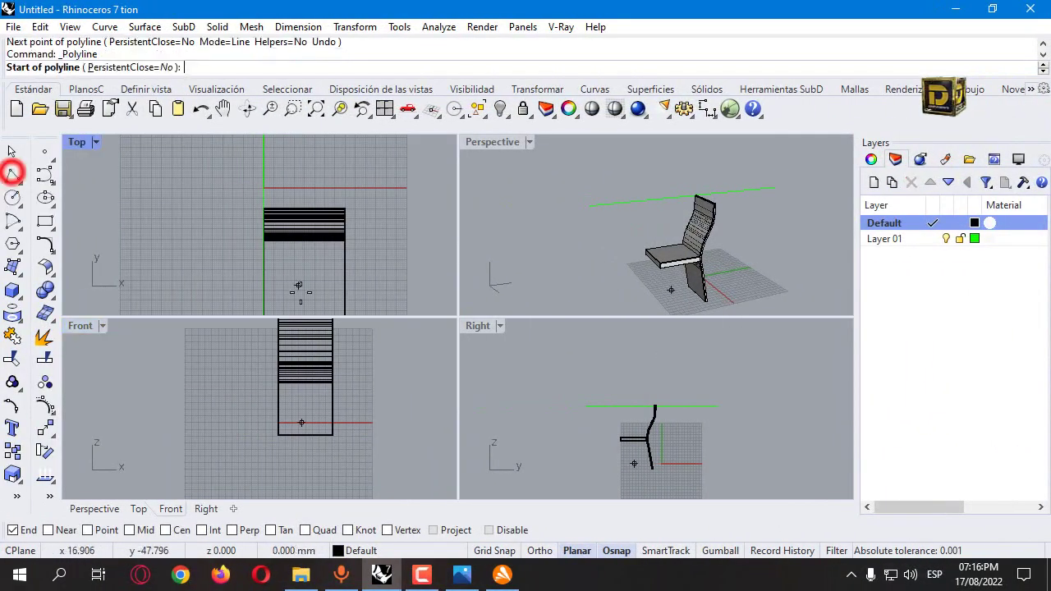
{"action": "left_click", "coordinate": [367, 383]}
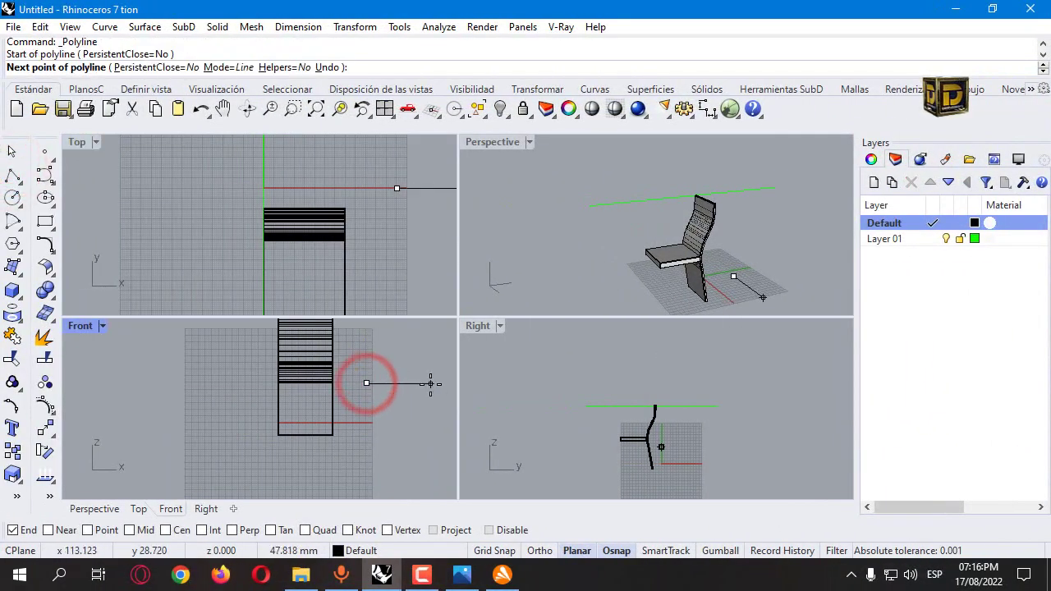
{"action": "key", "text": "Return"}
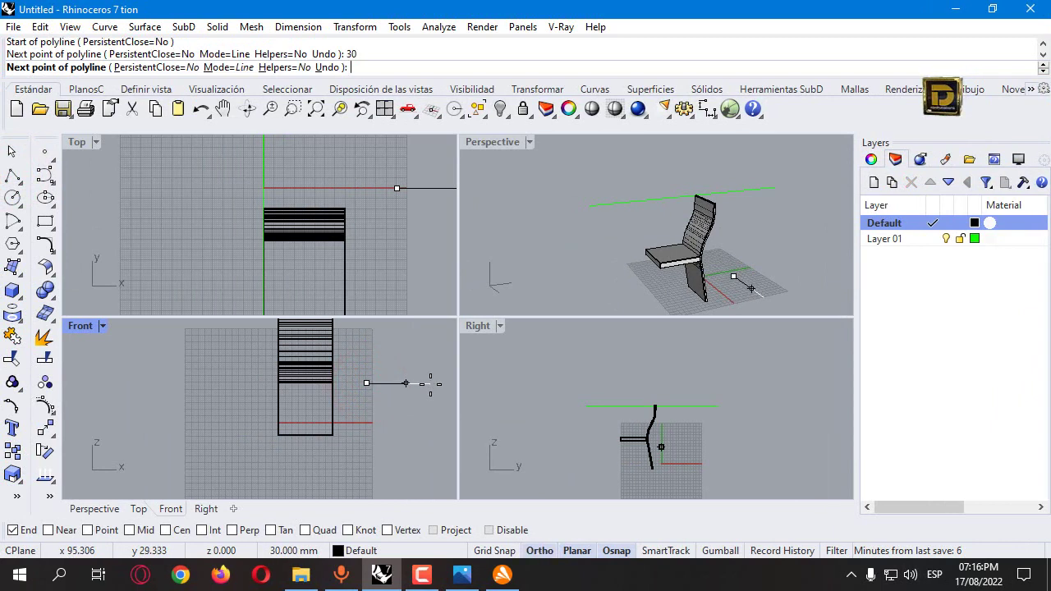
{"action": "left_click", "coordinate": [429, 384]}
{"action": "type", "text": "3"}
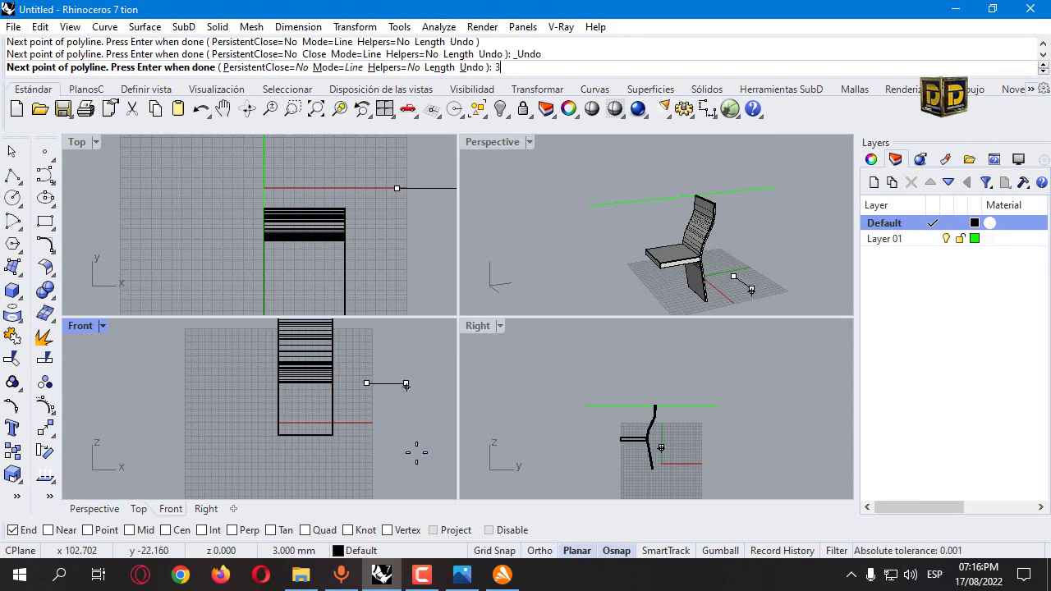
{"action": "type", "text": "5"}
{"action": "key", "text": "Return"}
{"action": "left_click", "coordinate": [416, 451]}
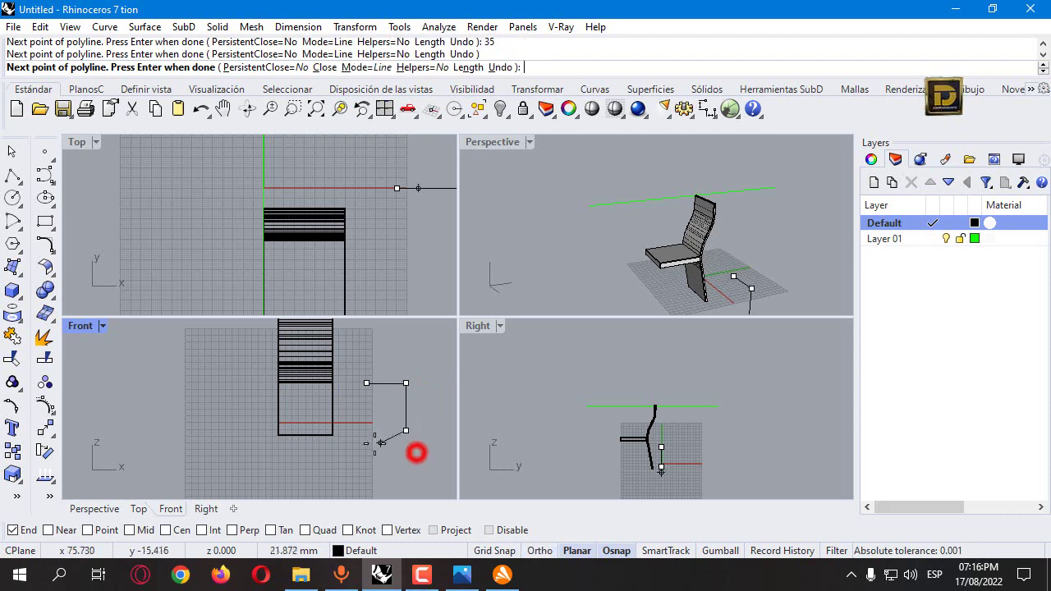
{"action": "key", "text": "F8"}
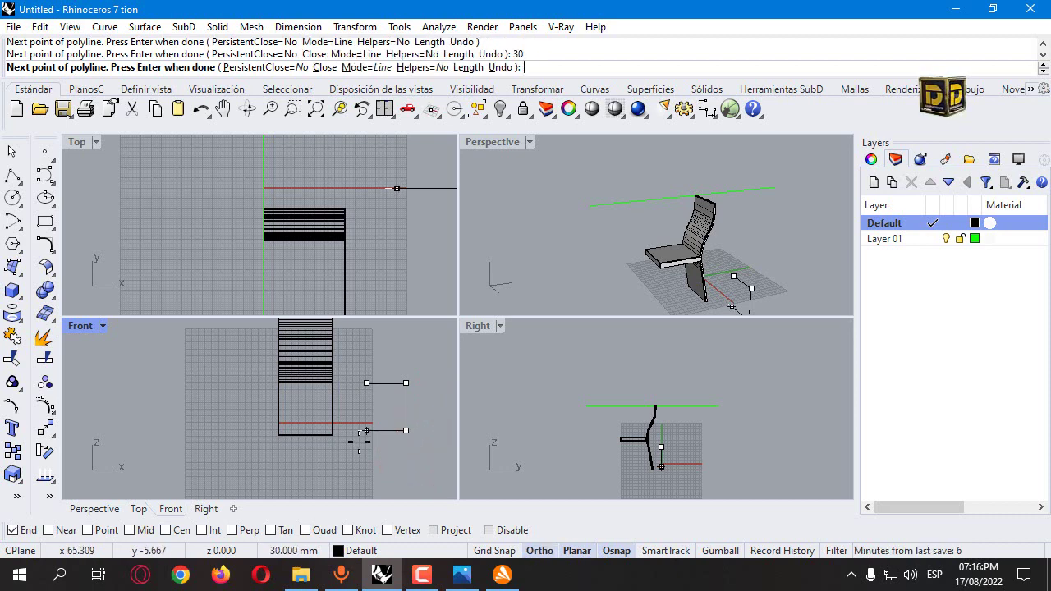
{"action": "left_click", "coordinate": [358, 441]}
{"action": "left_click", "coordinate": [368, 384]}
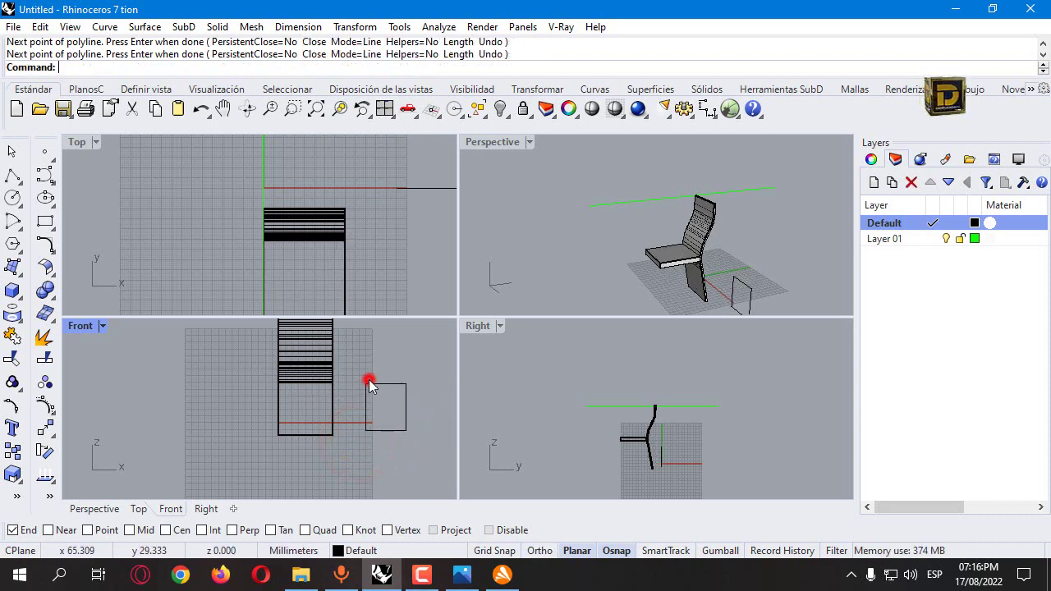
Move the rectangle by its lower-left corner onto the lower-left end point of the backrest.
{"action": "left_click", "coordinate": [370, 384]}
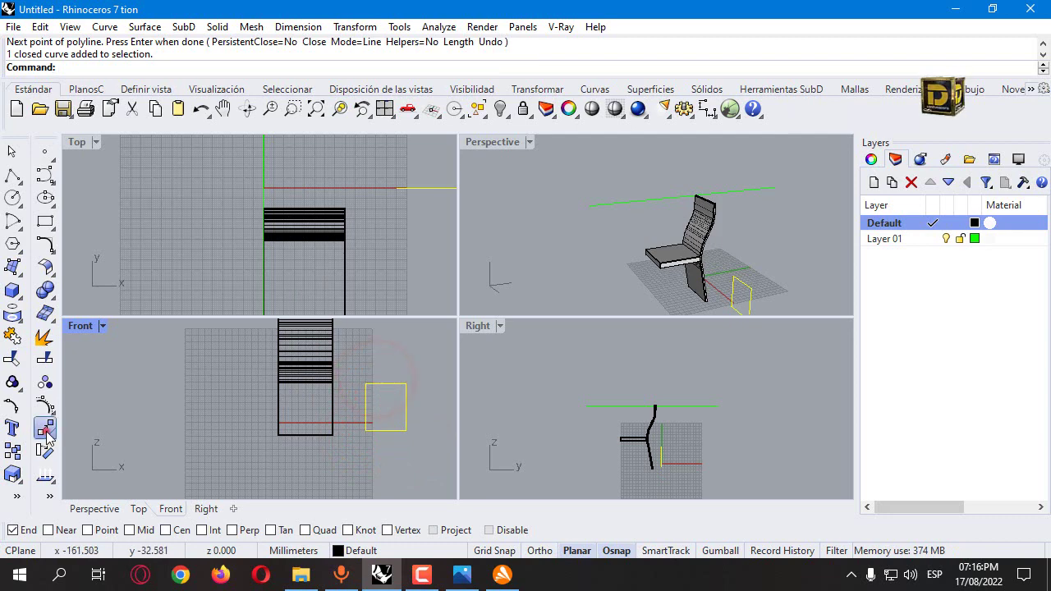
{"action": "left_click", "coordinate": [46, 430]}
{"action": "left_click", "coordinate": [366, 430]}
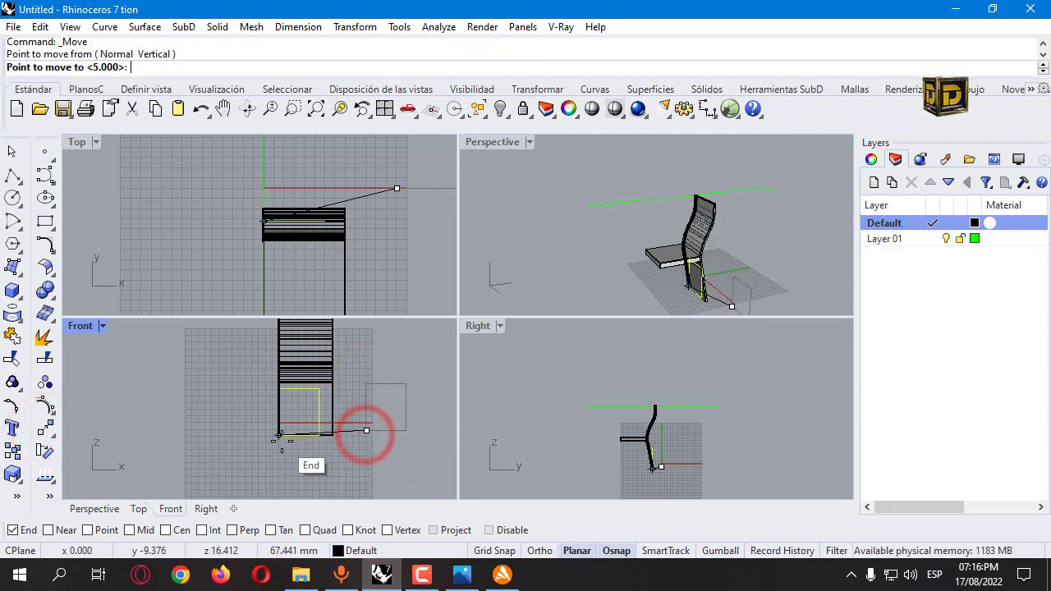
{"action": "left_click", "coordinate": [280, 436]}
Try to move the rectangle 5 mm inward from the backrest's left edge, and undo the move.
{"action": "key", "text": "Return"}
{"action": "left_click", "coordinate": [297, 439]}
{"action": "type", "text": "5"}
{"action": "key", "text": "Return"}
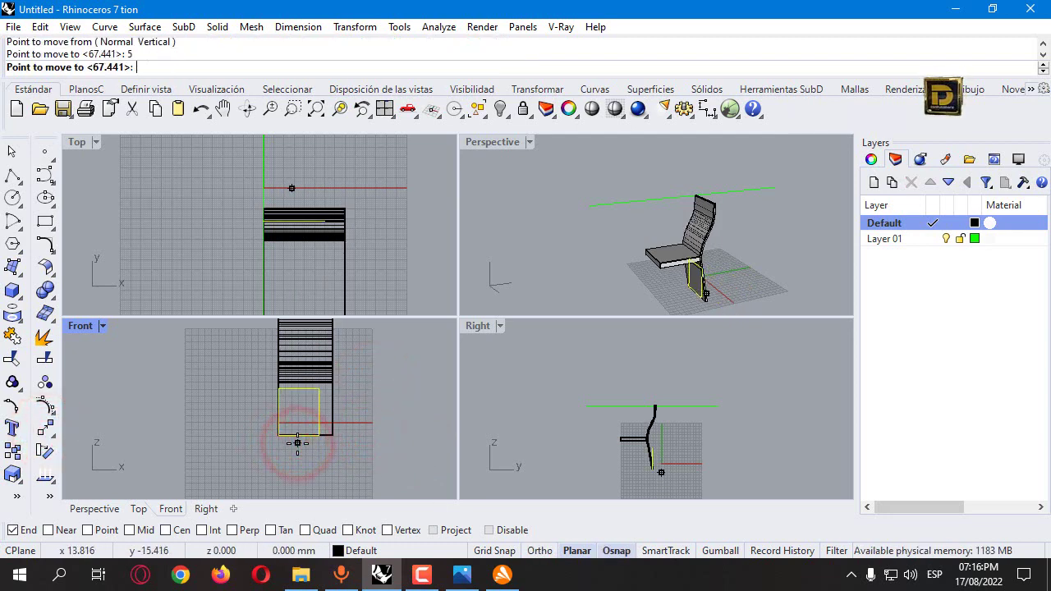
{"action": "left_click", "coordinate": [307, 444]}
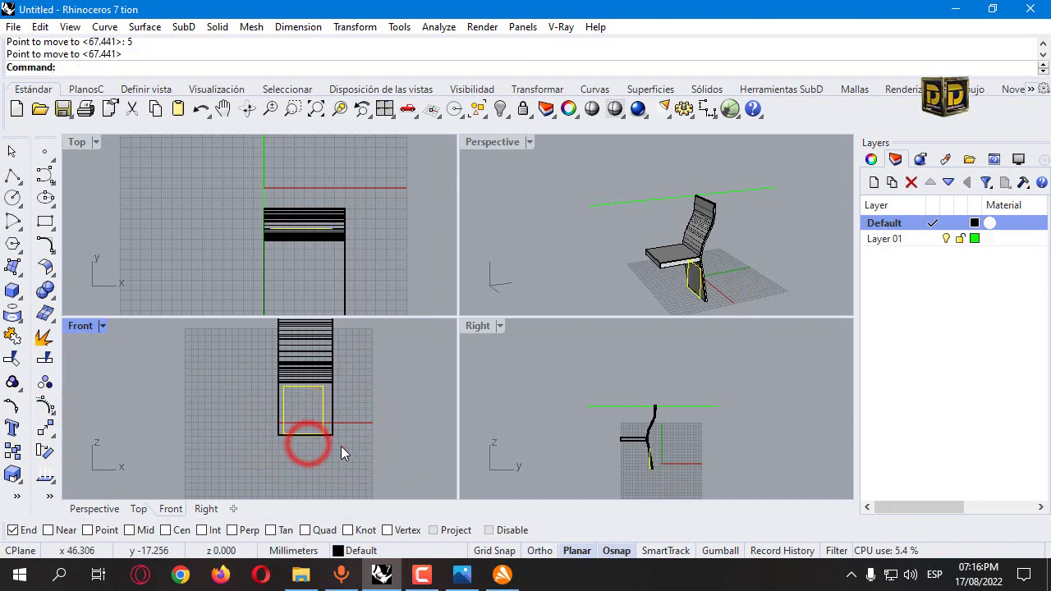
{"action": "key", "text": "ctrl+z"}
Move the rectangle 5 mm horizontally in the Front view to centre it between the backrest's side edges.
{"action": "key", "text": "Return"}
{"action": "left_click", "coordinate": [307, 423]}
{"action": "type", "text": "5"}
{"action": "key", "text": "Return"}
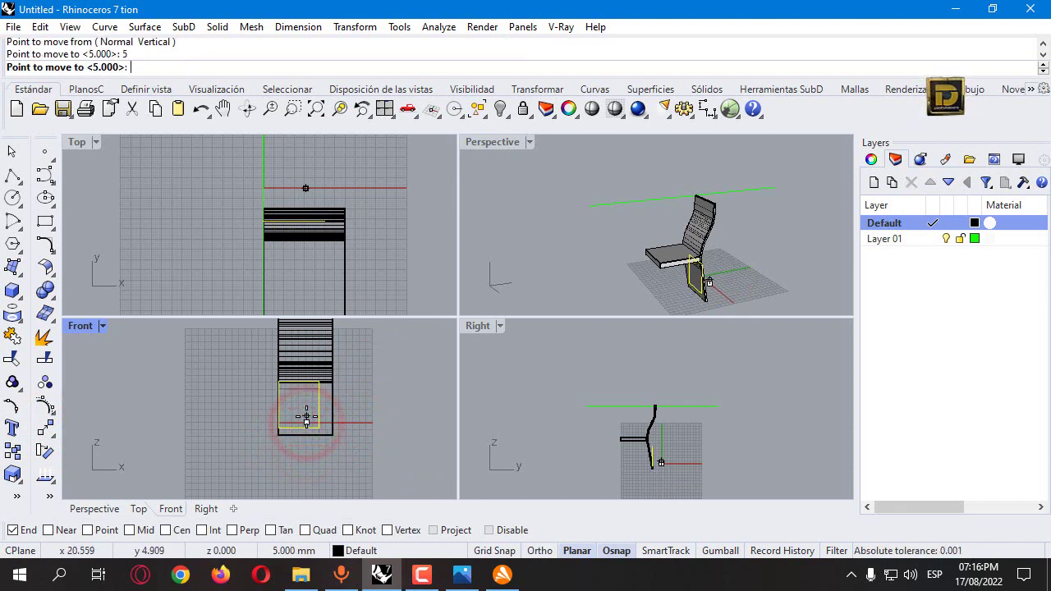
{"action": "left_click", "coordinate": [434, 479]}
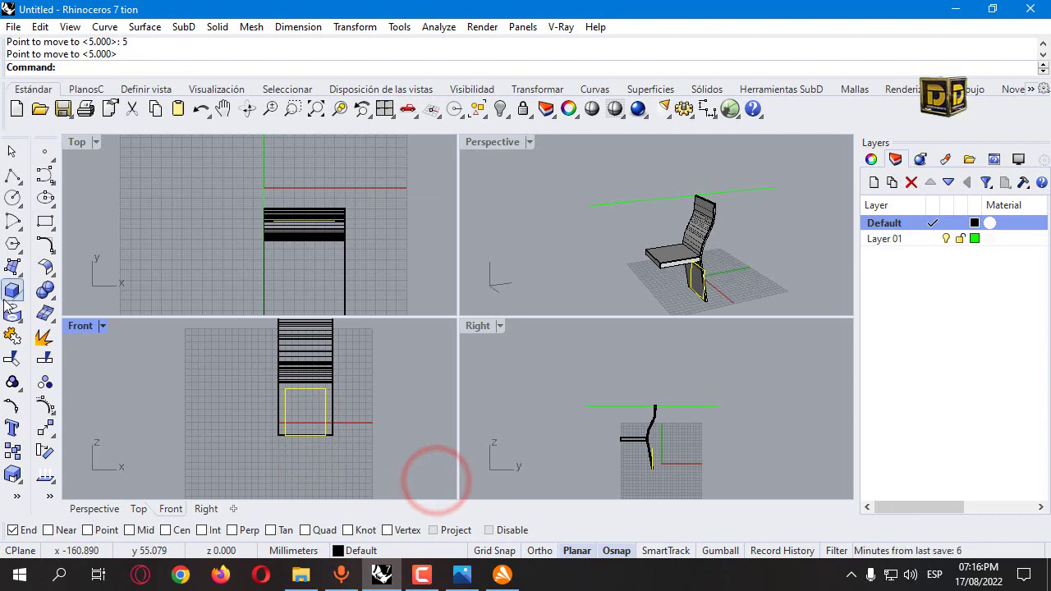
Extrude the rectangle as a solid to both sides so that it passes completely through the backrest's lower part.
{"action": "left_click", "coordinate": [20, 310]}
{"action": "left_click", "coordinate": [102, 366]}
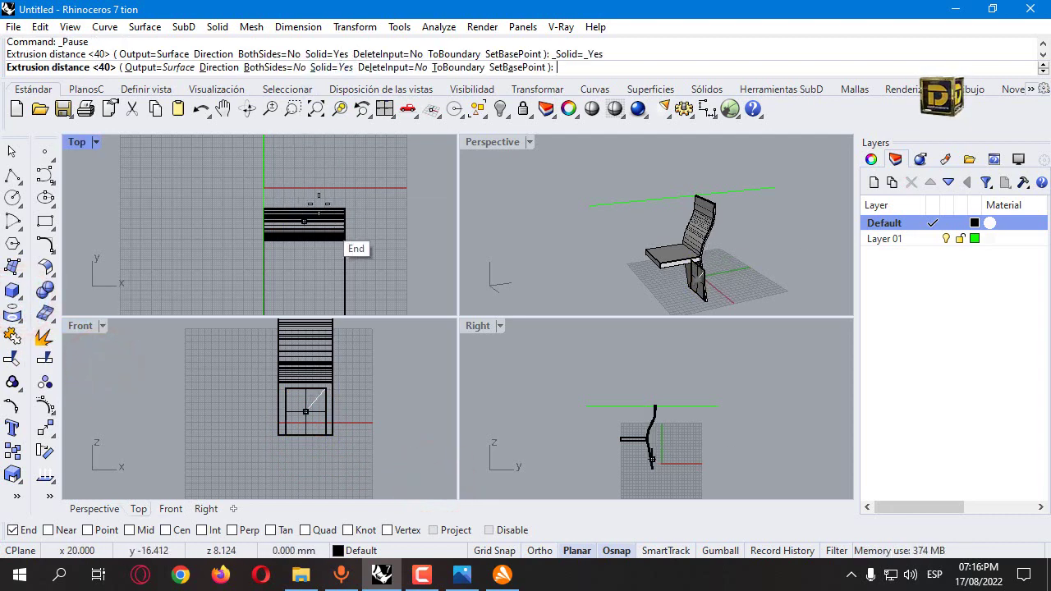
{"action": "left_click", "coordinate": [275, 67]}
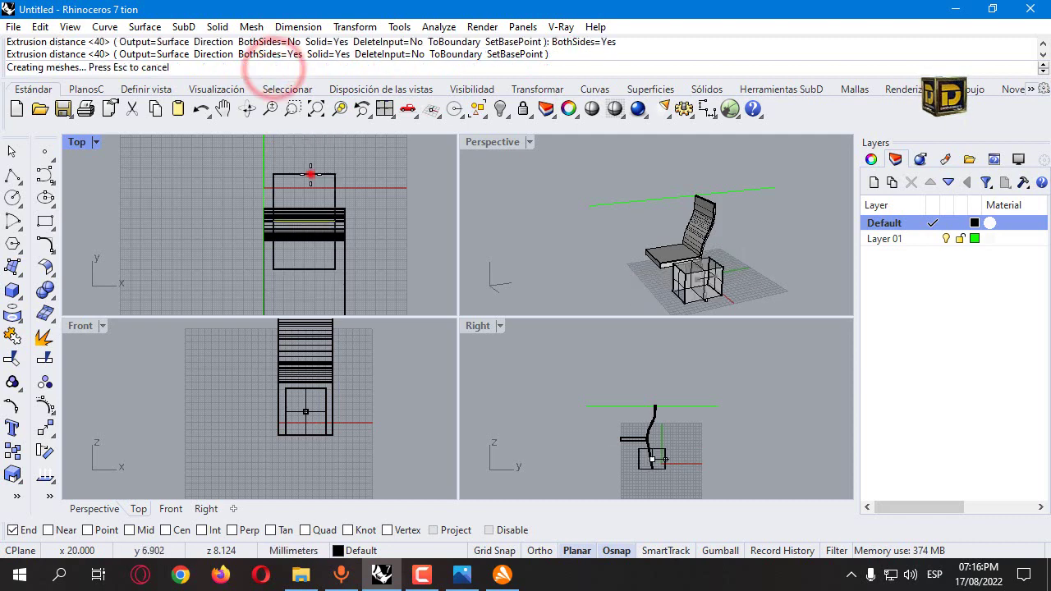
{"action": "left_click", "coordinate": [309, 174]}
{"action": "left_click", "coordinate": [383, 183]}
{"action": "left_click", "coordinate": [47, 294]}
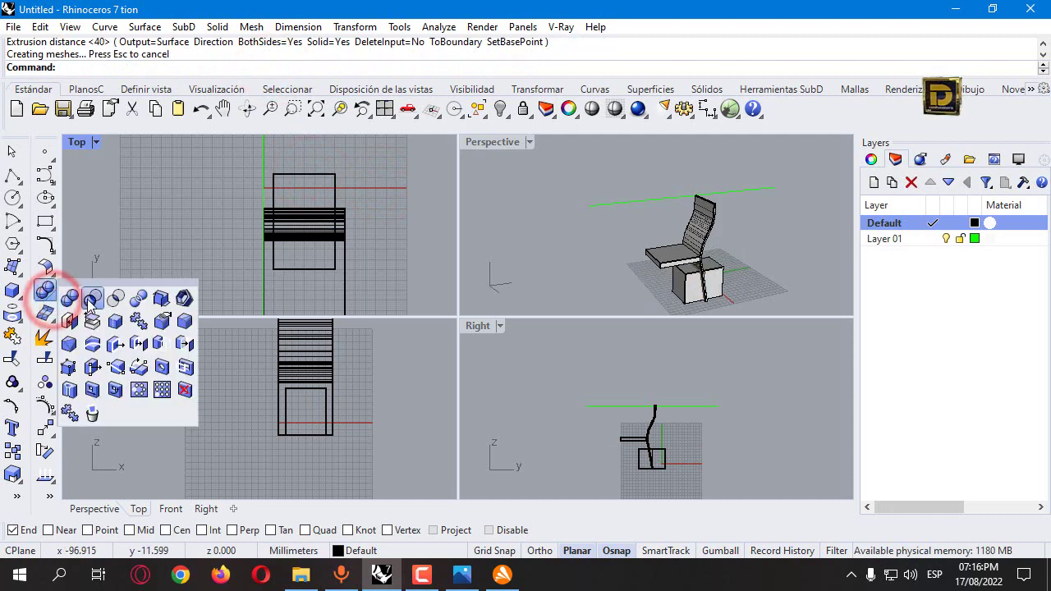
{"action": "left_click", "coordinate": [88, 297]}
{"action": "left_click", "coordinate": [659, 261]}
{"action": "key", "text": "Return"}
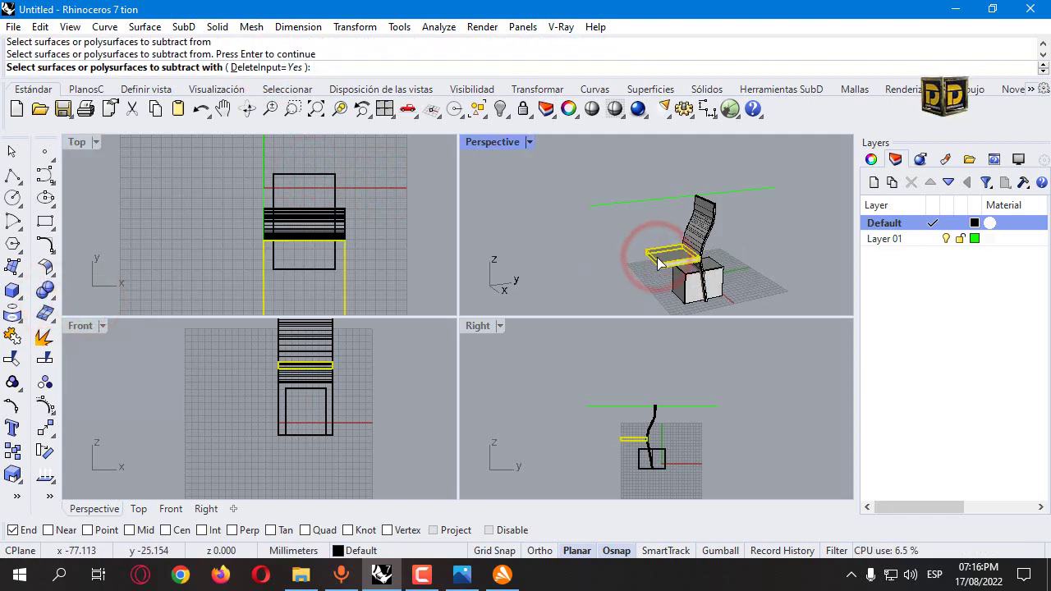
{"action": "key", "text": "Return"}
Subtract the extruded box from the backrest with Boolean Difference to cut the opening between the rear legs.
{"action": "key", "text": "Return"}
{"action": "left_click", "coordinate": [694, 236]}
{"action": "right_click", "coordinate": [694, 237]}
{"action": "left_click", "coordinate": [713, 275]}
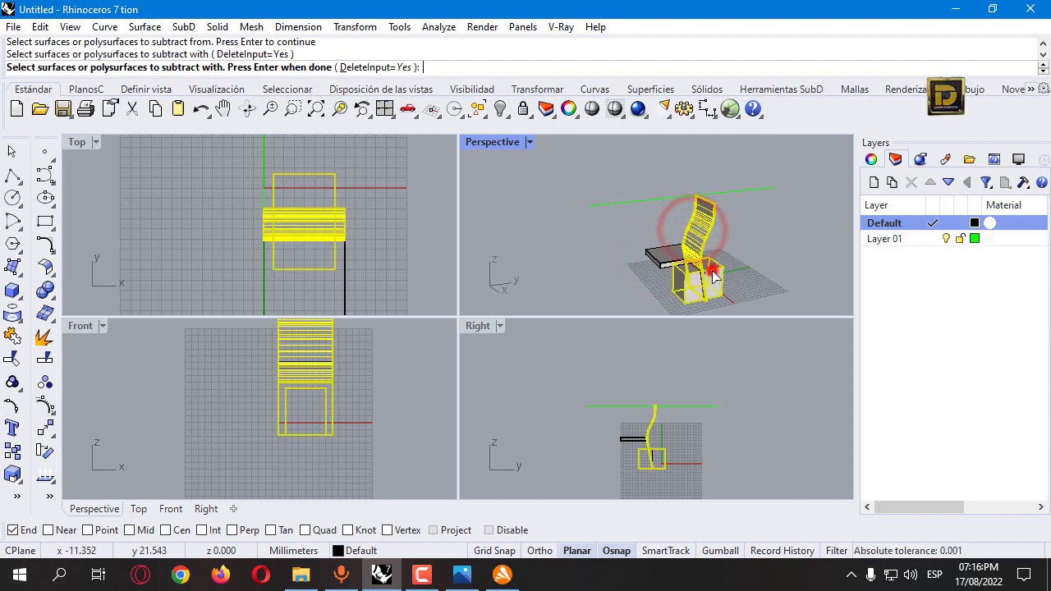
{"action": "key", "text": "Return"}
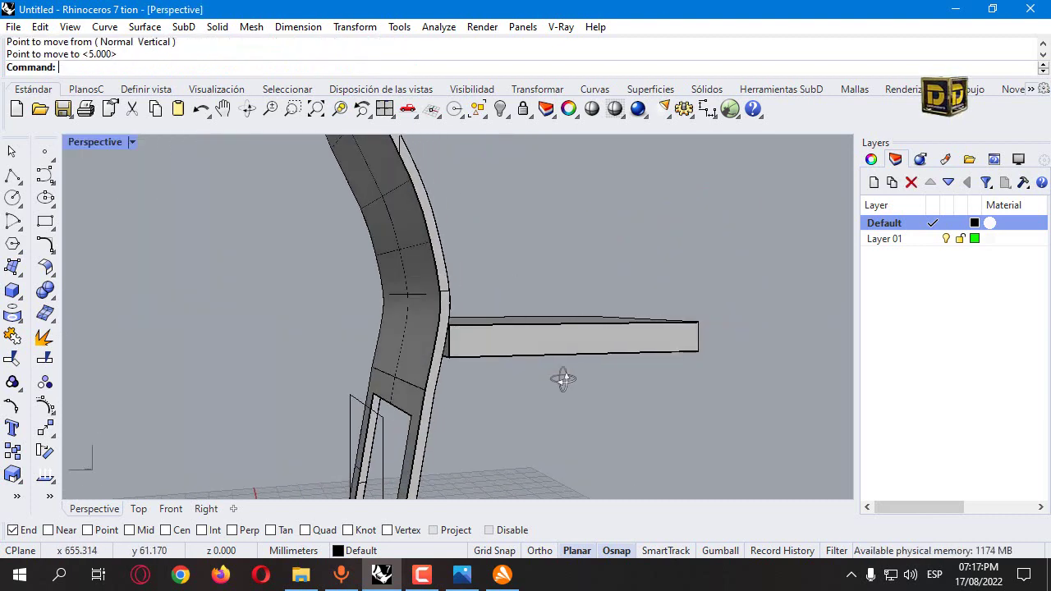
{"action": "left_click", "coordinate": [529, 348]}
{"action": "left_click", "coordinate": [400, 387]}
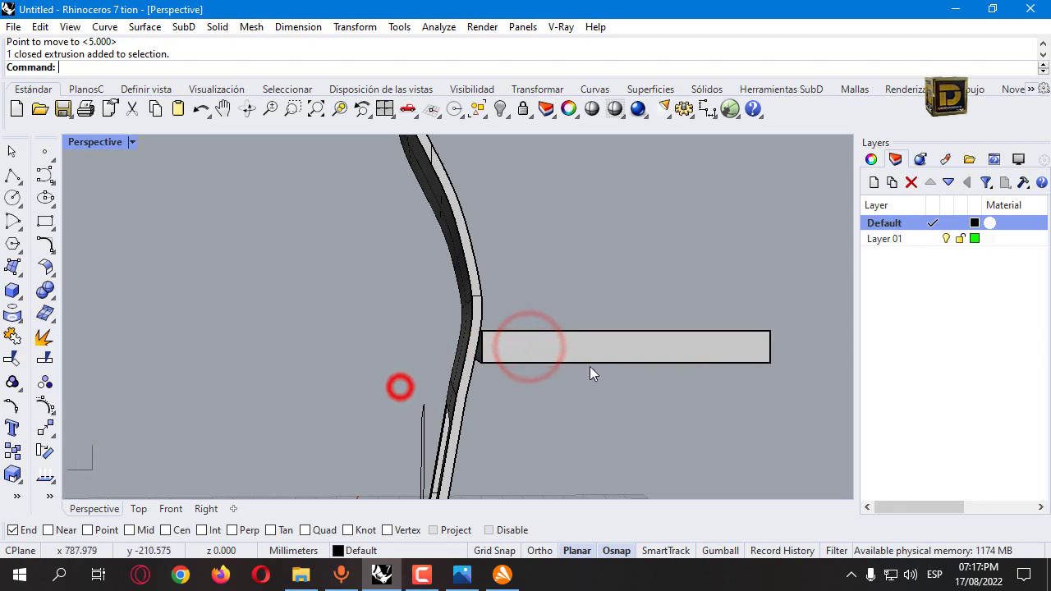
{"action": "right_click_drag", "start_coordinate": [590, 366], "coordinate": [526, 353]}
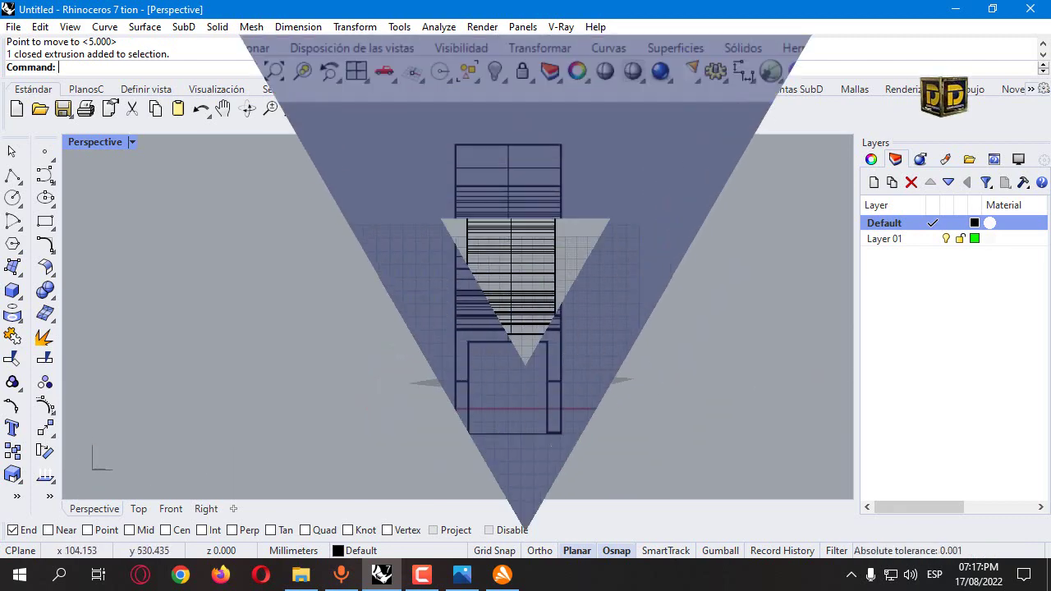
Draw a vertical 60 mm polyline upward from the upper-left corner of the leg opening in the Front view.
{"action": "left_click", "coordinate": [12, 175]}
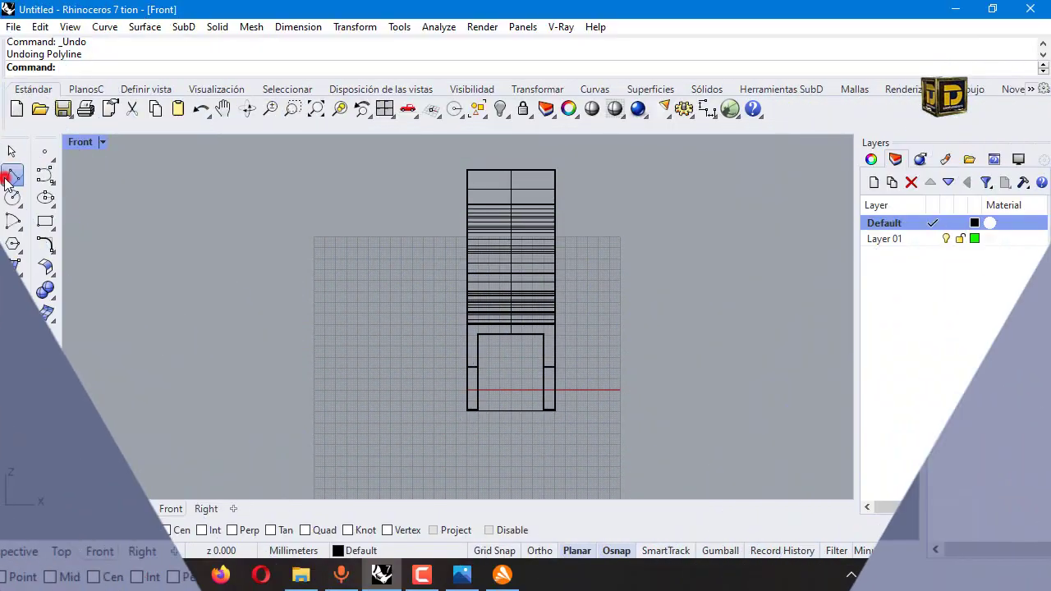
{"action": "left_click", "coordinate": [484, 332]}
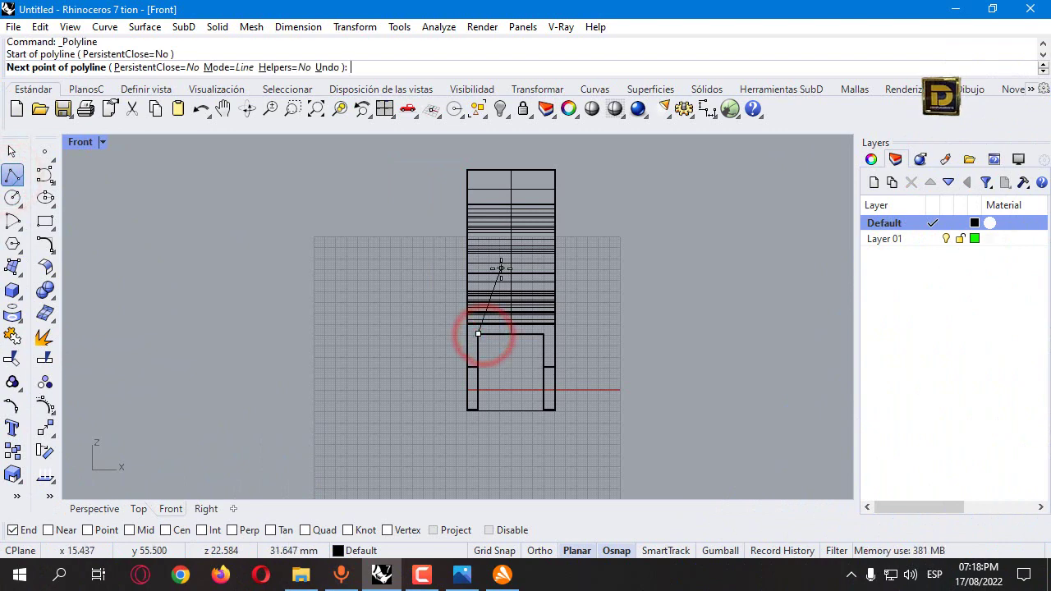
{"action": "key", "text": "Return"}
{"action": "left_click", "coordinate": [499, 265]}
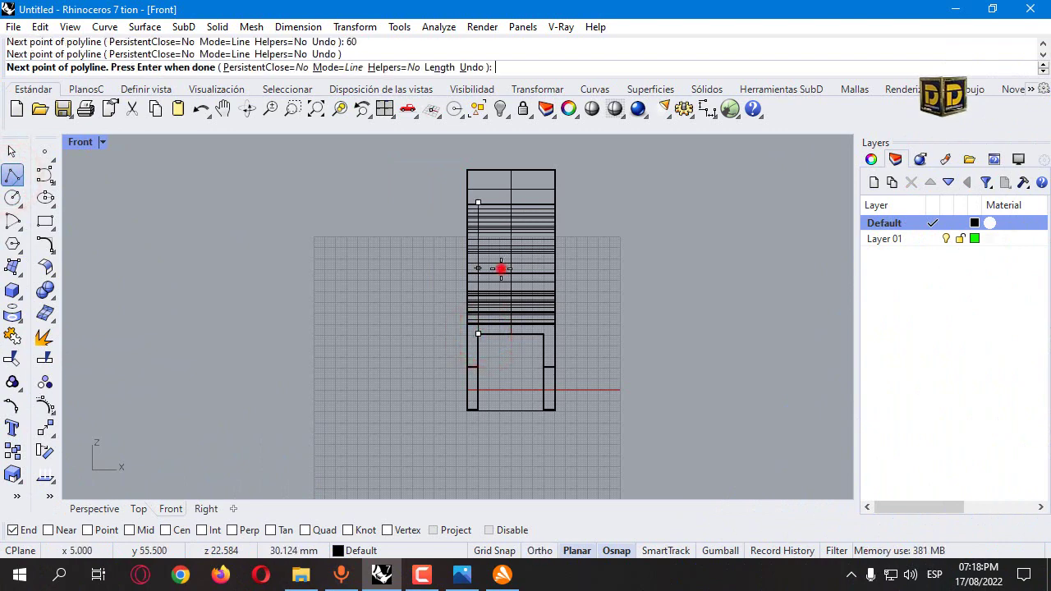
{"action": "key", "text": "Return"}
Move the vertical line straight up 10 mm above the leg opening and deselect it.
{"action": "scroll", "coordinate": [476, 261], "scroll_direction": "up", "scroll_amount": 5}
{"action": "left_click", "coordinate": [478, 258]}
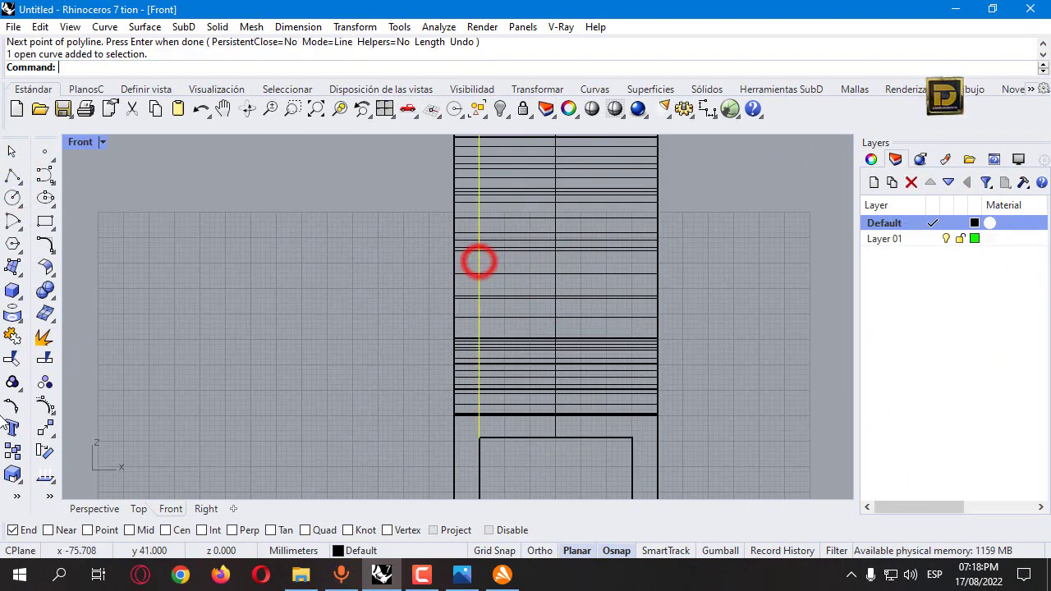
{"action": "left_click", "coordinate": [43, 431]}
{"action": "left_click", "coordinate": [501, 354]}
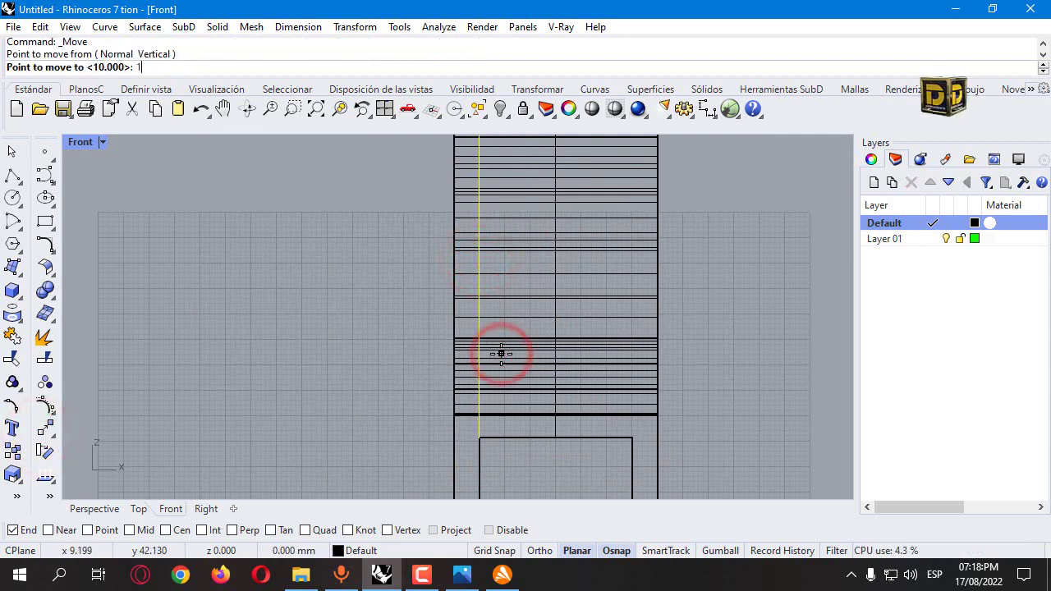
{"action": "type", "text": "10"}
{"action": "key", "text": "Return"}
{"action": "left_click", "coordinate": [494, 267], "text": "shift"}
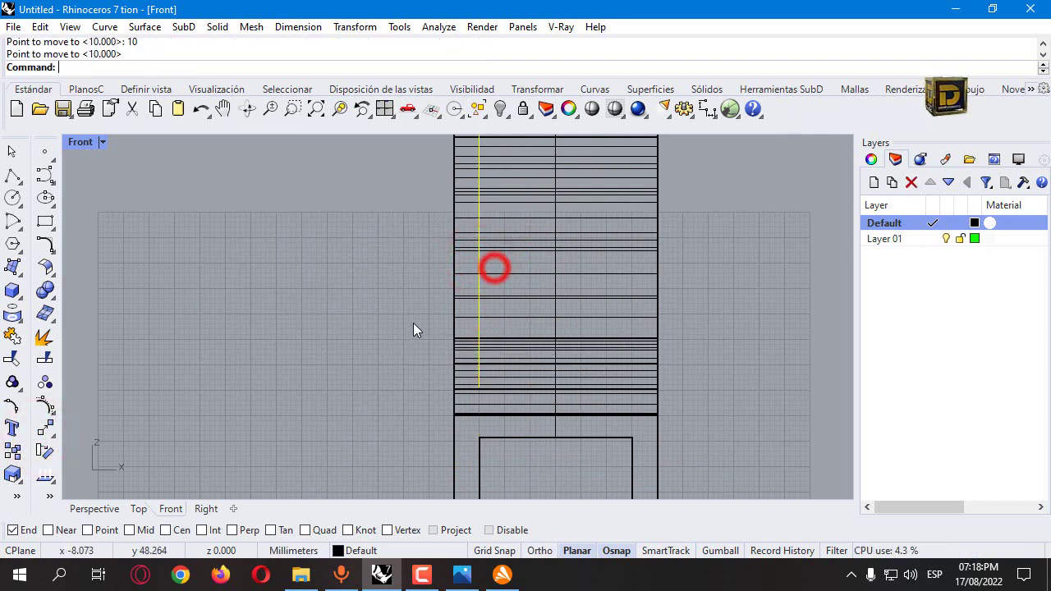
{"action": "scroll", "coordinate": [411, 325], "scroll_direction": "down", "scroll_amount": 3}
{"action": "left_click", "coordinate": [330, 332]}
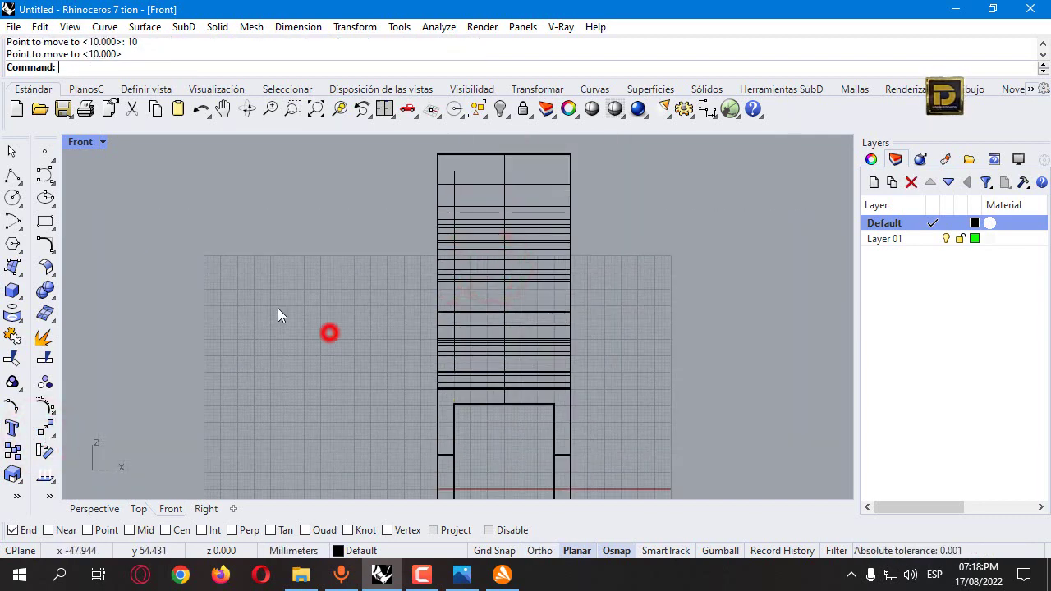
Draw a polyline from the vertical line's lower end, 5 mm horizontally toward the backrest's centre and 55 mm straight up.
{"action": "left_click", "coordinate": [12, 175]}
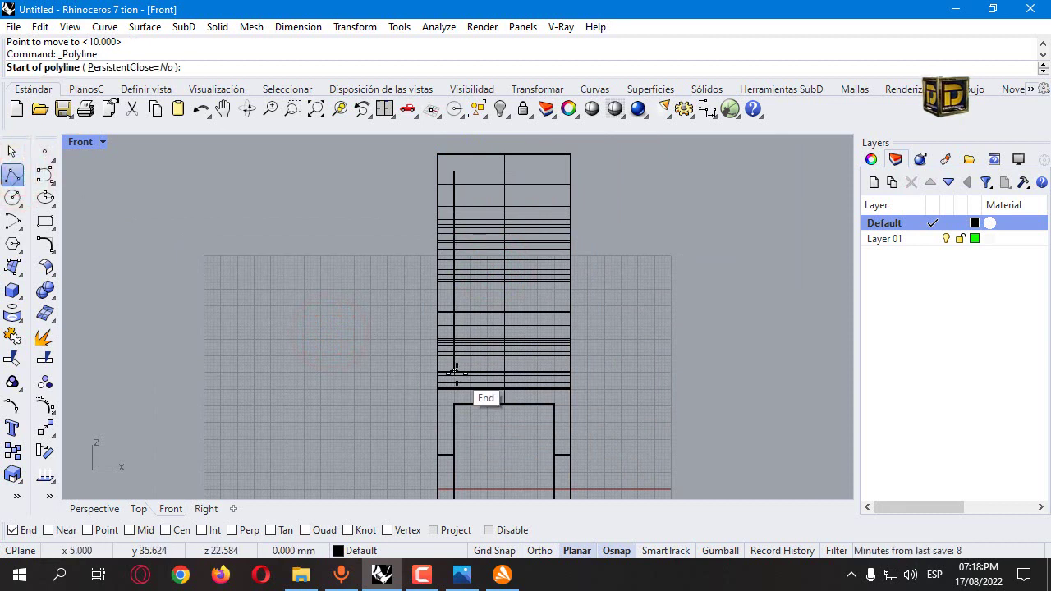
{"action": "left_click", "coordinate": [455, 371]}
{"action": "type", "text": "5"}
{"action": "key", "text": "Return"}
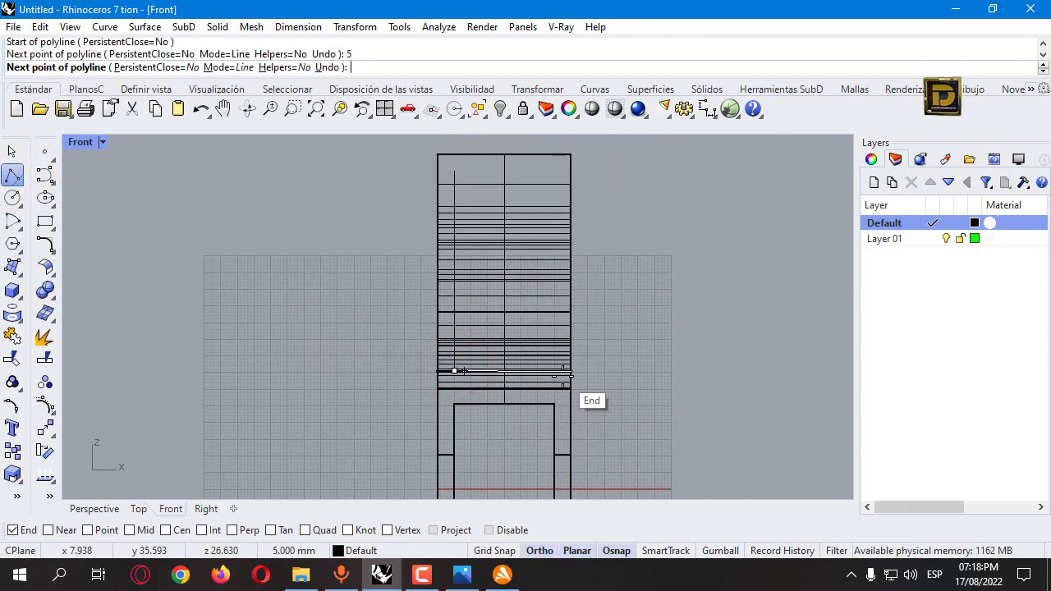
{"action": "left_click", "coordinate": [635, 370]}
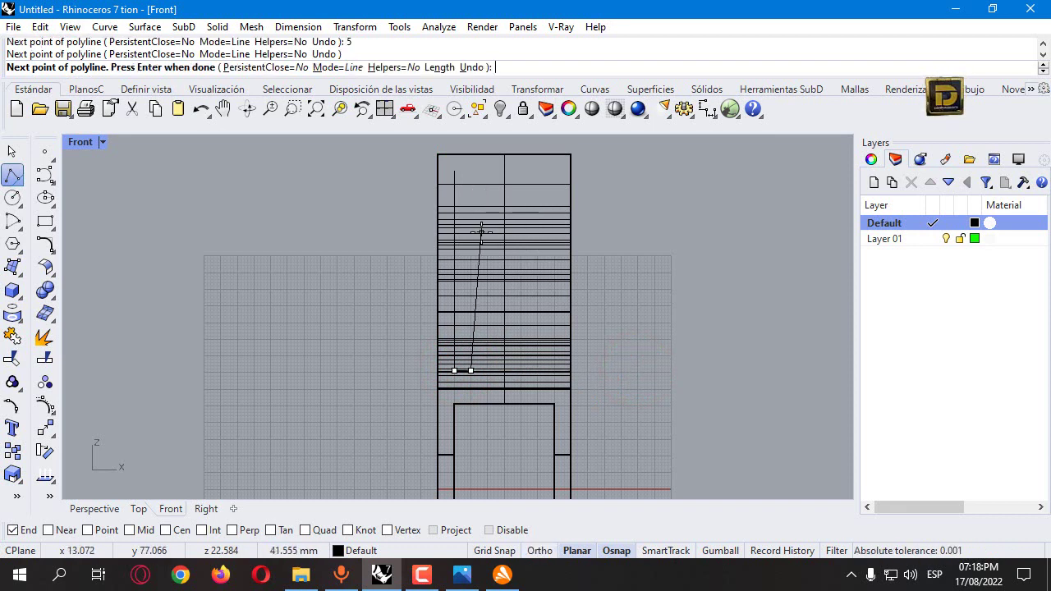
{"action": "type", "text": "55"}
{"action": "key", "text": "Return"}
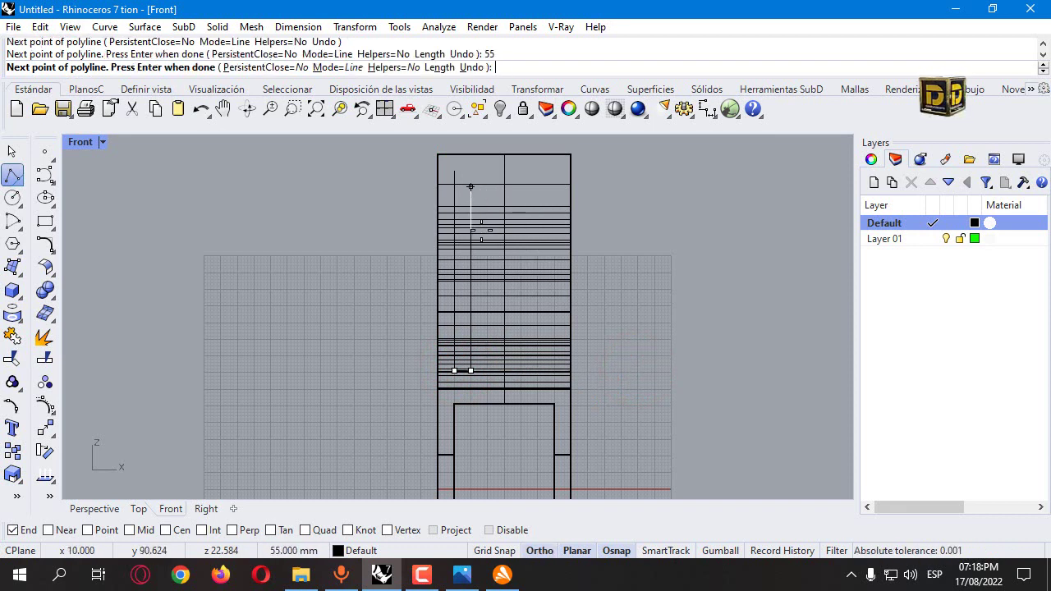
{"action": "left_click", "coordinate": [485, 180]}
{"action": "right_click", "coordinate": [485, 181]}
Join the 60 mm vertical line and the L-shaped polyline into one open curve.
{"action": "left_click", "coordinate": [460, 195]}
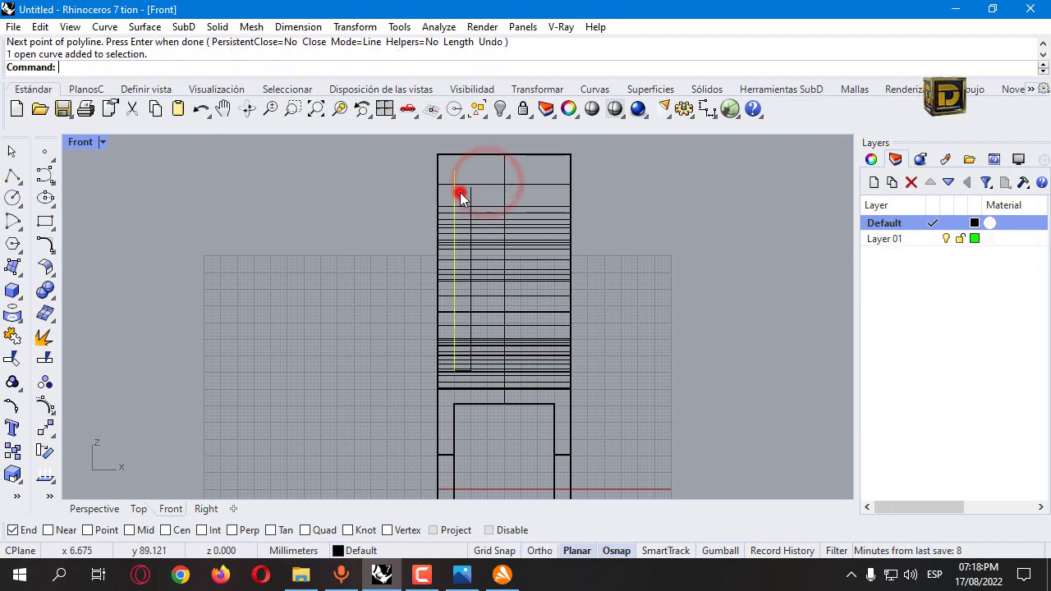
{"action": "left_click", "coordinate": [482, 197]}
{"action": "scroll", "coordinate": [476, 346], "scroll_direction": "up", "scroll_amount": 5}
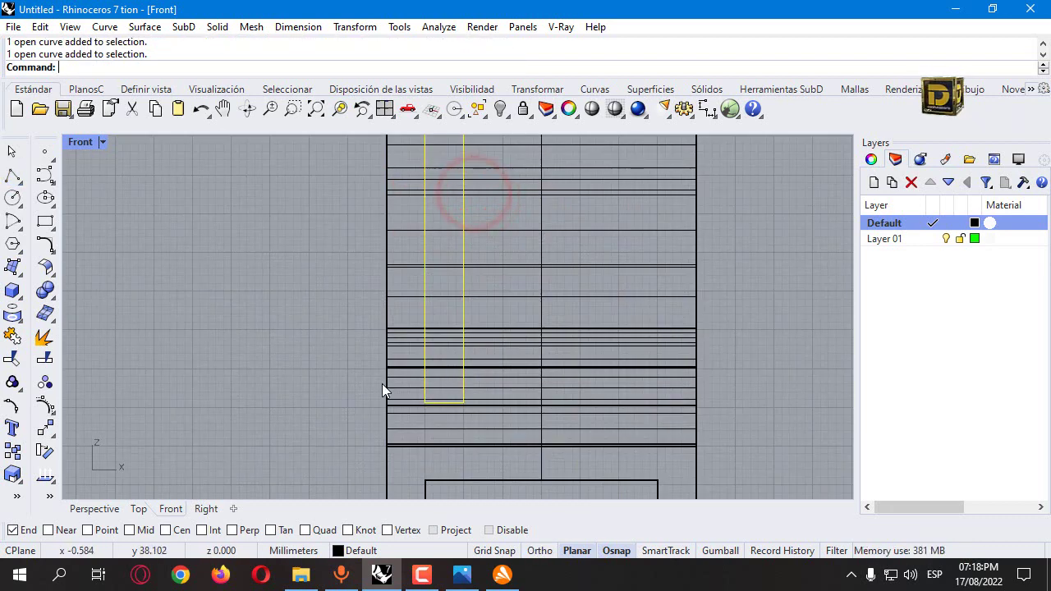
{"action": "left_click", "coordinate": [12, 338]}
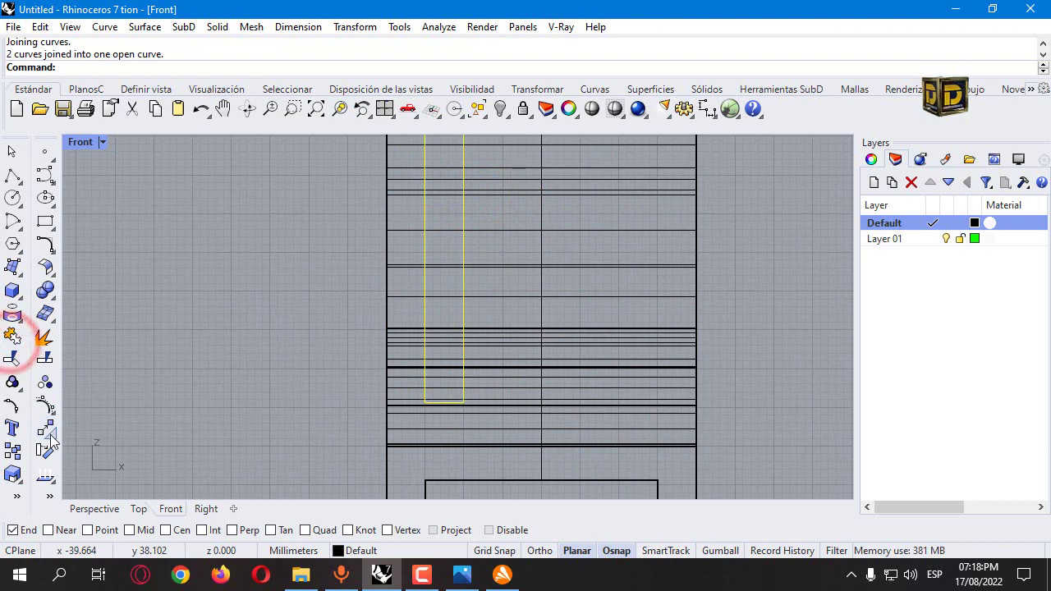
Mirror a copy of the joined curve across the backrest's vertical centreline, starting from the midpoint of its upper edge.
{"action": "left_click", "coordinate": [45, 427]}
{"action": "left_click", "coordinate": [71, 462]}
{"action": "scroll", "coordinate": [357, 369], "scroll_direction": "down", "scroll_amount": 4}
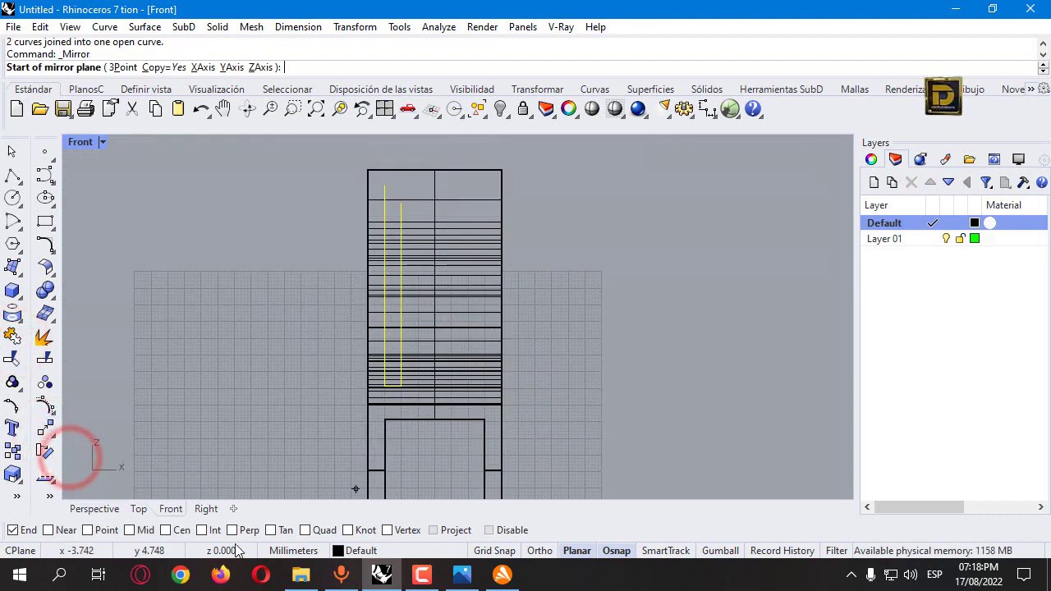
{"action": "scroll", "coordinate": [487, 270], "scroll_direction": "down", "scroll_amount": 2}
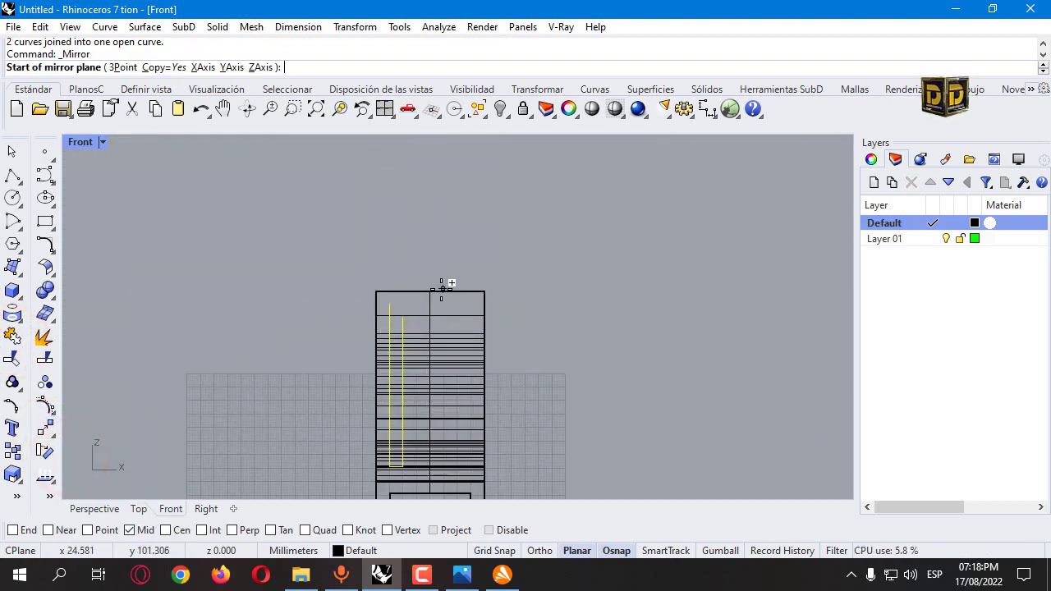
{"action": "left_click", "coordinate": [430, 290]}
{"action": "left_click", "coordinate": [431, 210]}
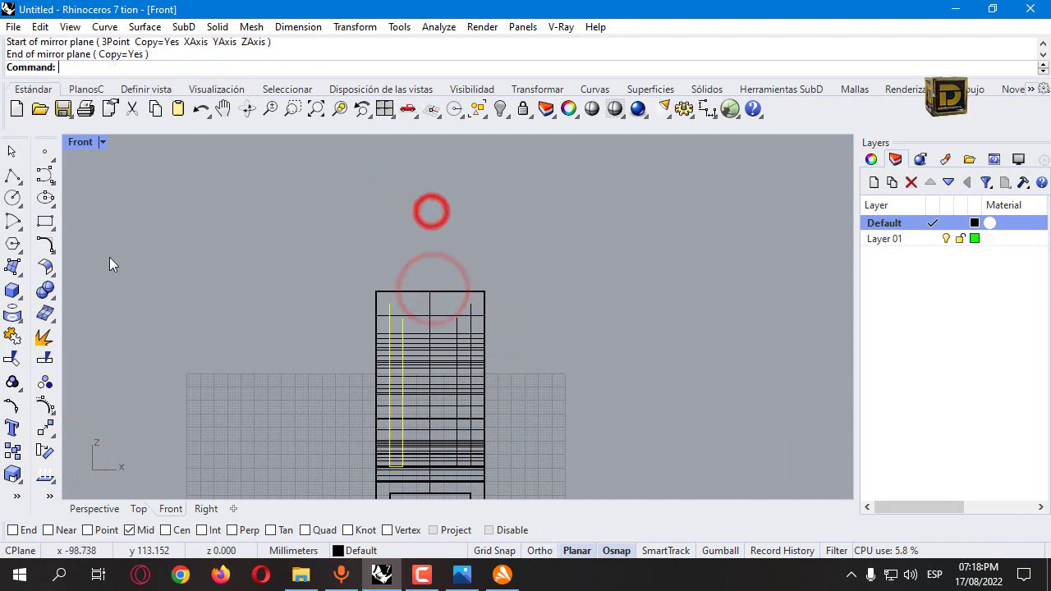
Connect the outer and the inner upper ends of the two mirrored curves with horizontal lines, closing the U-shaped frame outline.
{"action": "left_click", "coordinate": [13, 174]}
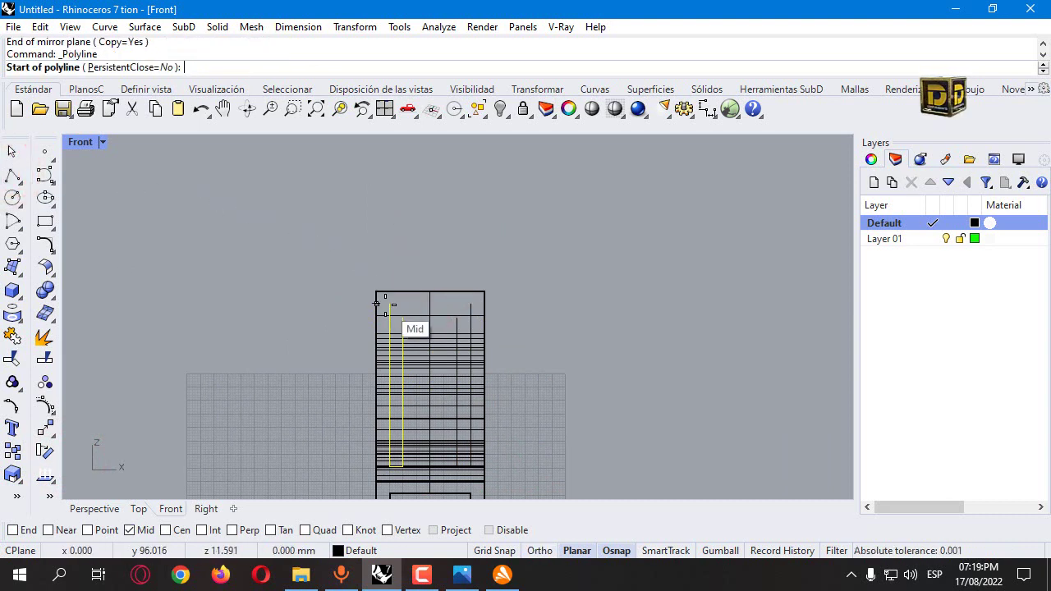
{"action": "scroll", "coordinate": [384, 305], "scroll_direction": "up", "scroll_amount": 2}
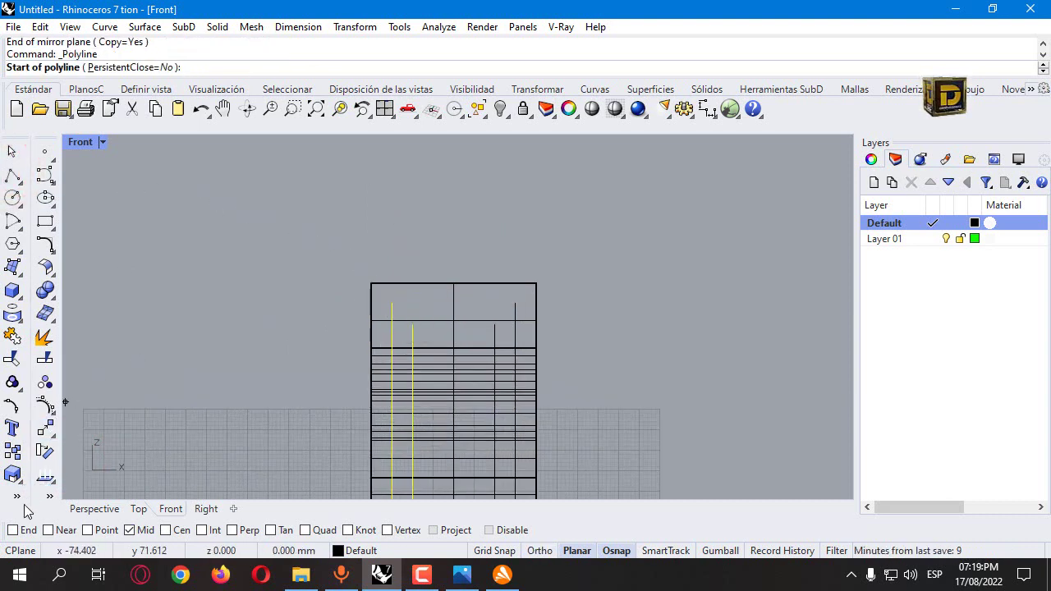
{"action": "left_click", "coordinate": [392, 305]}
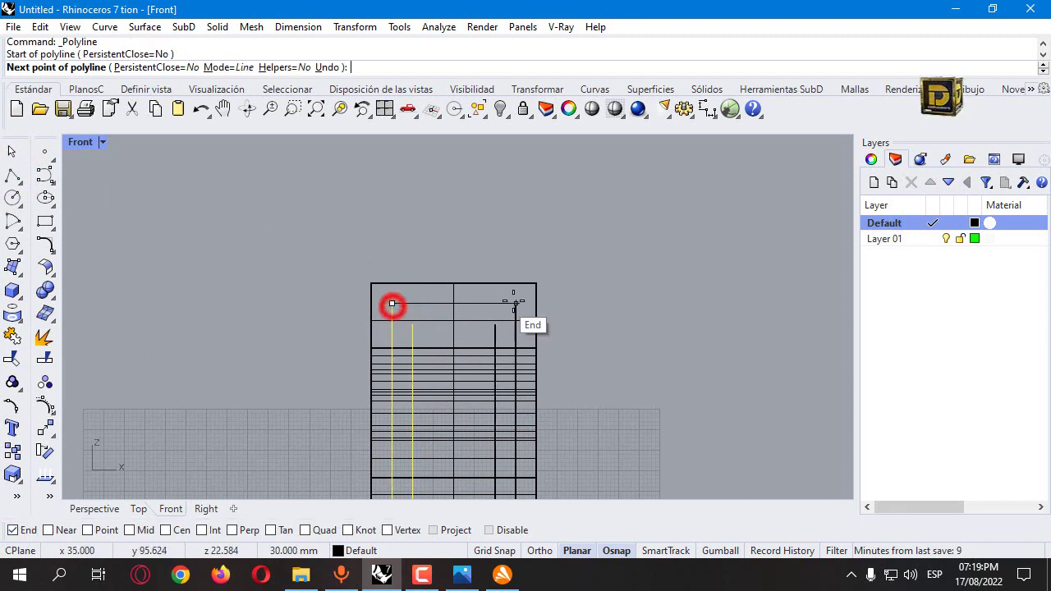
{"action": "left_click", "coordinate": [516, 303]}
{"action": "left_click", "coordinate": [412, 325]}
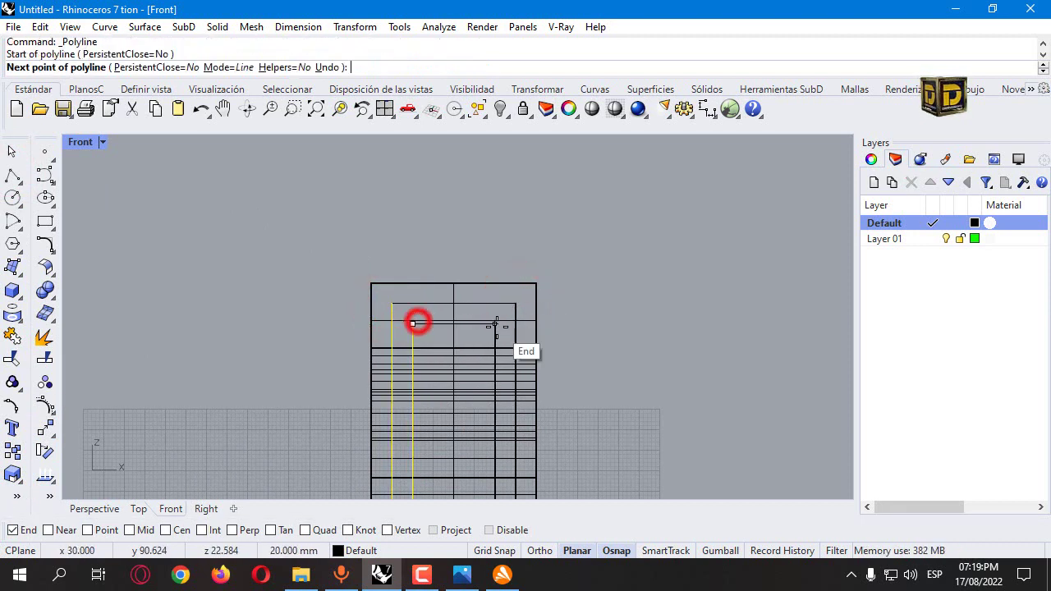
{"action": "left_click", "coordinate": [496, 326]}
{"action": "key", "text": "Return"}
{"action": "left_click", "coordinate": [498, 304]}
{"action": "left_click", "coordinate": [493, 340]}
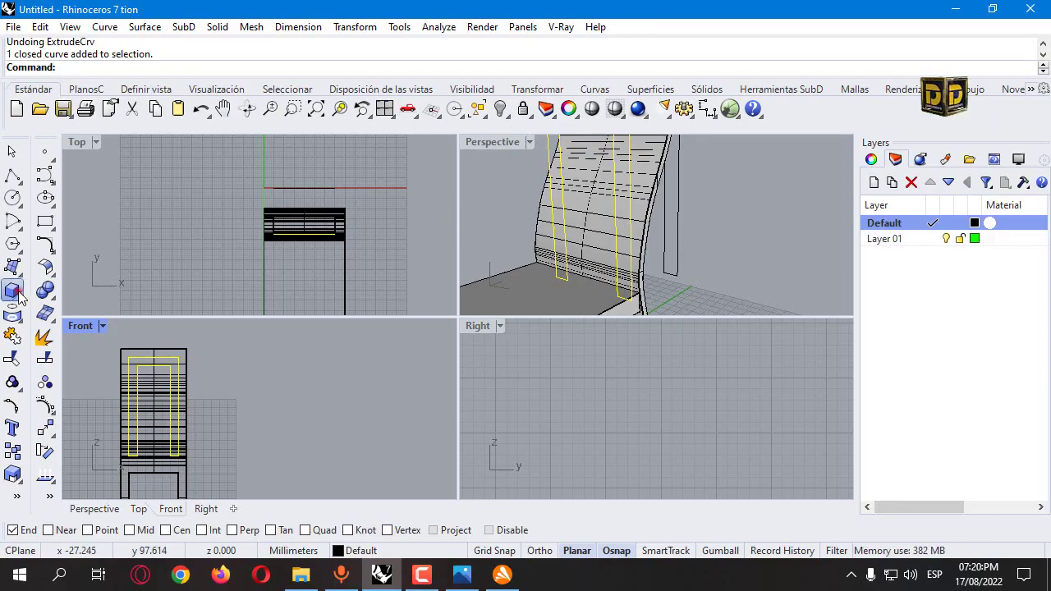
Extrude the closed frame outline as a solid to both sides so that it passes completely through the backrest.
{"action": "left_click", "coordinate": [18, 293]}
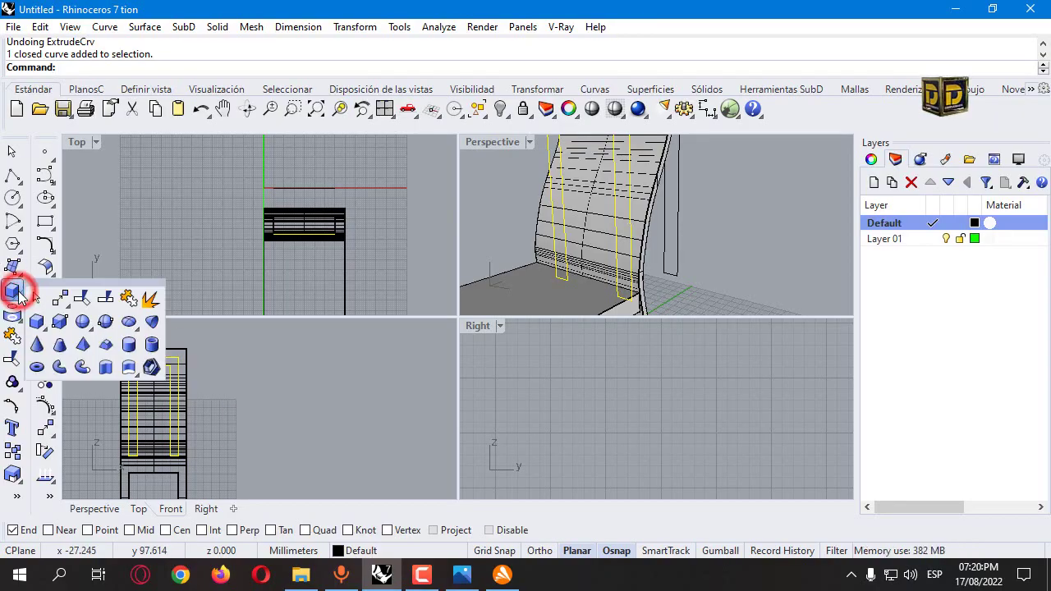
{"action": "left_click", "coordinate": [107, 370]}
{"action": "left_click", "coordinate": [330, 172]}
{"action": "left_click", "coordinate": [398, 220]}
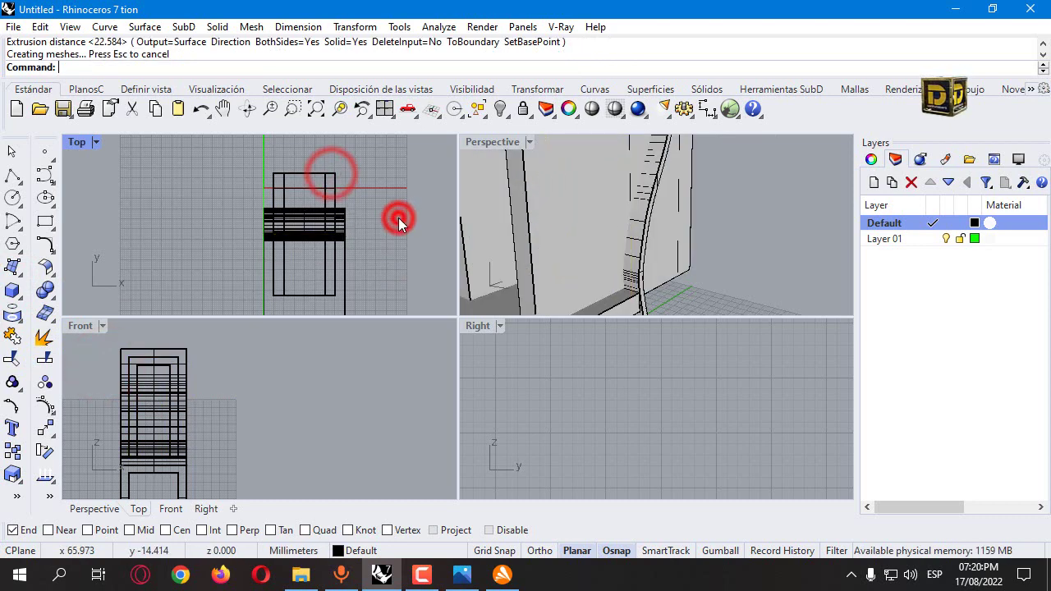
Subtract the extruded frame from the backrest with Boolean Difference and inspect the cut-out in the Perspective view.
{"action": "left_click", "coordinate": [52, 293]}
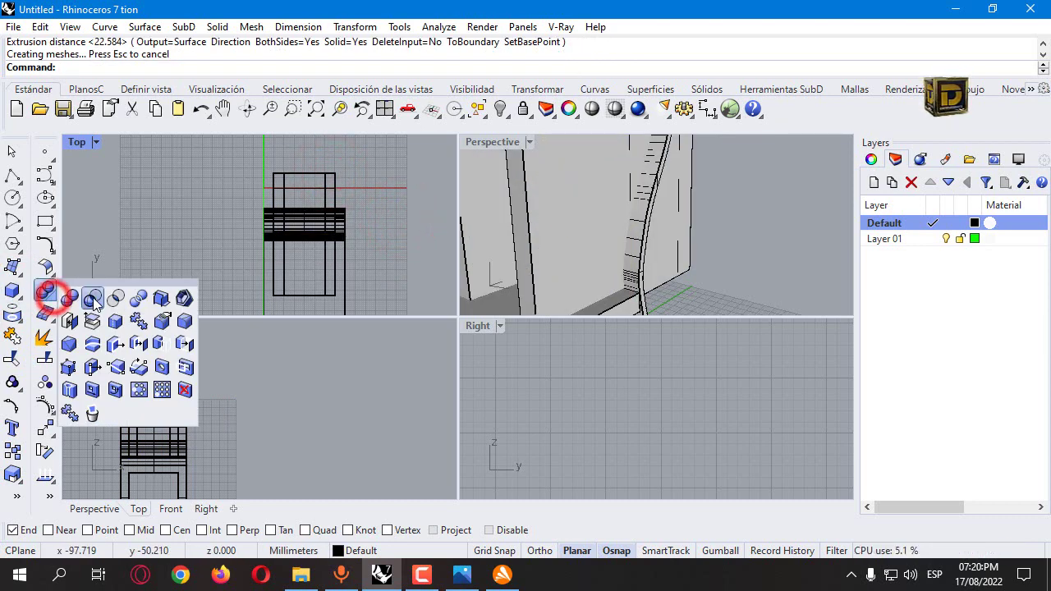
{"action": "left_click", "coordinate": [89, 293]}
{"action": "left_click", "coordinate": [634, 234]}
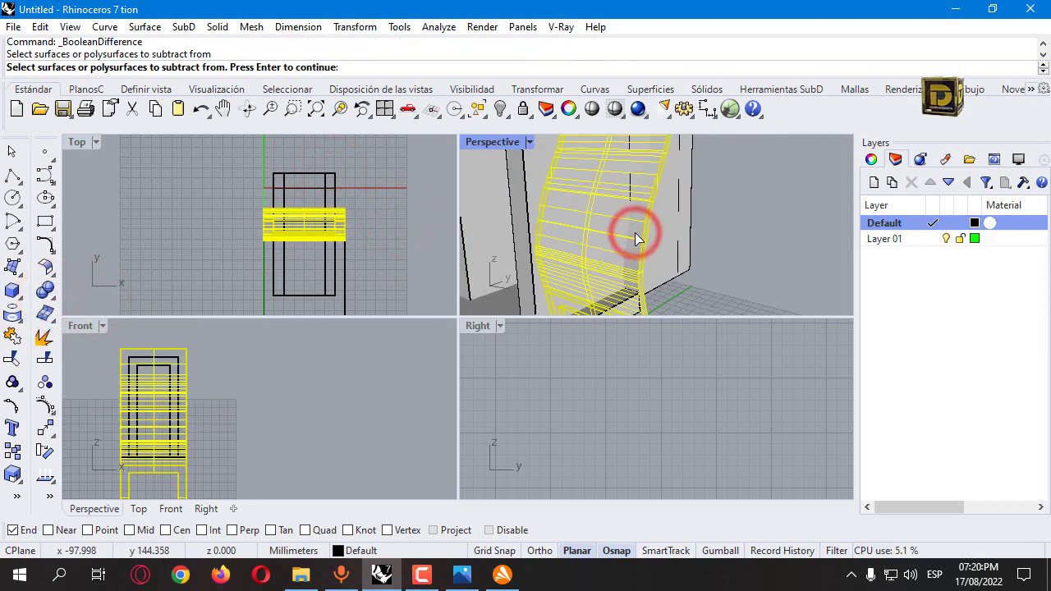
{"action": "key", "text": "Return"}
{"action": "left_click", "coordinate": [529, 205]}
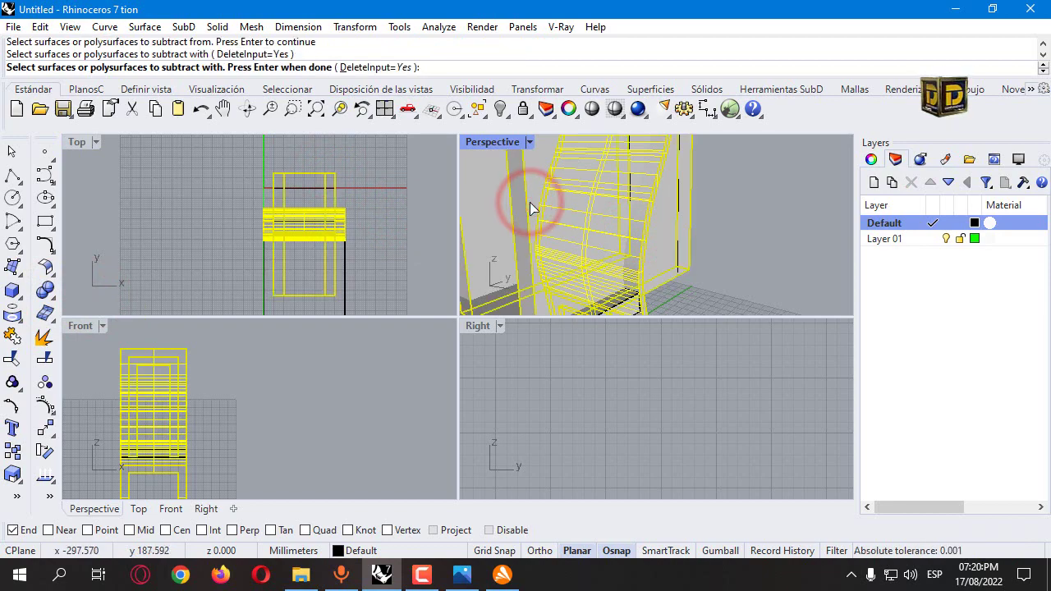
{"action": "right_click", "coordinate": [576, 320]}
{"action": "double_click", "coordinate": [511, 145]}
{"action": "scroll", "coordinate": [502, 212], "scroll_direction": "down", "scroll_amount": 5}
{"action": "right_click_drag", "start_coordinate": [440, 253], "coordinate": [333, 234]}
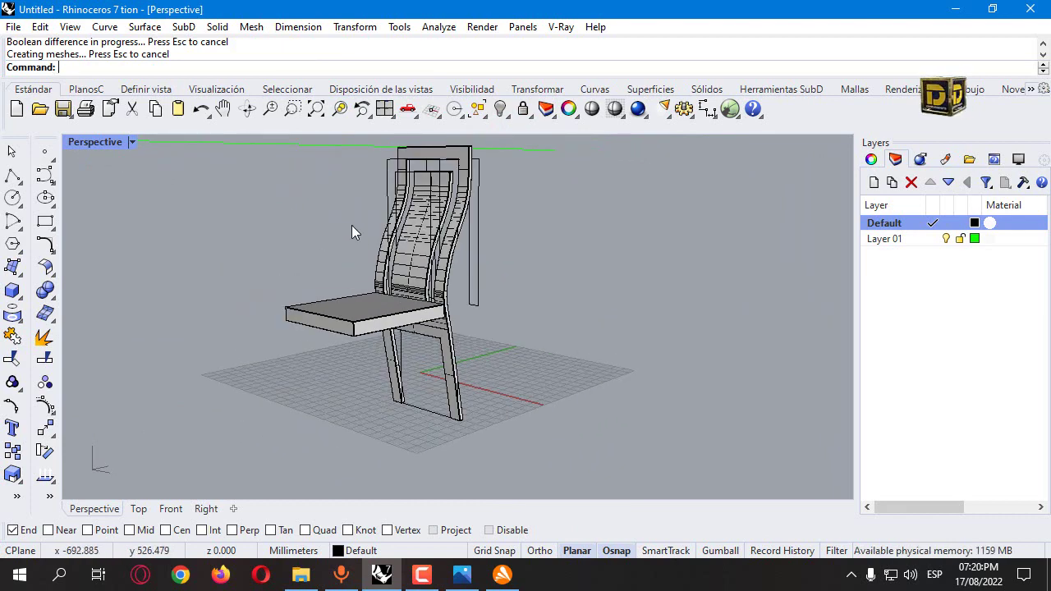
{"action": "right_click_drag", "start_coordinate": [345, 228], "coordinate": [348, 271]}
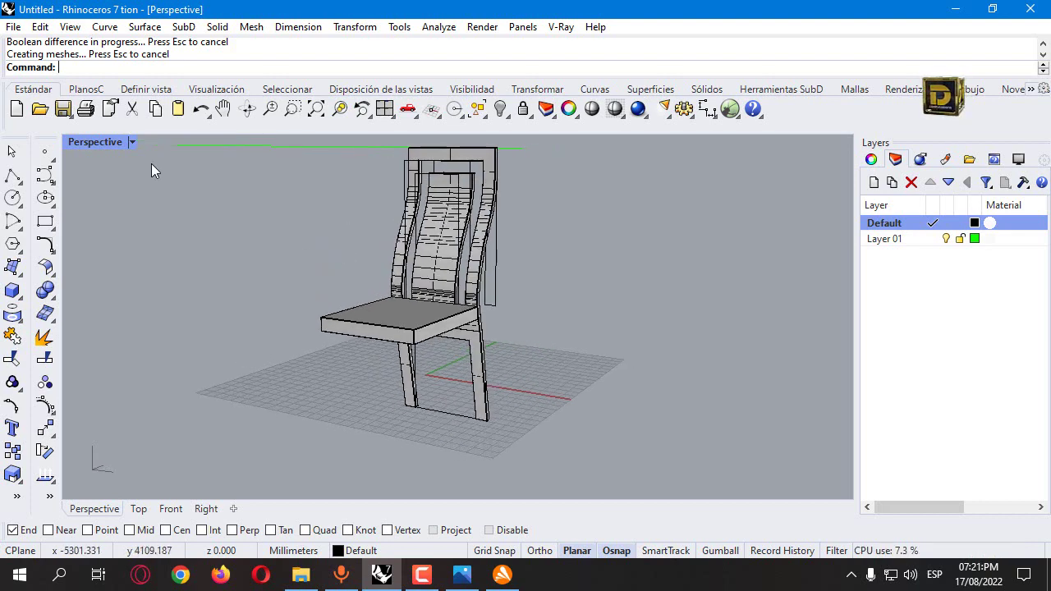
Draw a 5 × 5 mm rectangle from its centre beside the chair in the Top view and select it.
{"action": "double_click", "coordinate": [106, 143]}
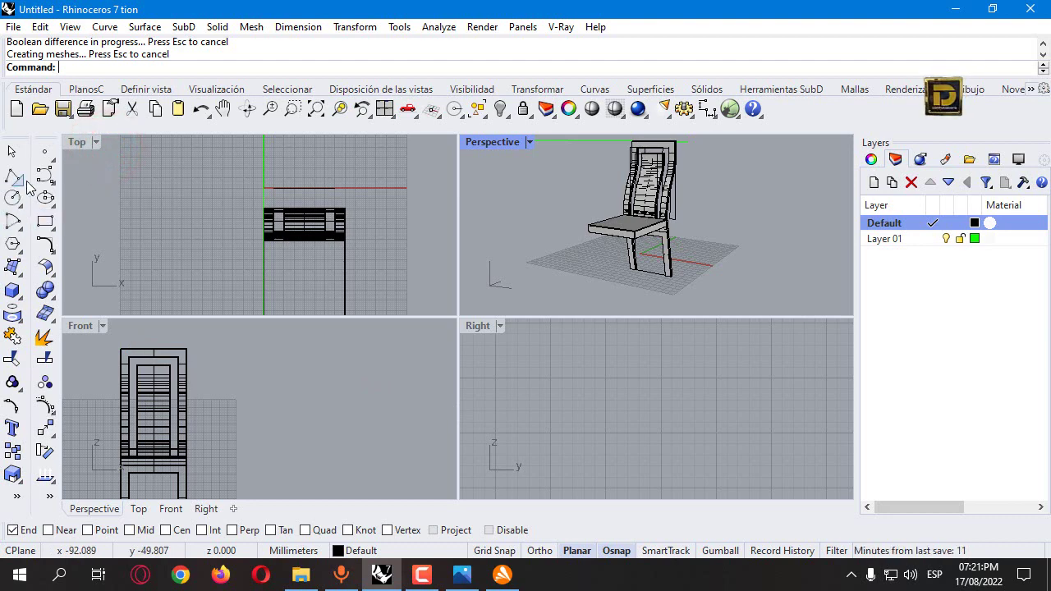
{"action": "left_click_drag", "start_coordinate": [47, 234], "coordinate": [88, 227]}
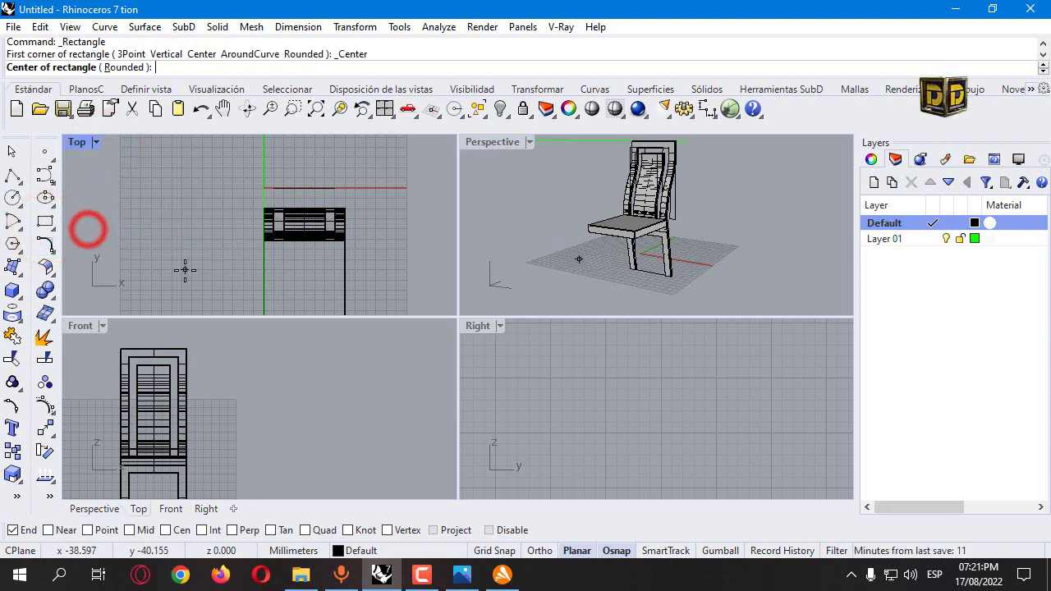
{"action": "left_click", "coordinate": [173, 263]}
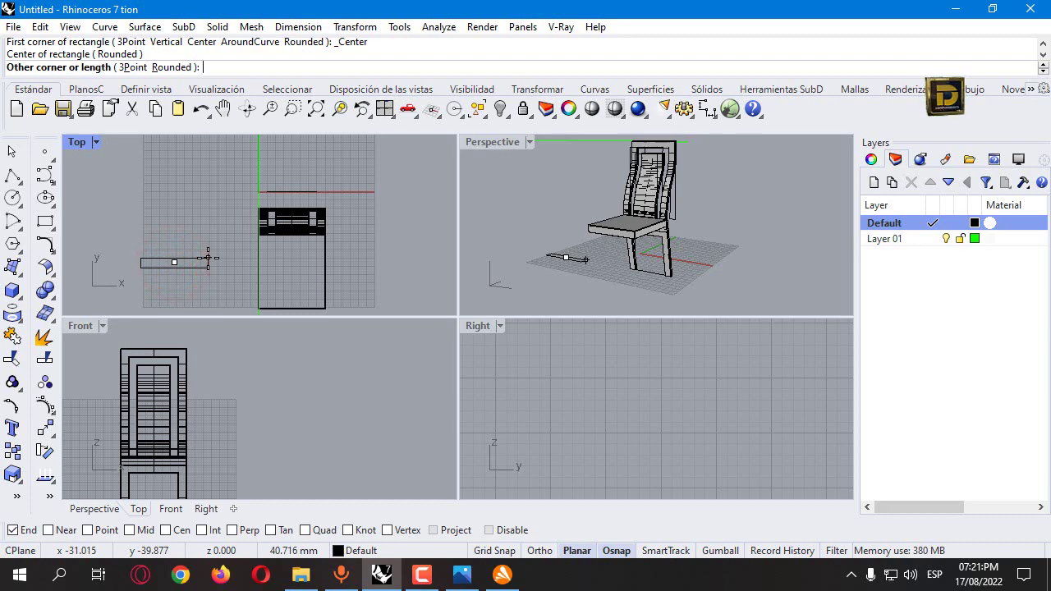
{"action": "type", "text": "5"}
{"action": "key", "text": "Return"}
{"action": "type", "text": "5"}
{"action": "key", "text": "Return"}
{"action": "left_click", "coordinate": [173, 263]}
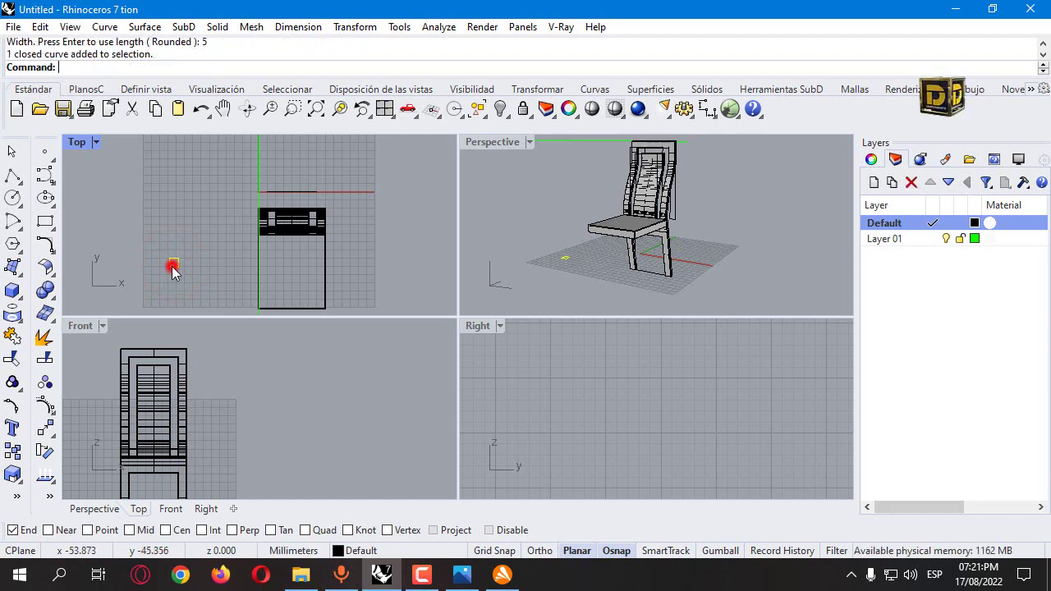
Try to move the 5 mm square by one of its corners toward the chair in the Perspective view.
{"action": "right_click_drag", "start_coordinate": [582, 239], "coordinate": [614, 242]}
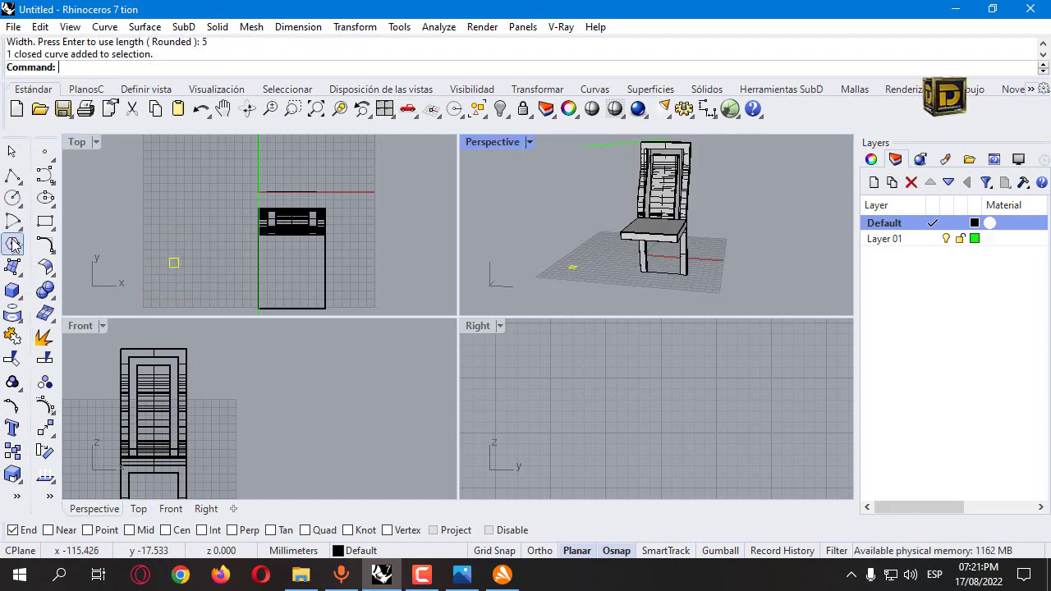
{"action": "left_click", "coordinate": [45, 428]}
{"action": "right_click_drag", "start_coordinate": [648, 283], "coordinate": [737, 258]}
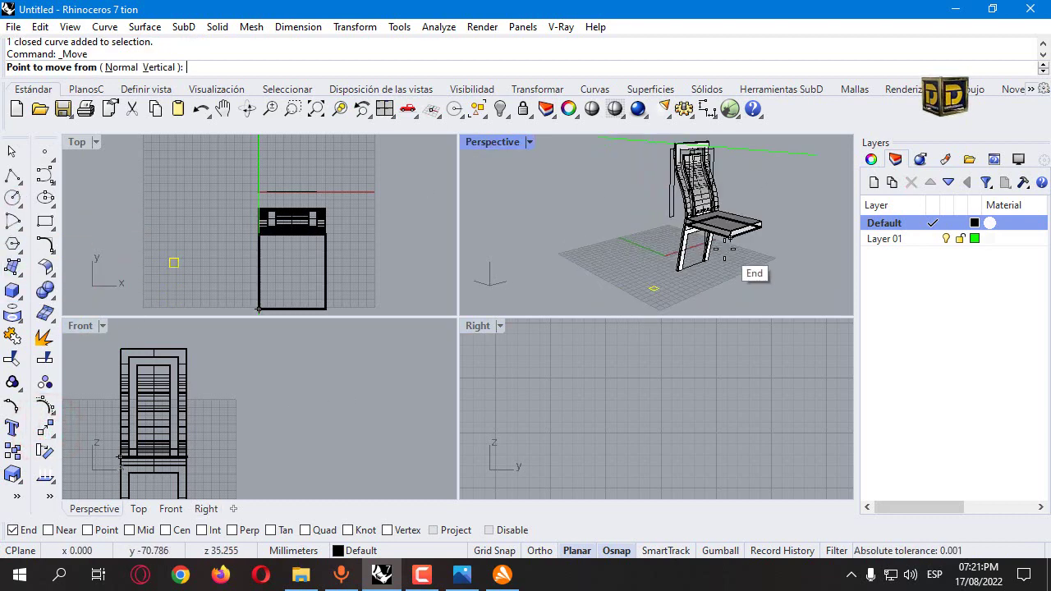
{"action": "scroll", "coordinate": [646, 284], "scroll_direction": "up", "scroll_amount": 3}
{"action": "left_click", "coordinate": [630, 312]}
{"action": "scroll", "coordinate": [629, 309], "scroll_direction": "up", "scroll_amount": 2}
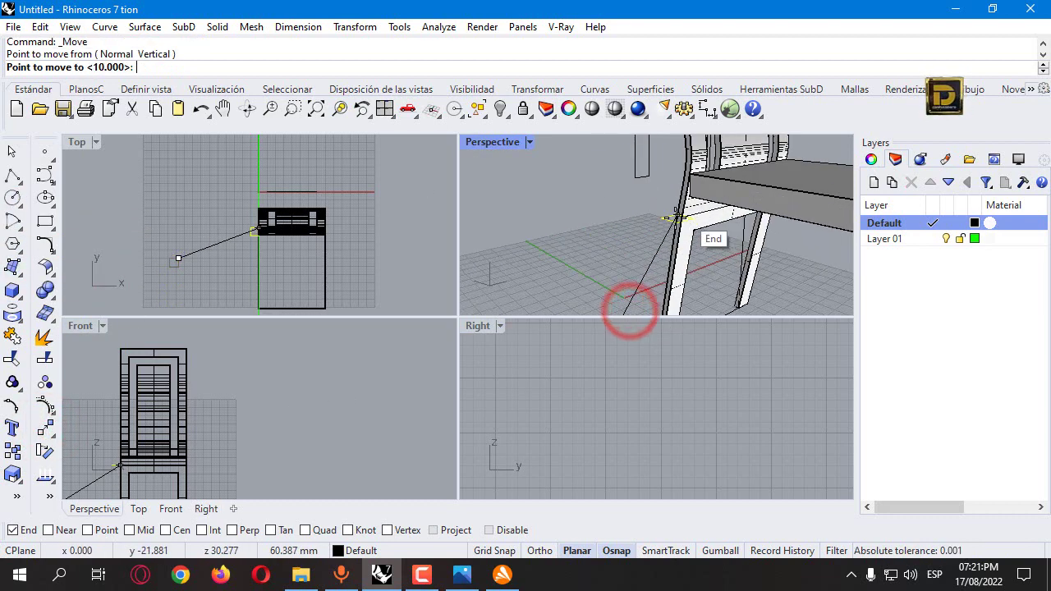
{"action": "scroll", "coordinate": [599, 198], "scroll_direction": "down", "scroll_amount": 2}
{"action": "left_click", "coordinate": [577, 282]}
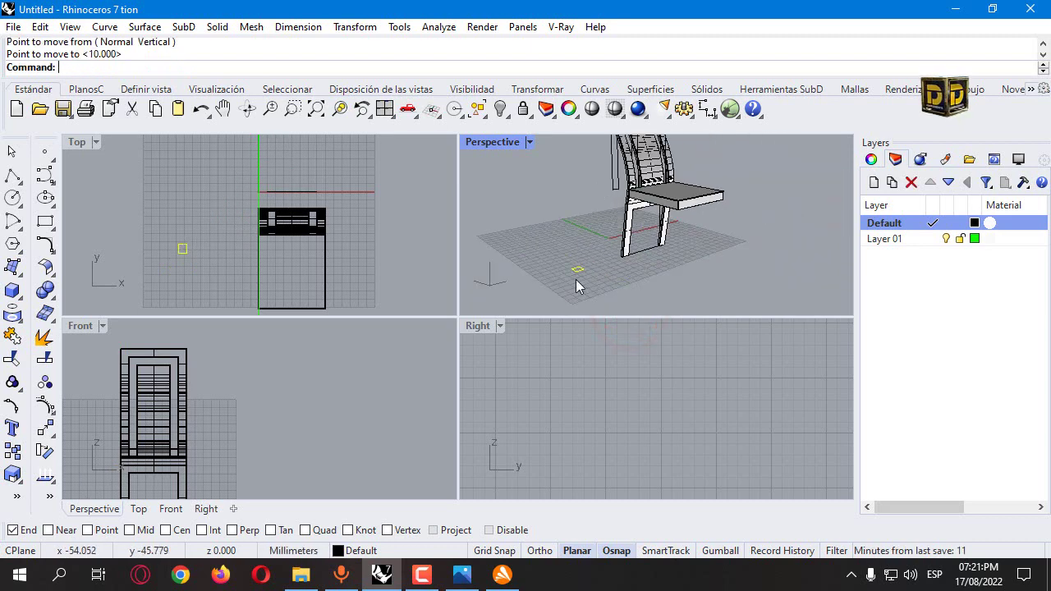
Move the 5 mm square from its rear outer corner to the seat's lower corner where it meets the backrest.
{"action": "right_click", "coordinate": [577, 279]}
{"action": "scroll", "coordinate": [576, 272], "scroll_direction": "up", "scroll_amount": 3}
{"action": "scroll", "coordinate": [546, 255], "scroll_direction": "down", "scroll_amount": 3}
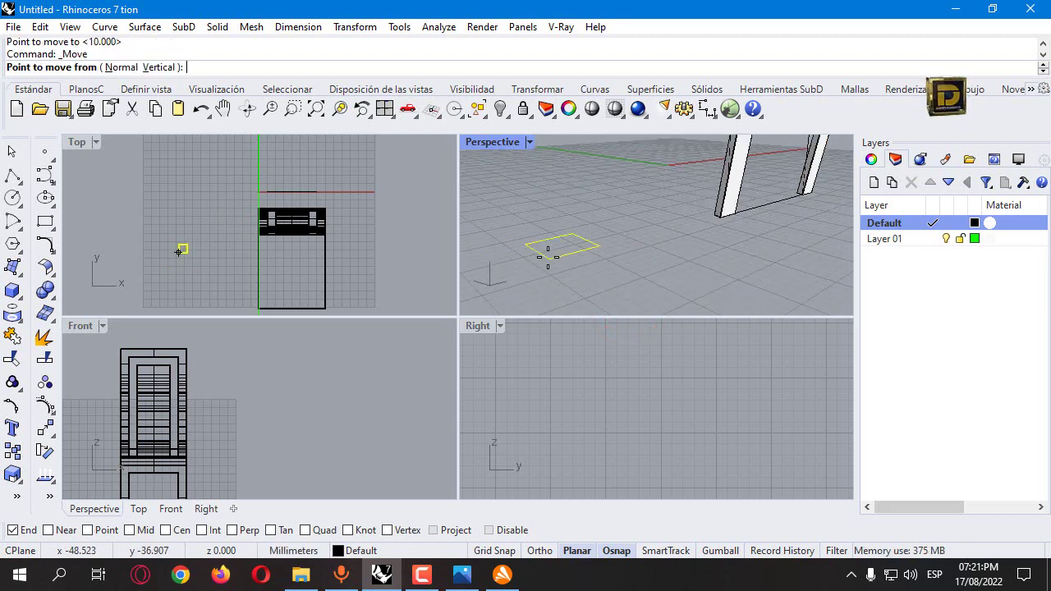
{"action": "left_click", "coordinate": [526, 244]}
{"action": "scroll", "coordinate": [535, 252], "scroll_direction": "down", "scroll_amount": 5}
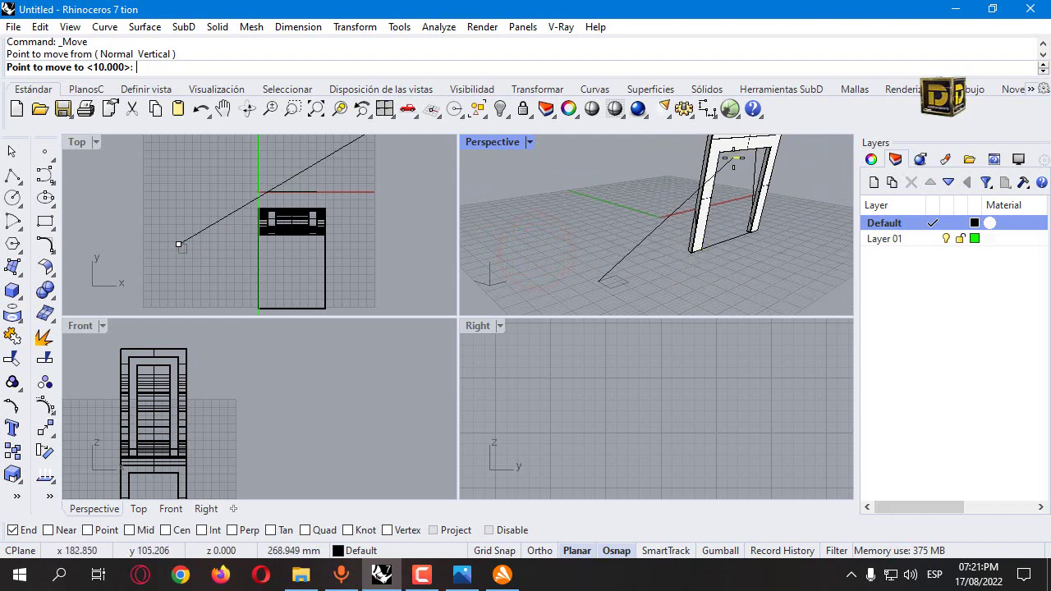
{"action": "scroll", "coordinate": [694, 177], "scroll_direction": "up", "scroll_amount": 5}
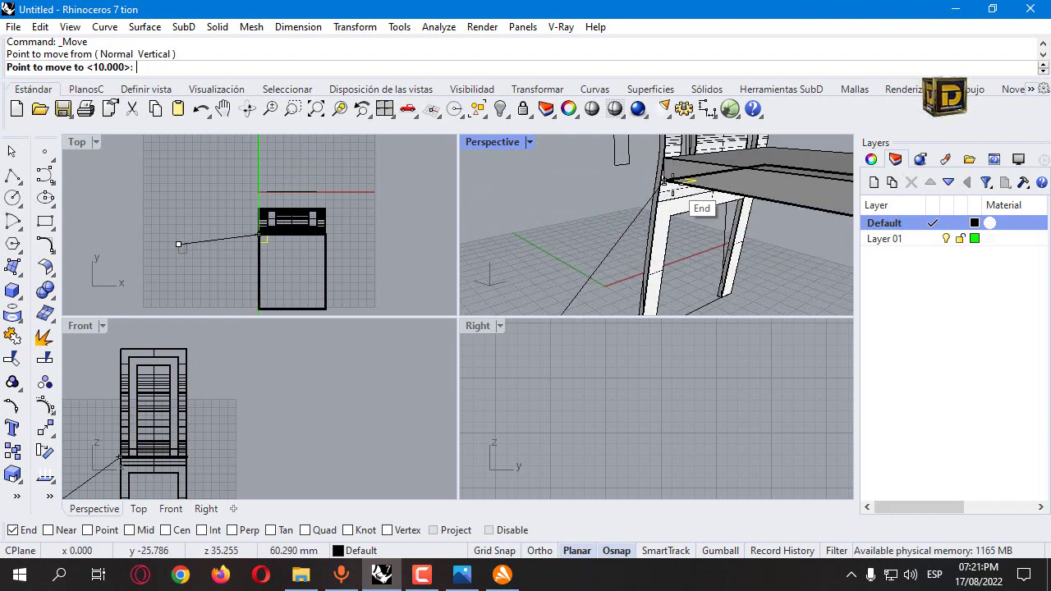
{"action": "left_click", "coordinate": [675, 184]}
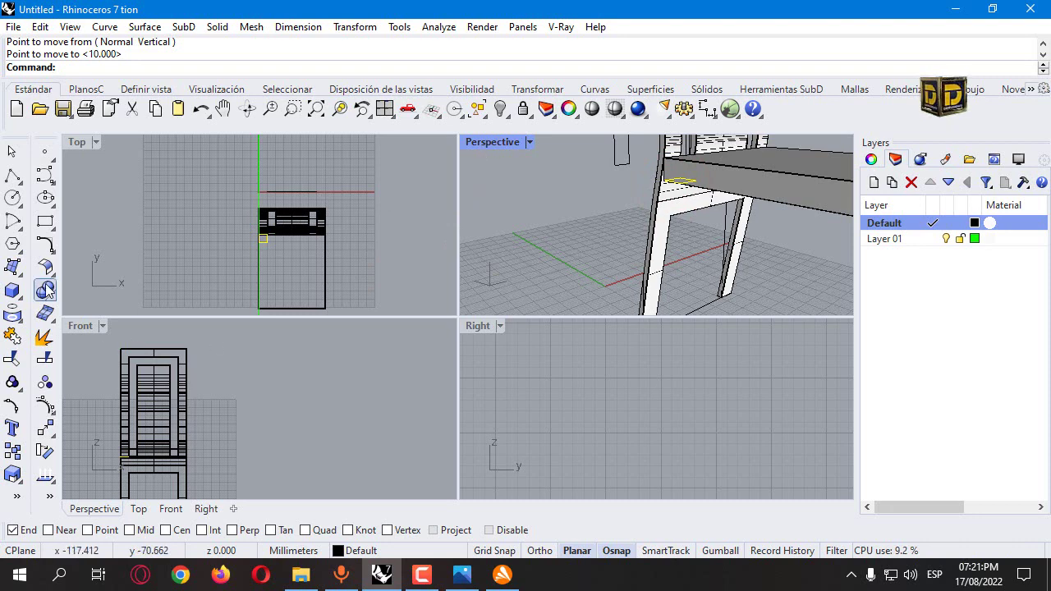
{"action": "scroll", "coordinate": [244, 254], "scroll_direction": "up", "scroll_amount": 4}
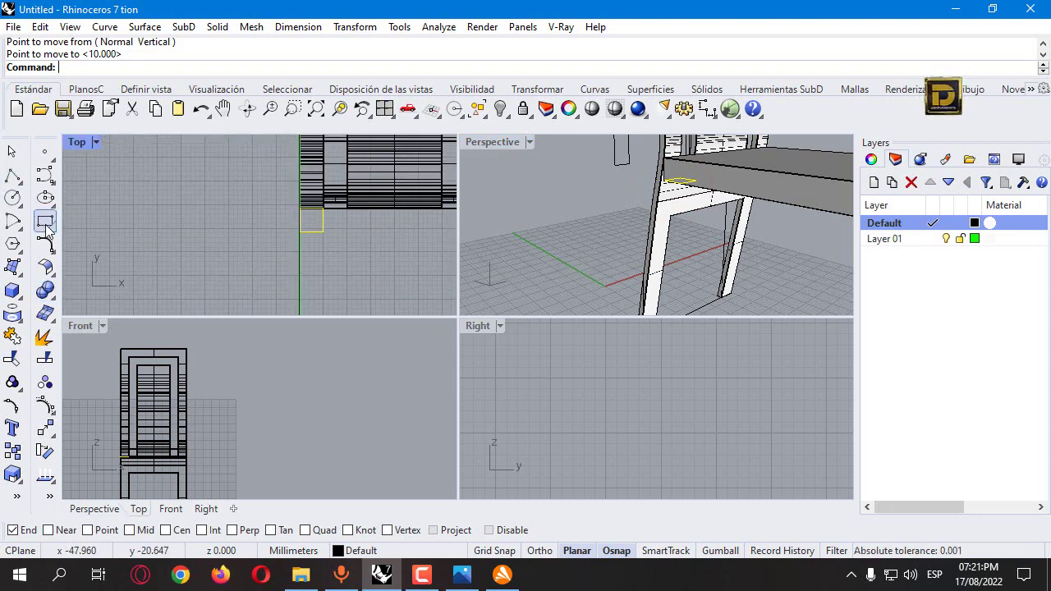
Draw a 2.5 × 2.5 mm rectangle from its centre, snapped to the centre of the 5 mm square in the Top view.
{"action": "left_click_drag", "start_coordinate": [46, 227], "coordinate": [88, 228]}
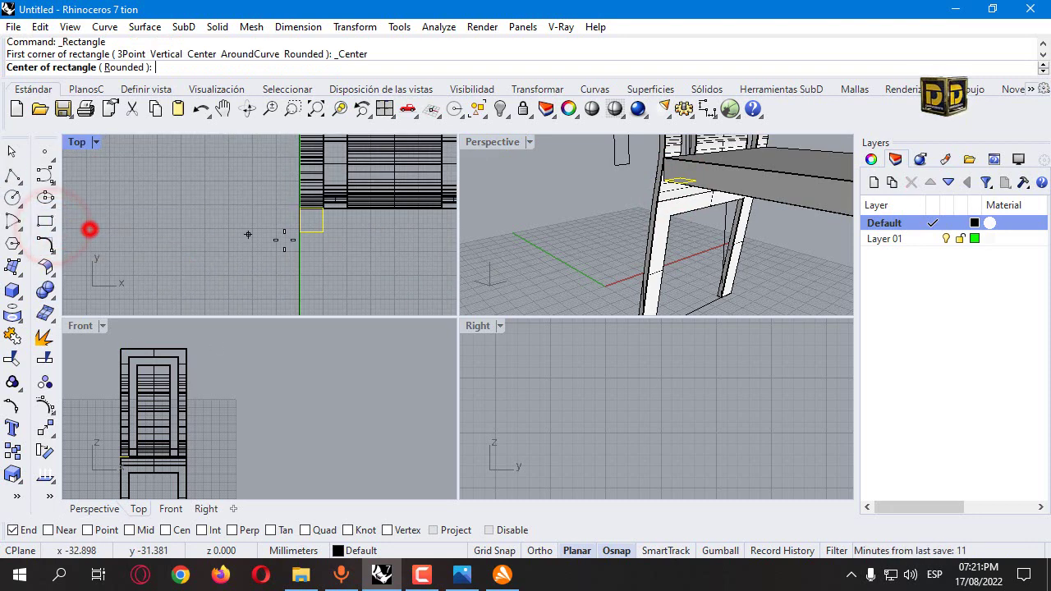
{"action": "scroll", "coordinate": [299, 235], "scroll_direction": "up", "scroll_amount": 2}
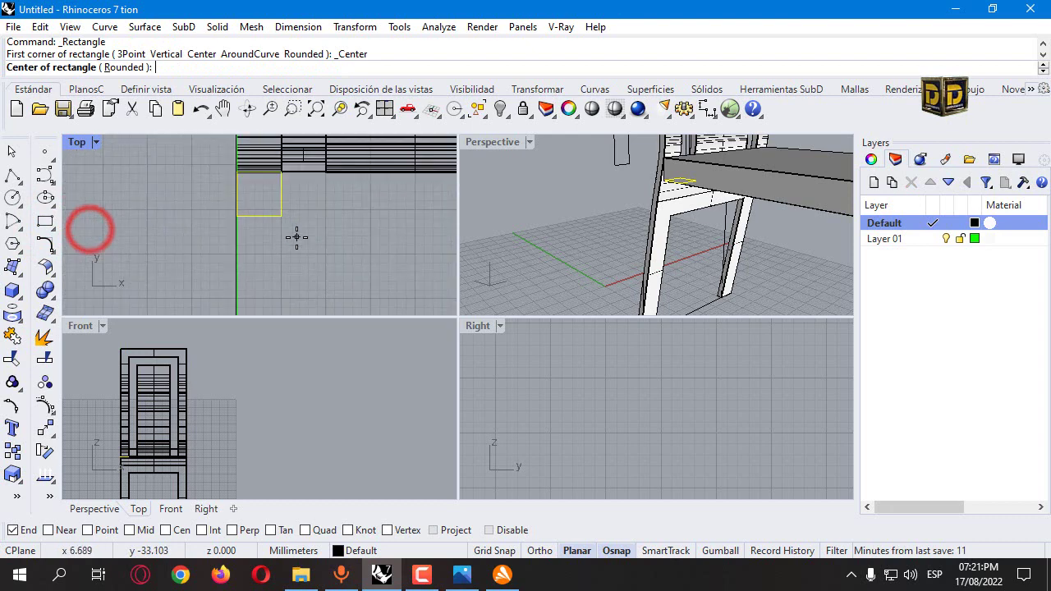
{"action": "right_click", "coordinate": [182, 530]}
{"action": "left_click", "coordinate": [251, 213]}
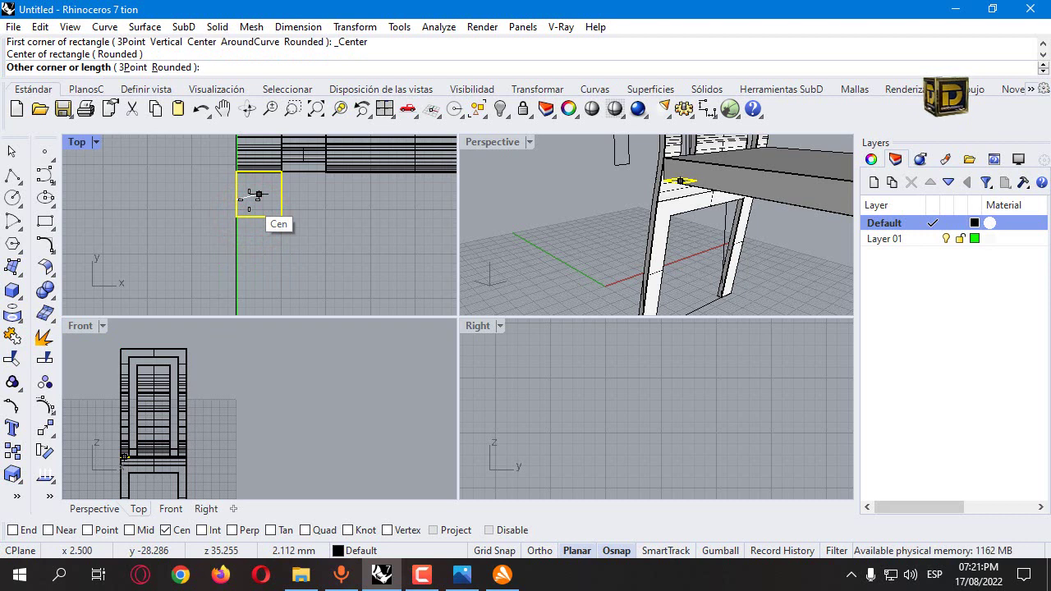
{"action": "type", "text": "2.5"}
{"action": "key", "text": "Return"}
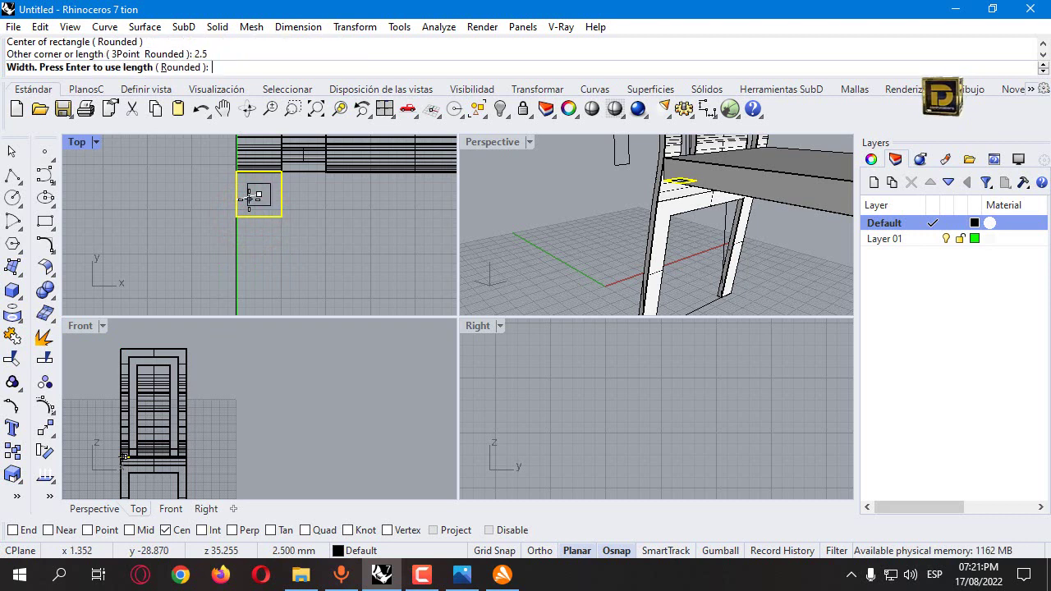
{"action": "type", "text": "2.5"}
{"action": "key", "text": "Return"}
Move the 2.5 mm square straight down in the Front view to the foot of the rear leg.
{"action": "left_click", "coordinate": [259, 203]}
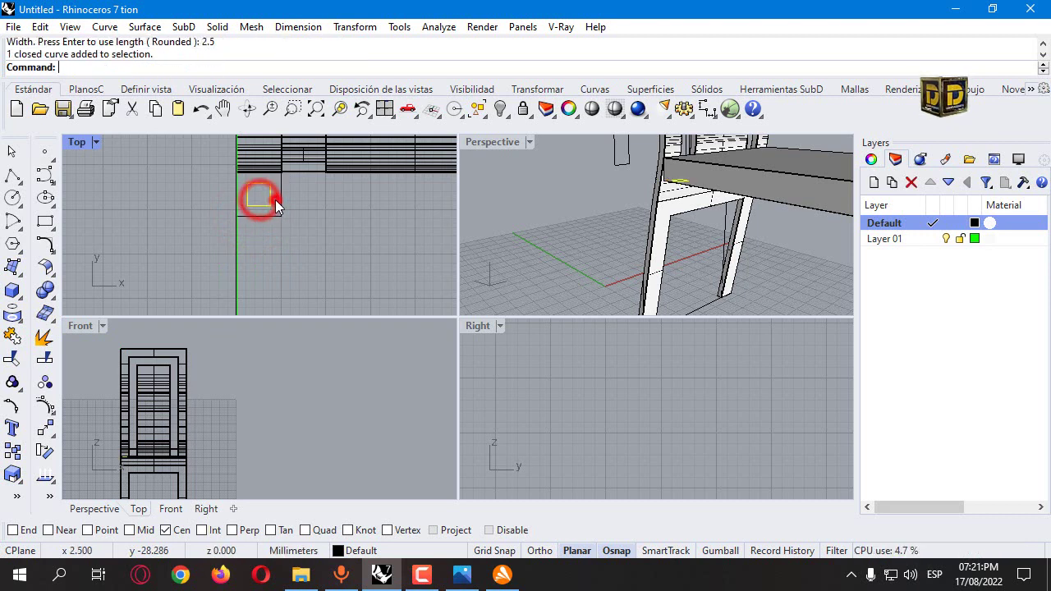
{"action": "scroll", "coordinate": [172, 369], "scroll_direction": "down", "scroll_amount": 3}
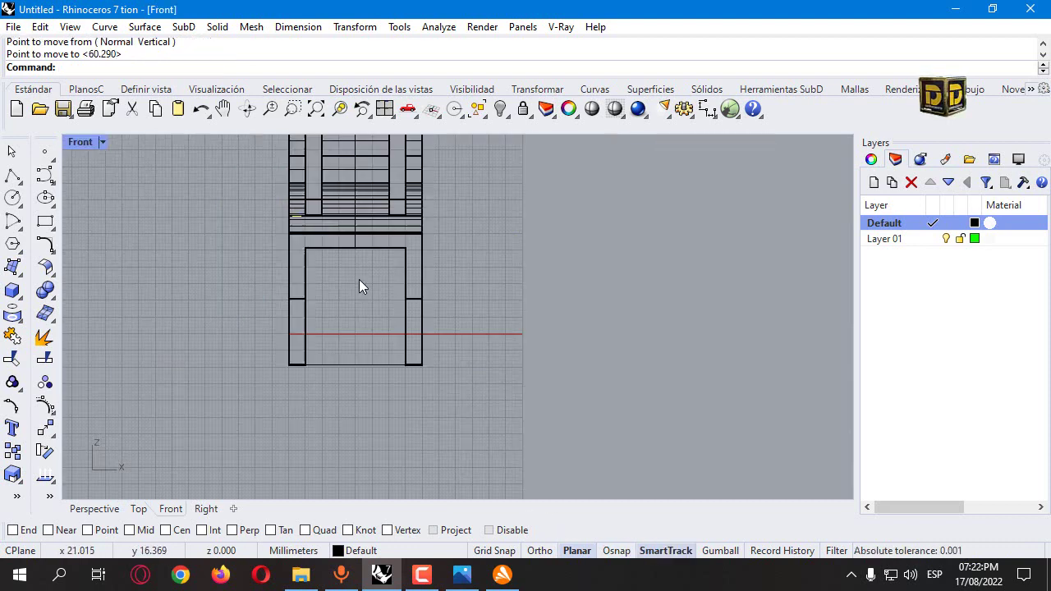
{"action": "key", "text": "Return"}
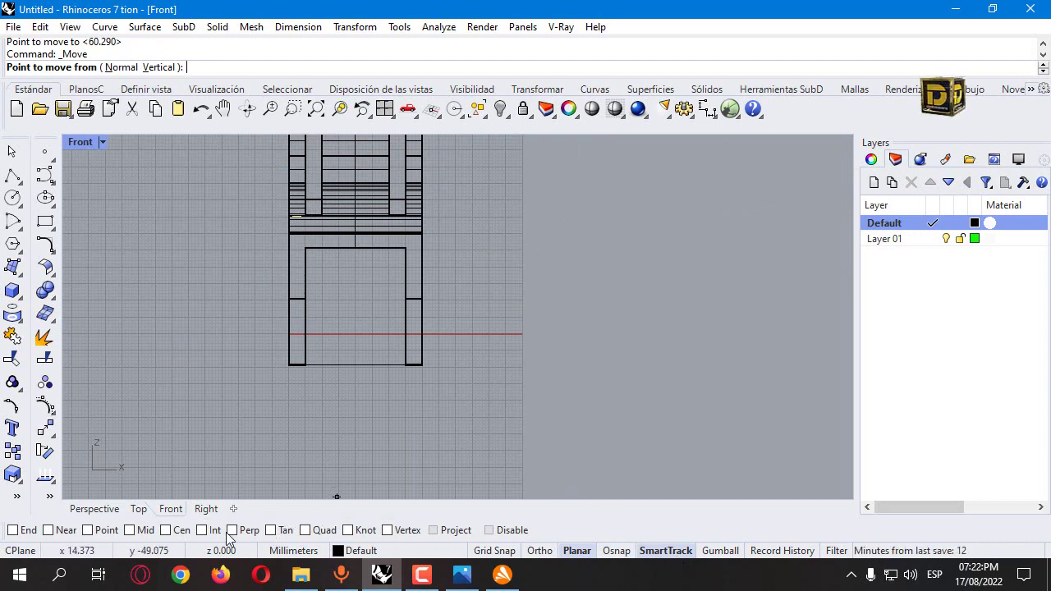
{"action": "scroll", "coordinate": [329, 225], "scroll_direction": "up", "scroll_amount": 3}
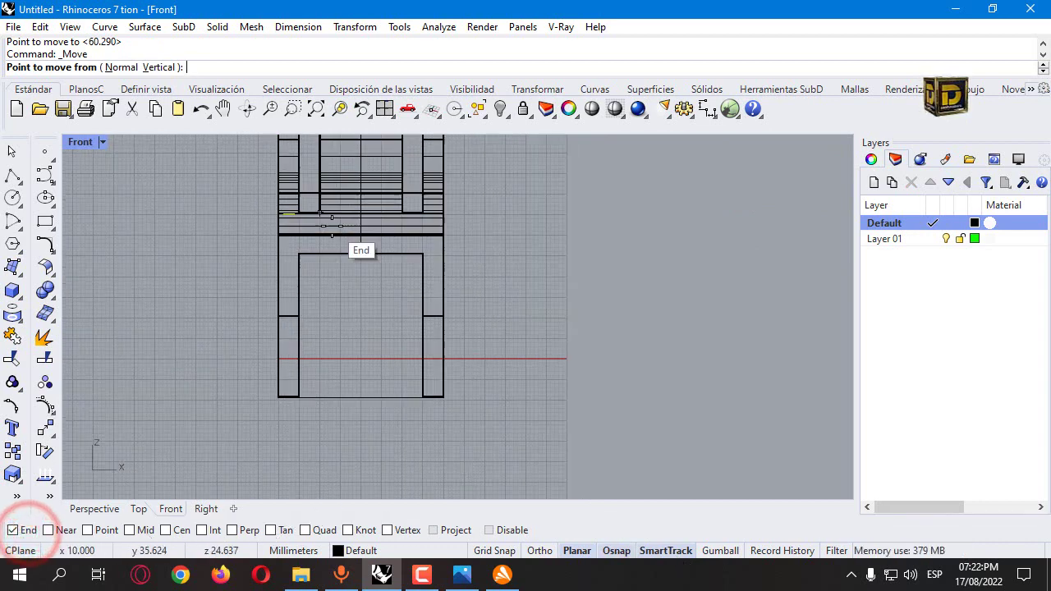
{"action": "left_click", "coordinate": [273, 207]}
{"action": "scroll", "coordinate": [271, 207], "scroll_direction": "down", "scroll_amount": 3}
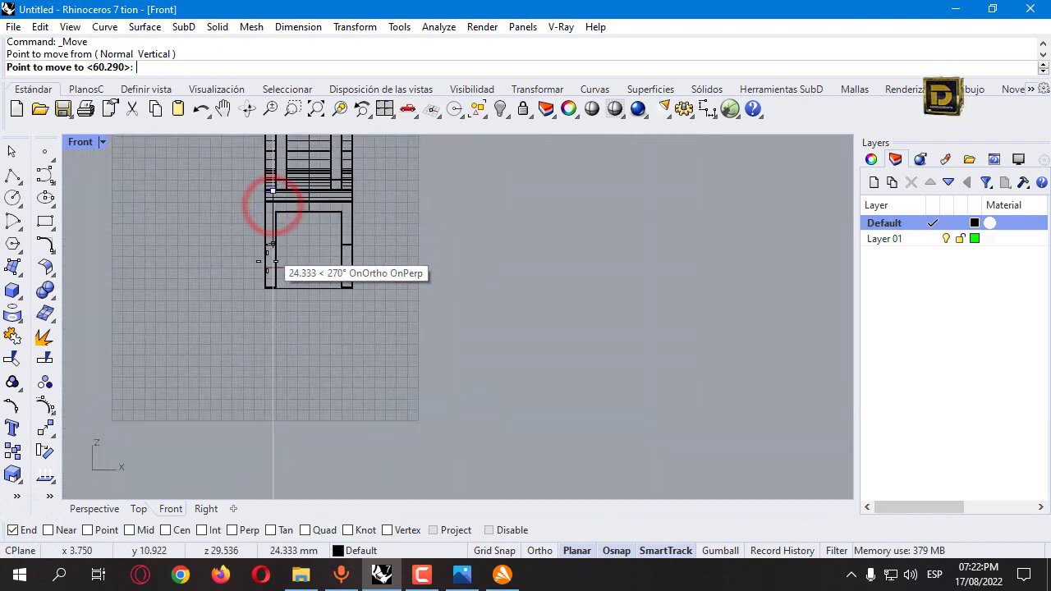
{"action": "scroll", "coordinate": [283, 303], "scroll_direction": "up", "scroll_amount": 5}
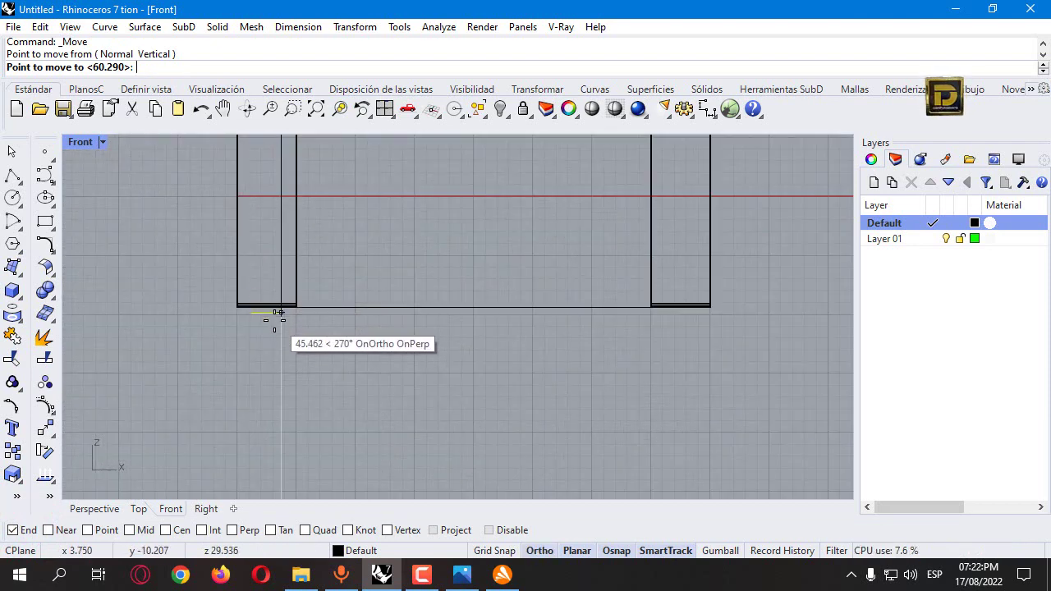
{"action": "key", "text": "shift"}
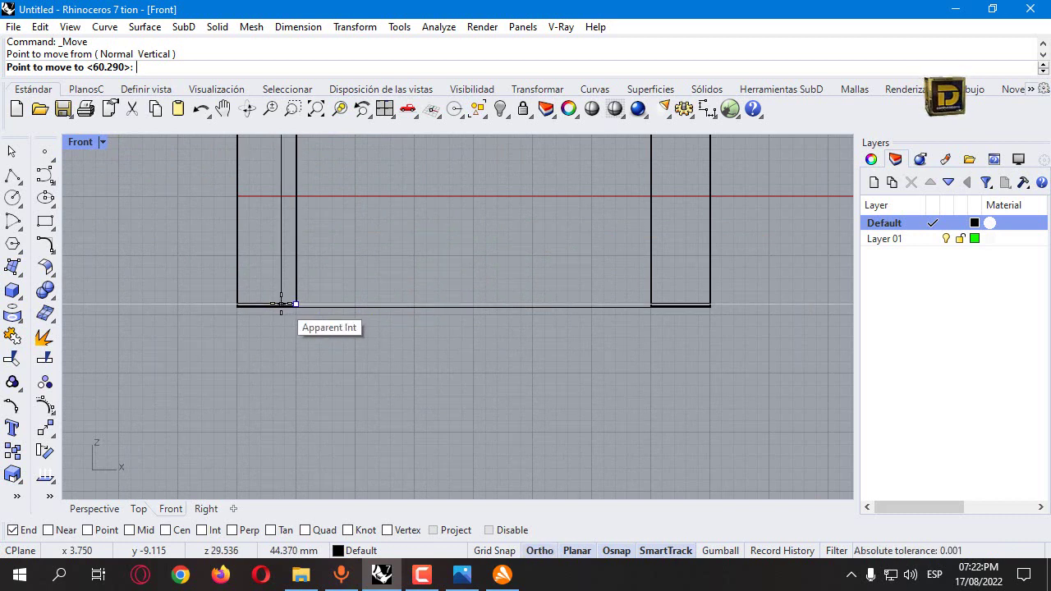
{"action": "left_click", "coordinate": [281, 304], "text": "shift"}
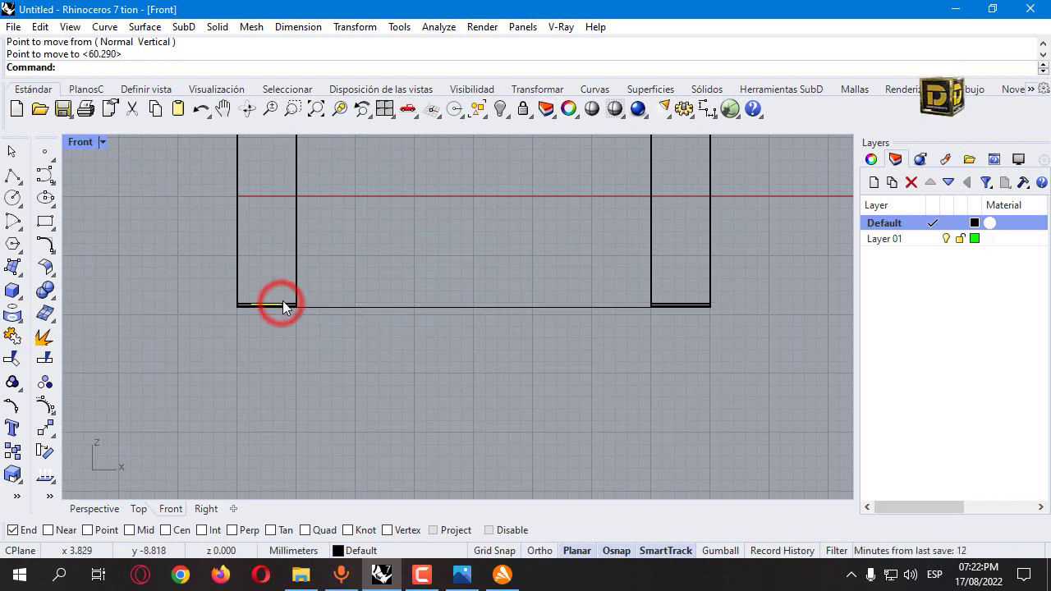
Select both squares and isolate them from the rest of the chair.
{"action": "scroll", "coordinate": [282, 307], "scroll_direction": "down", "scroll_amount": 6}
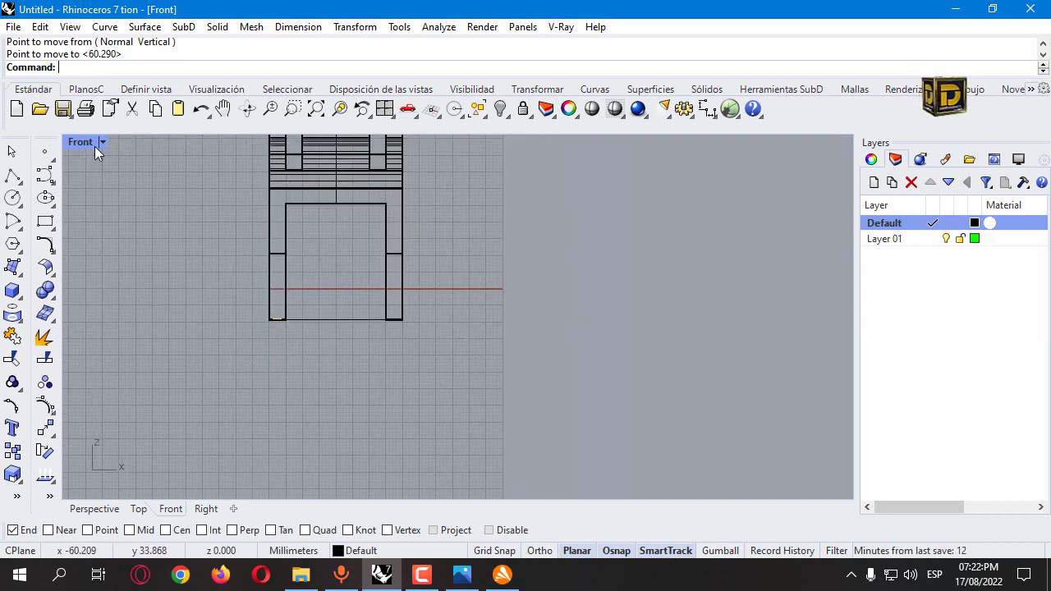
{"action": "double_click", "coordinate": [92, 144]}
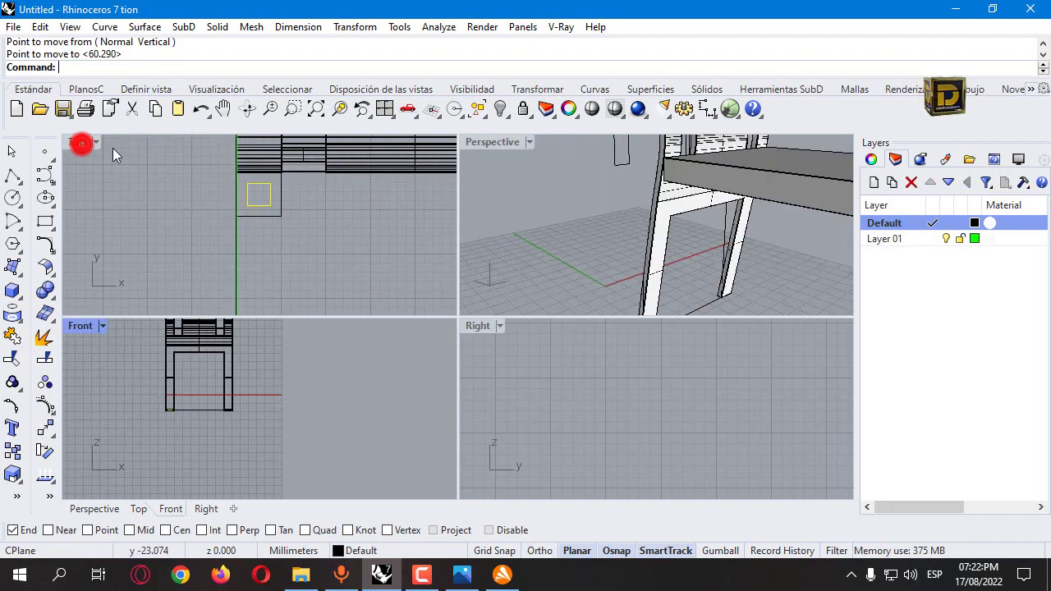
{"action": "left_click", "coordinate": [282, 206]}
{"action": "scroll", "coordinate": [329, 215], "scroll_direction": "down", "scroll_amount": 5}
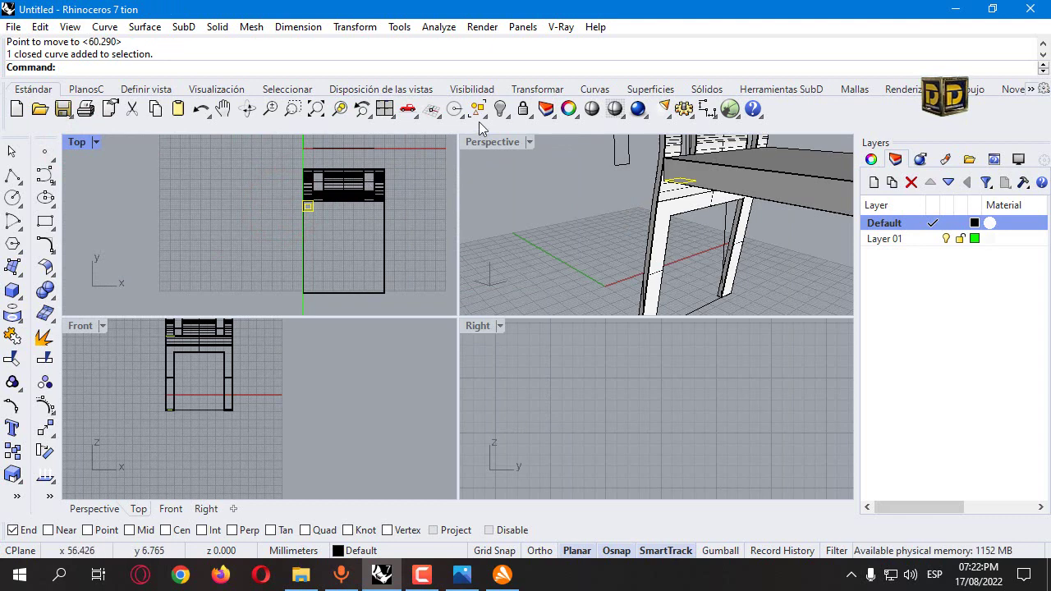
{"action": "left_click", "coordinate": [507, 121]}
{"action": "left_click", "coordinate": [566, 137]}
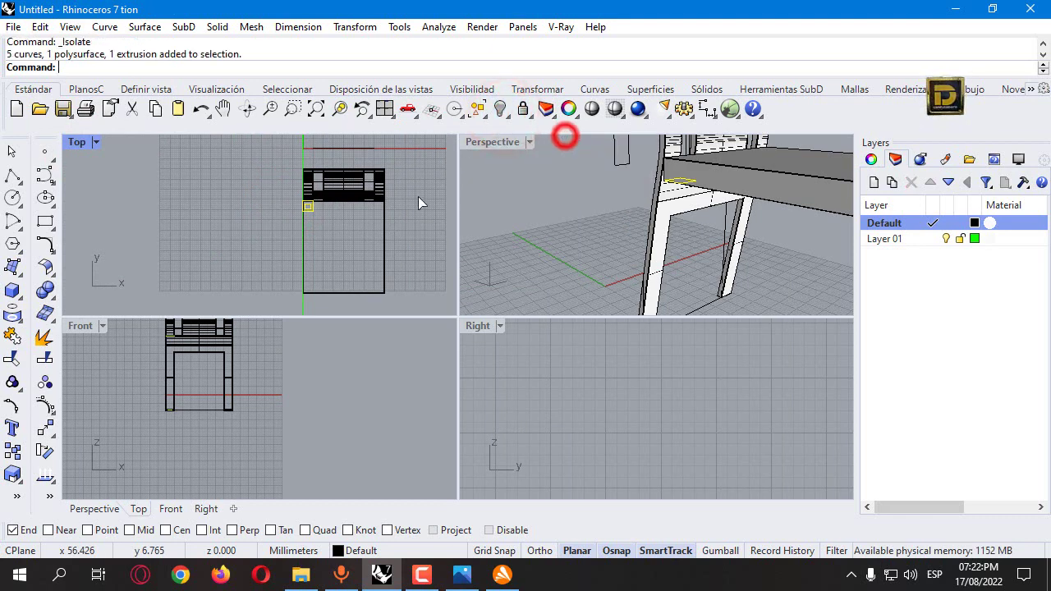
{"action": "left_click", "coordinate": [259, 226]}
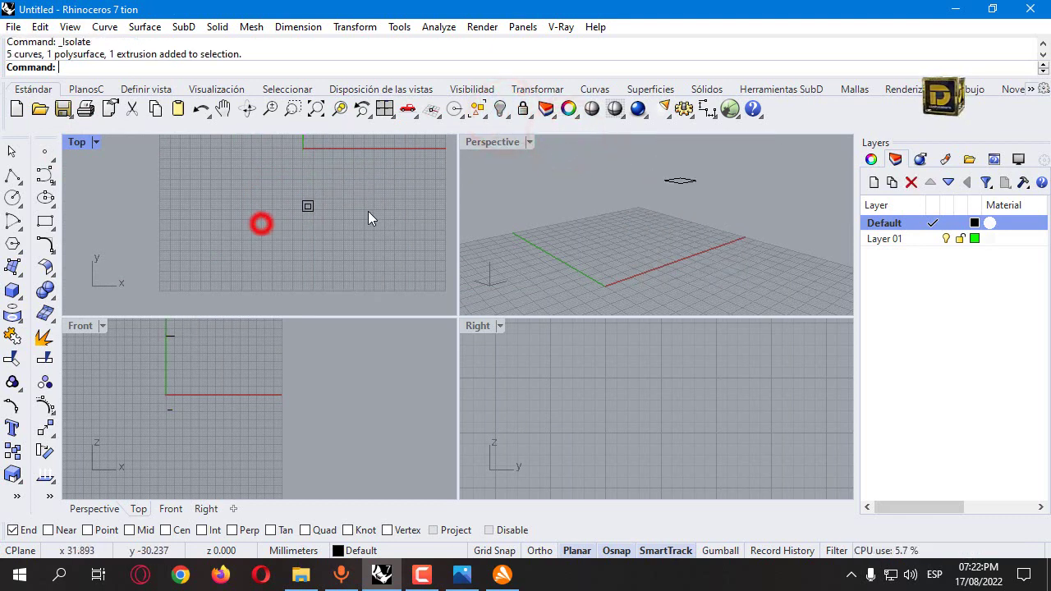
Draw a polyline in the Perspective view joining a corner of the lower square to the matching corner of the upper square.
{"action": "double_click", "coordinate": [496, 141]}
{"action": "right_click_drag", "start_coordinate": [424, 197], "coordinate": [463, 235]}
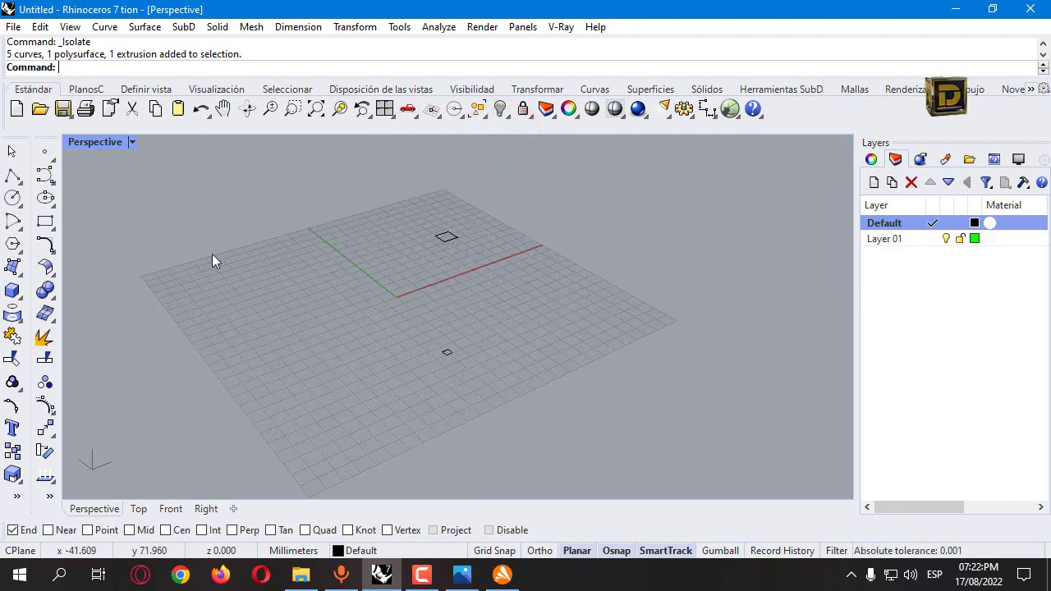
{"action": "left_click", "coordinate": [13, 176]}
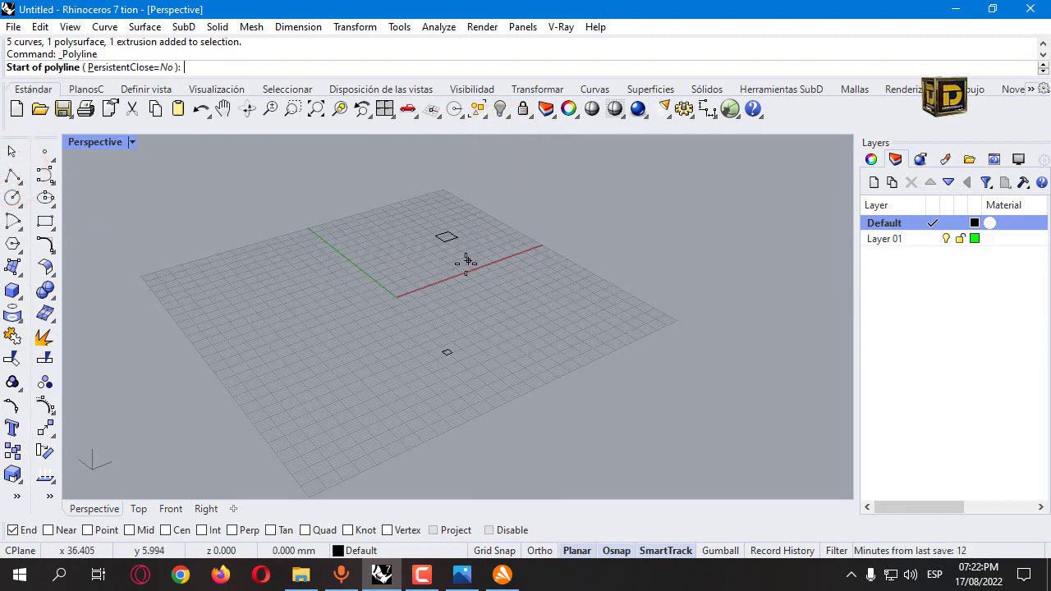
{"action": "scroll", "coordinate": [447, 353], "scroll_direction": "up", "scroll_amount": 3}
{"action": "left_click", "coordinate": [445, 351]}
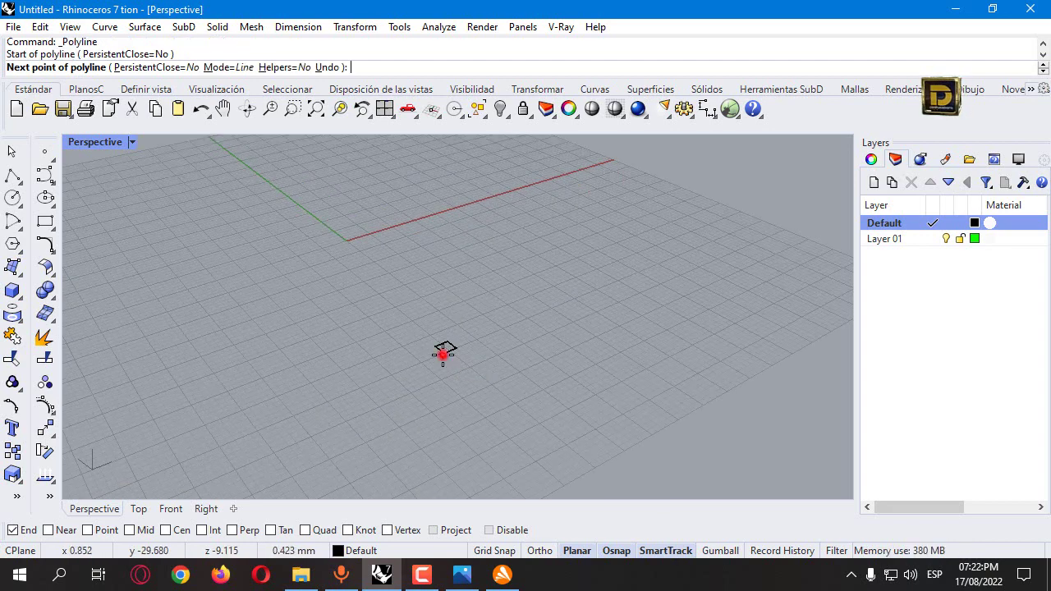
{"action": "scroll", "coordinate": [444, 350], "scroll_direction": "down", "scroll_amount": 3}
{"action": "left_click", "coordinate": [445, 199]}
{"action": "key", "text": "Return"}
{"action": "left_click", "coordinate": [347, 235]}
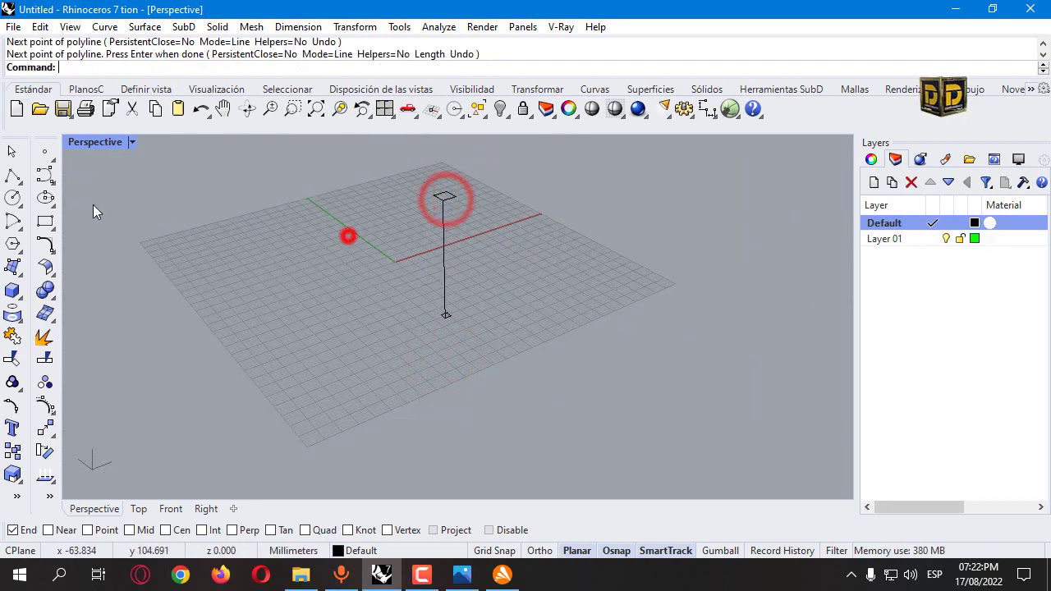
Create the tapered leg with Sweep 2 Rails, using the two squares as rails and the connecting line as cross section.
{"action": "left_click", "coordinate": [13, 266]}
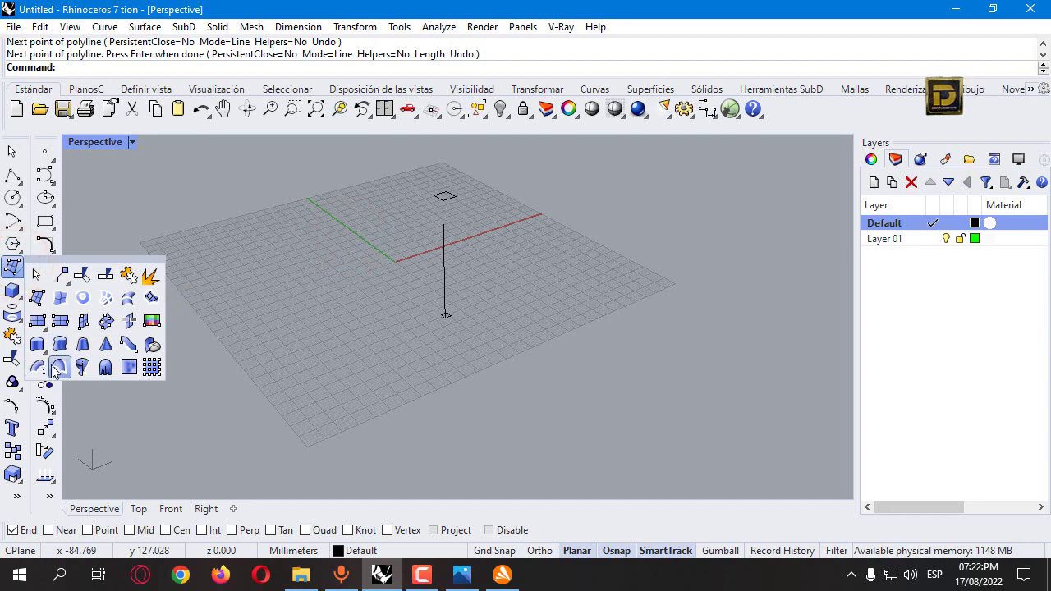
{"action": "left_click", "coordinate": [56, 365]}
{"action": "scroll", "coordinate": [453, 205], "scroll_direction": "up", "scroll_amount": 1}
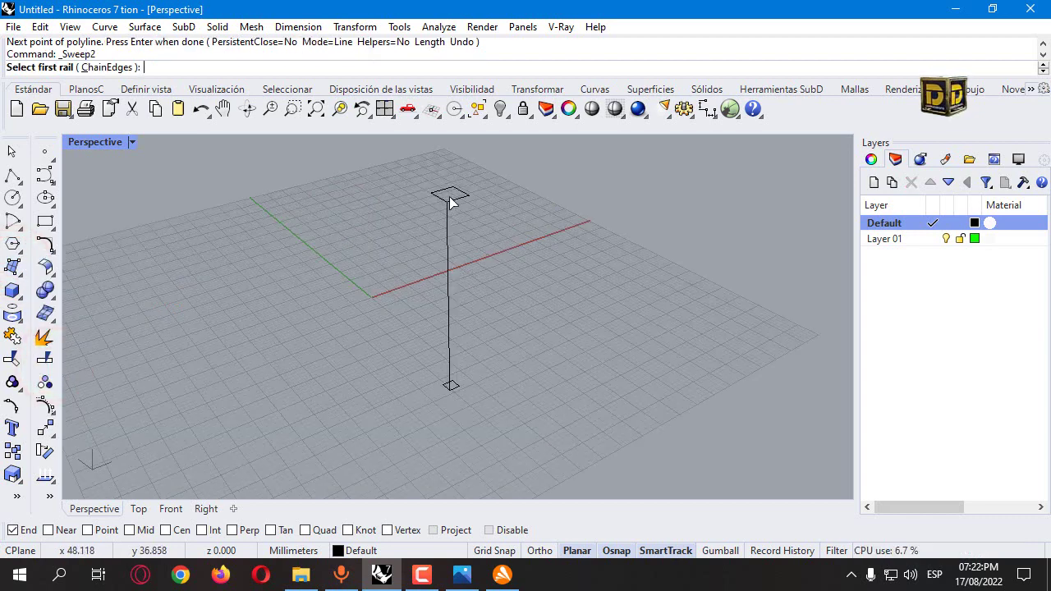
{"action": "left_click", "coordinate": [452, 196]}
{"action": "scroll", "coordinate": [463, 394], "scroll_direction": "up", "scroll_amount": 4}
{"action": "left_click", "coordinate": [448, 379]}
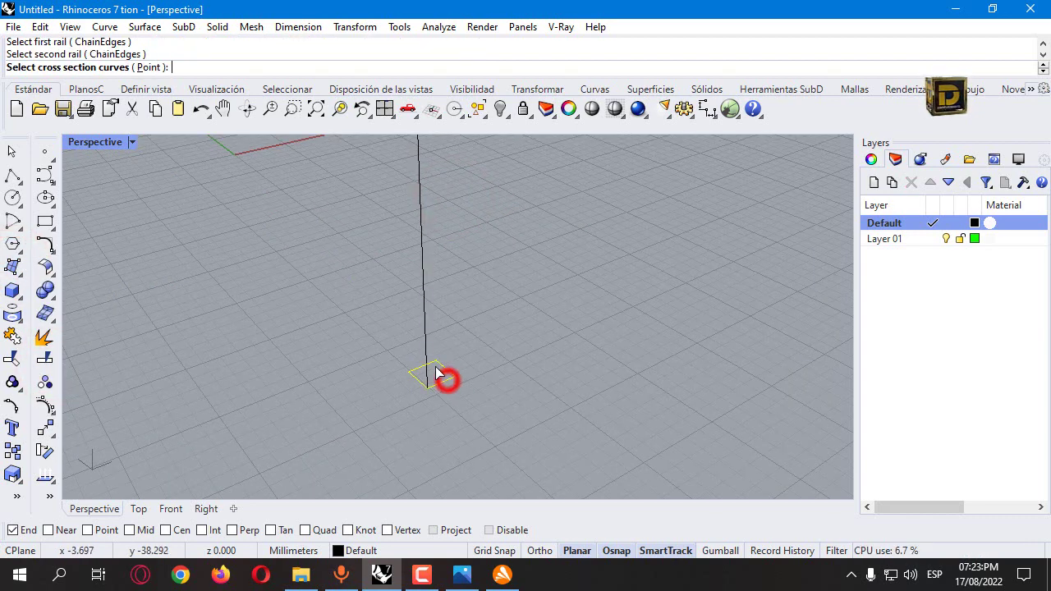
{"action": "left_click", "coordinate": [426, 345]}
{"action": "key", "text": "Return"}
{"action": "key", "text": "Return"}
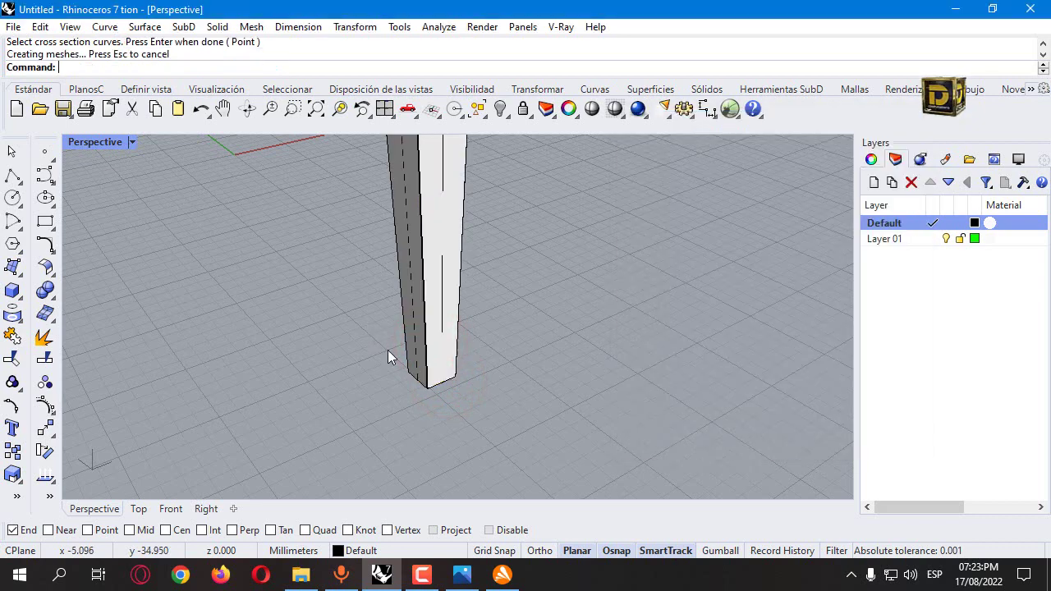
Cap the open ends of the tapered leg and show the hidden chair parts again.
{"action": "scroll", "coordinate": [388, 350], "scroll_direction": "down", "scroll_amount": 4}
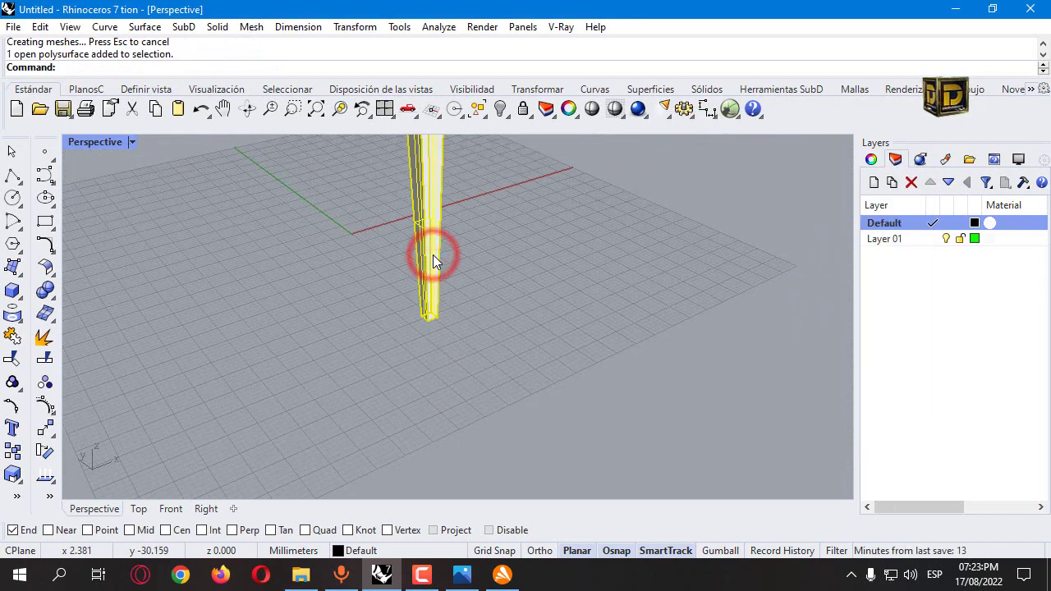
{"action": "key", "text": "Escape"}
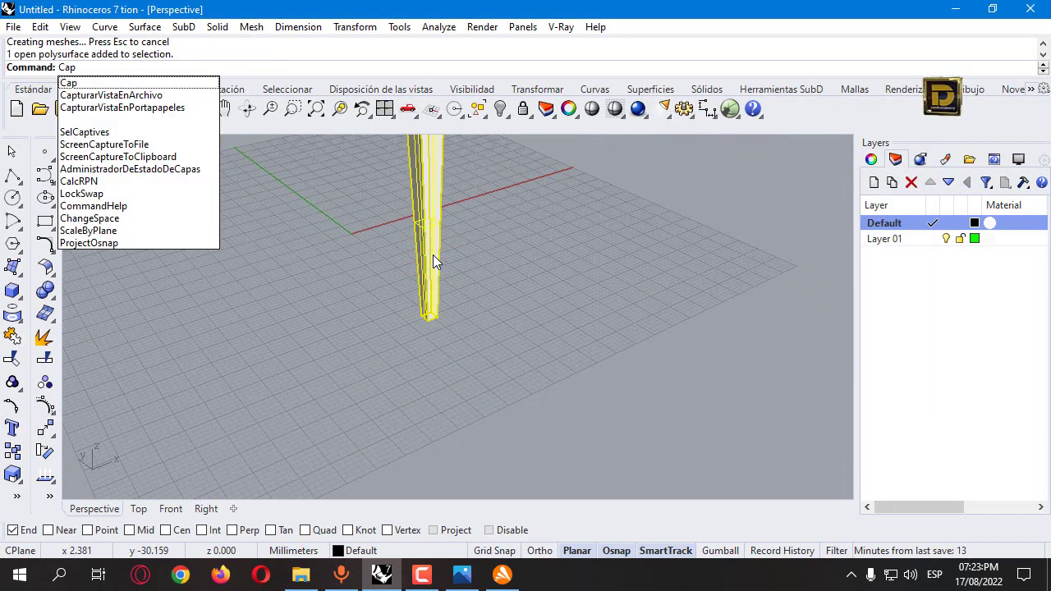
{"action": "key", "text": "Return"}
{"action": "right_click_drag", "start_coordinate": [432, 262], "coordinate": [420, 302]}
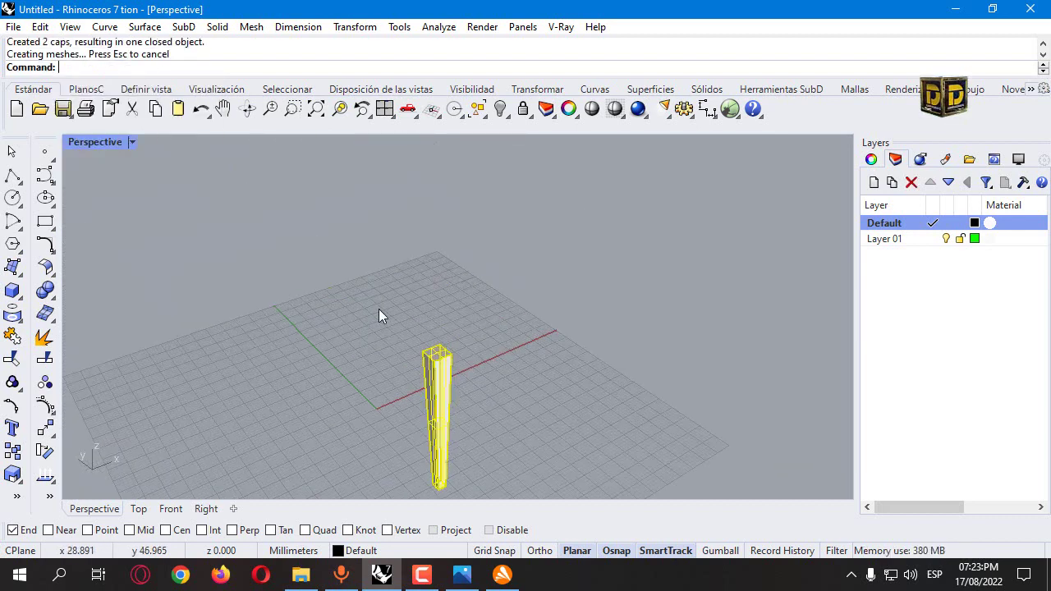
{"action": "double_click", "coordinate": [112, 148]}
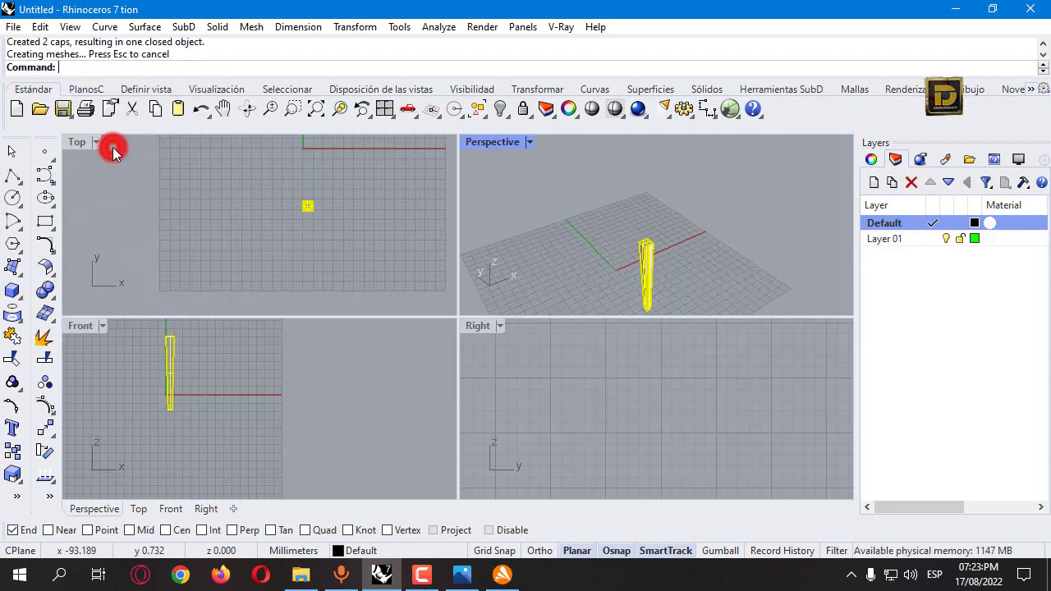
{"action": "left_click", "coordinate": [501, 109]}
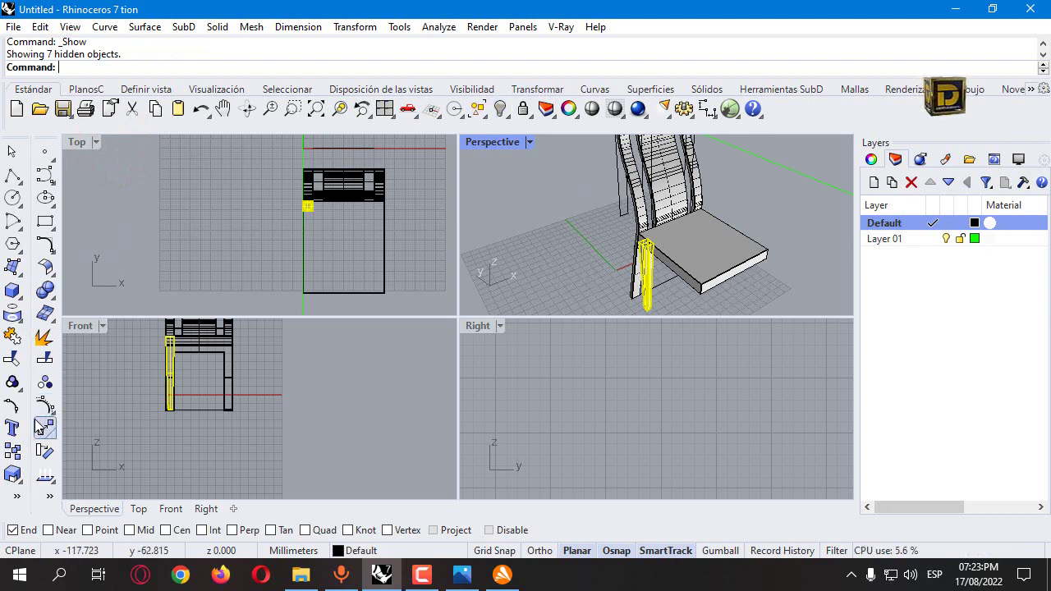
Move the tapered leg from the rear of the seat to the underside of its front corner on the same side.
{"action": "right_click_drag", "start_coordinate": [369, 235], "coordinate": [353, 186]}
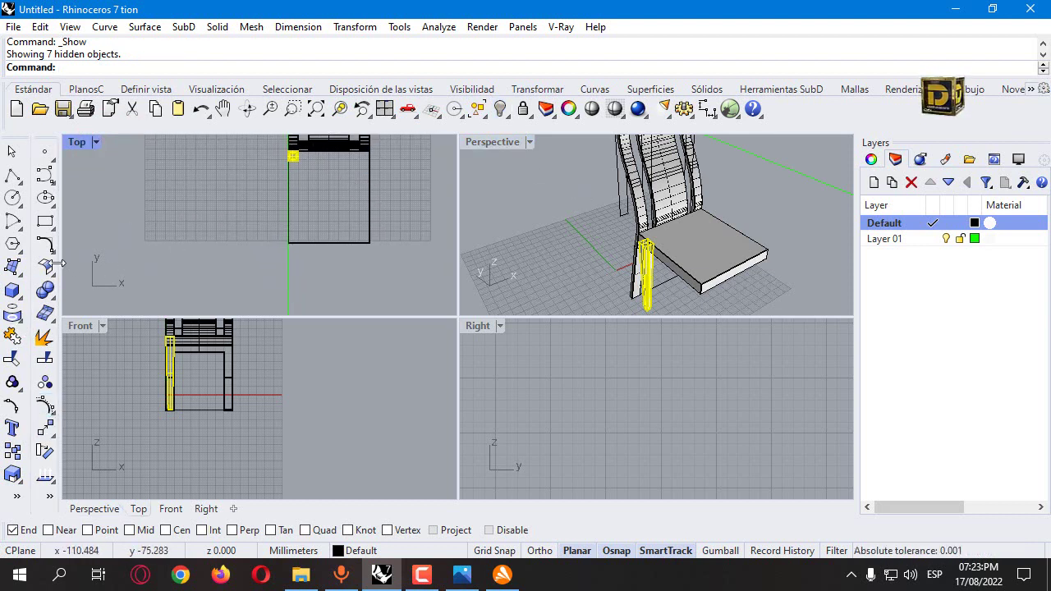
{"action": "right_click_drag", "start_coordinate": [838, 254], "coordinate": [734, 179]}
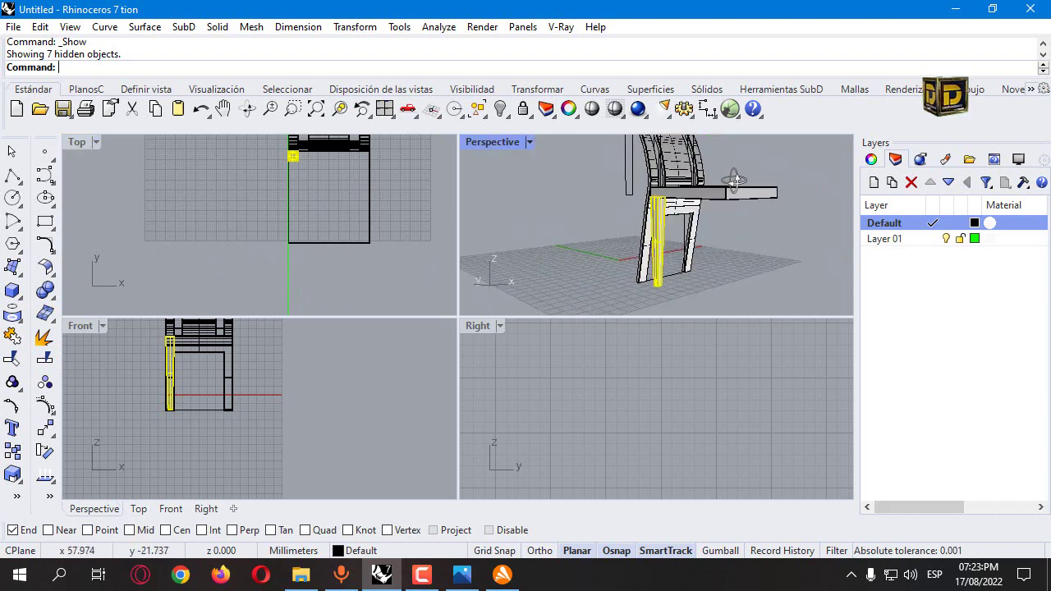
{"action": "scroll", "coordinate": [677, 207], "scroll_direction": "up", "scroll_amount": 3}
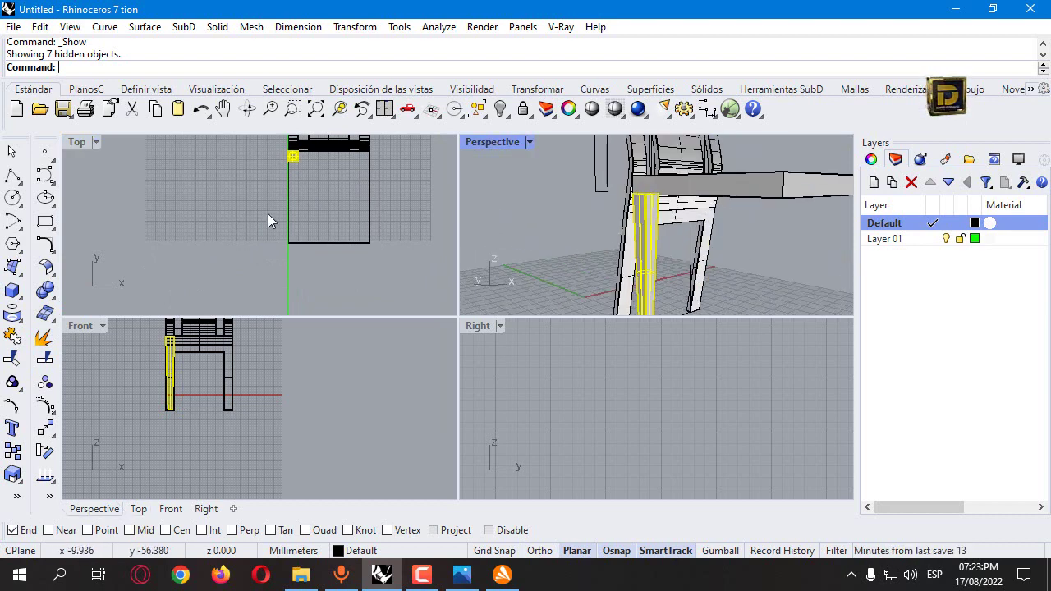
{"action": "left_click", "coordinate": [46, 429]}
{"action": "scroll", "coordinate": [644, 211], "scroll_direction": "up", "scroll_amount": 3}
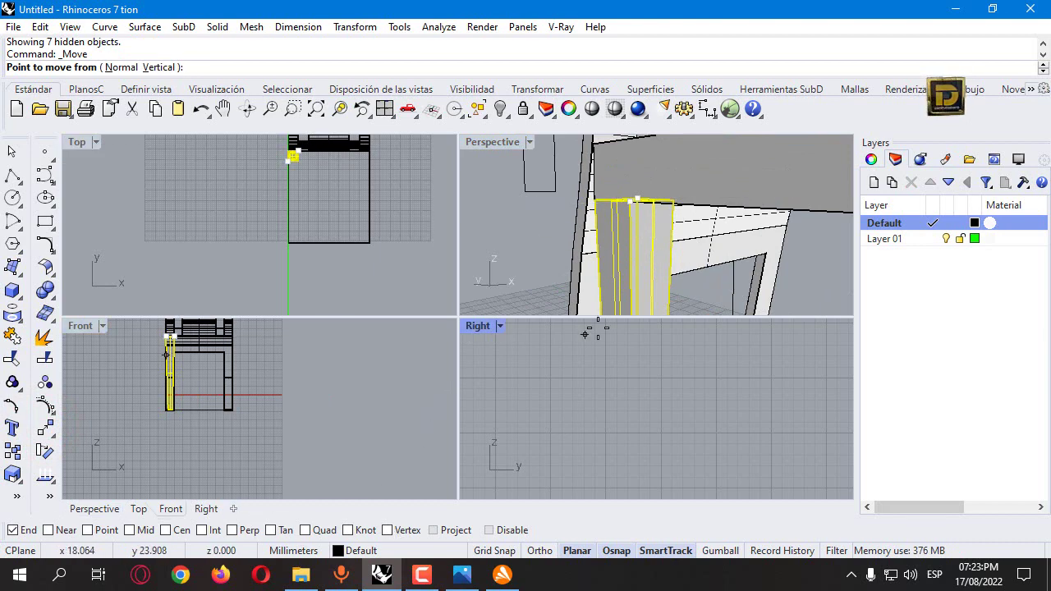
{"action": "scroll", "coordinate": [698, 262], "scroll_direction": "down", "scroll_amount": 3}
{"action": "left_click", "coordinate": [726, 273]}
{"action": "scroll", "coordinate": [722, 271], "scroll_direction": "down", "scroll_amount": 3}
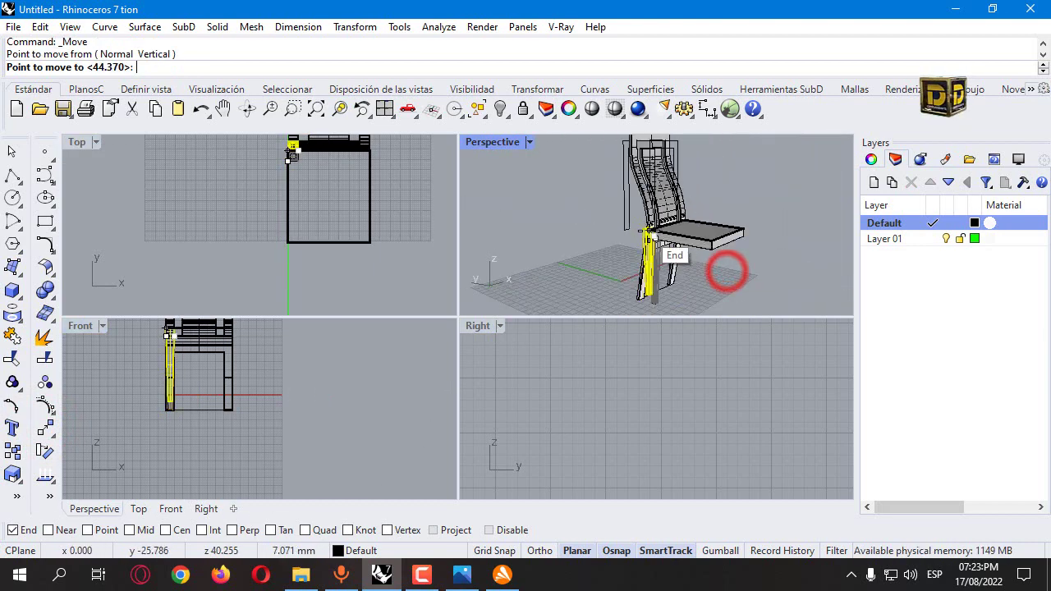
{"action": "left_click", "coordinate": [716, 245]}
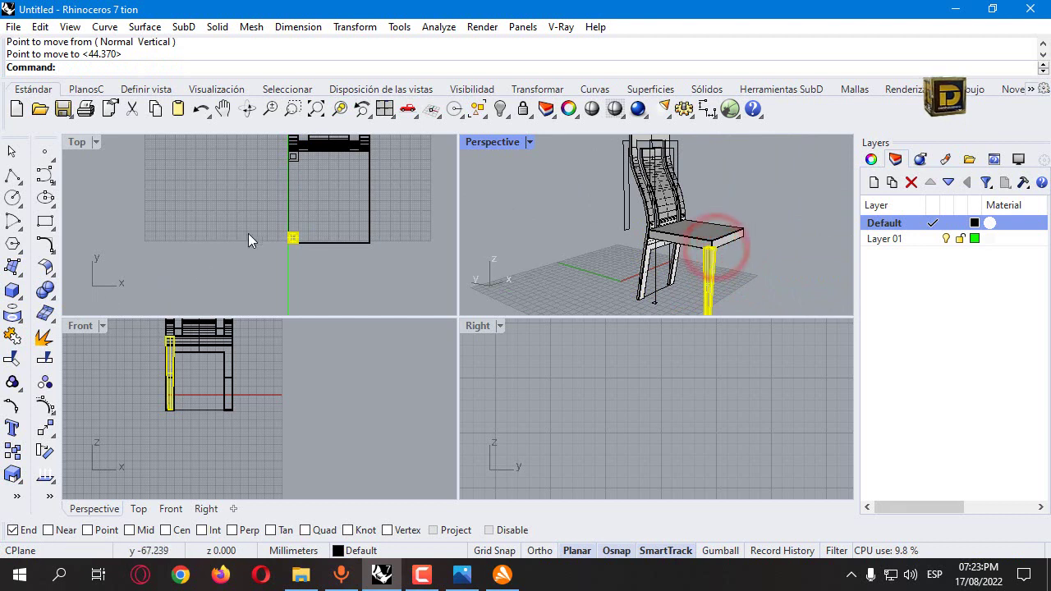
Move the leg 0.5 mm outward past the seat's side edge in the Top view.
{"action": "scroll", "coordinate": [299, 236], "scroll_direction": "up", "scroll_amount": 4}
{"action": "key", "text": "Return"}
{"action": "left_click", "coordinate": [283, 228]}
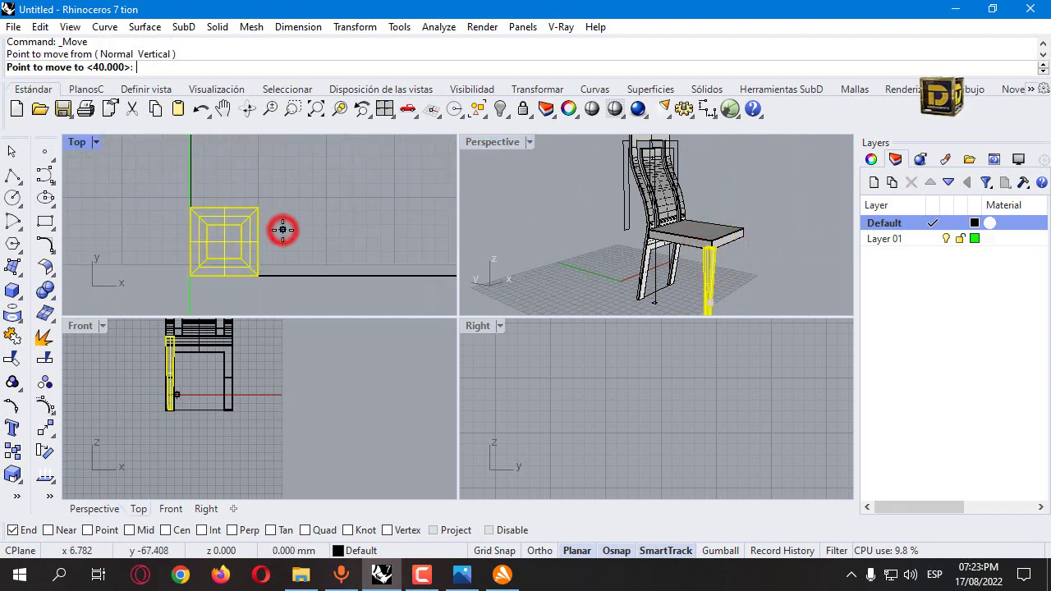
{"action": "type", "text": ".5"}
{"action": "key", "text": "shift"}
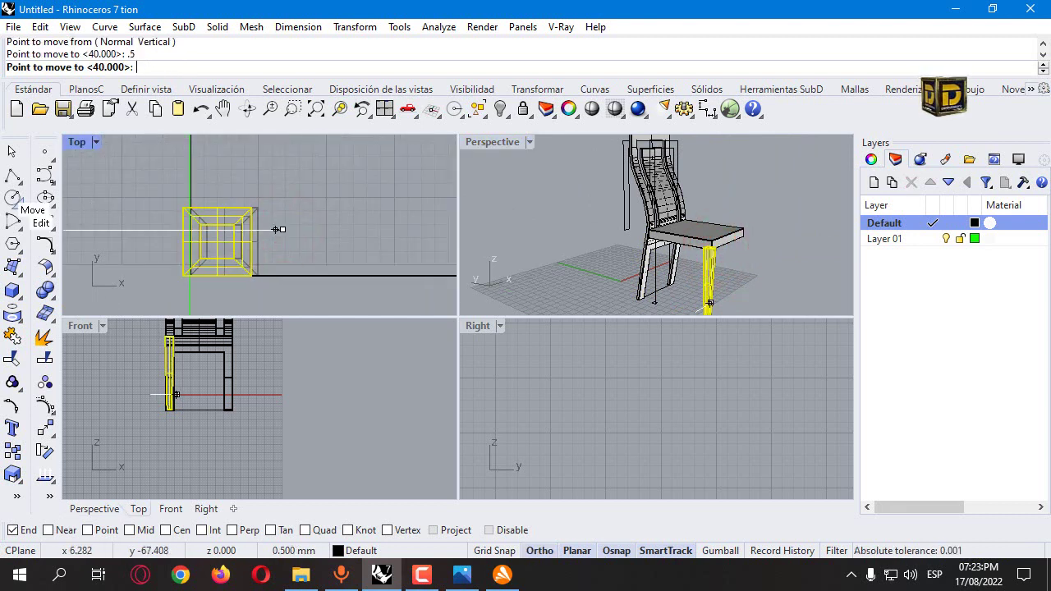
{"action": "left_click", "coordinate": [126, 230]}
Move the leg 0.5 mm forward past the seat's front edge in the Top view.
{"action": "key", "text": "Return"}
{"action": "left_click", "coordinate": [245, 185]}
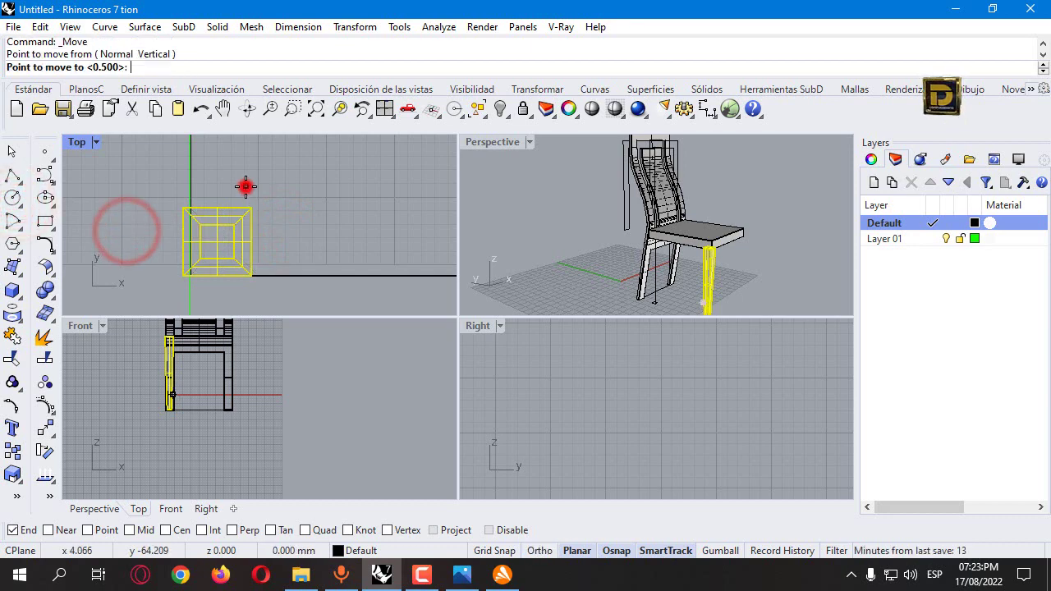
{"action": "type", "text": ".5"}
{"action": "key", "text": "Return"}
{"action": "key", "text": "shift"}
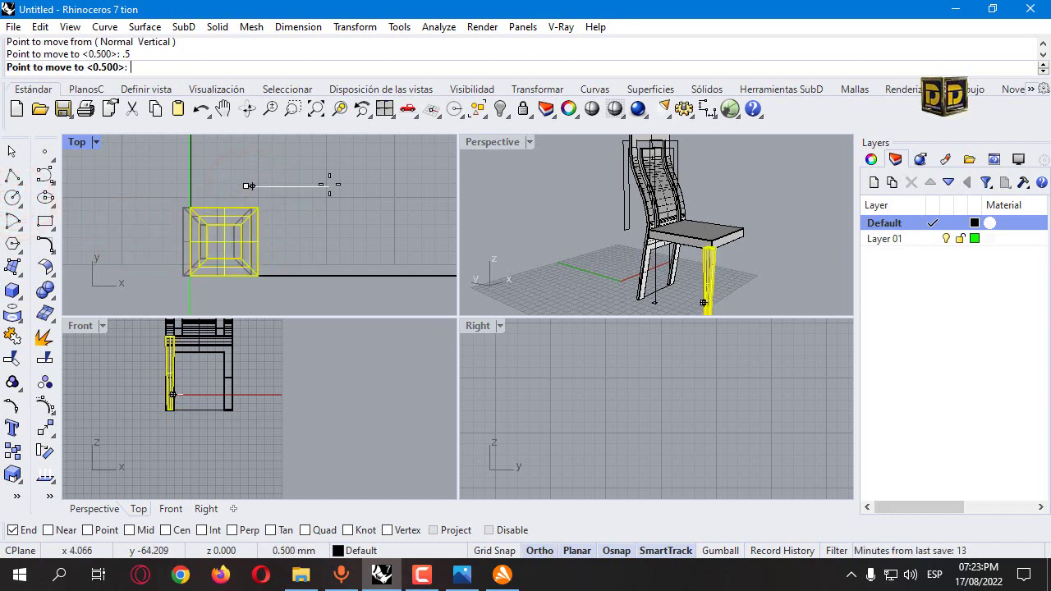
{"action": "left_click", "coordinate": [269, 292]}
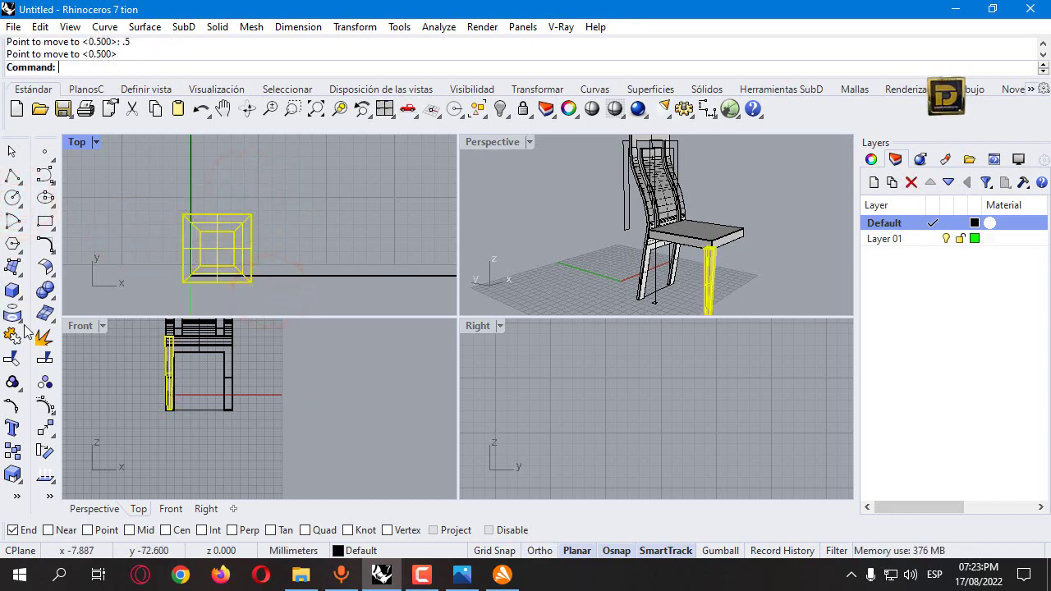
Mirror a copy of the front leg to the opposite corner about the midpoint of the seat's front edge.
{"action": "left_click", "coordinate": [50, 431]}
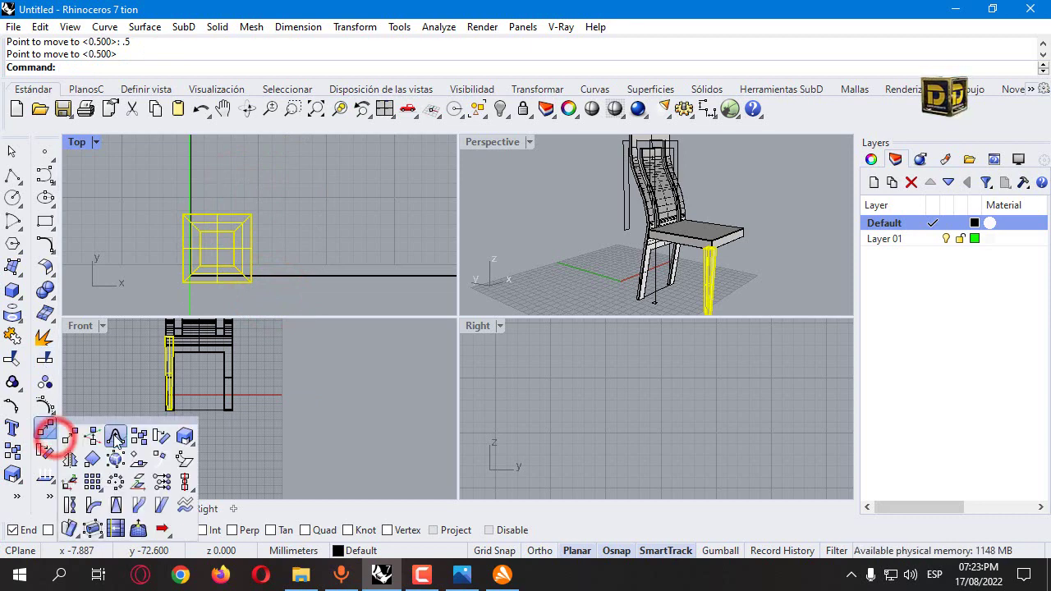
{"action": "left_click", "coordinate": [71, 461]}
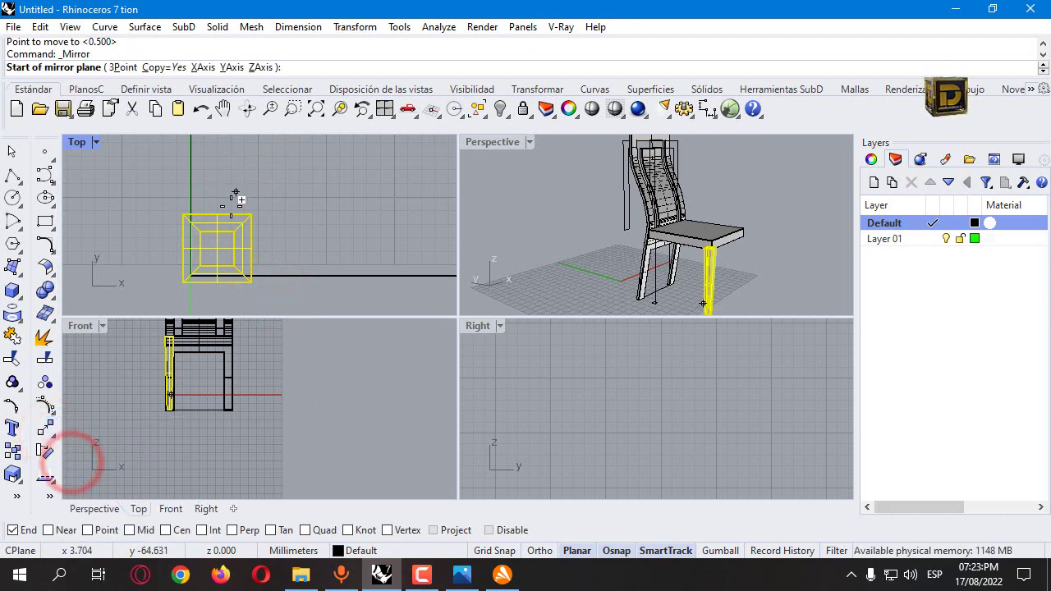
{"action": "scroll", "coordinate": [230, 209], "scroll_direction": "down", "scroll_amount": 3}
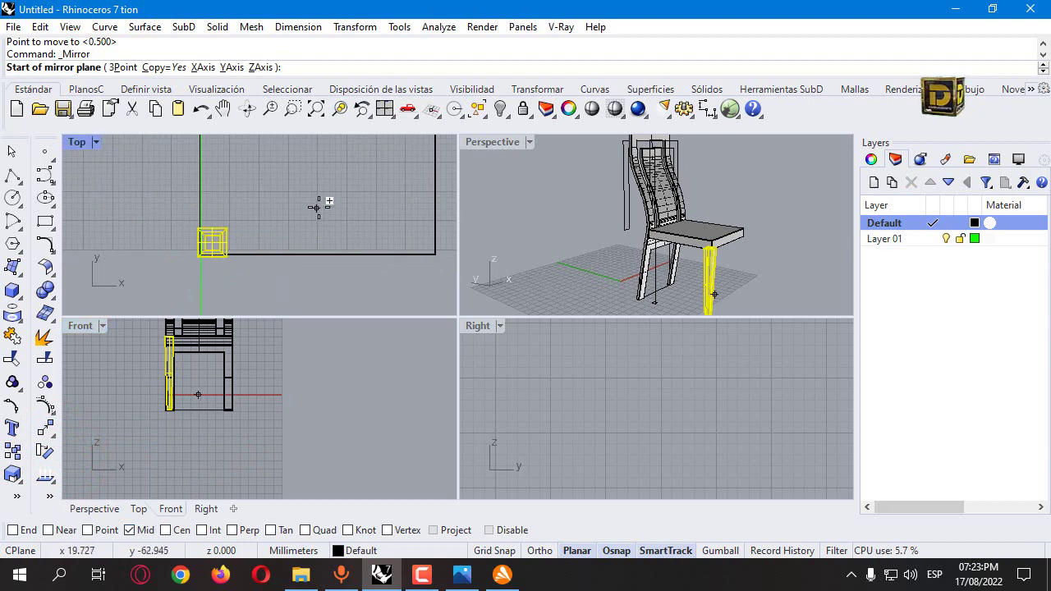
{"action": "left_click", "coordinate": [320, 256]}
{"action": "left_click", "coordinate": [326, 270]}
{"action": "scroll", "coordinate": [327, 268], "scroll_direction": "down", "scroll_amount": 3}
Select all the construction curves and hide them.
{"action": "left_click", "coordinate": [534, 207]}
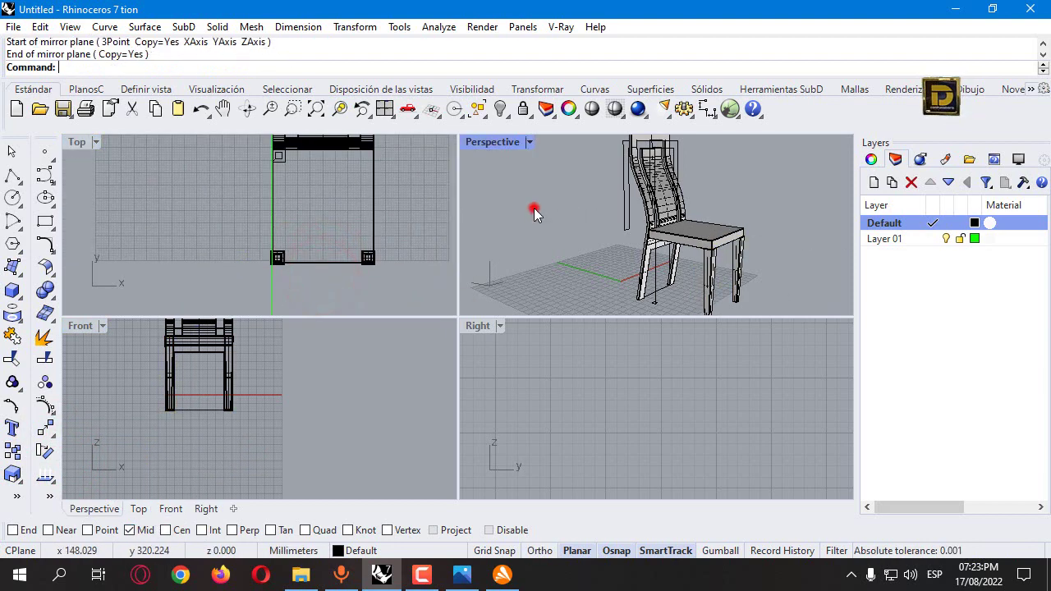
{"action": "right_click_drag", "start_coordinate": [534, 207], "coordinate": [493, 141]}
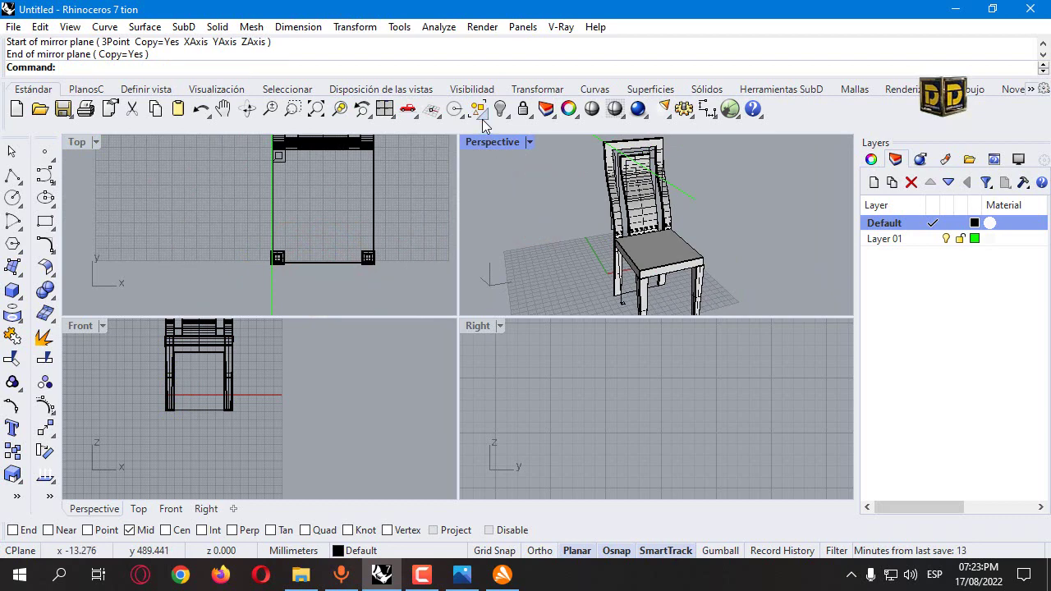
{"action": "left_click", "coordinate": [483, 116]}
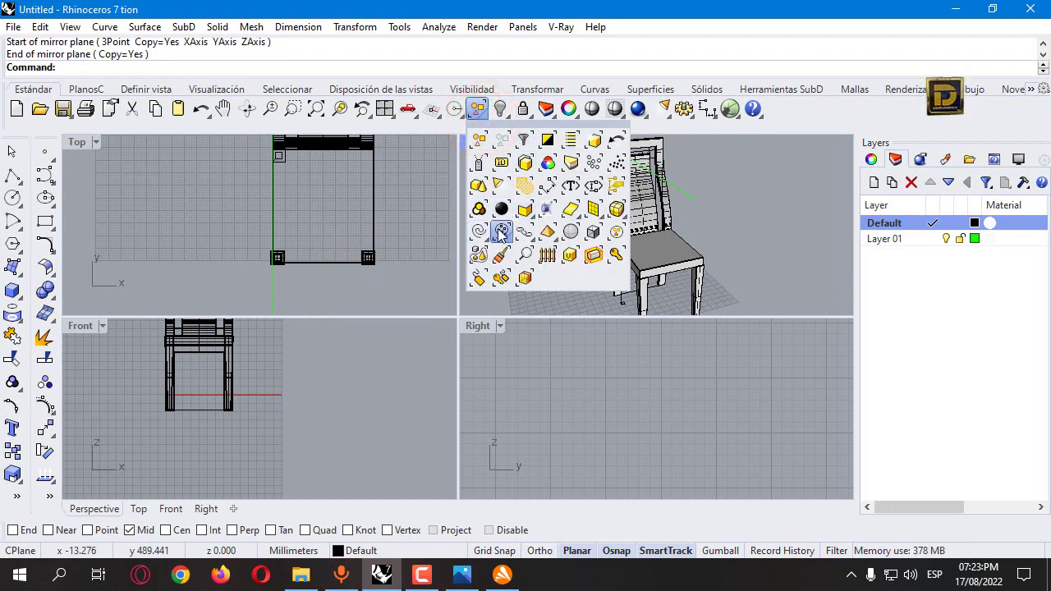
{"action": "left_click", "coordinate": [501, 233]}
{"action": "left_click", "coordinate": [500, 109]}
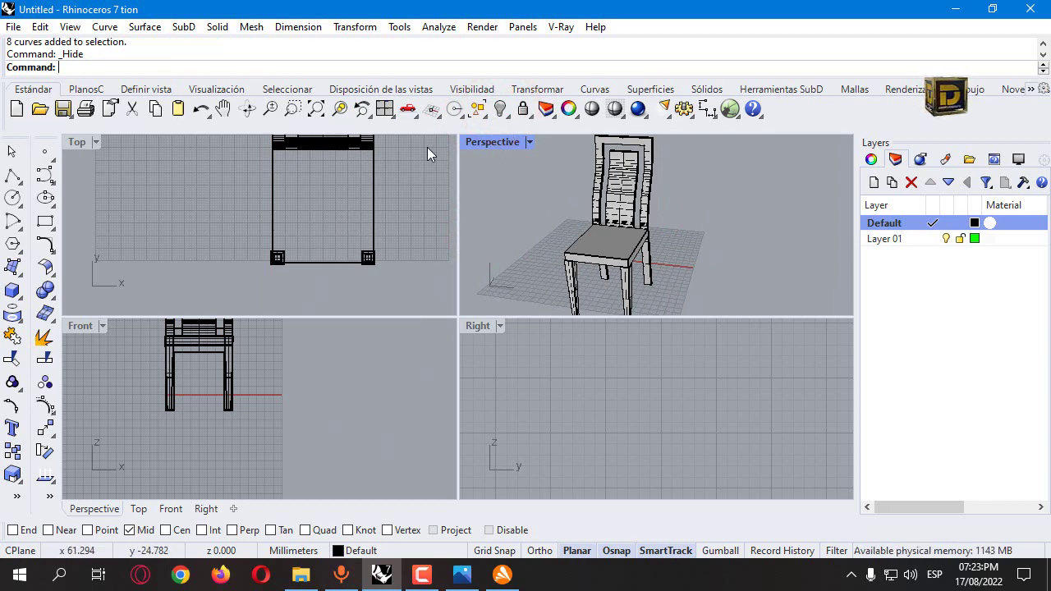
Create a new blue layer and move the chair's backrest frame onto it.
{"action": "right_click", "coordinate": [312, 113]}
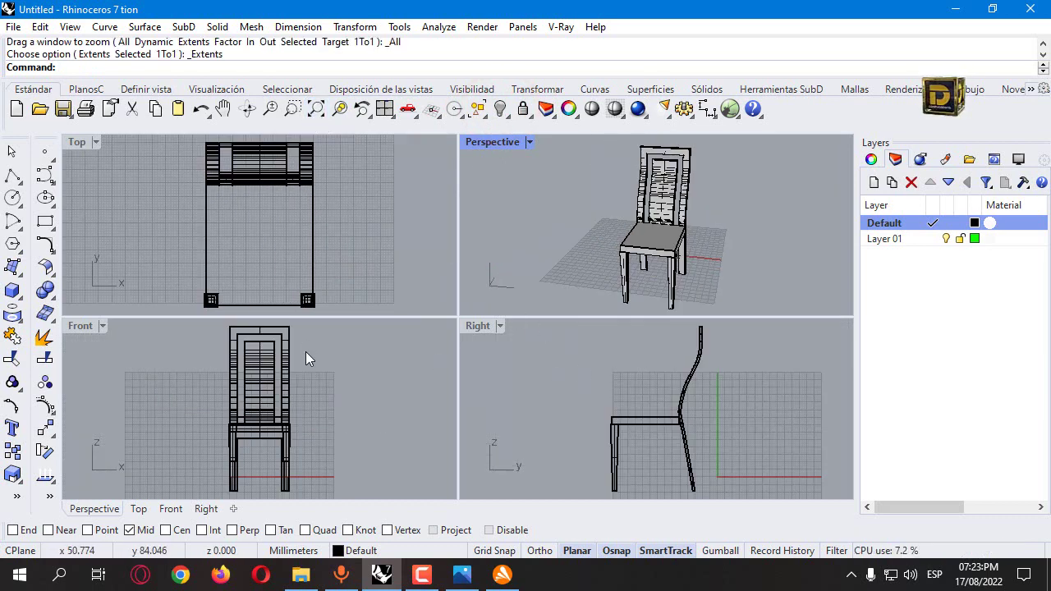
{"action": "scroll", "coordinate": [649, 398], "scroll_direction": "up", "scroll_amount": 3}
{"action": "right_click_drag", "start_coordinate": [641, 246], "coordinate": [668, 215]}
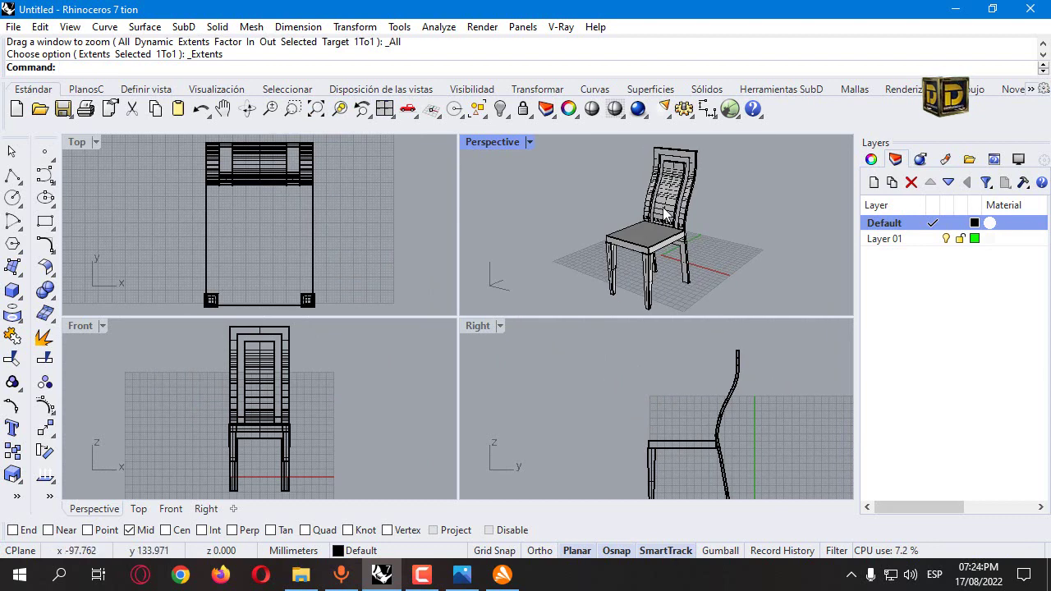
{"action": "scroll", "coordinate": [665, 206], "scroll_direction": "up", "scroll_amount": 5}
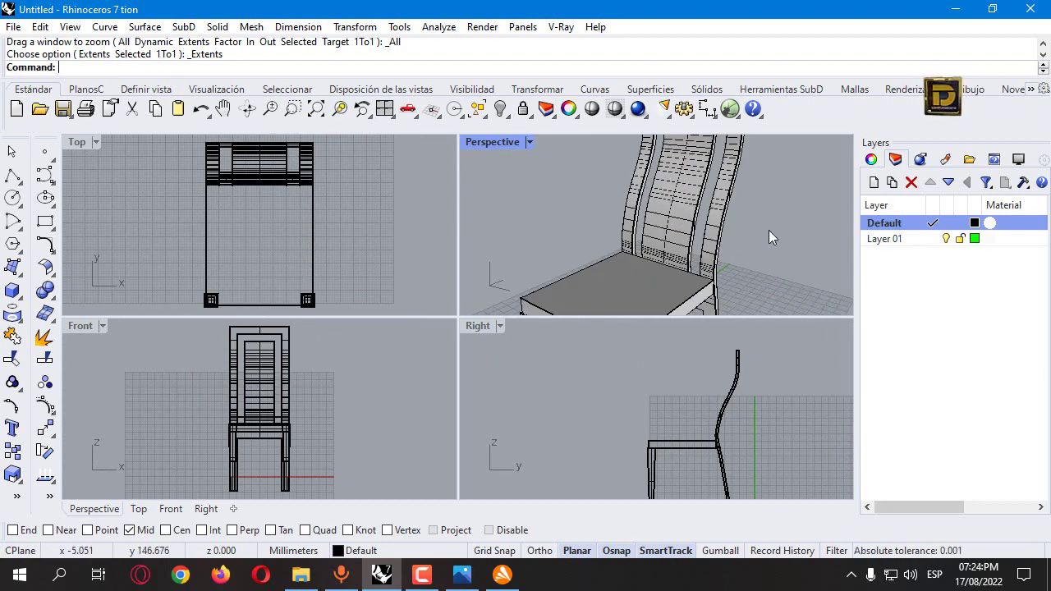
{"action": "left_click", "coordinate": [671, 239]}
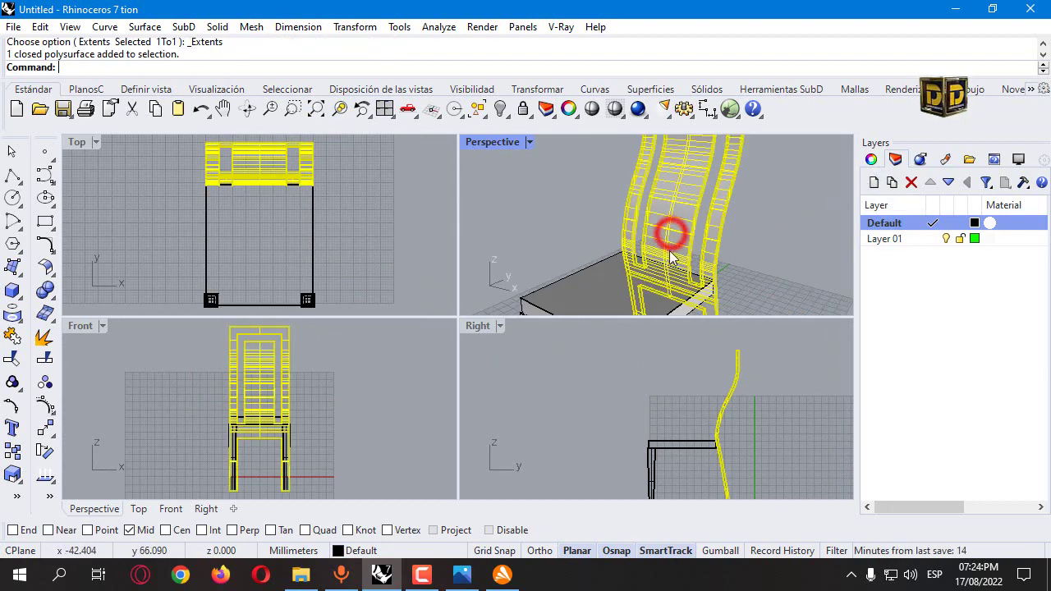
{"action": "scroll", "coordinate": [673, 238], "scroll_direction": "down", "scroll_amount": 5}
{"action": "left_click", "coordinate": [873, 182]}
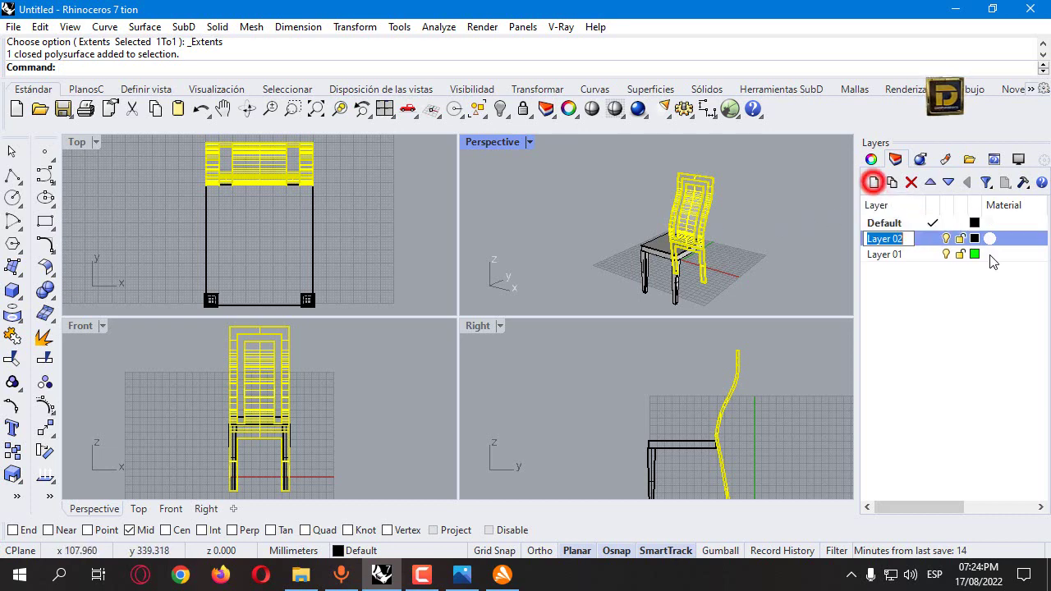
{"action": "left_click", "coordinate": [975, 238]}
{"action": "left_click", "coordinate": [613, 331]}
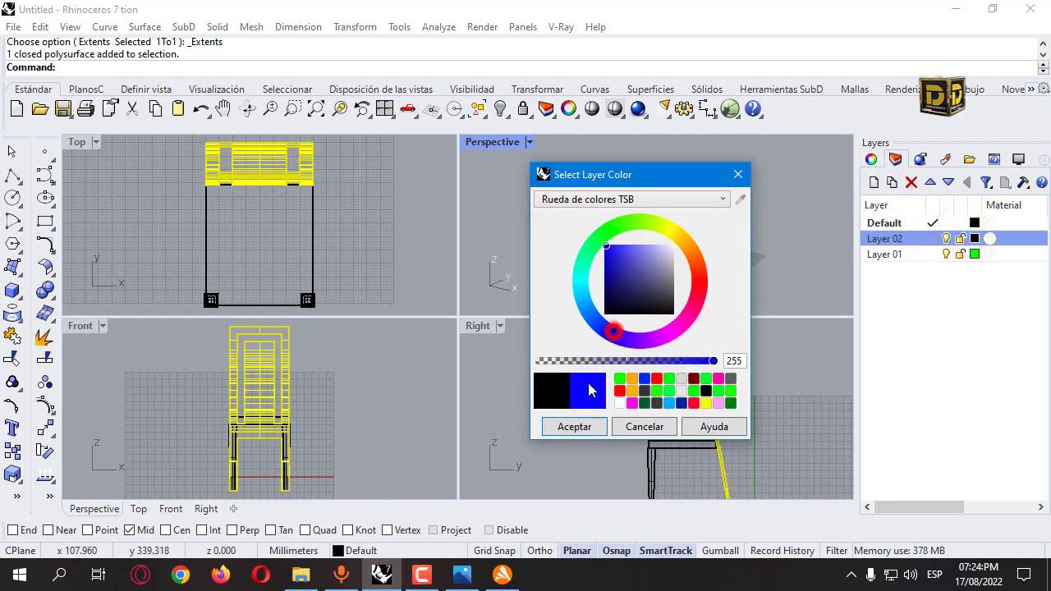
{"action": "left_click", "coordinate": [575, 425]}
{"action": "right_click", "coordinate": [896, 243]}
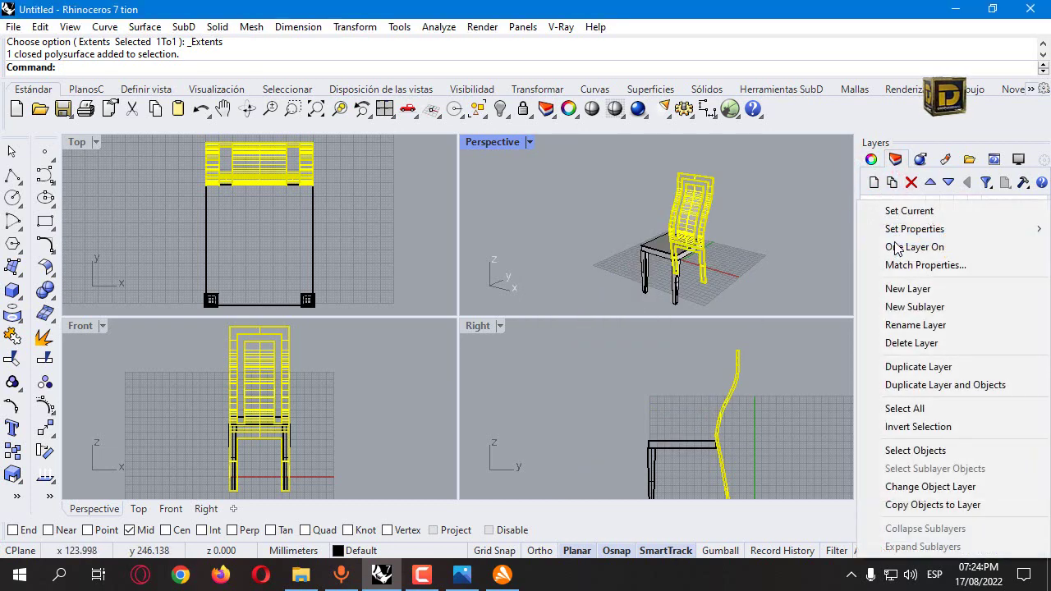
{"action": "left_click", "coordinate": [895, 487]}
{"action": "left_click", "coordinate": [757, 261]}
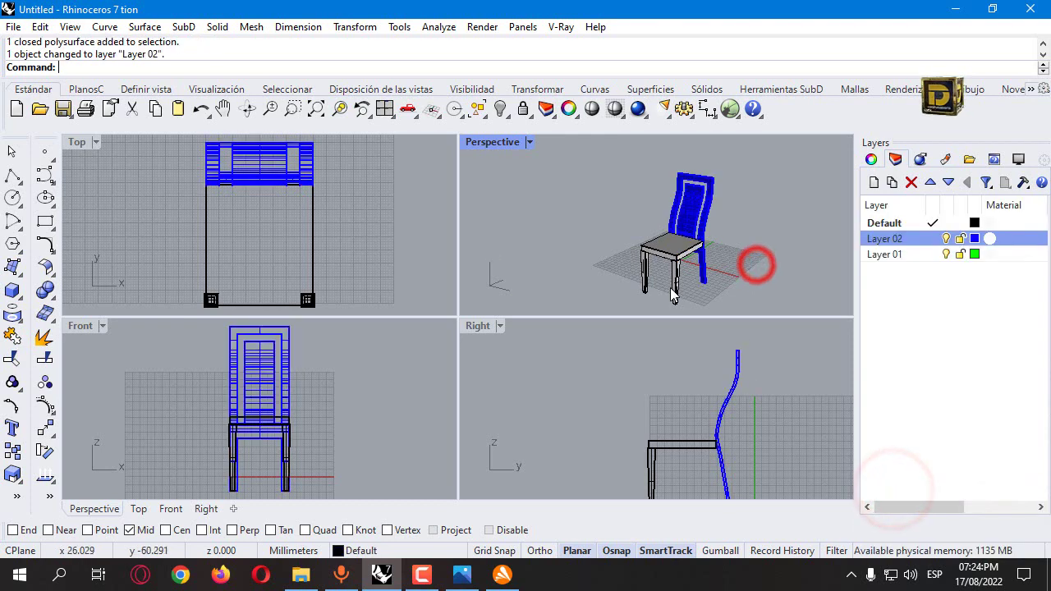
Move both front legs onto the blue layer, Layer 02.
{"action": "left_click", "coordinate": [668, 288]}
{"action": "left_click", "coordinate": [646, 283], "text": "shift"}
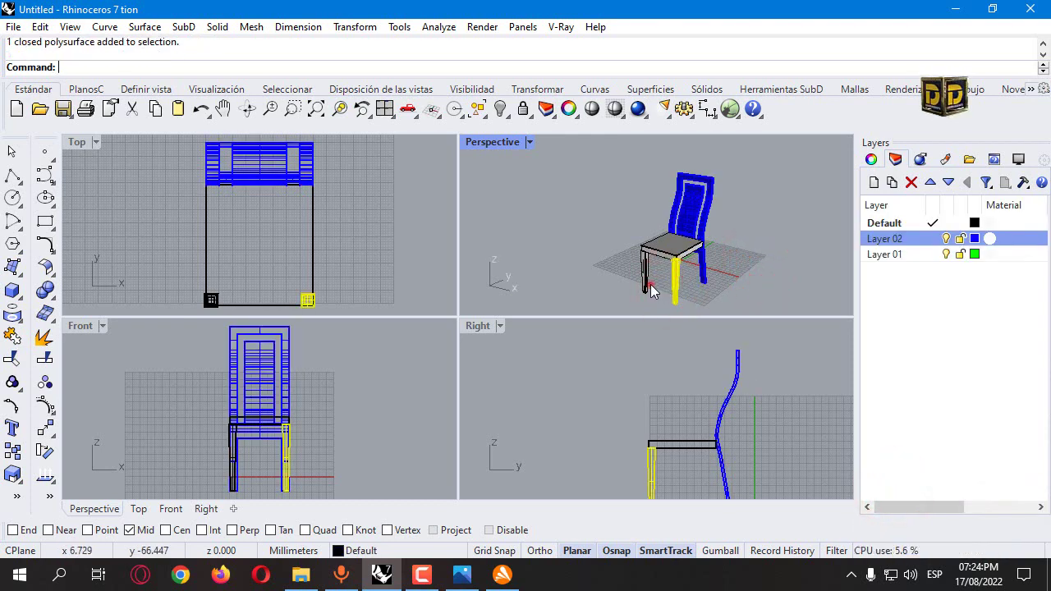
{"action": "right_click", "coordinate": [887, 242]}
{"action": "left_click", "coordinate": [891, 486]}
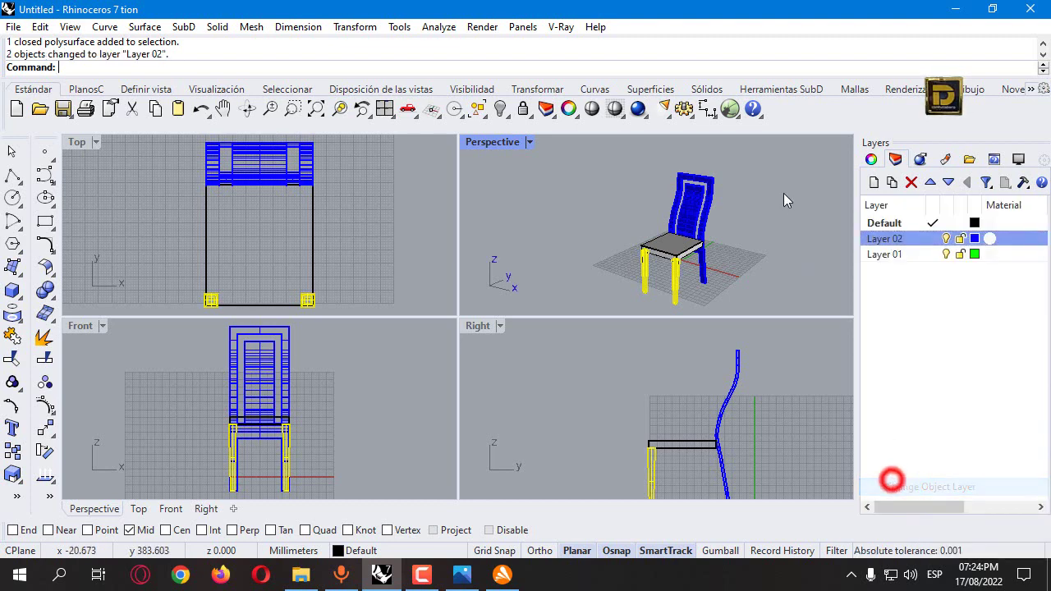
Create another new layer, colour it red and make it the current layer.
{"action": "right_click_drag", "start_coordinate": [608, 207], "coordinate": [763, 176]}
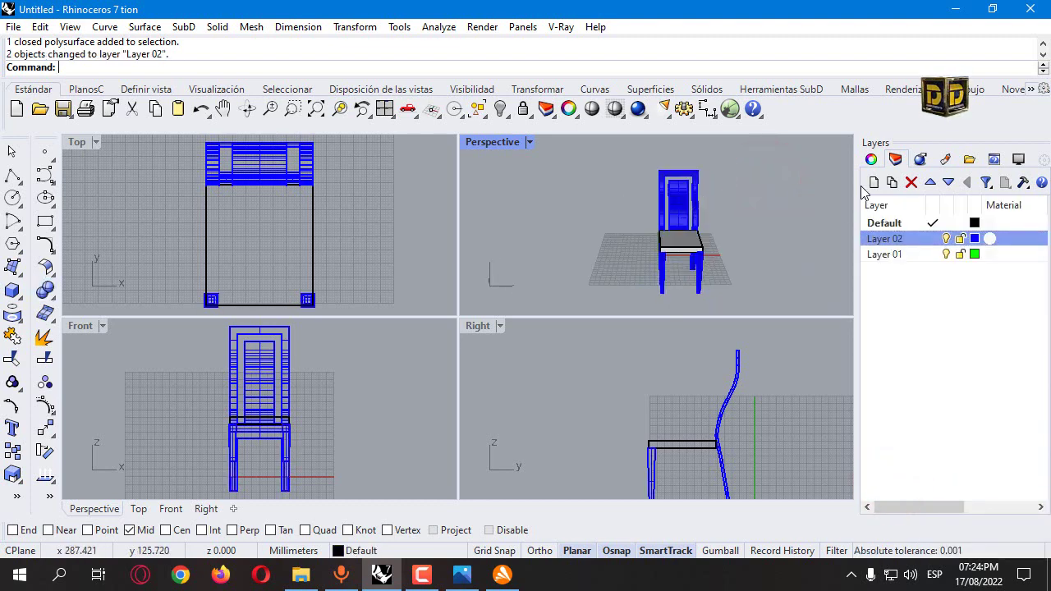
{"action": "right_click_drag", "start_coordinate": [842, 194], "coordinate": [721, 211]}
{"action": "scroll", "coordinate": [720, 211], "scroll_direction": "up", "scroll_amount": 3}
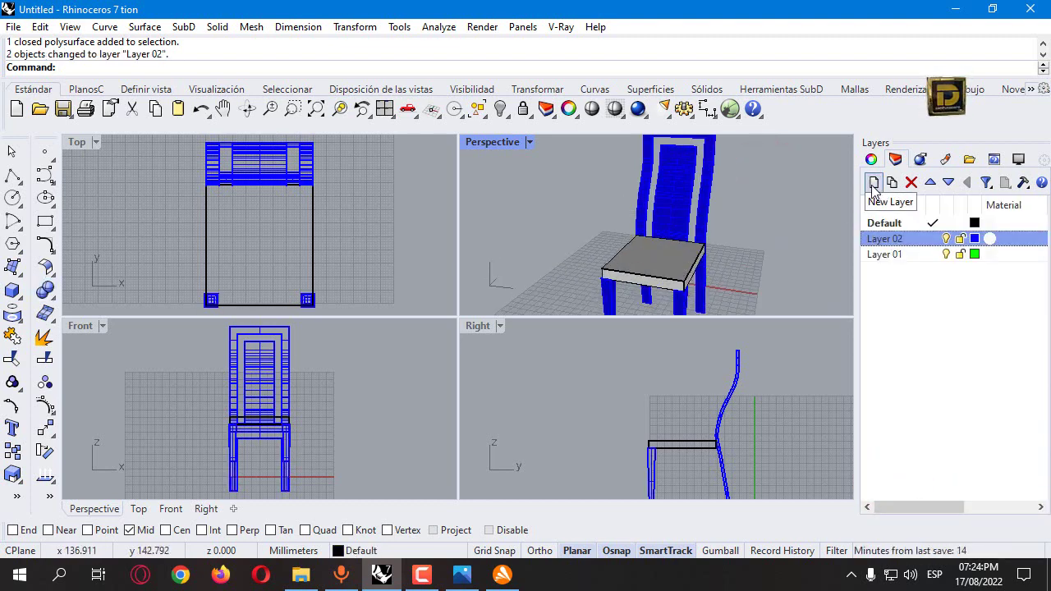
{"action": "left_click", "coordinate": [873, 183]}
{"action": "left_click", "coordinate": [975, 254]}
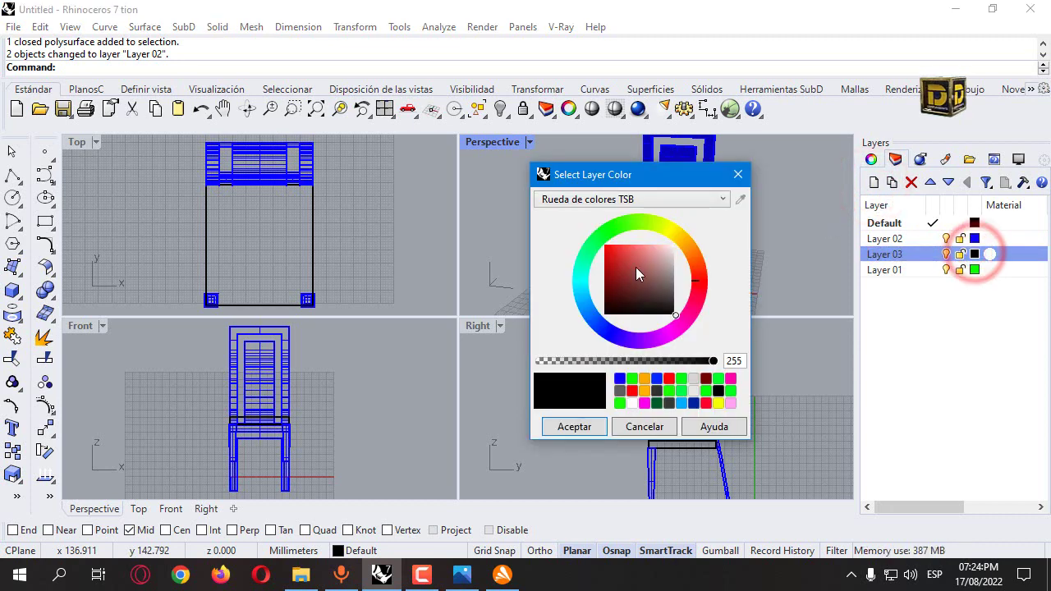
{"action": "left_click", "coordinate": [638, 274]}
{"action": "left_click", "coordinate": [589, 426]}
{"action": "left_click", "coordinate": [933, 254]}
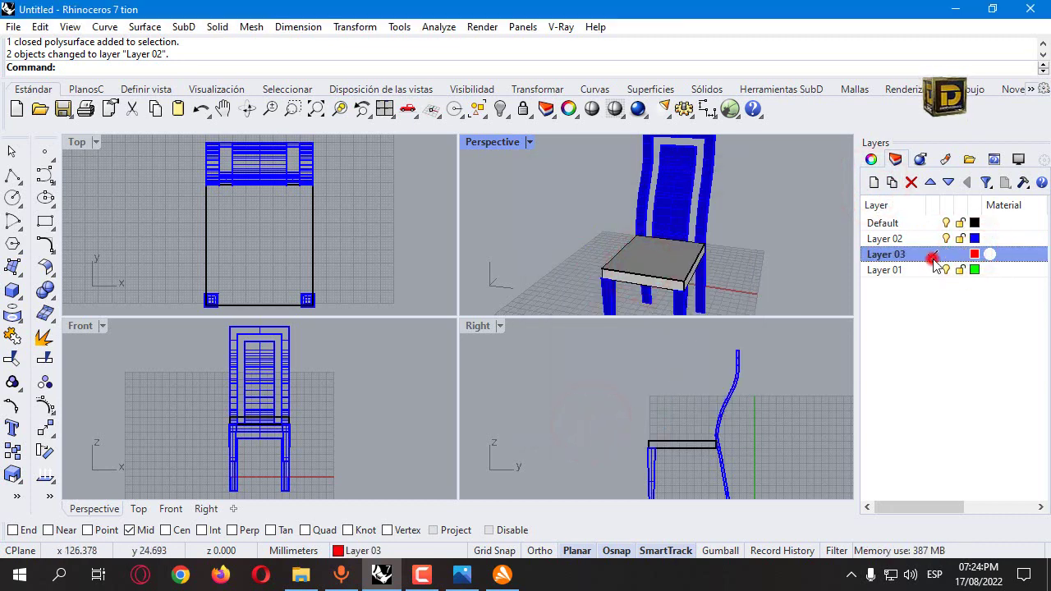
With only End snapping on, draw a 5 mm high box across the seat's top face, from front corner to opposite rear corner.
{"action": "left_click", "coordinate": [16, 294]}
{"action": "left_click", "coordinate": [41, 323]}
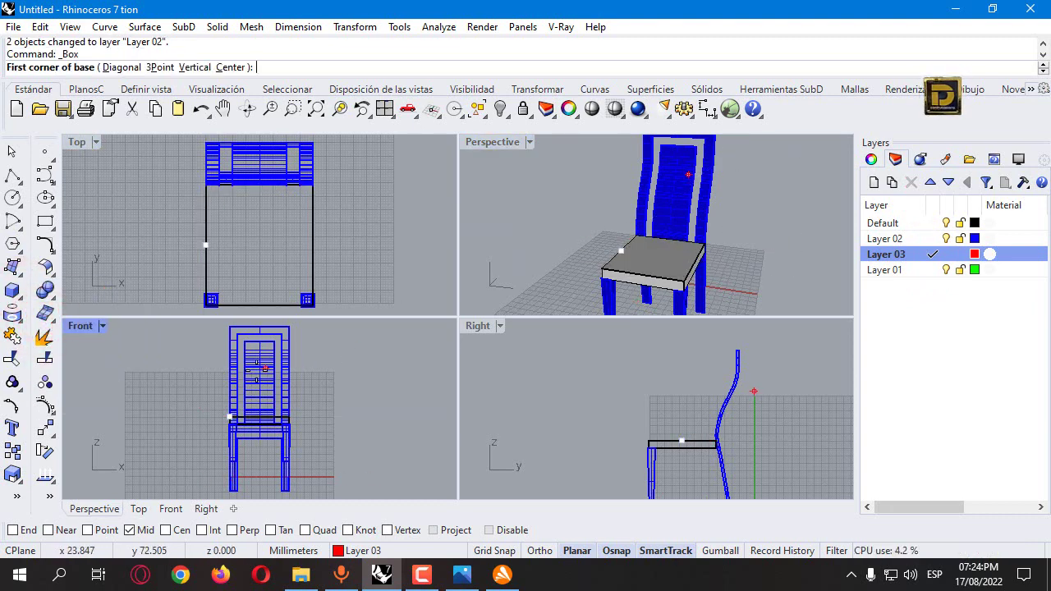
{"action": "left_click", "coordinate": [668, 556]}
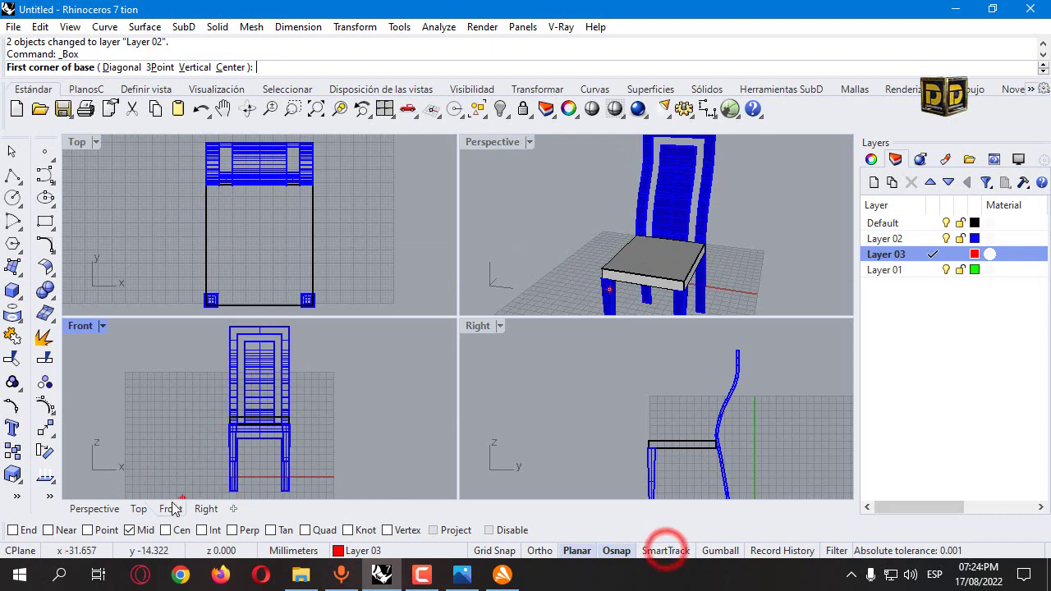
{"action": "left_click", "coordinate": [140, 530]}
{"action": "left_click", "coordinate": [13, 532]}
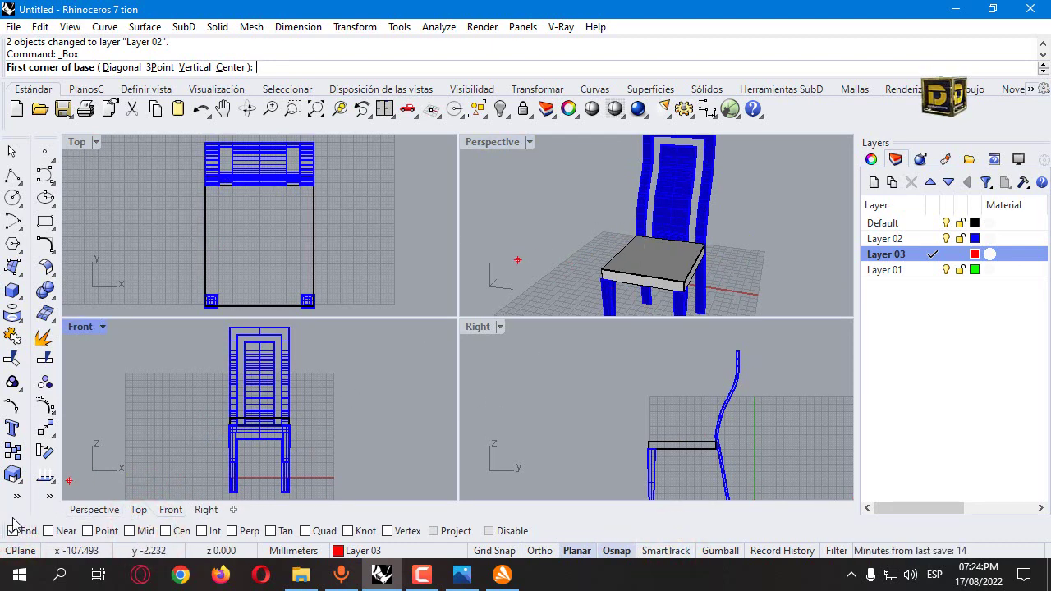
{"action": "left_click", "coordinate": [604, 270]}
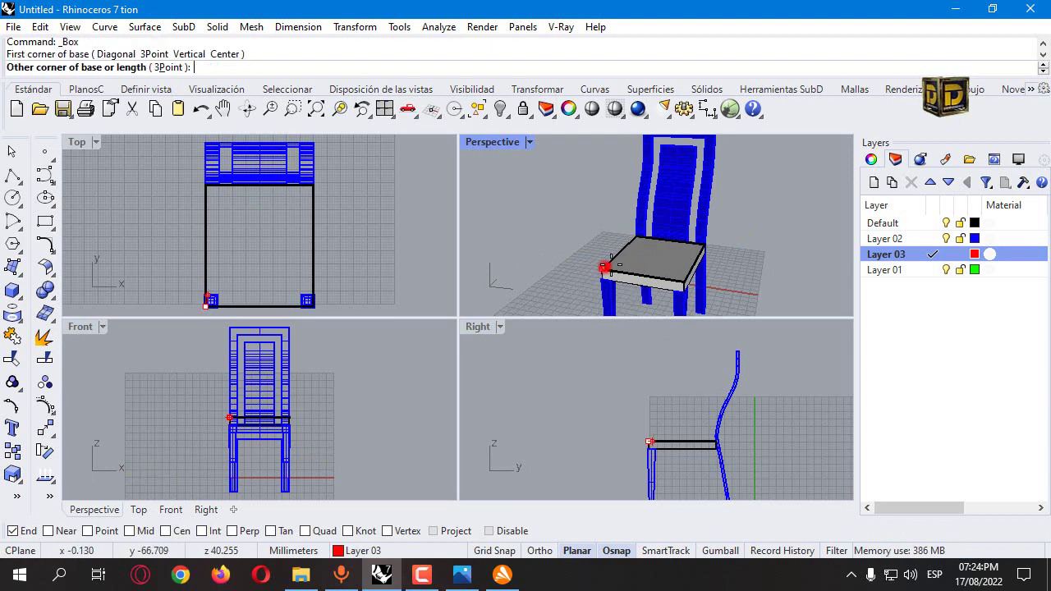
{"action": "left_click", "coordinate": [706, 242]}
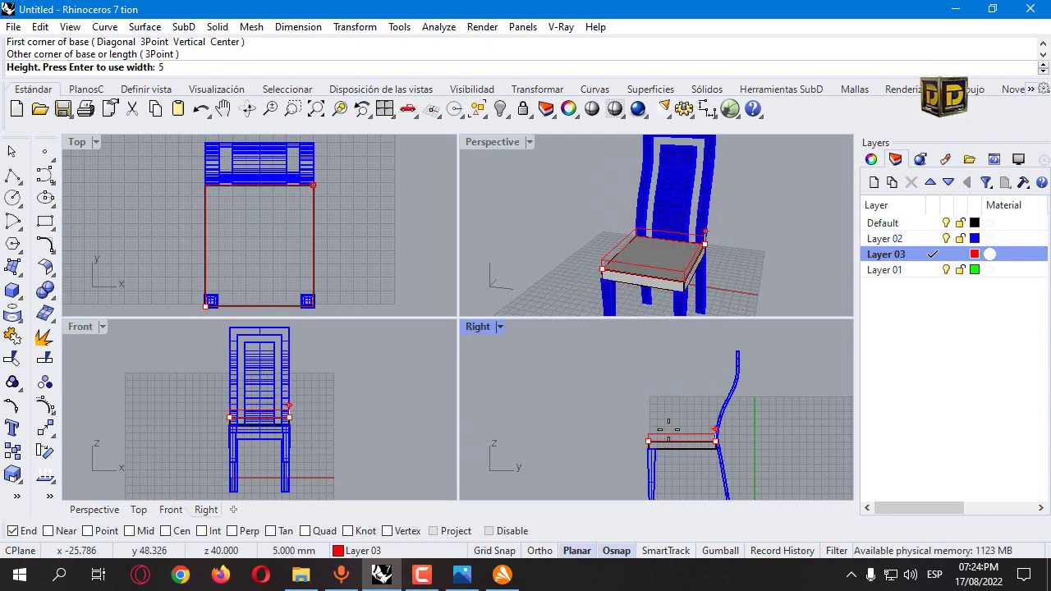
{"action": "type", "text": "5"}
{"action": "key", "text": "Return"}
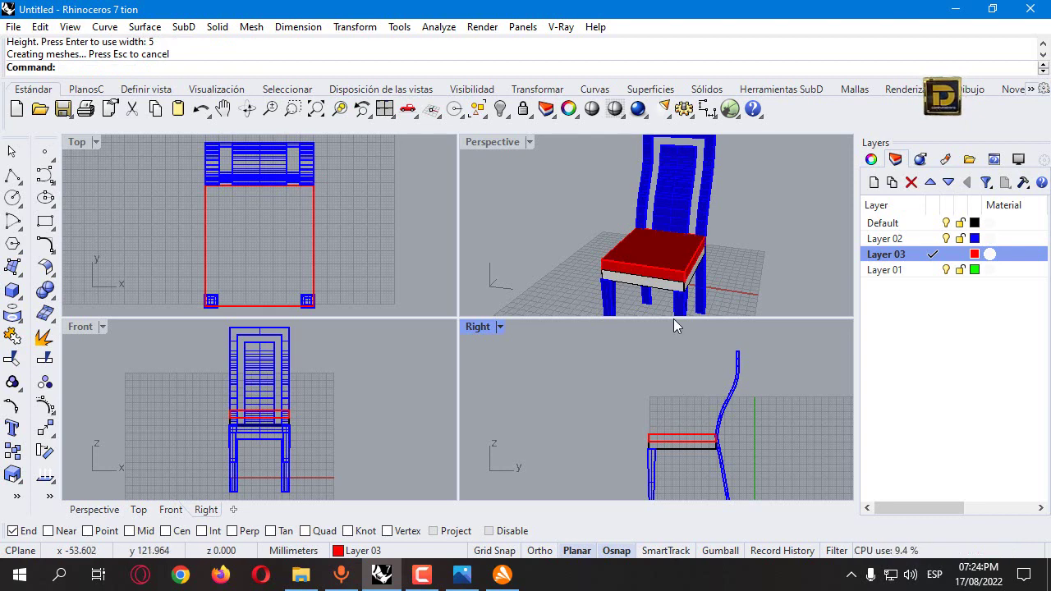
Isolate the new cushion box, hiding the rest of the chair.
{"action": "left_click", "coordinate": [635, 245]}
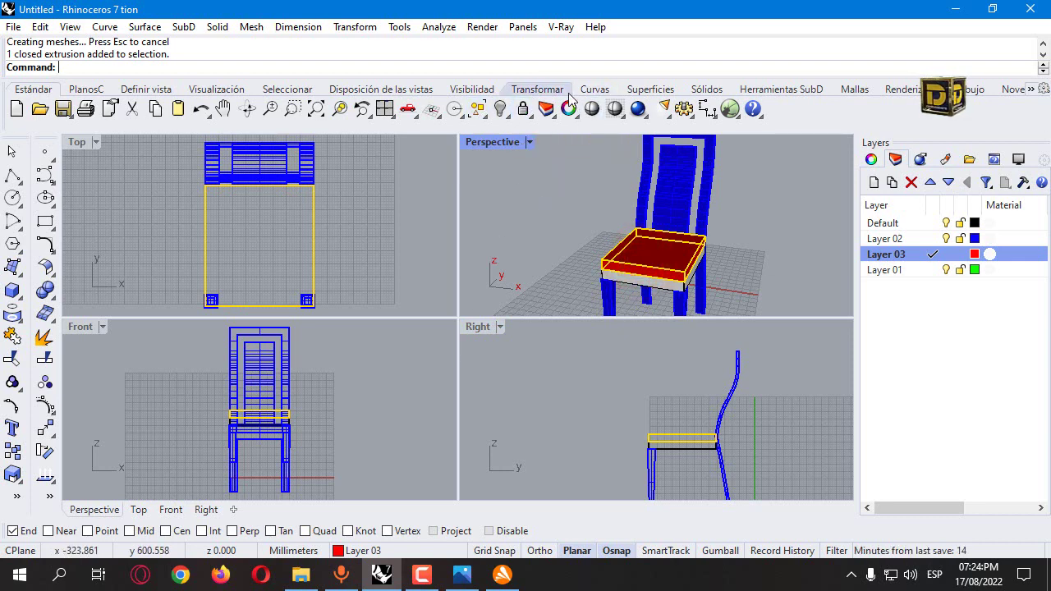
{"action": "left_click", "coordinate": [506, 119]}
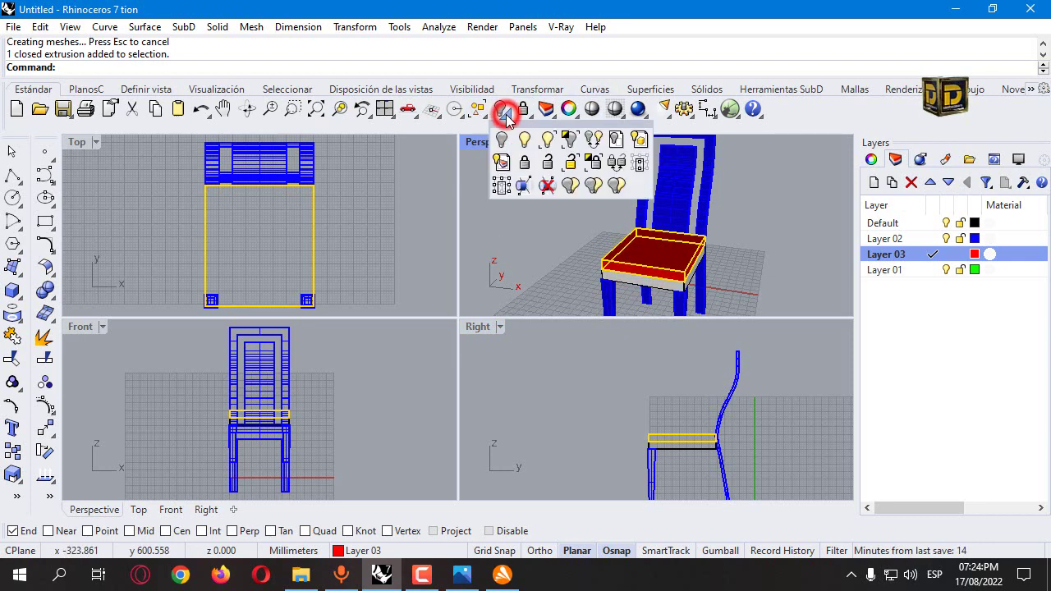
{"action": "left_click", "coordinate": [567, 139]}
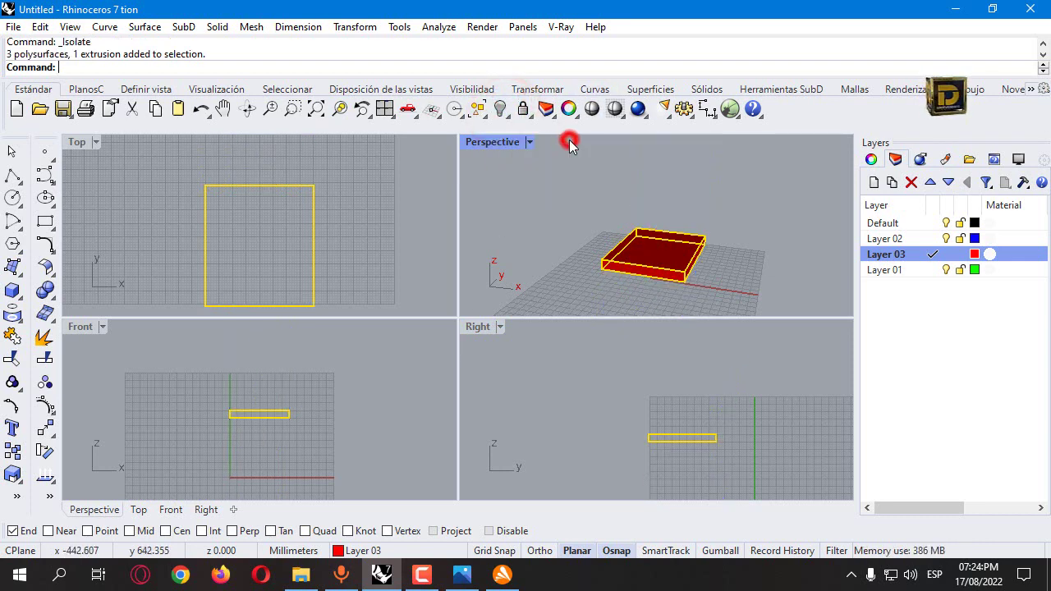
Fillet all edges of the cushion box with a radius of 2.4 mm.
{"action": "left_click", "coordinate": [36, 291]}
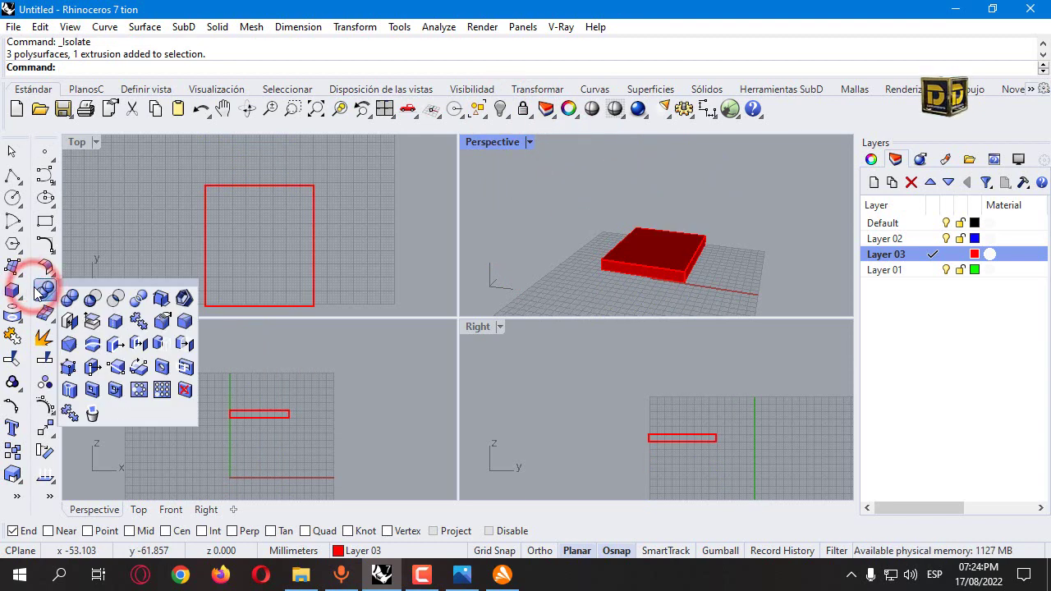
{"action": "left_click", "coordinate": [186, 325]}
{"action": "left_click", "coordinate": [232, 67]}
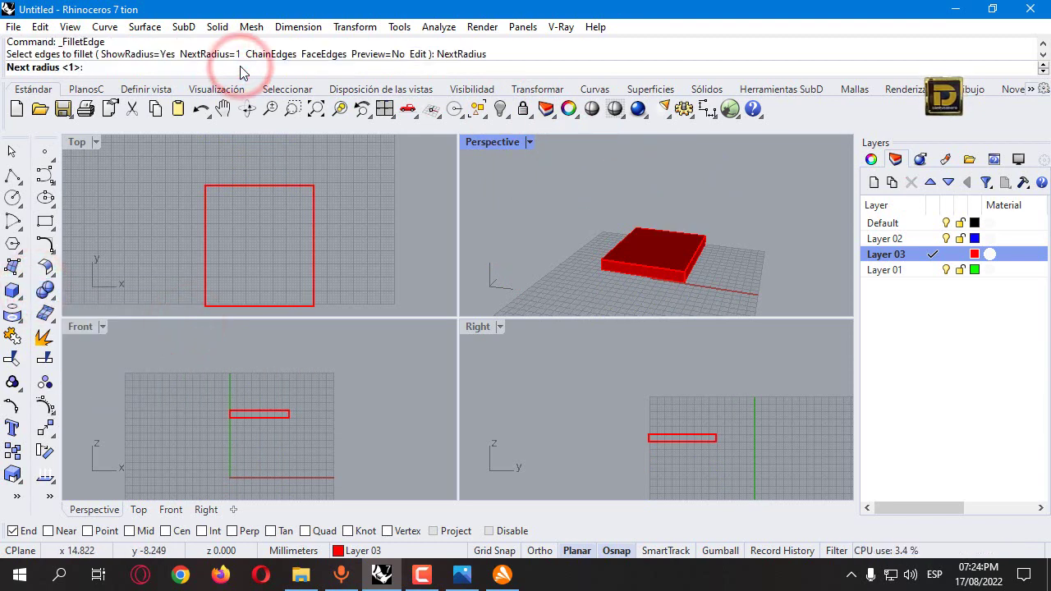
{"action": "type", "text": "2.4"}
{"action": "key", "text": "Return"}
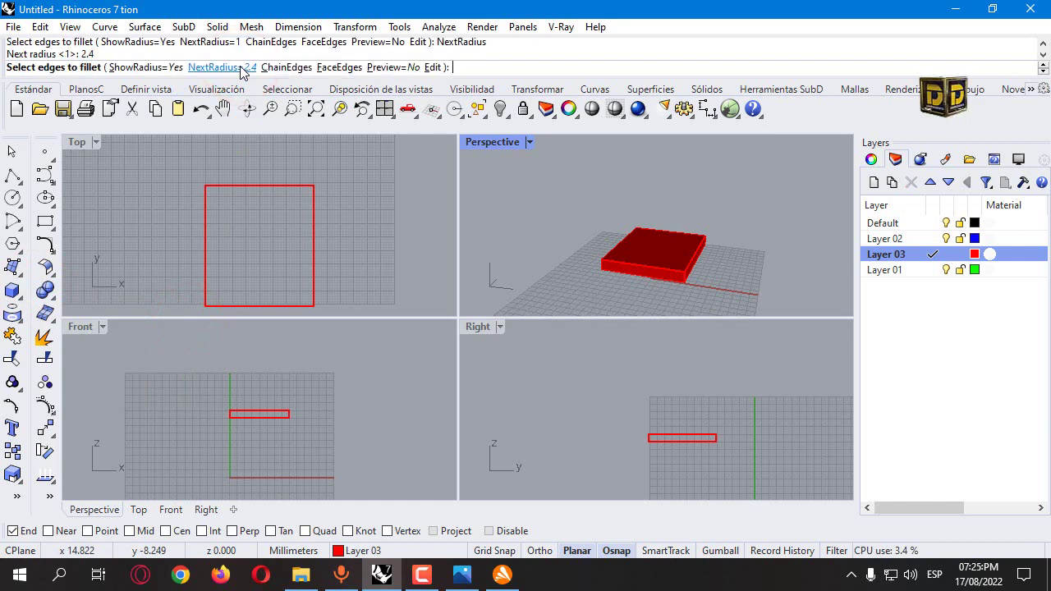
{"action": "left_click_drag", "start_coordinate": [592, 185], "coordinate": [703, 284]}
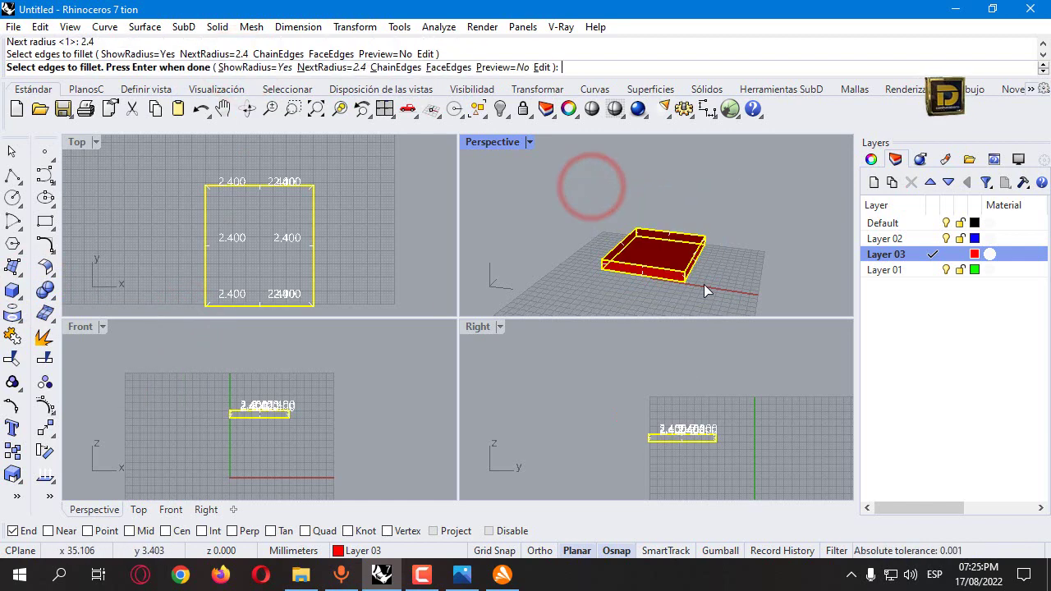
{"action": "key", "text": "Return"}
{"action": "key", "text": "Return"}
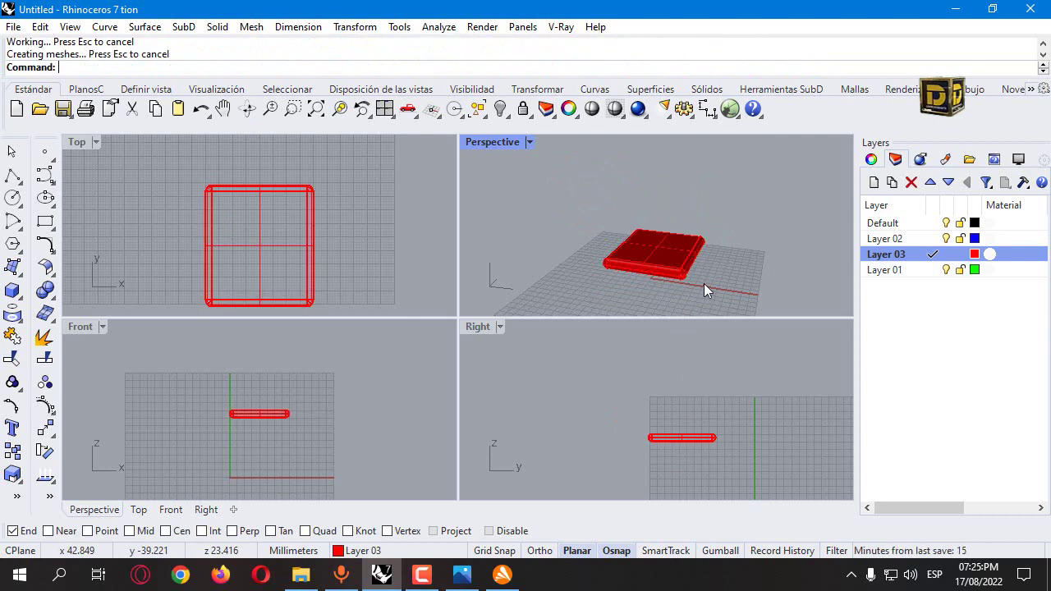
Unhide all objects and move the cushion about 2.6 mm straight down into the seat in the Right view.
{"action": "scroll", "coordinate": [692, 266], "scroll_direction": "up", "scroll_amount": 5}
{"action": "left_click", "coordinate": [522, 110]}
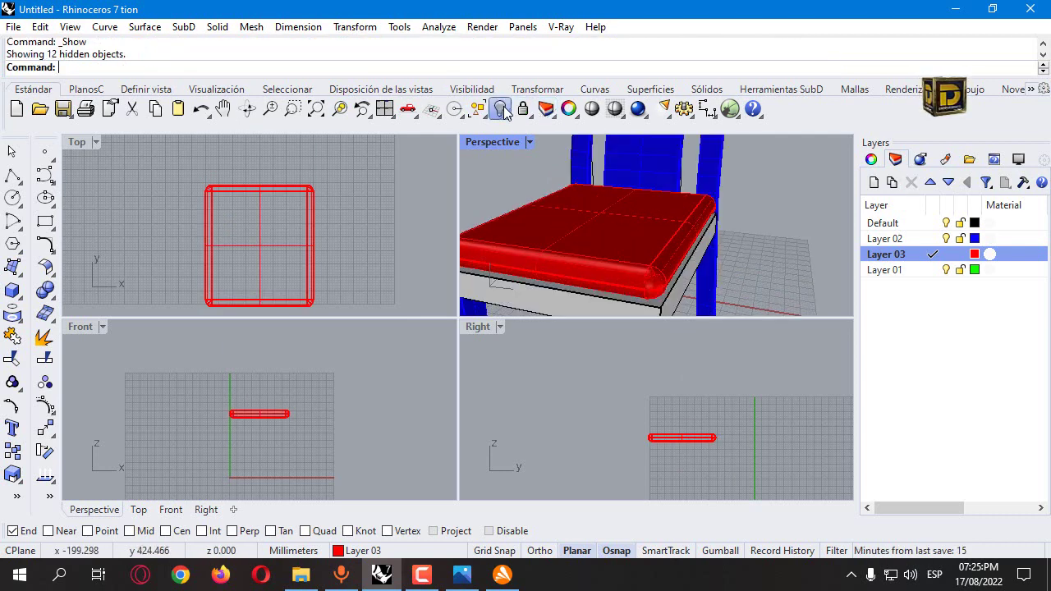
{"action": "left_click", "coordinate": [578, 220]}
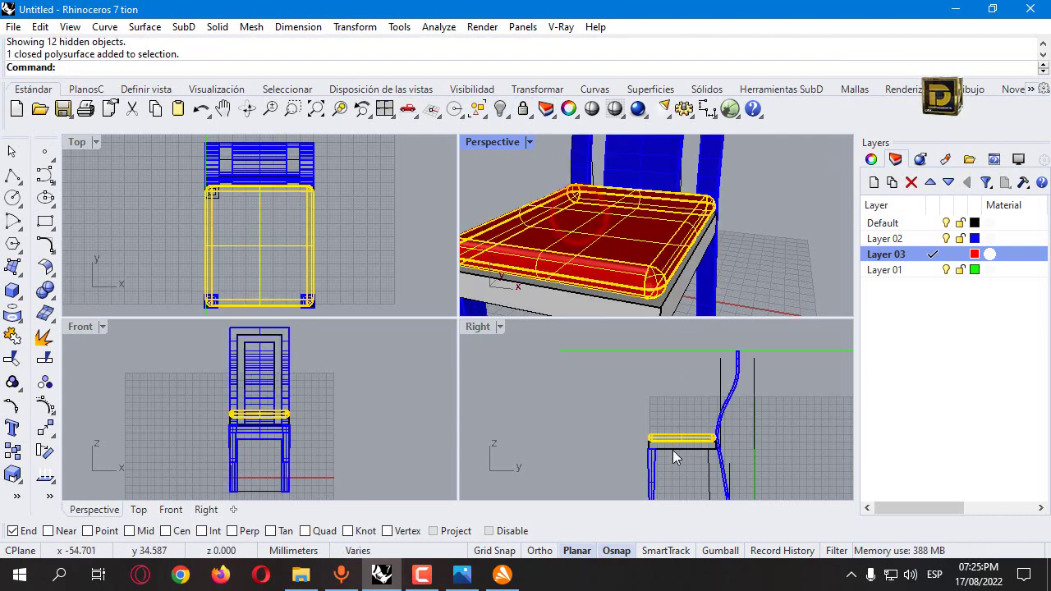
{"action": "scroll", "coordinate": [667, 450], "scroll_direction": "up", "scroll_amount": 5}
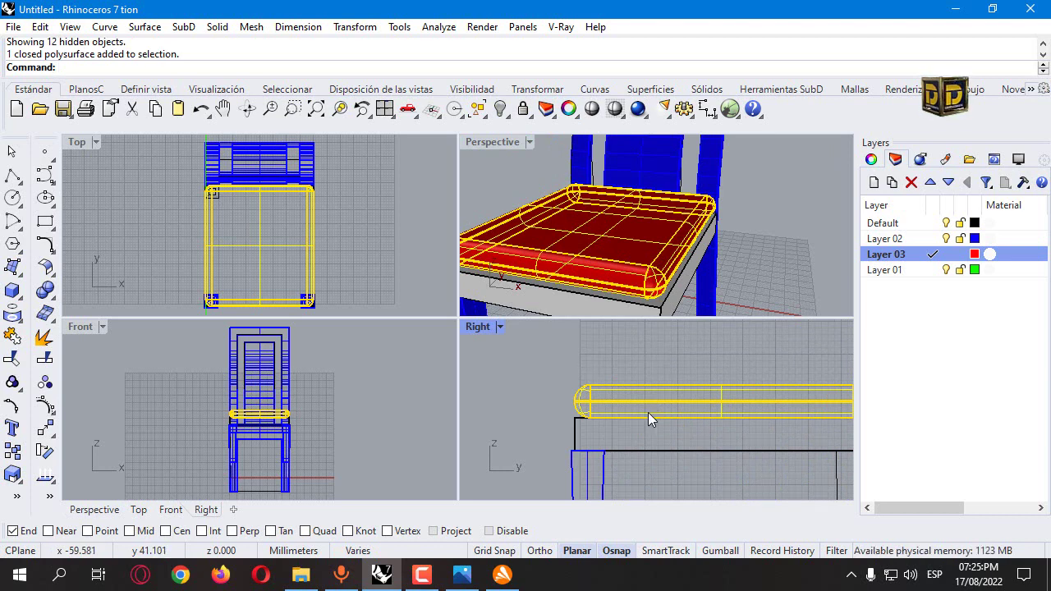
{"action": "scroll", "coordinate": [648, 408], "scroll_direction": "up", "scroll_amount": 2}
{"action": "left_click_drag", "start_coordinate": [650, 395], "coordinate": [648, 425]}
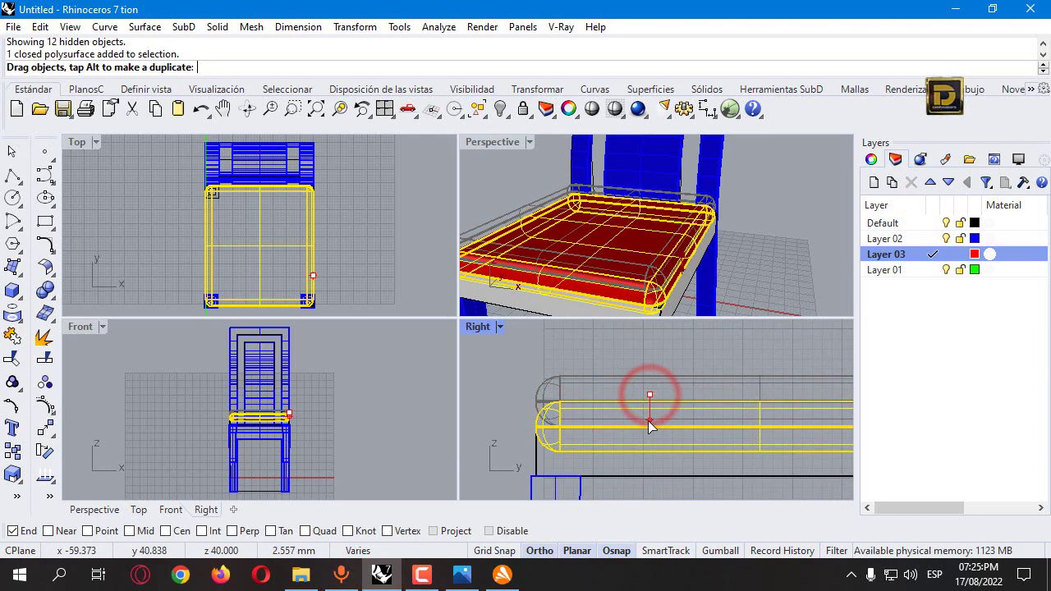
{"action": "left_click", "coordinate": [600, 381]}
Shell the seat block with a wall thickness of 1.2 mm, removing its bottom face.
{"action": "right_click_drag", "start_coordinate": [647, 312], "coordinate": [548, 202]}
{"action": "double_click", "coordinate": [472, 140]}
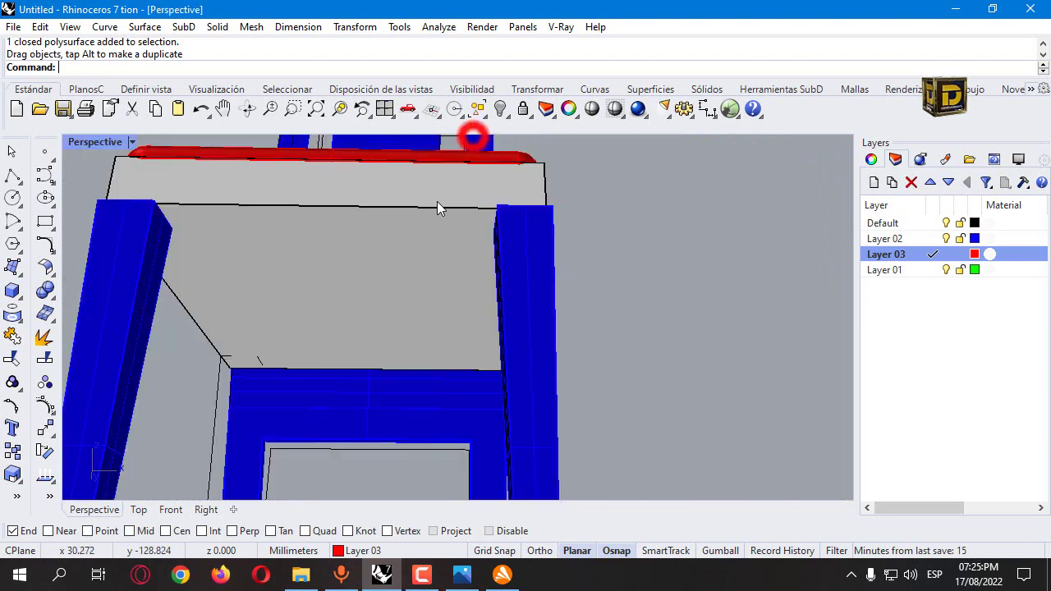
{"action": "scroll", "coordinate": [432, 230], "scroll_direction": "down", "scroll_amount": 5}
{"action": "right_click_drag", "start_coordinate": [429, 260], "coordinate": [472, 303]}
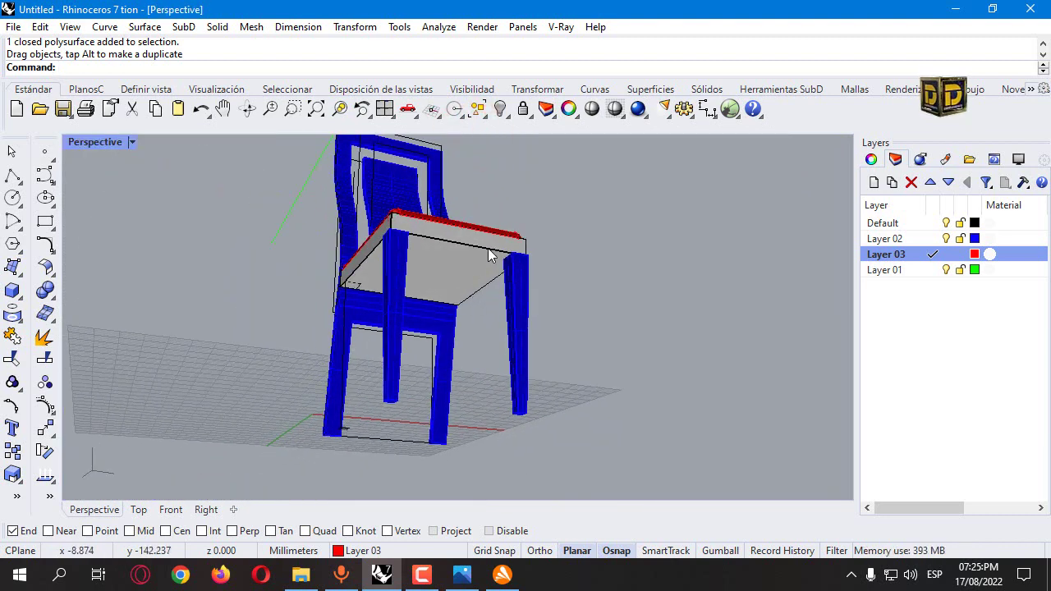
{"action": "left_click", "coordinate": [43, 271]}
{"action": "left_click", "coordinate": [46, 289]}
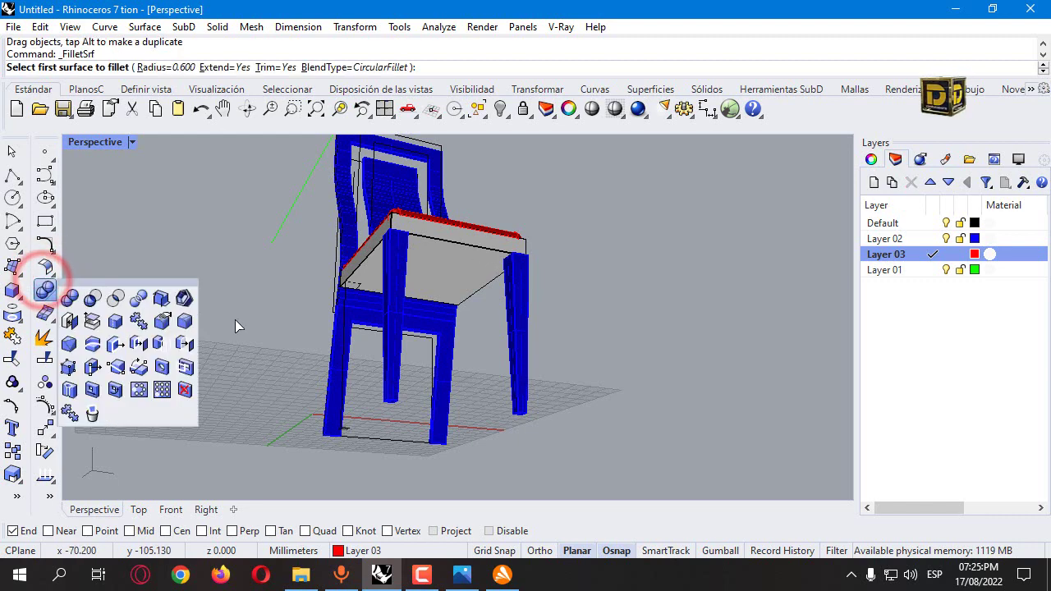
{"action": "left_click", "coordinate": [183, 296]}
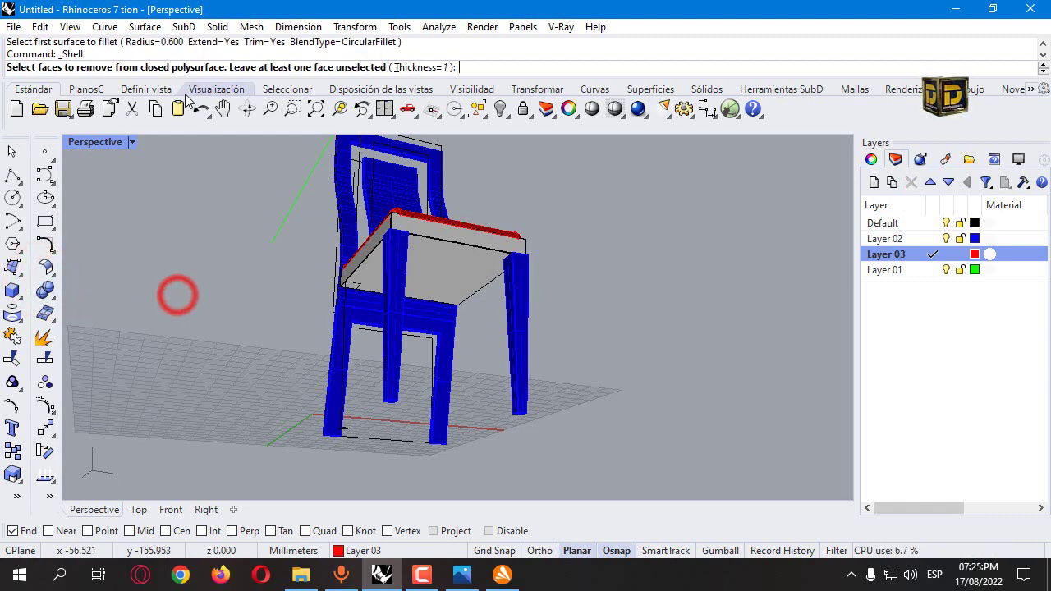
{"action": "left_click", "coordinate": [438, 68]}
{"action": "type", "text": "1"}
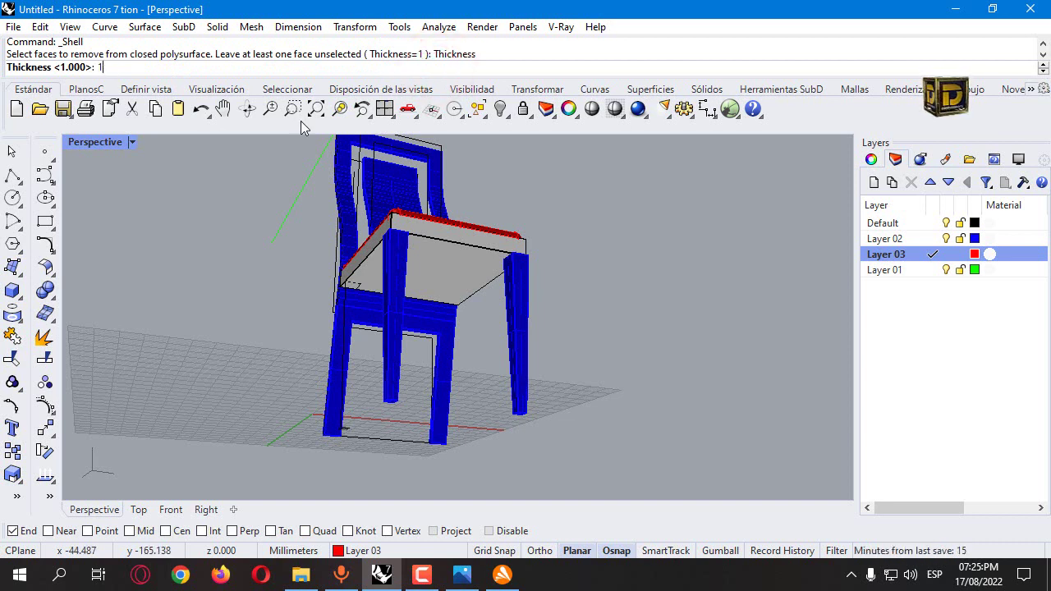
{"action": "type", "text": "4.2.2"}
{"action": "key", "text": "Return"}
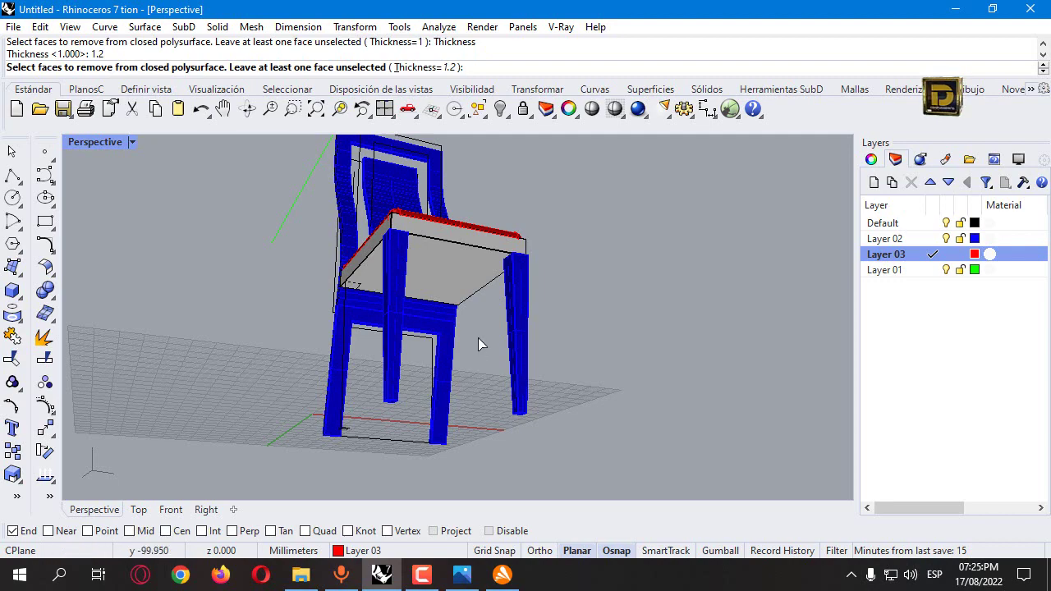
{"action": "left_click", "coordinate": [445, 294]}
{"action": "right_click", "coordinate": [448, 277]}
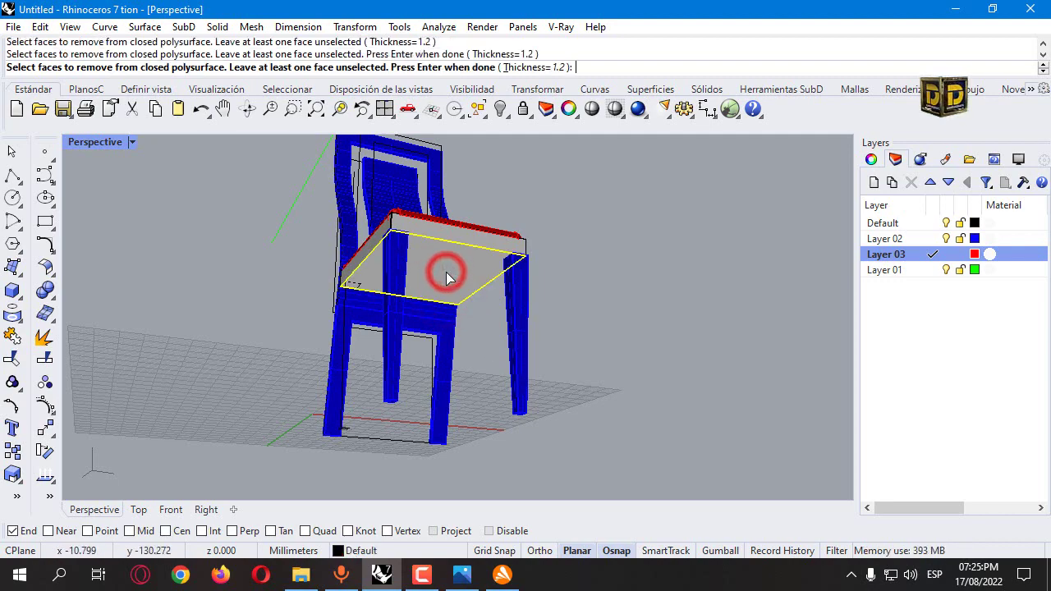
Boolean-subtract the shelled seat from the cushion with DeleteInput set to No, keeping the seat.
{"action": "right_click_drag", "start_coordinate": [447, 277], "coordinate": [408, 261]}
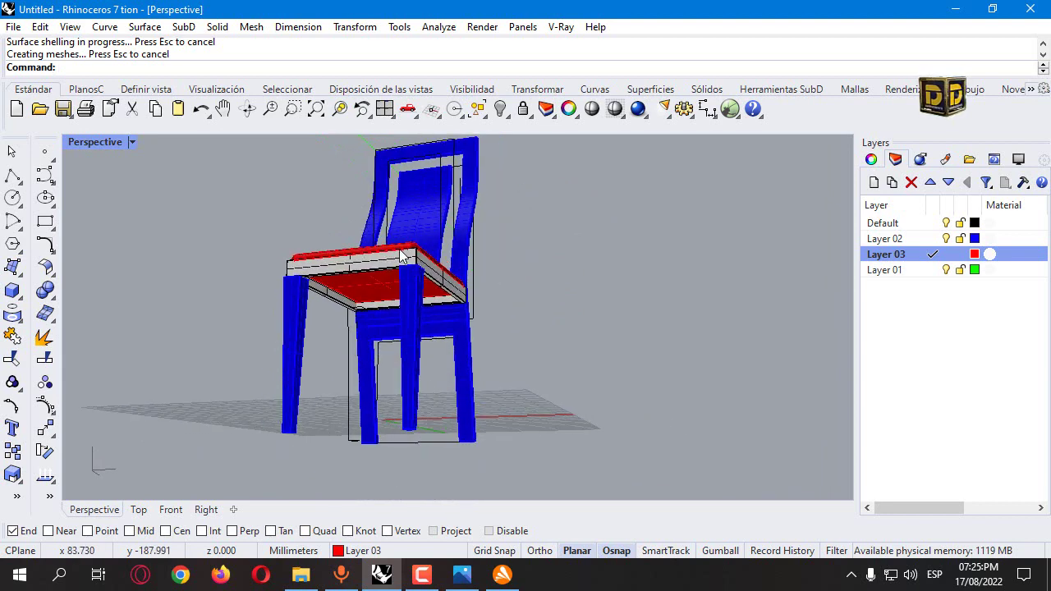
{"action": "left_click", "coordinate": [400, 258]}
{"action": "left_click", "coordinate": [256, 246]}
{"action": "right_click_drag", "start_coordinate": [129, 233], "coordinate": [56, 289]}
{"action": "left_click", "coordinate": [47, 294]}
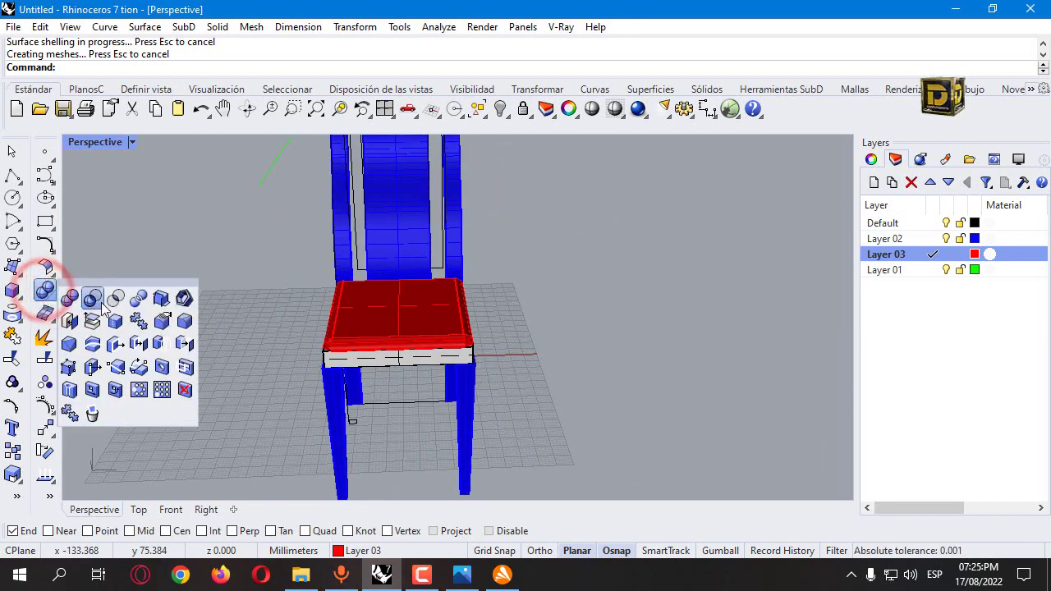
{"action": "left_click", "coordinate": [101, 301]}
{"action": "left_click", "coordinate": [380, 312]}
{"action": "right_click", "coordinate": [380, 312]}
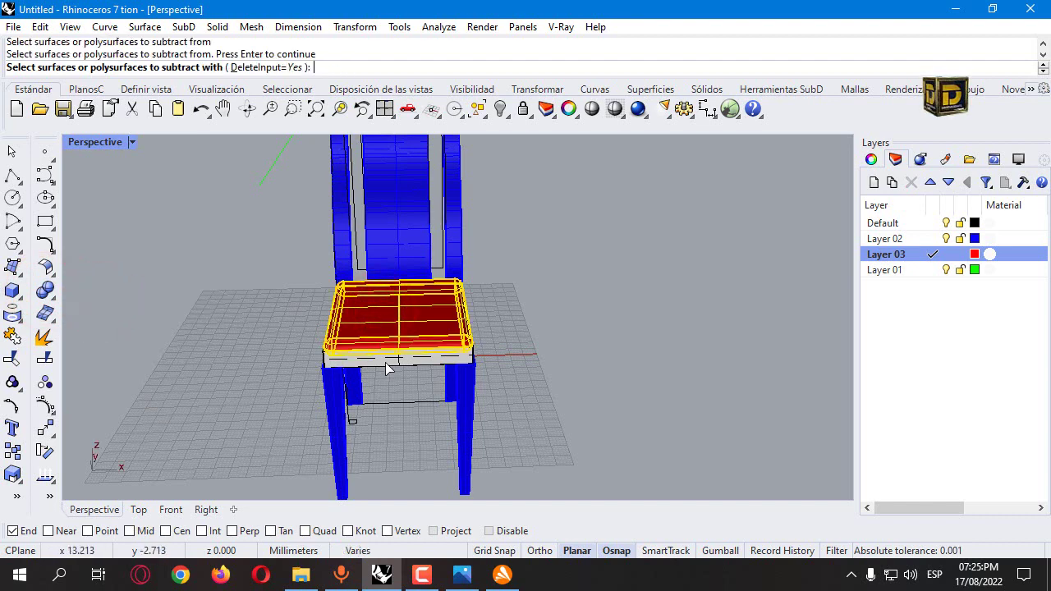
{"action": "left_click", "coordinate": [384, 362]}
{"action": "left_click", "coordinate": [402, 68]}
{"action": "key", "text": "Return"}
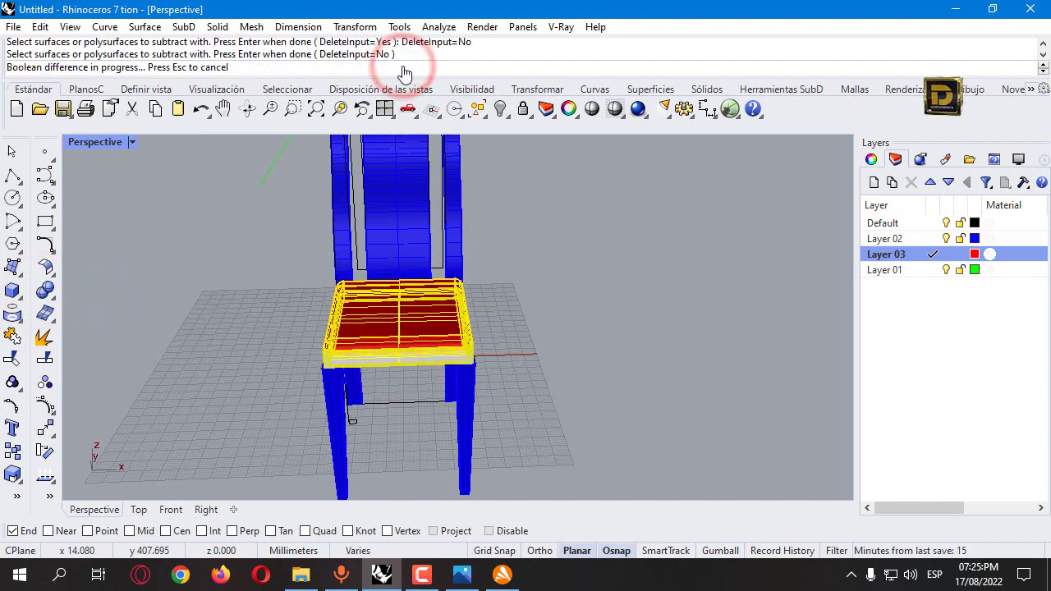
Delete the leftover piece of the cushion inside the seat shell.
{"action": "right_click_drag", "start_coordinate": [476, 265], "coordinate": [484, 330]}
{"action": "left_click", "coordinate": [425, 277]}
{"action": "key", "text": "Delete"}
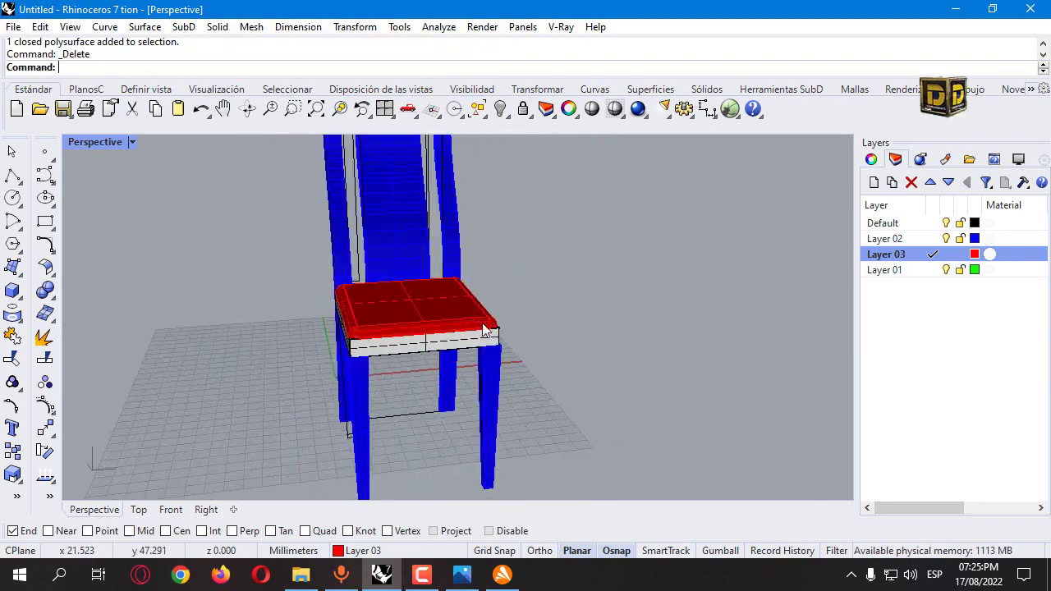
Draw a small, nearly square rectangle just inside the upper-left corner of the backrest's inner panel in the Front view.
{"action": "scroll", "coordinate": [409, 259], "scroll_direction": "down", "scroll_amount": 5}
{"action": "scroll", "coordinate": [358, 240], "scroll_direction": "up", "scroll_amount": 4}
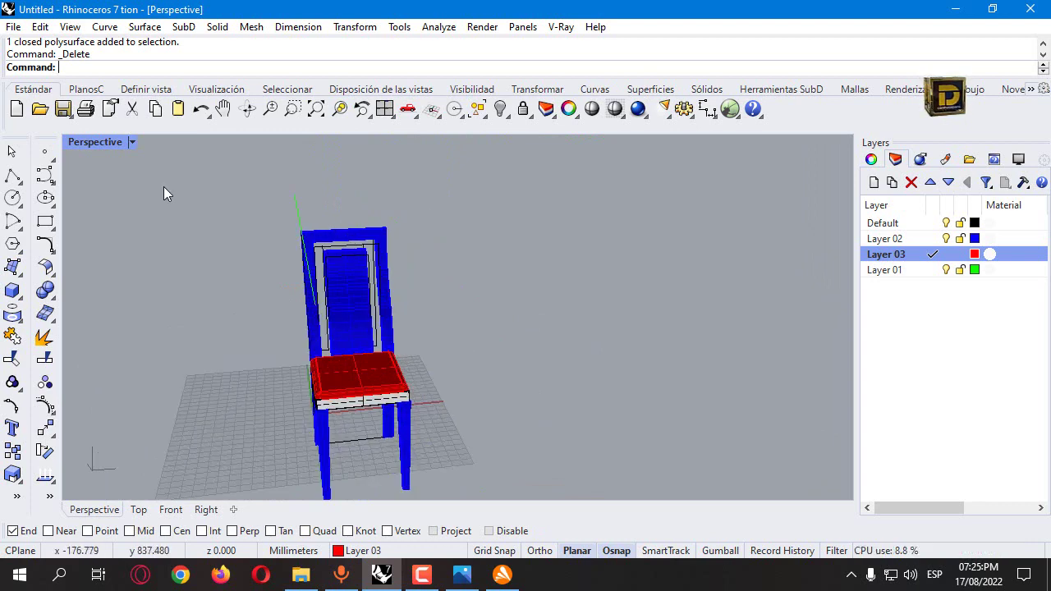
{"action": "double_click", "coordinate": [103, 141]}
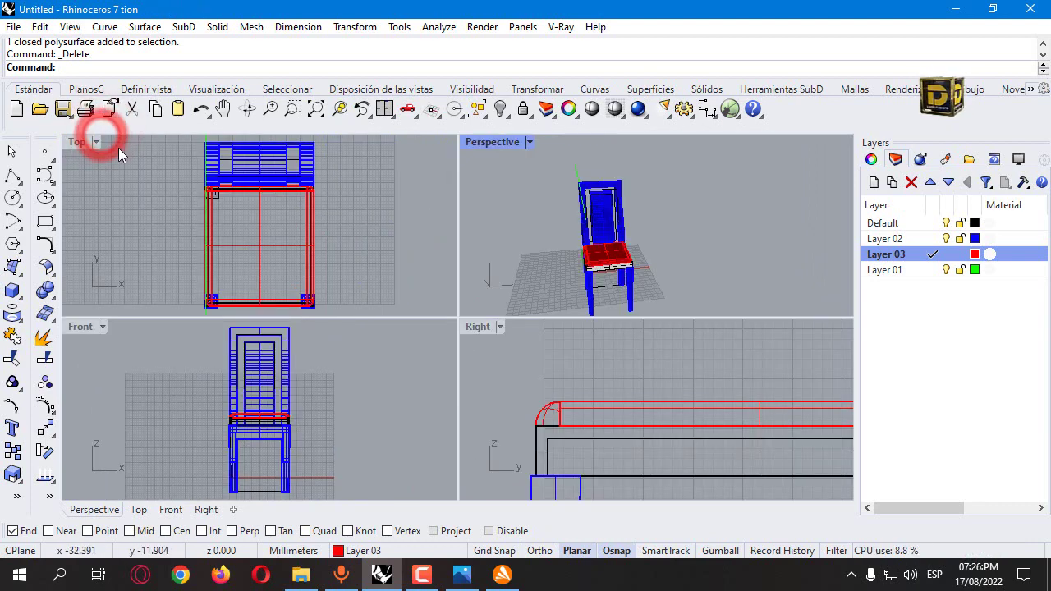
{"action": "scroll", "coordinate": [261, 364], "scroll_direction": "up", "scroll_amount": 3}
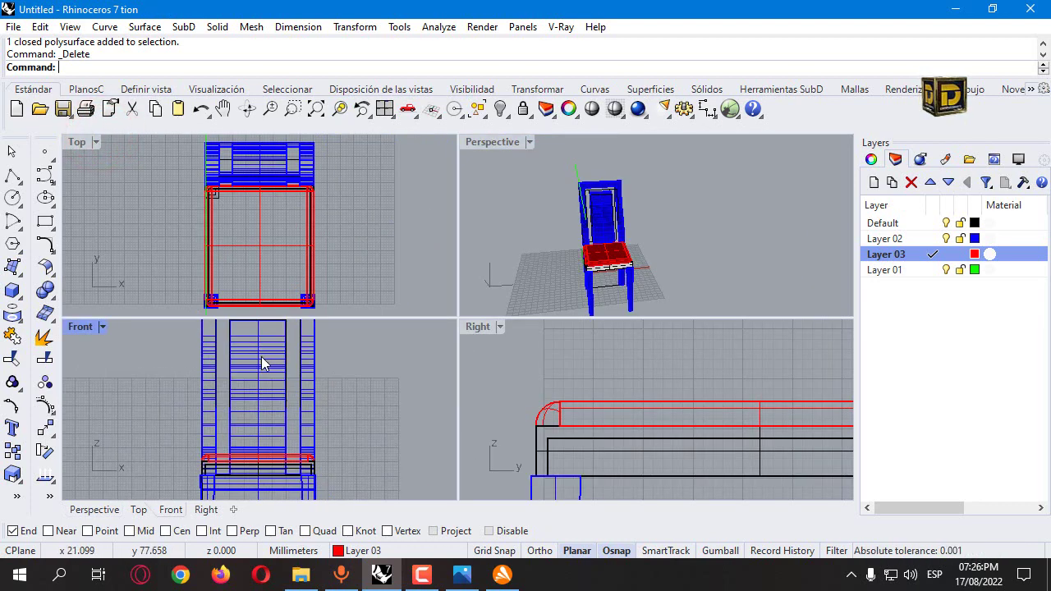
{"action": "double_click", "coordinate": [87, 328]}
{"action": "scroll", "coordinate": [467, 403], "scroll_direction": "down", "scroll_amount": 5}
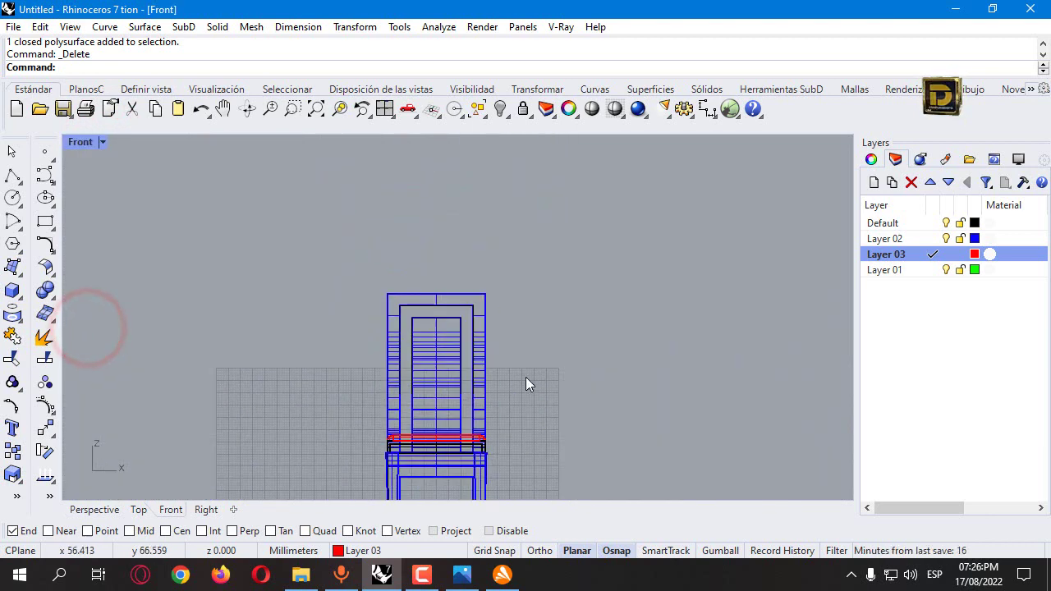
{"action": "left_click", "coordinate": [46, 220]}
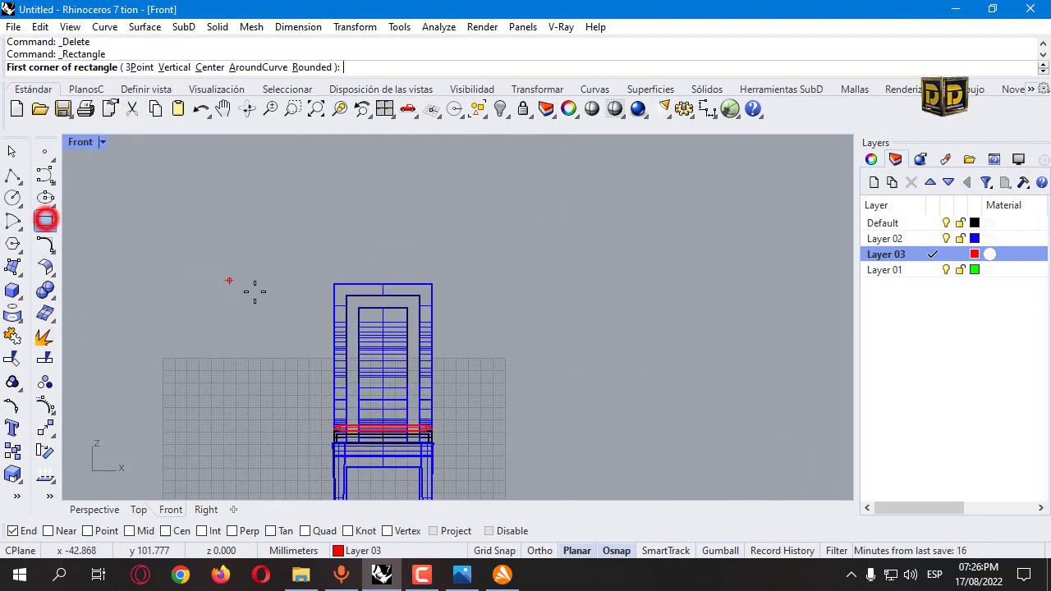
{"action": "scroll", "coordinate": [369, 281], "scroll_direction": "up", "scroll_amount": 6}
{"action": "left_click", "coordinate": [339, 349]}
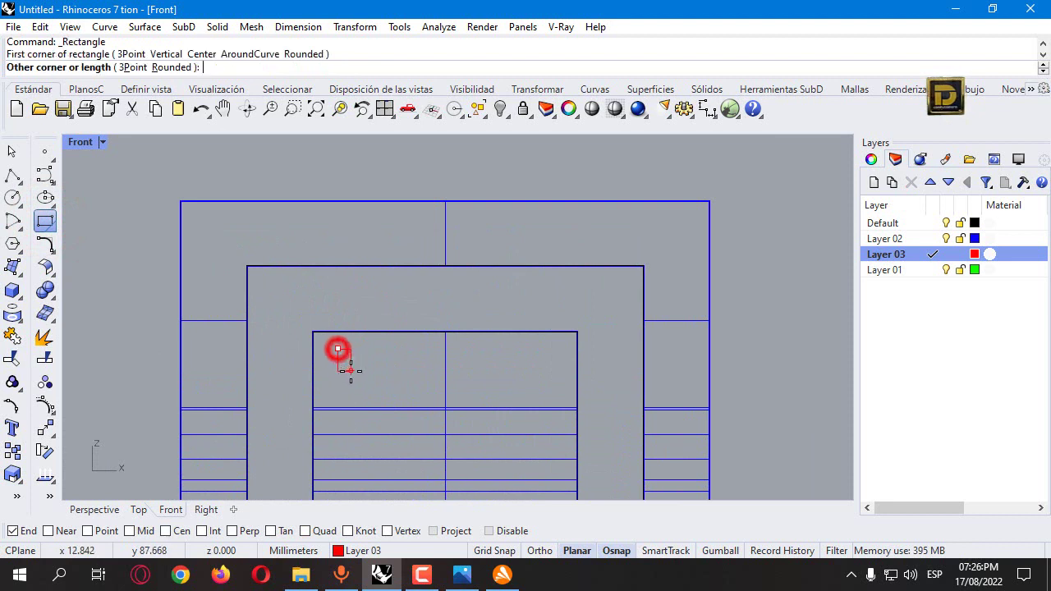
{"action": "left_click", "coordinate": [370, 380]}
{"action": "left_click", "coordinate": [368, 373]}
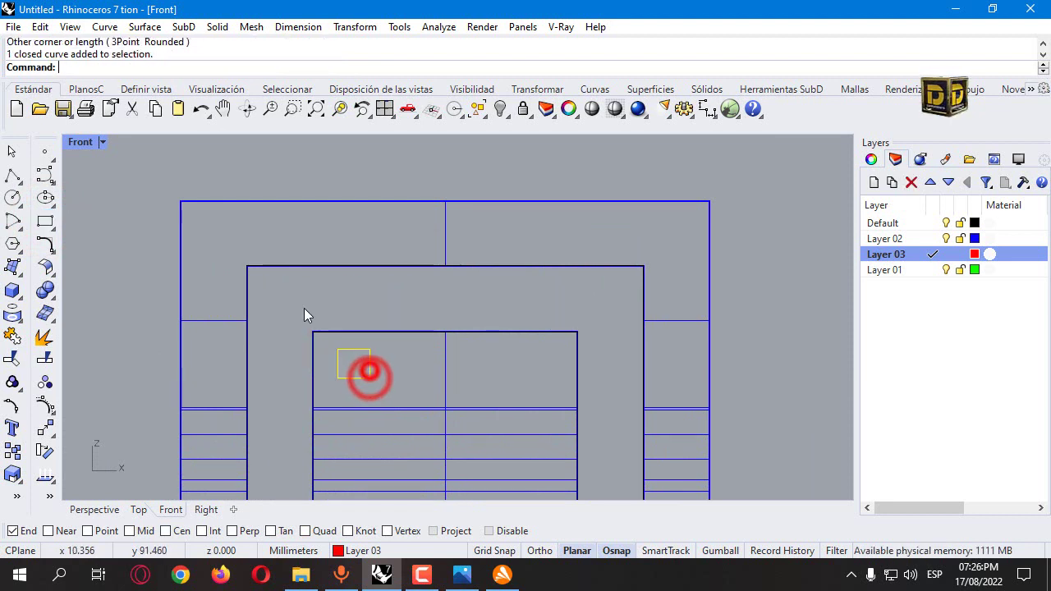
Offset the small rectangle inward with the ThroughPoint option to form a narrow, nested frame.
{"action": "left_click", "coordinate": [45, 244]}
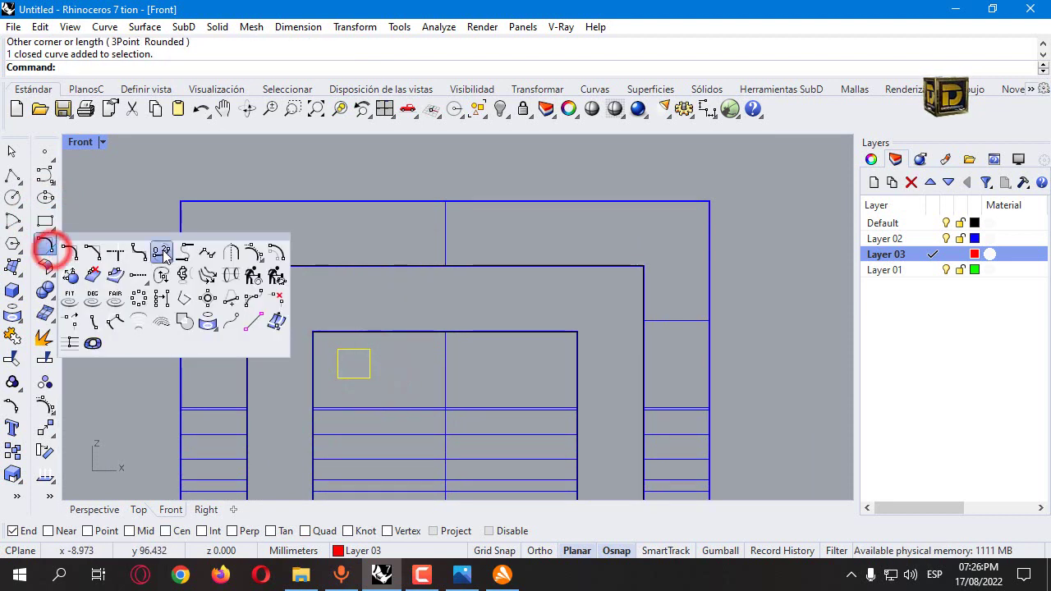
{"action": "left_click", "coordinate": [274, 253]}
{"action": "left_click", "coordinate": [282, 67]}
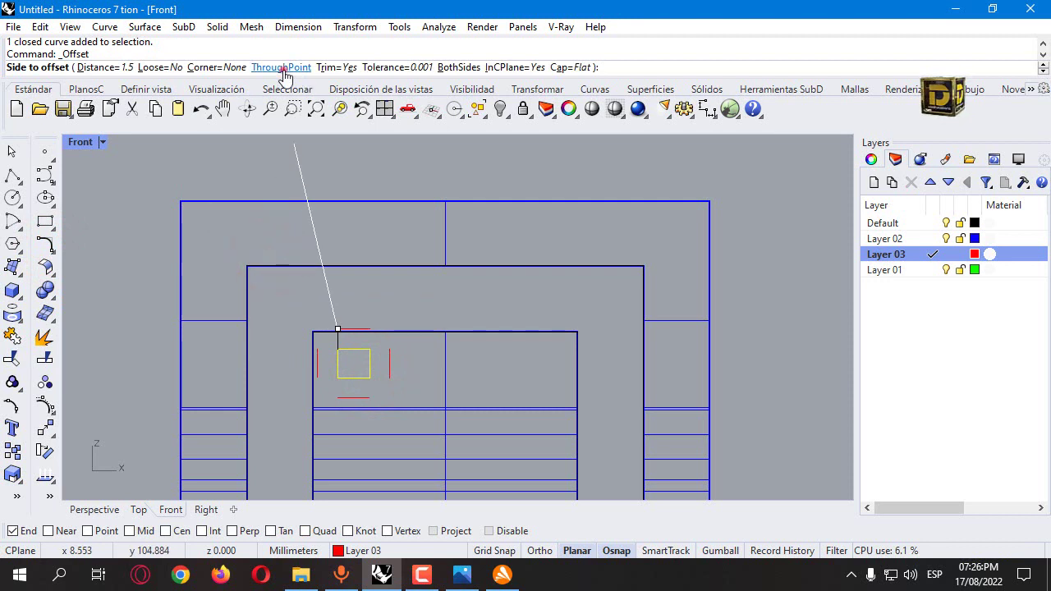
{"action": "scroll", "coordinate": [344, 353], "scroll_direction": "up", "scroll_amount": 4}
{"action": "left_click", "coordinate": [350, 359]}
{"action": "scroll", "coordinate": [349, 360], "scroll_direction": "up", "scroll_amount": 1}
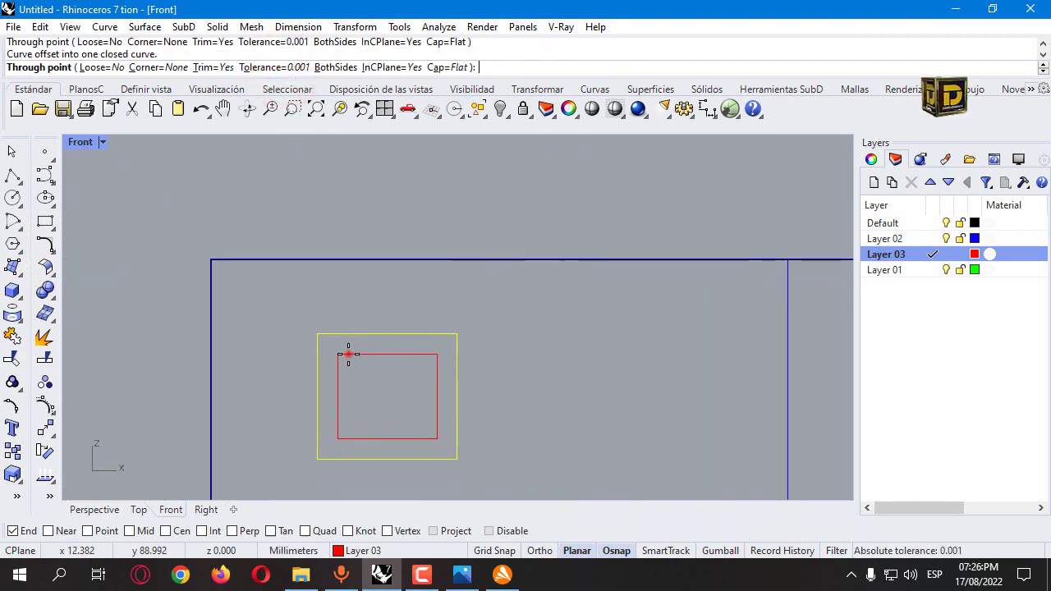
{"action": "left_click", "coordinate": [347, 352]}
Copy the nested rectangle pair about 4 mm horizontally towards the panel's centre line.
{"action": "left_click_drag", "start_coordinate": [411, 301], "coordinate": [286, 369]}
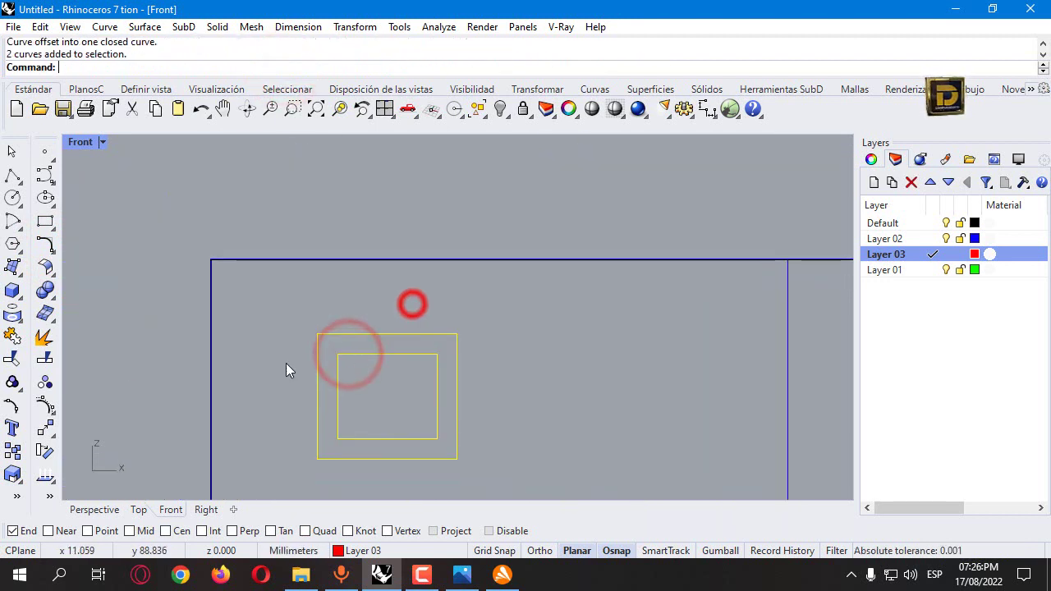
{"action": "left_click", "coordinate": [12, 451]}
{"action": "left_click", "coordinate": [342, 393]}
{"action": "scroll", "coordinate": [341, 390], "scroll_direction": "down", "scroll_amount": 5}
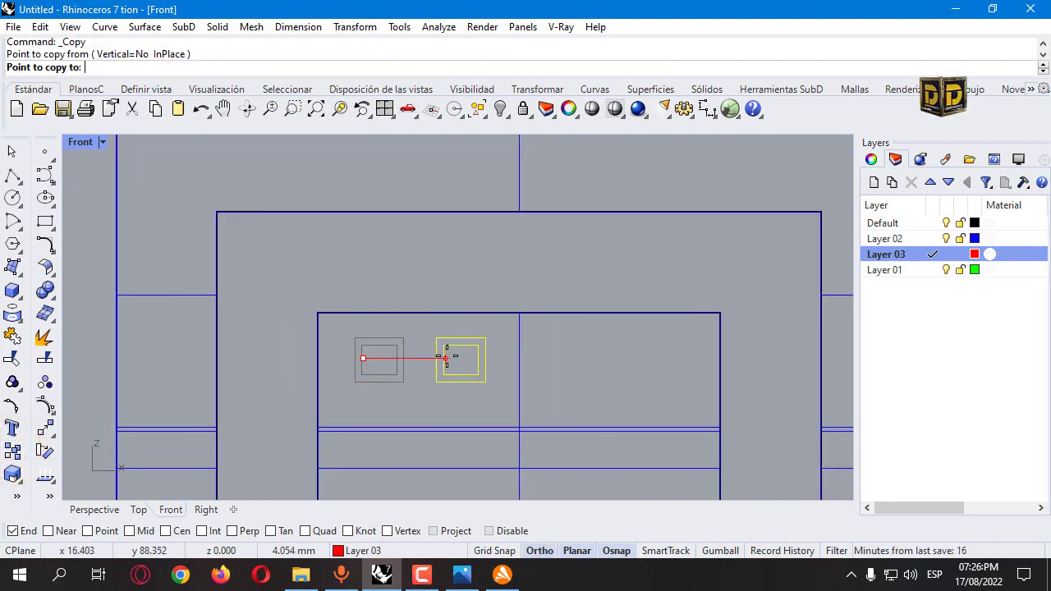
{"action": "left_click", "coordinate": [447, 355]}
{"action": "key", "text": "Return"}
Copy both nested pairs about 10 mm across to the panel's right half and shift the copies slightly towards the centre line.
{"action": "left_click_drag", "start_coordinate": [317, 277], "coordinate": [493, 448]}
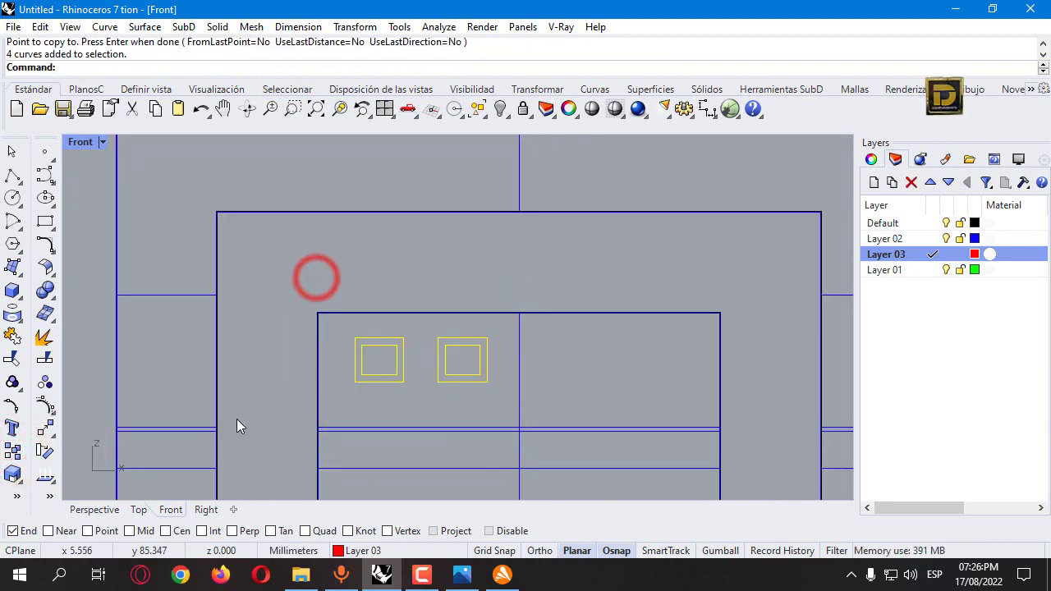
{"action": "left_click", "coordinate": [13, 451]}
{"action": "left_click", "coordinate": [356, 394]}
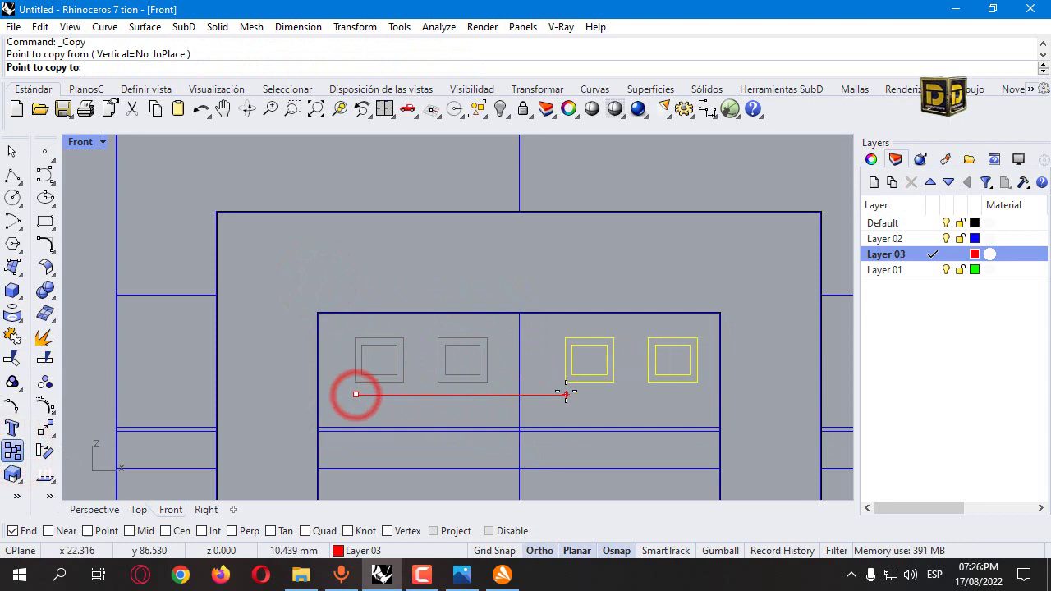
{"action": "key", "text": "F8"}
{"action": "left_click", "coordinate": [565, 394]}
{"action": "key", "text": "Return"}
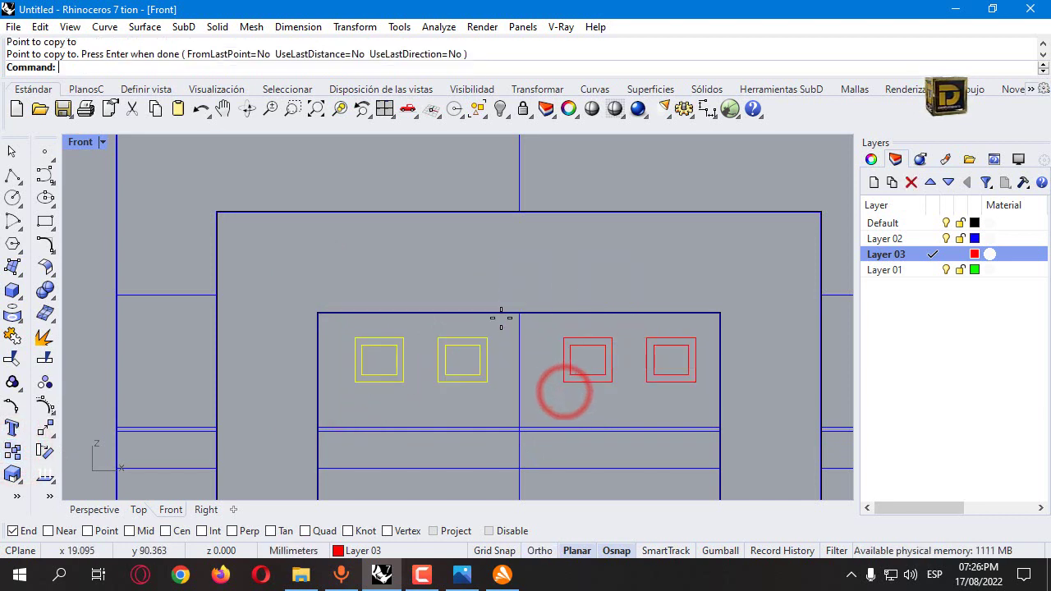
{"action": "left_click_drag", "start_coordinate": [542, 287], "coordinate": [677, 386]}
{"action": "key", "text": "F8"}
Select the row of nested rectangles and draw a vertical polyline about 43 mm long down the panel's centre, ending just above the cushion.
{"action": "left_click_drag", "start_coordinate": [311, 284], "coordinate": [754, 415]}
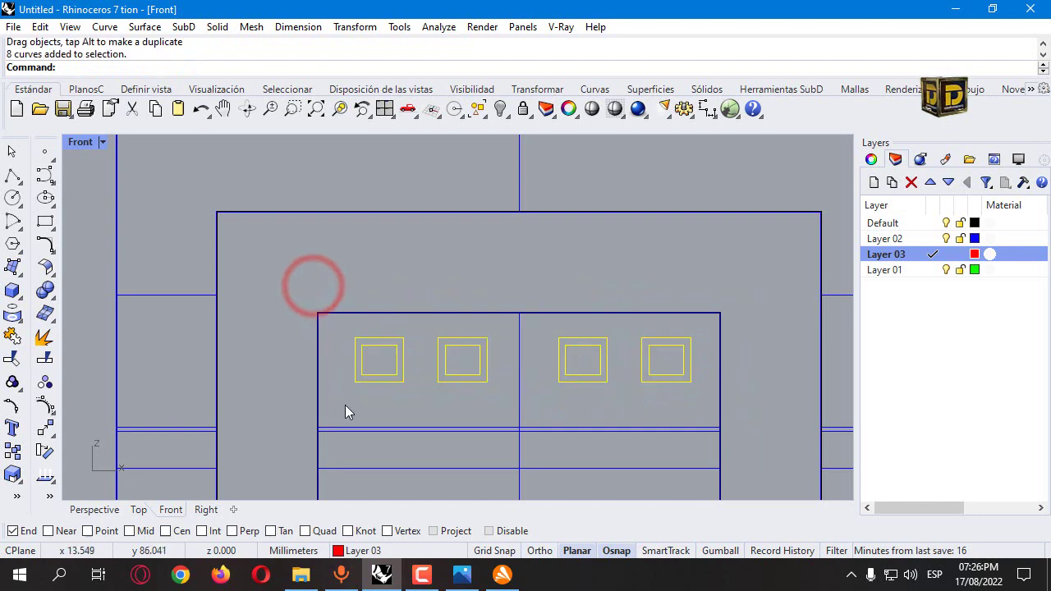
{"action": "left_click", "coordinate": [12, 176]}
{"action": "scroll", "coordinate": [519, 348], "scroll_direction": "down", "scroll_amount": 5}
{"action": "left_click", "coordinate": [521, 348]}
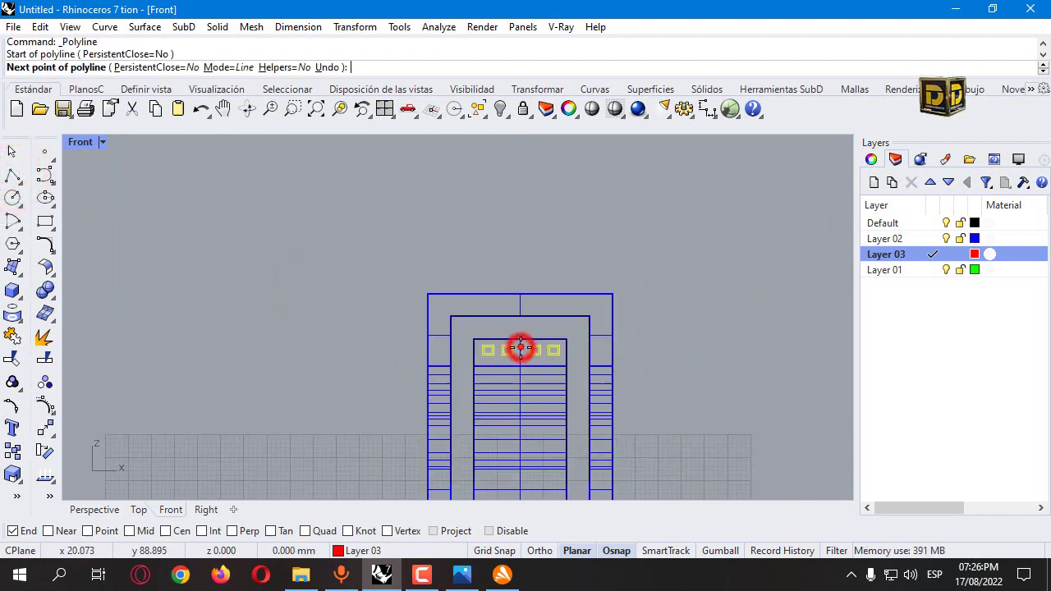
{"action": "scroll", "coordinate": [520, 348], "scroll_direction": "down", "scroll_amount": 3}
{"action": "scroll", "coordinate": [486, 276], "scroll_direction": "up", "scroll_amount": 6}
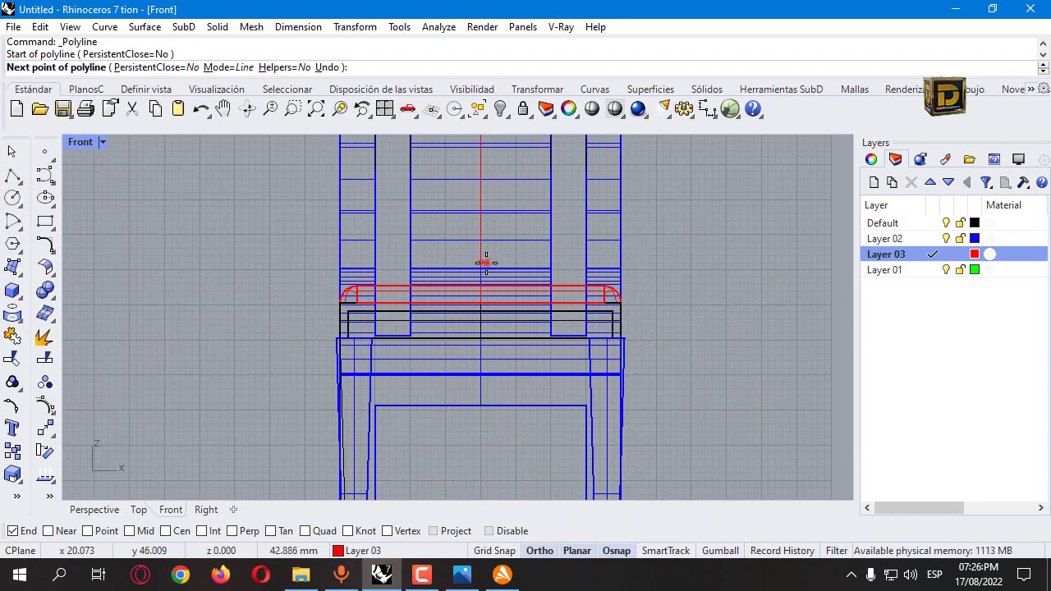
{"action": "left_click", "coordinate": [486, 263]}
{"action": "key", "text": "Return"}
Array the row of nested rectangles along the vertical centre line with 10 items and Freeform orientation.
{"action": "scroll", "coordinate": [473, 311], "scroll_direction": "down", "scroll_amount": 5}
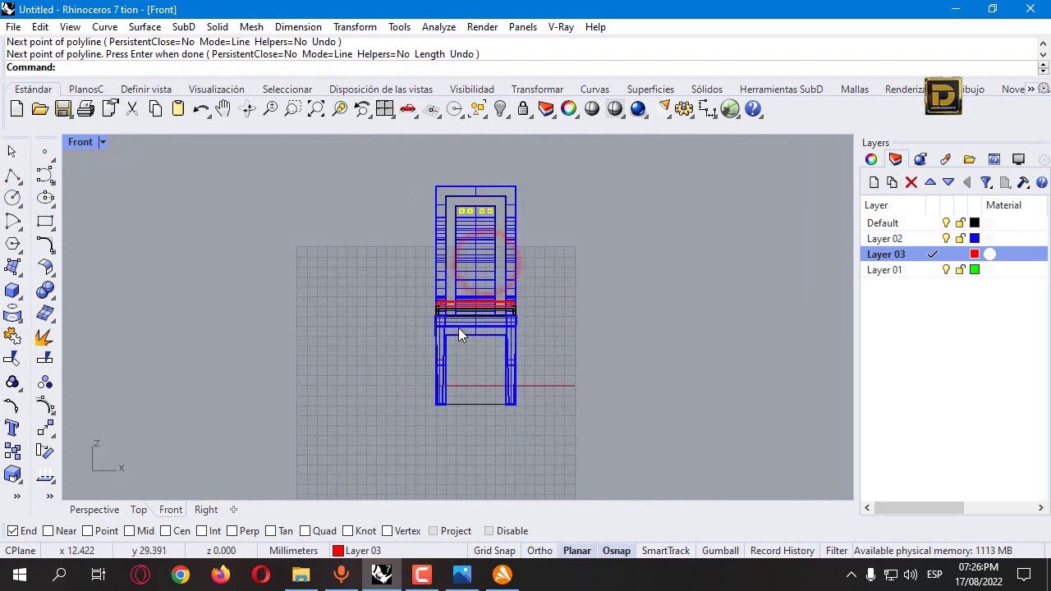
{"action": "left_click", "coordinate": [49, 434]}
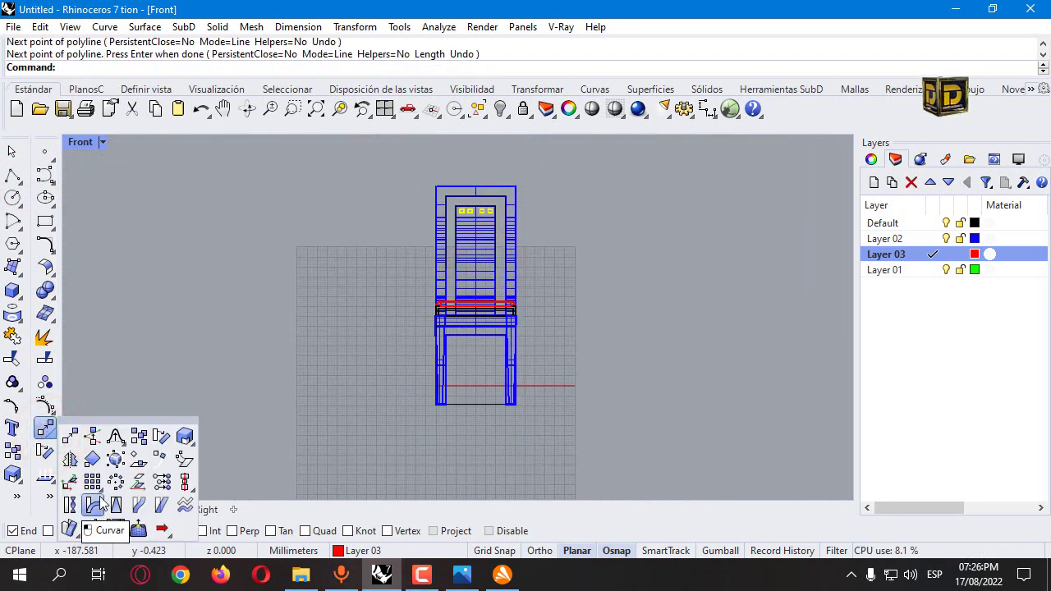
{"action": "left_click", "coordinate": [137, 504]}
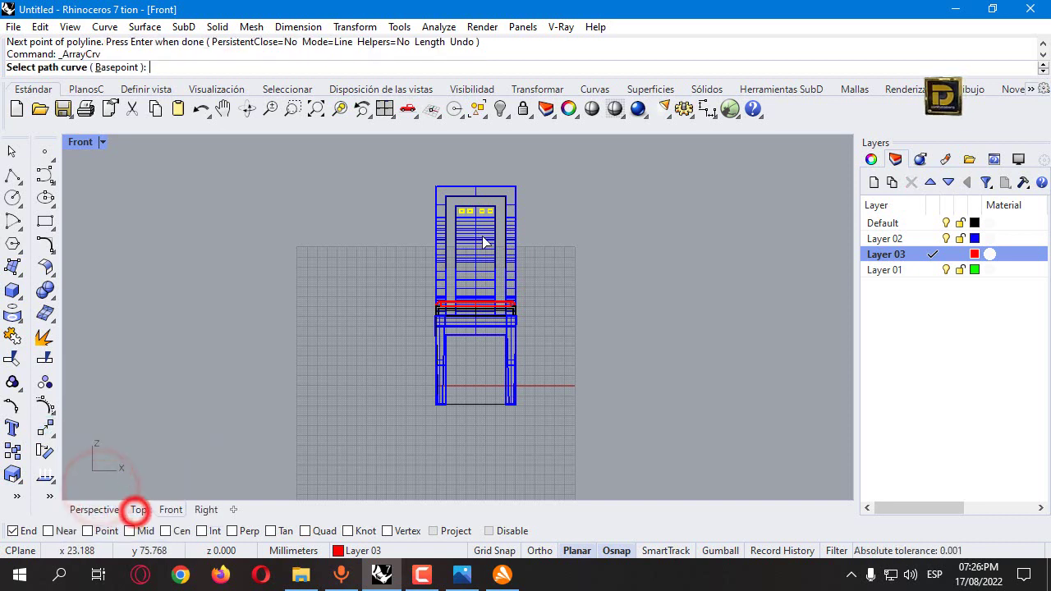
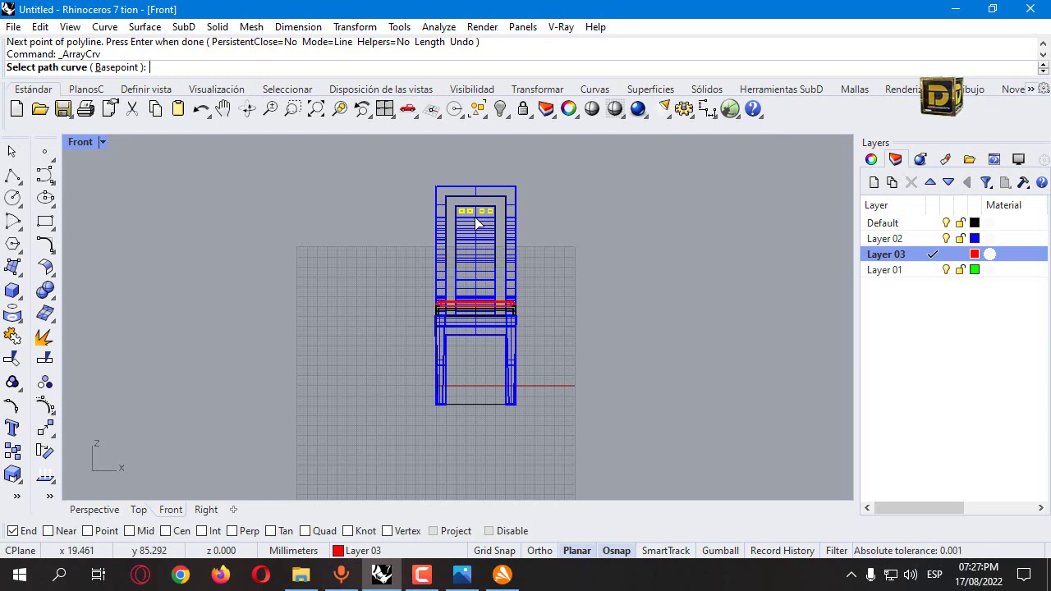
{"action": "scroll", "coordinate": [477, 222], "scroll_direction": "up", "scroll_amount": 5}
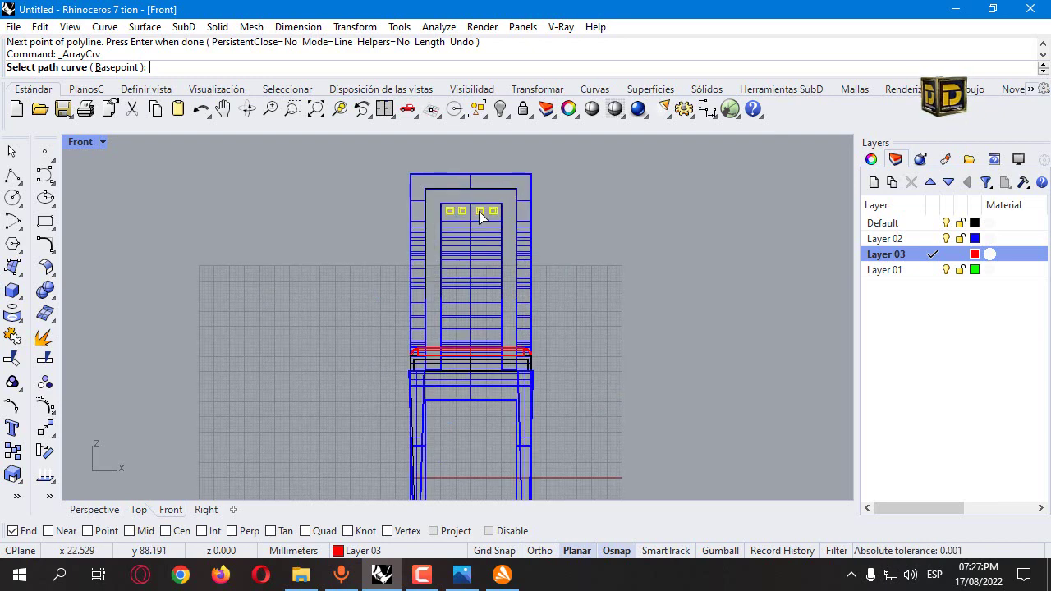
{"action": "scroll", "coordinate": [476, 221], "scroll_direction": "up", "scroll_amount": 1}
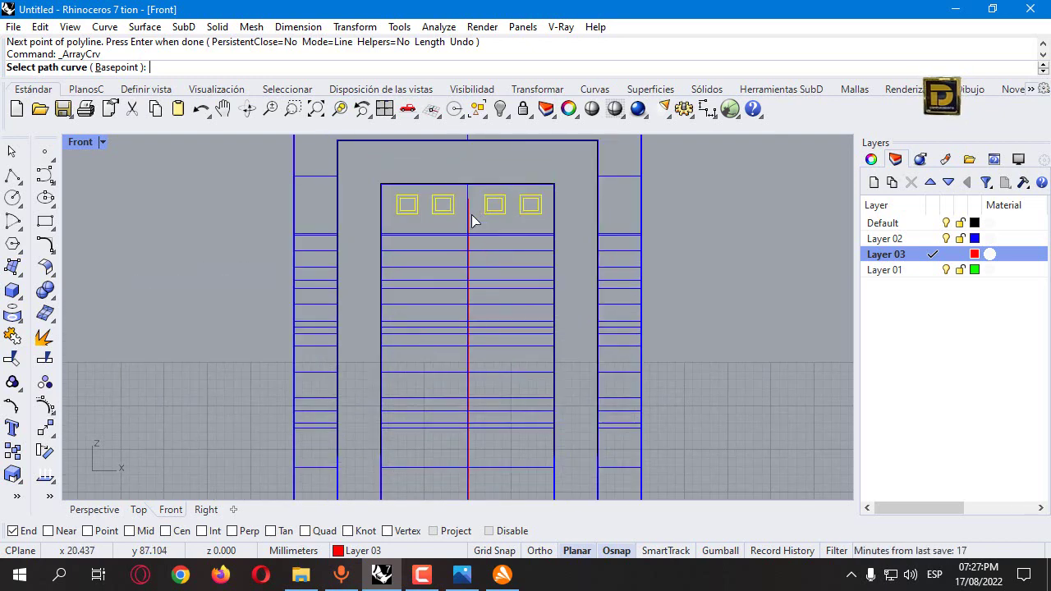
{"action": "left_click", "coordinate": [468, 220]}
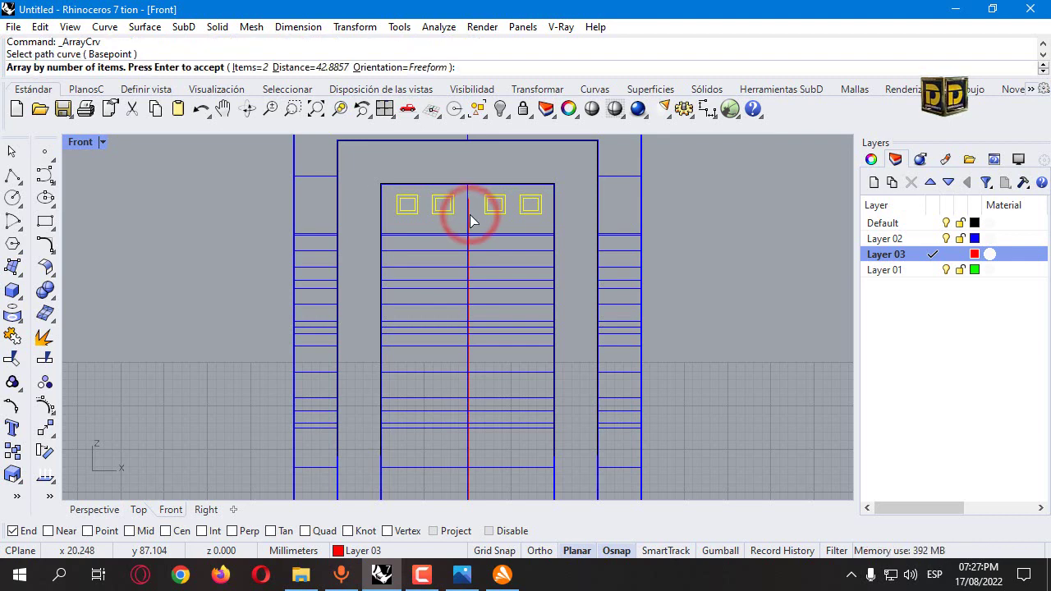
{"action": "left_click", "coordinate": [255, 69]}
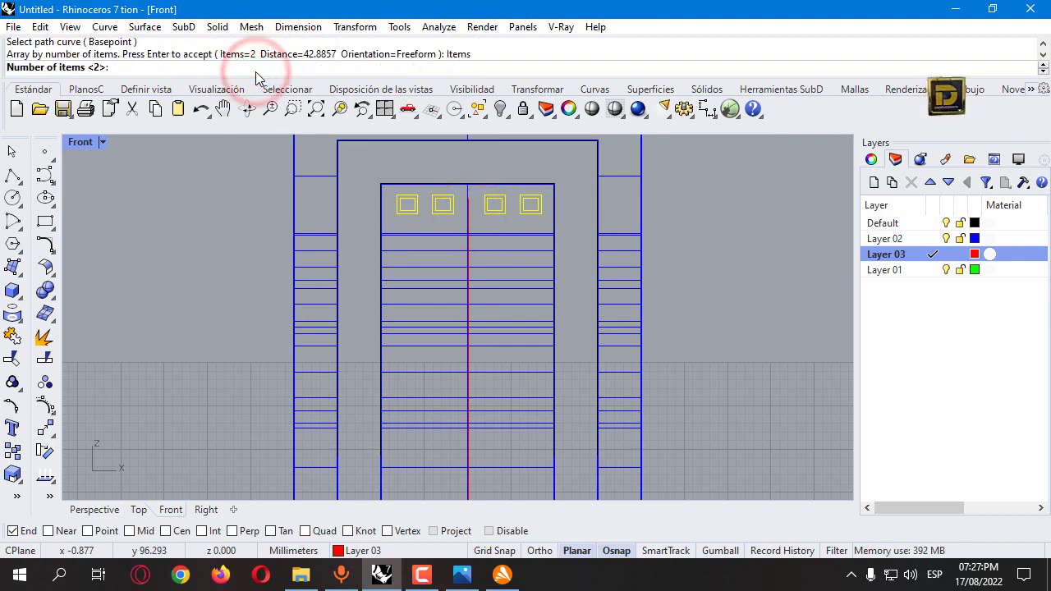
{"action": "key", "text": "Return"}
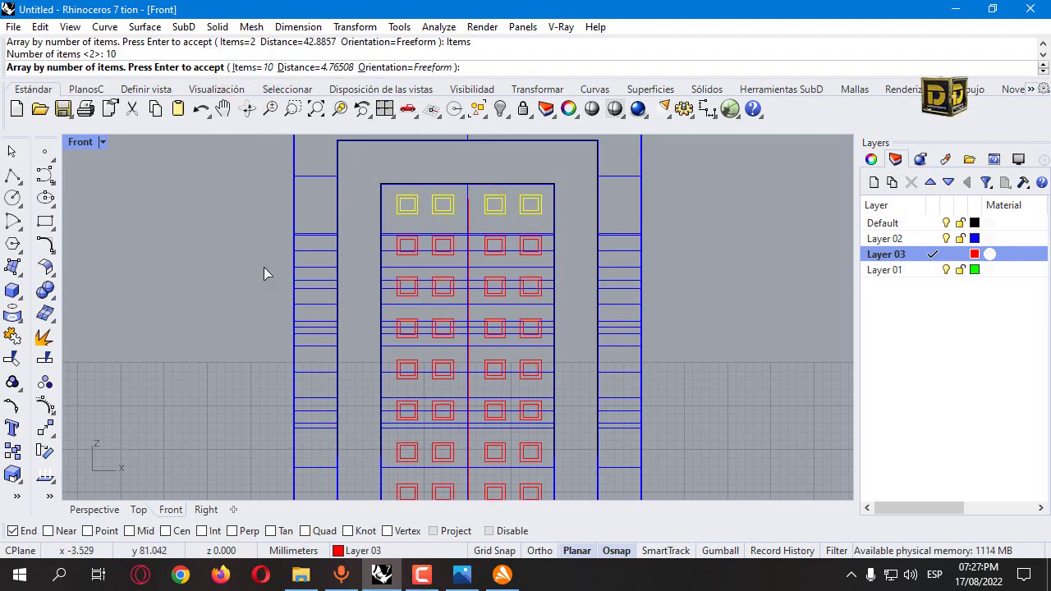
{"action": "scroll", "coordinate": [266, 267], "scroll_direction": "down", "scroll_amount": 3}
{"action": "key", "text": "Return"}
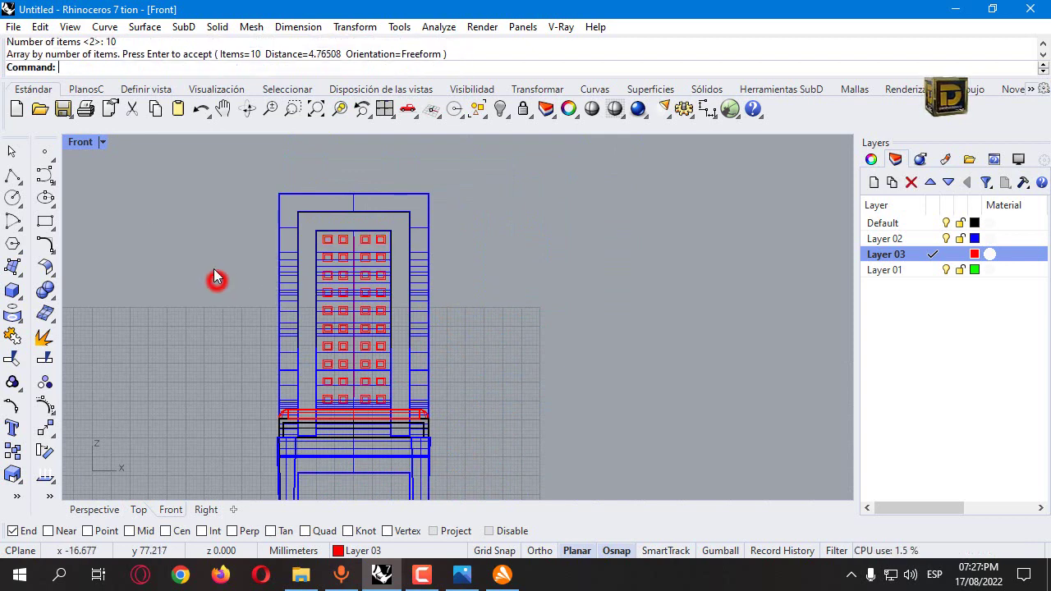
Project the arrayed rectangles and centre line onto the curved backrest with DeleteInput set to Yes and direction CPlaneZ, and inspect them in Perspective.
{"action": "left_click_drag", "start_coordinate": [235, 205], "coordinate": [435, 422]}
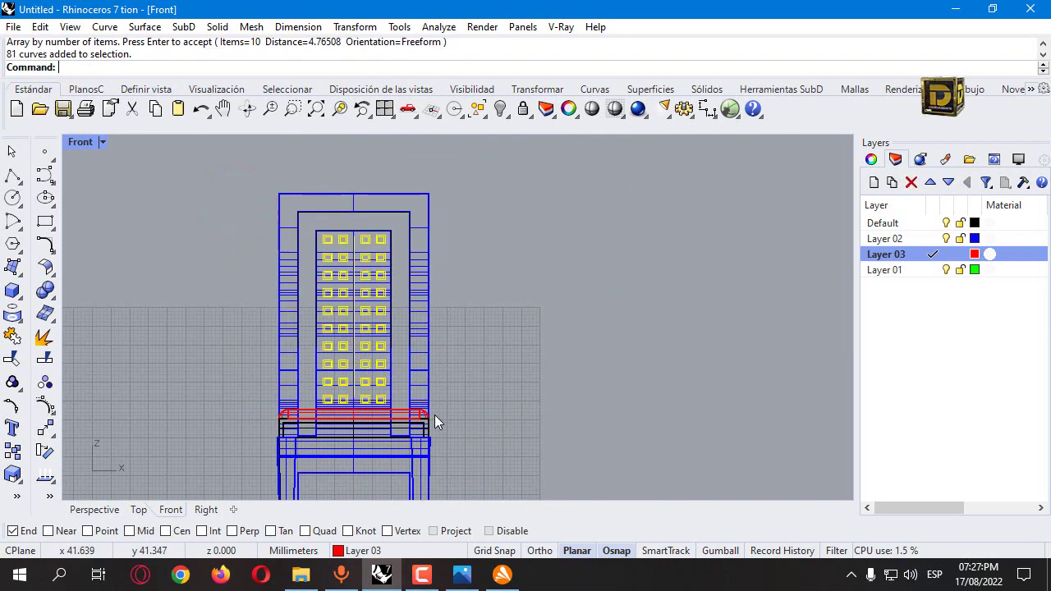
{"action": "left_click", "coordinate": [13, 314]}
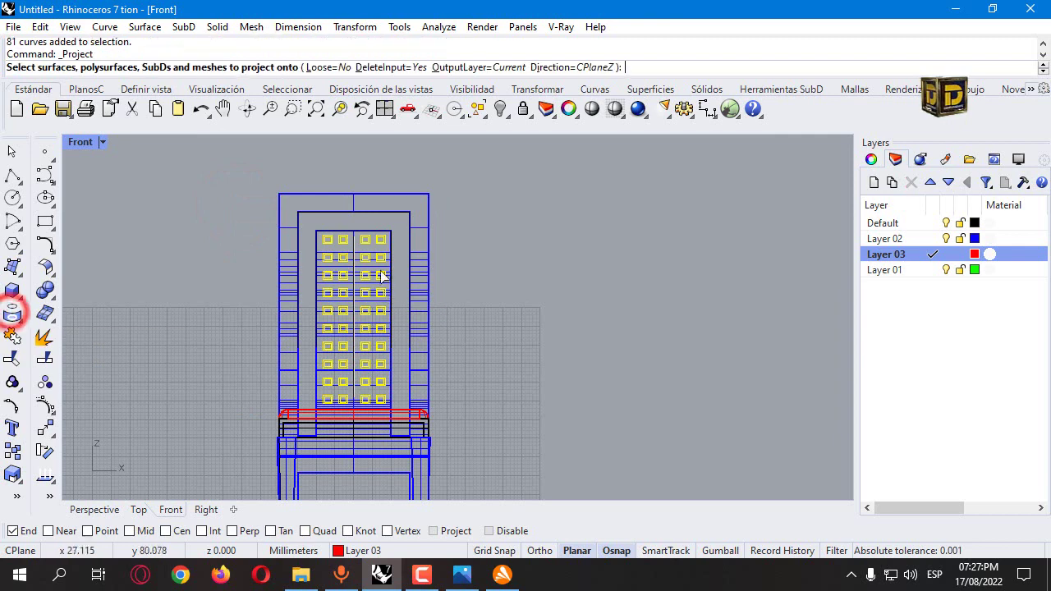
{"action": "left_click", "coordinate": [351, 241]}
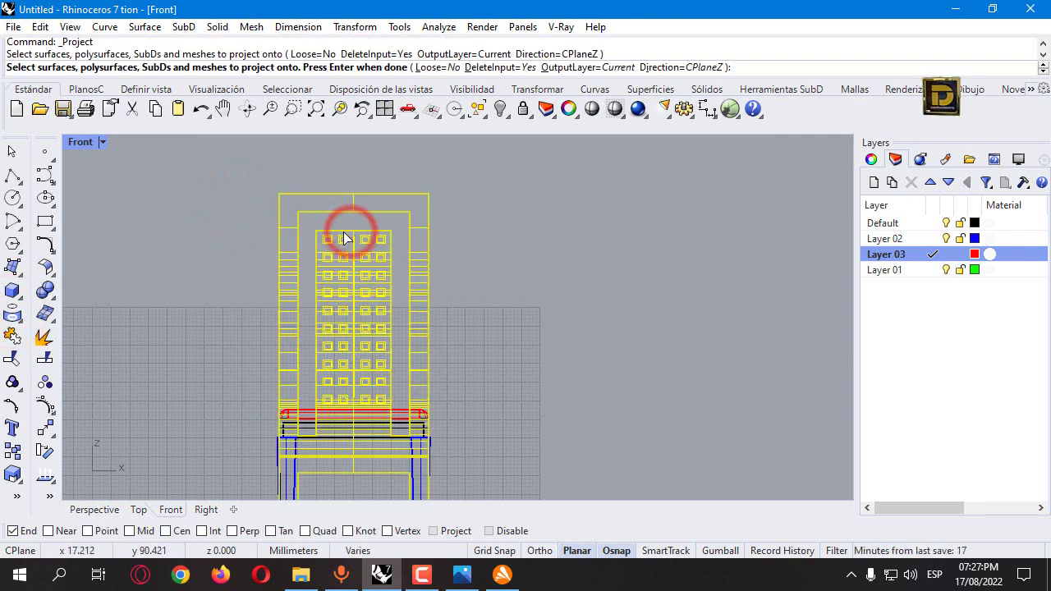
{"action": "key", "text": "Return"}
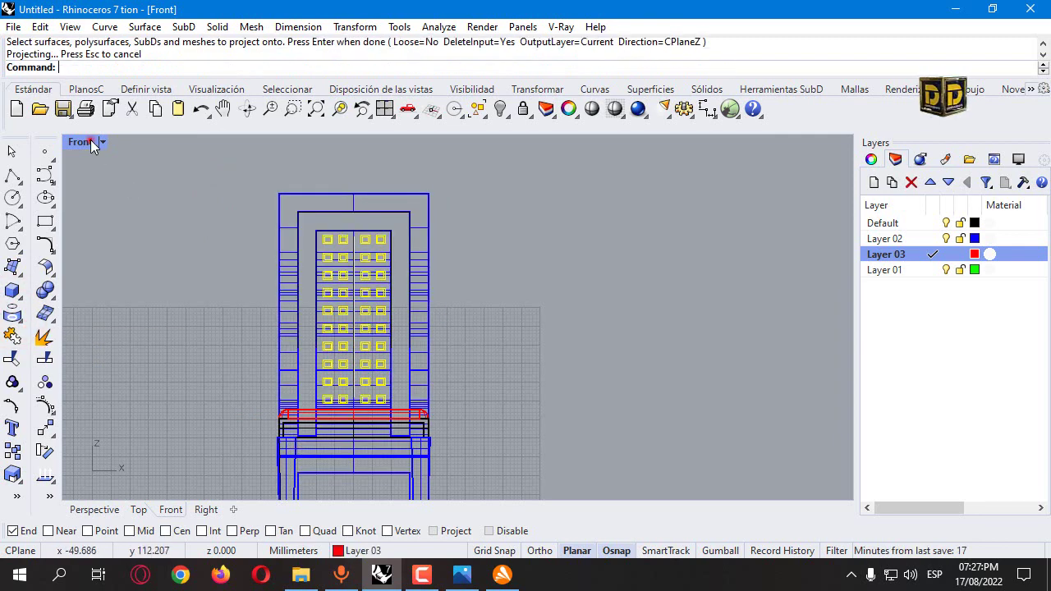
{"action": "double_click", "coordinate": [92, 145]}
{"action": "right_click_drag", "start_coordinate": [592, 197], "coordinate": [687, 186]}
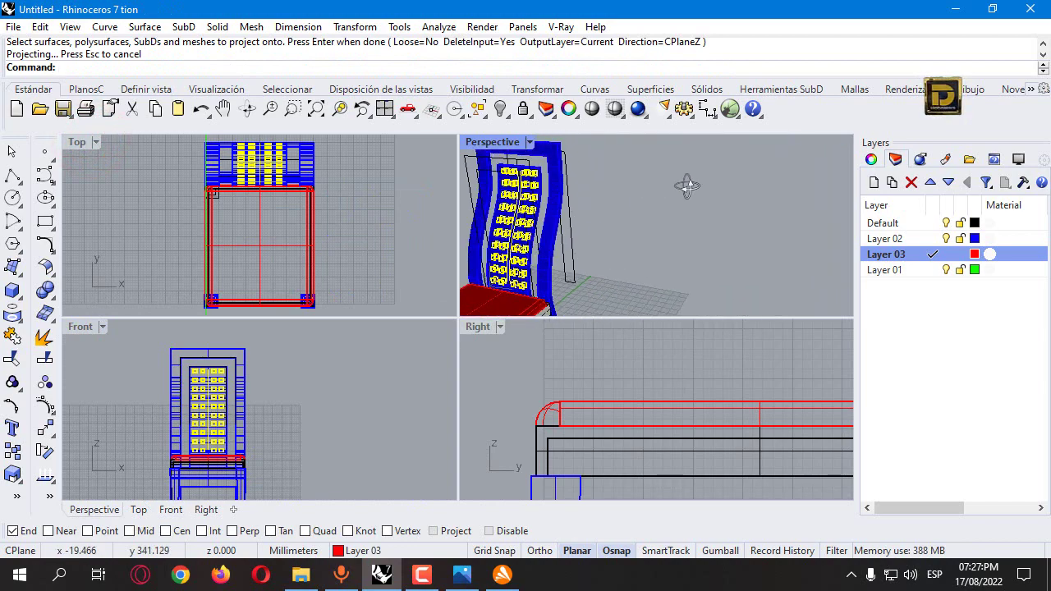
{"action": "double_click", "coordinate": [499, 143]}
{"action": "right_click_drag", "start_coordinate": [621, 211], "coordinate": [472, 190]}
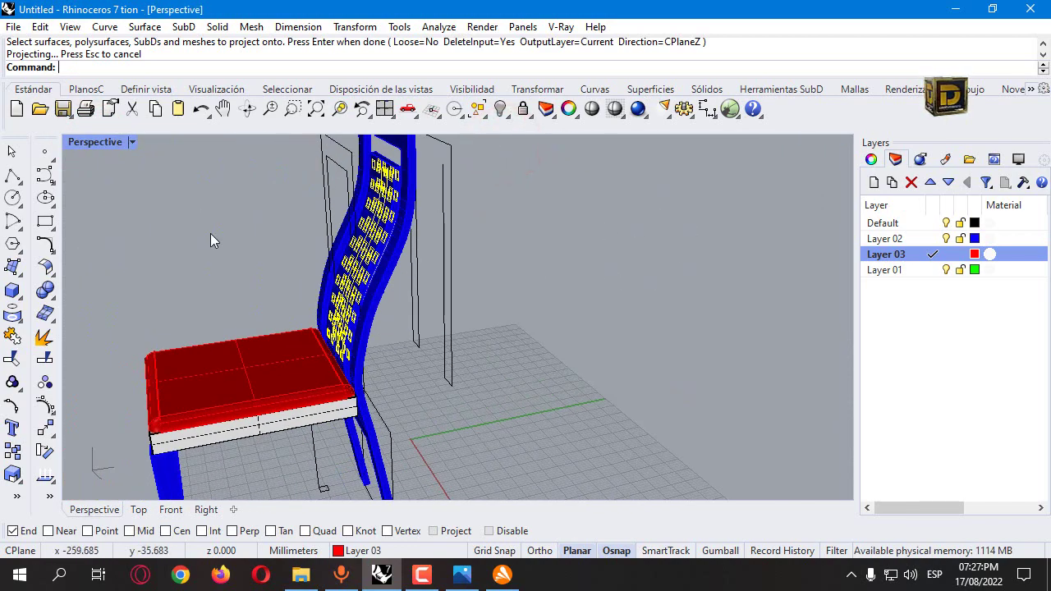
{"action": "double_click", "coordinate": [113, 142]}
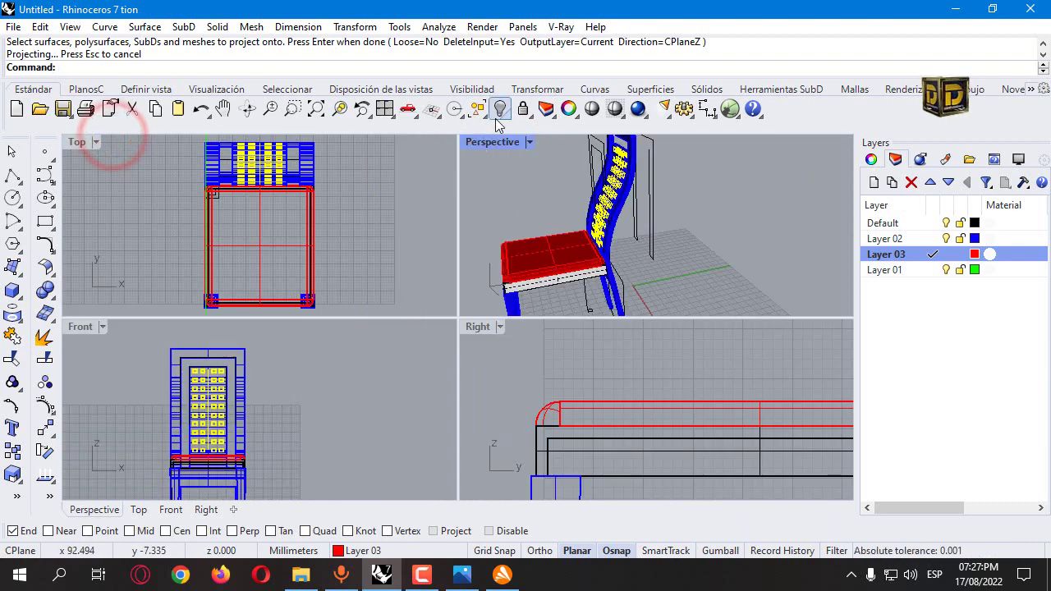
Isolate the projected nested rectangles of the backrest, leaving the vertical centre lines out of the selection.
{"action": "left_click", "coordinate": [521, 110]}
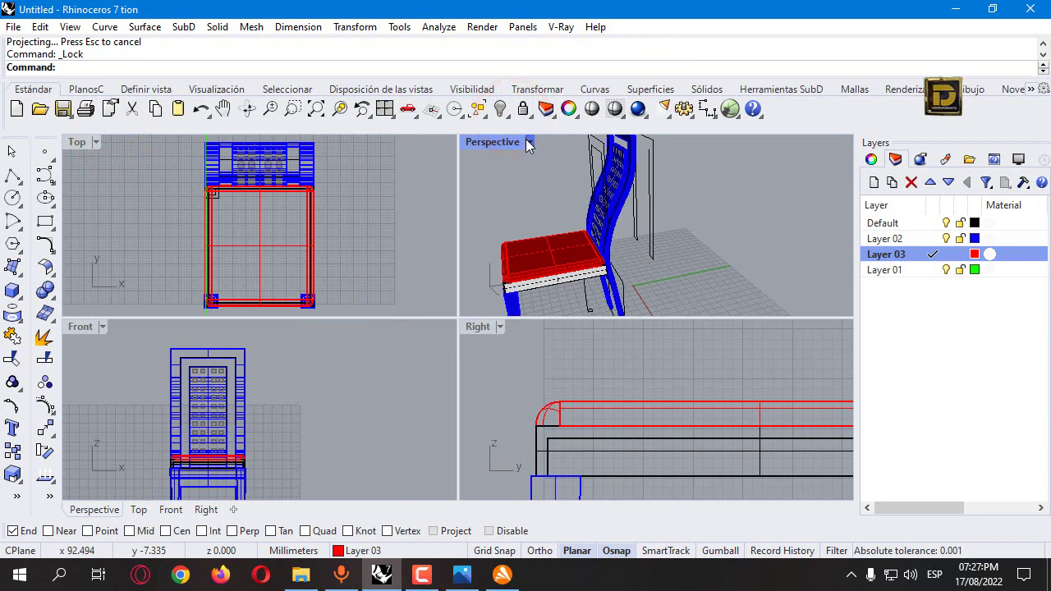
{"action": "key", "text": "ctrl+z"}
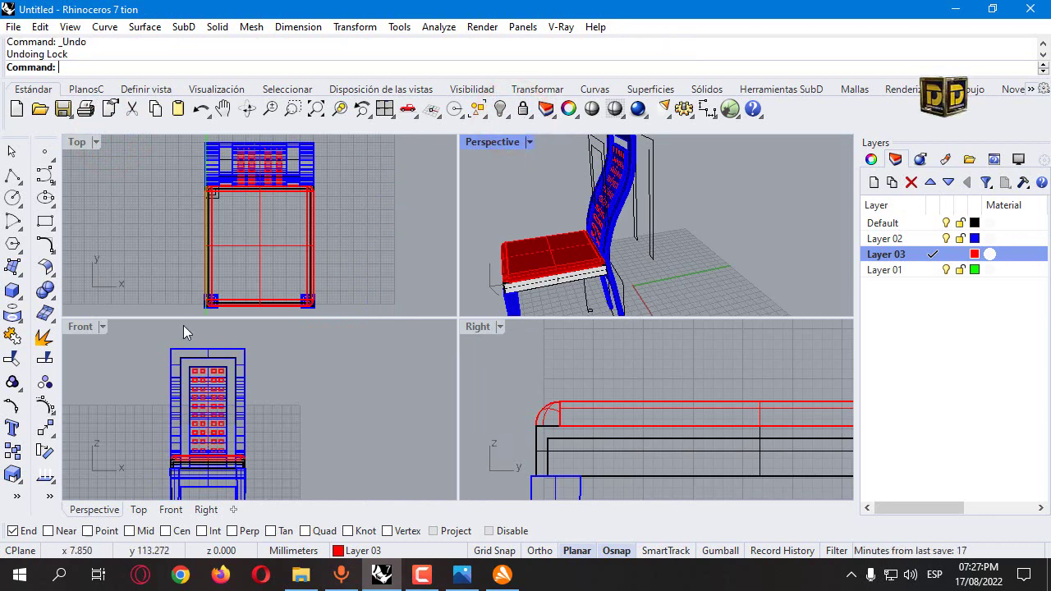
{"action": "left_click_drag", "start_coordinate": [157, 343], "coordinate": [257, 457]}
{"action": "scroll", "coordinate": [218, 460], "scroll_direction": "up", "scroll_amount": 3}
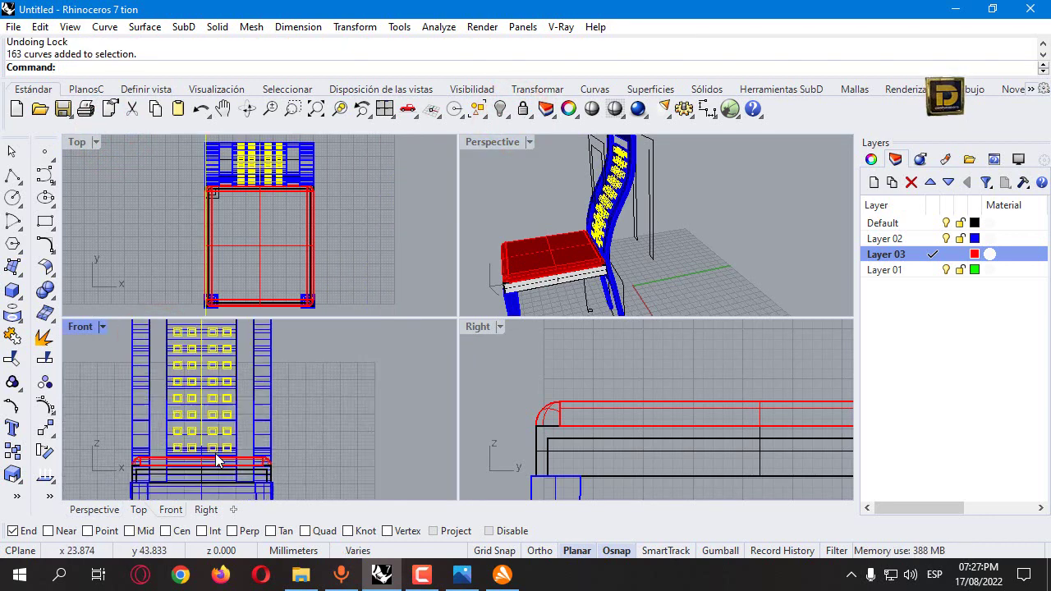
{"action": "scroll", "coordinate": [217, 458], "scroll_direction": "up", "scroll_amount": 2}
{"action": "left_click", "coordinate": [201, 428], "text": "ctrl"}
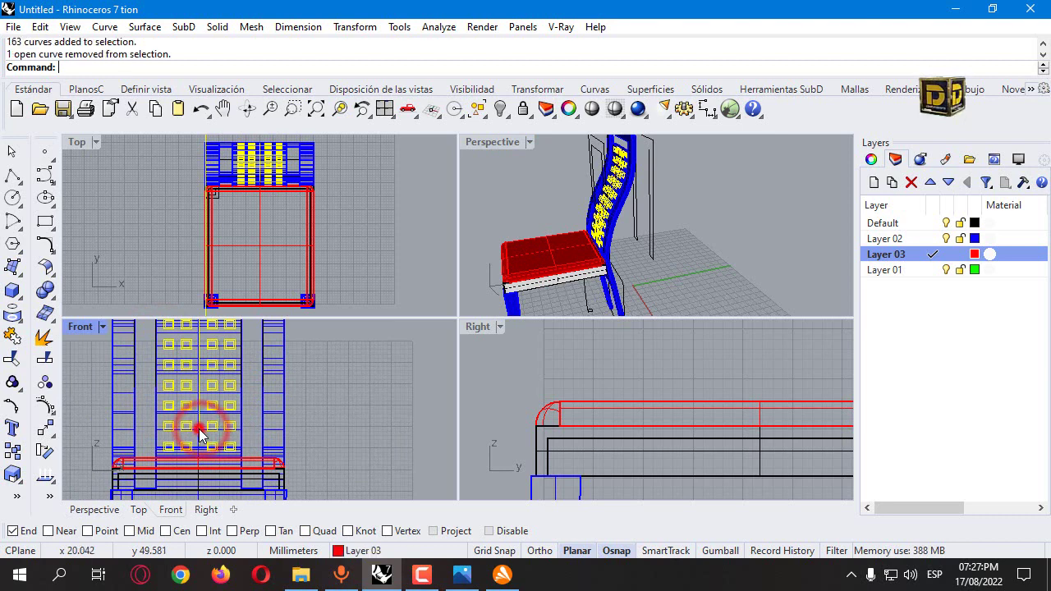
{"action": "left_click", "coordinate": [200, 430], "text": "ctrl"}
{"action": "left_click", "coordinate": [510, 122]}
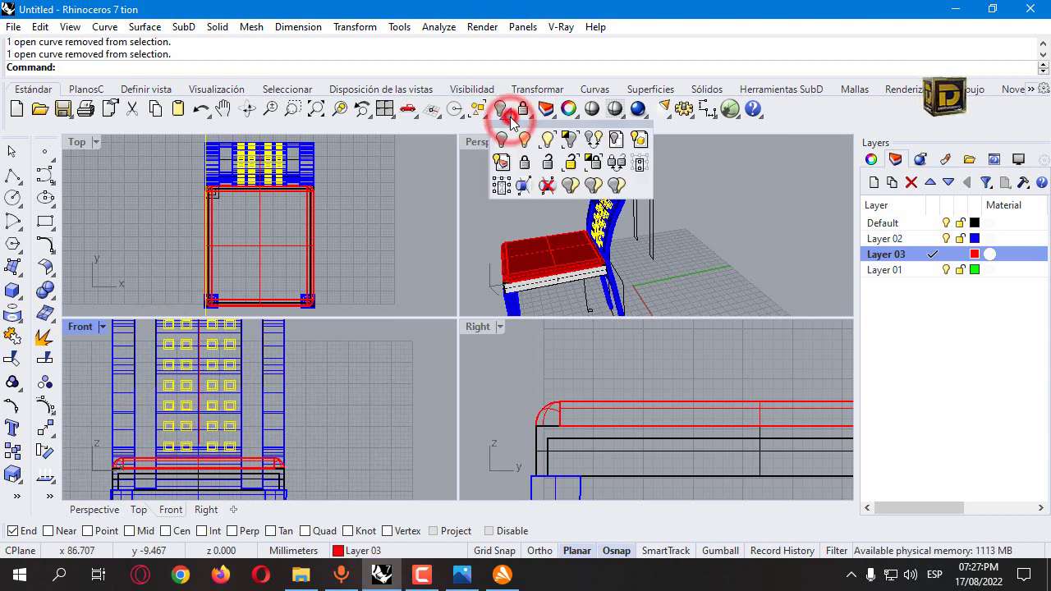
{"action": "left_click", "coordinate": [563, 125]}
{"action": "left_click", "coordinate": [418, 226]}
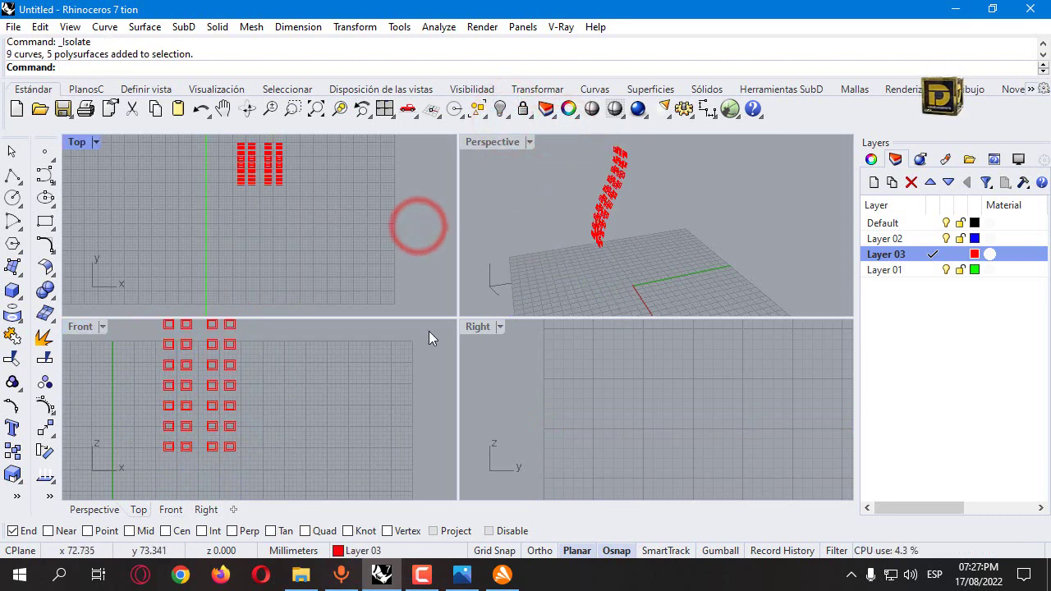
In the Right view, select only the projected rectangles lying on the backrest's front face, from the top row to the bottom row.
{"action": "scroll", "coordinate": [665, 394], "scroll_direction": "down", "scroll_amount": 3}
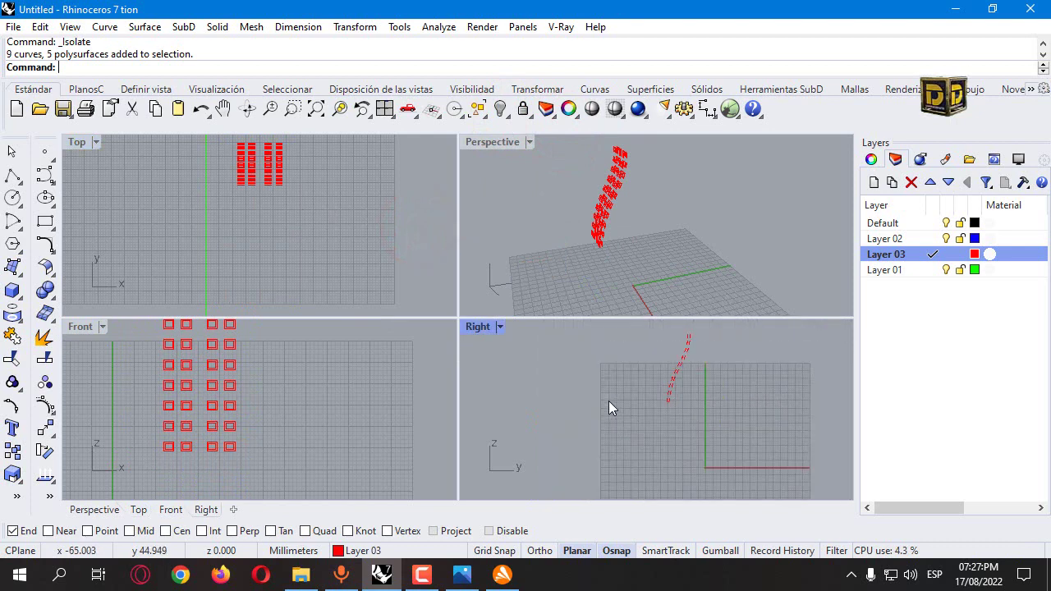
{"action": "double_click", "coordinate": [481, 321]}
{"action": "scroll", "coordinate": [444, 348], "scroll_direction": "up", "scroll_amount": 3}
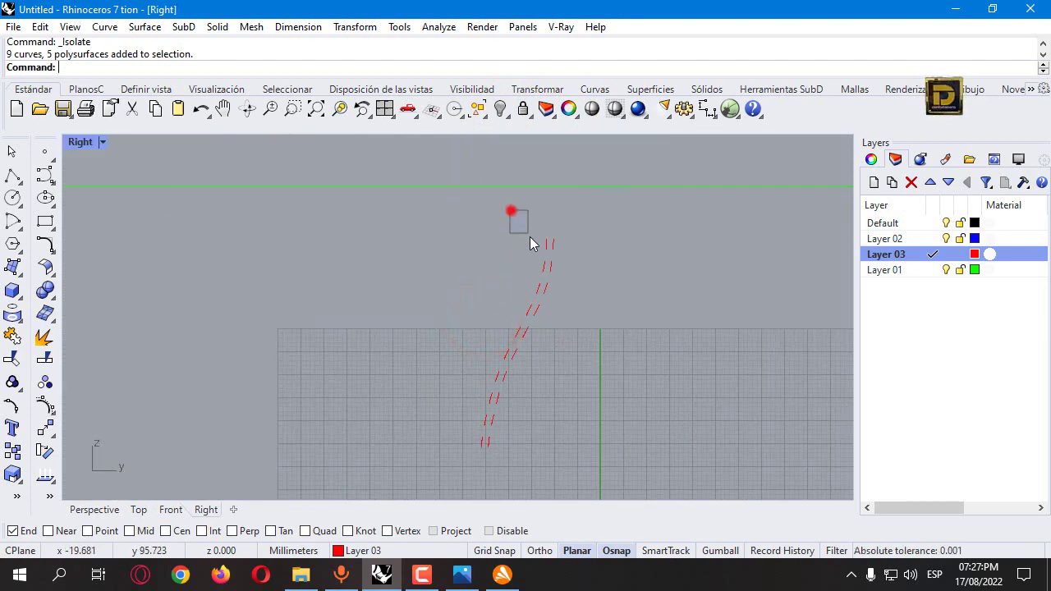
{"action": "left_click_drag", "start_coordinate": [548, 289], "coordinate": [548, 325]}
{"action": "scroll", "coordinate": [535, 284], "scroll_direction": "up", "scroll_amount": 2}
{"action": "left_click_drag", "start_coordinate": [491, 287], "coordinate": [537, 328]}
{"action": "right_click_drag", "start_coordinate": [581, 413], "coordinate": [547, 357]}
{"action": "left_click_drag", "start_coordinate": [435, 282], "coordinate": [485, 332]}
{"action": "left_click_drag", "start_coordinate": [436, 304], "coordinate": [472, 357]}
{"action": "left_click_drag", "start_coordinate": [413, 340], "coordinate": [427, 488]}
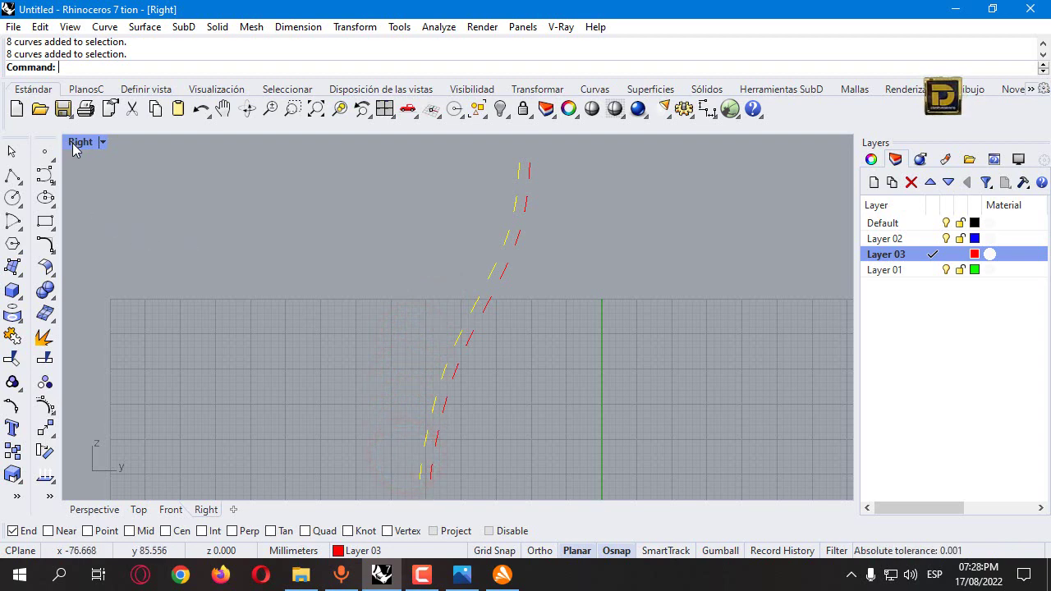
Create a Patch surface through the selected rectangles with 20 U spans, 20 V spans and Automatic trim.
{"action": "double_click", "coordinate": [73, 143]}
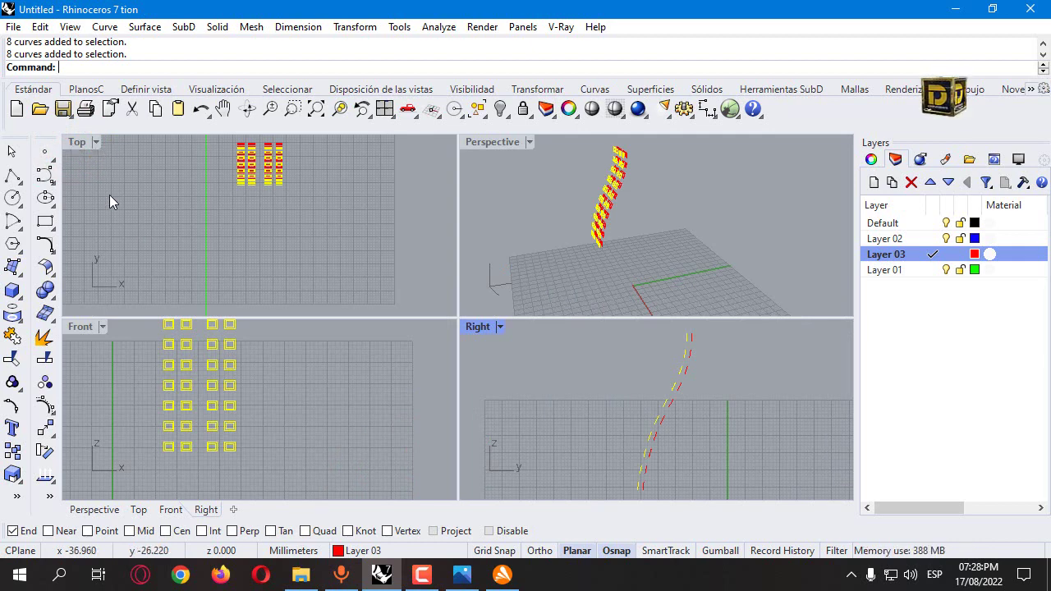
{"action": "left_click", "coordinate": [11, 267]}
{"action": "left_click", "coordinate": [146, 294]}
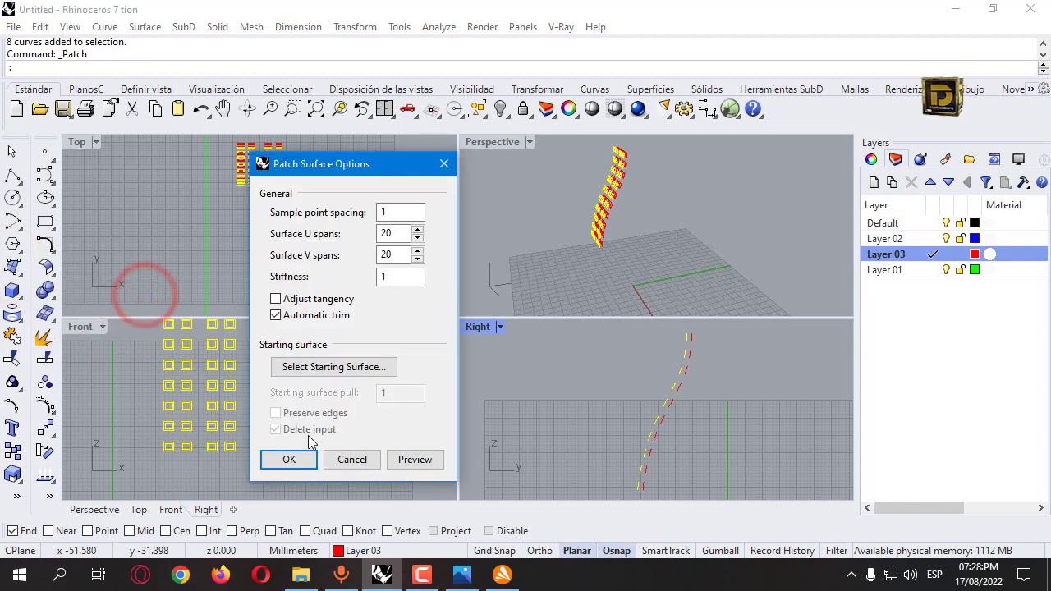
{"action": "left_click", "coordinate": [297, 459]}
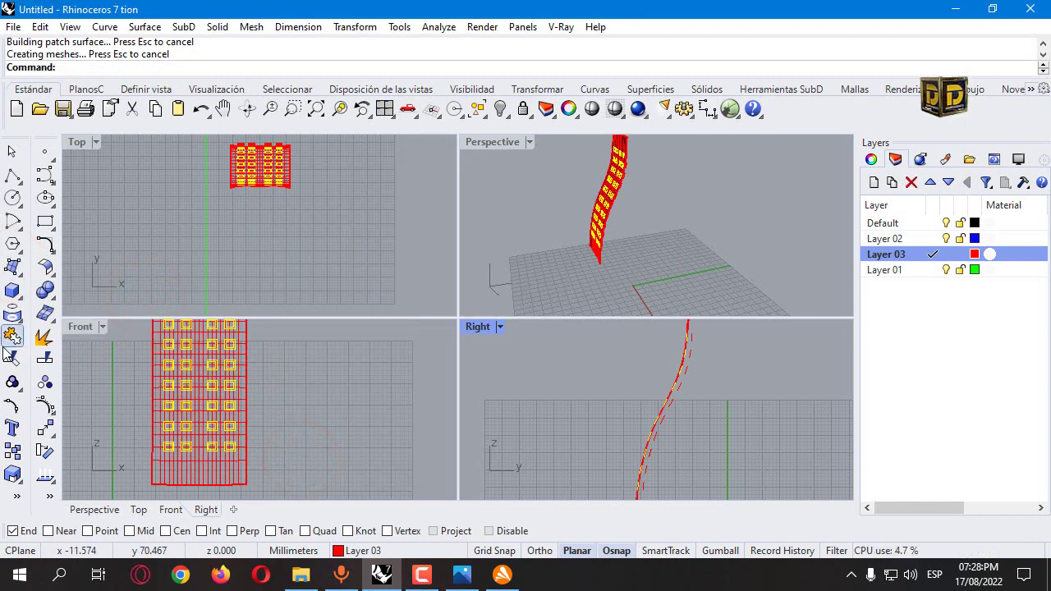
Show the Front view as Shaded and trim away the patch surface outside the outer rectangles.
{"action": "left_click", "coordinate": [10, 356]}
{"action": "left_click", "coordinate": [102, 327]}
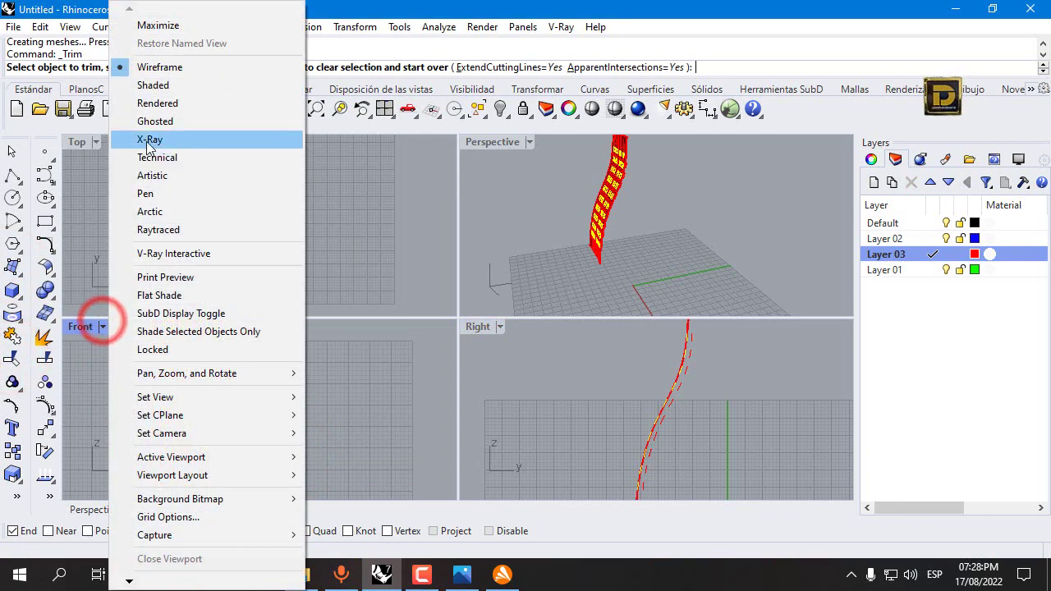
{"action": "left_click", "coordinate": [155, 85]}
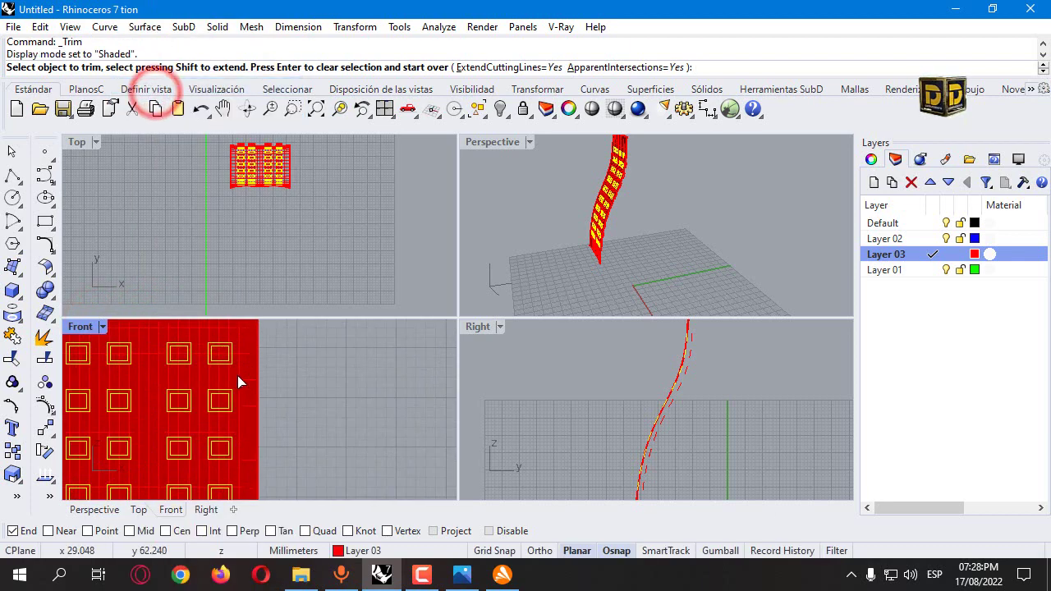
{"action": "left_click", "coordinate": [150, 366]}
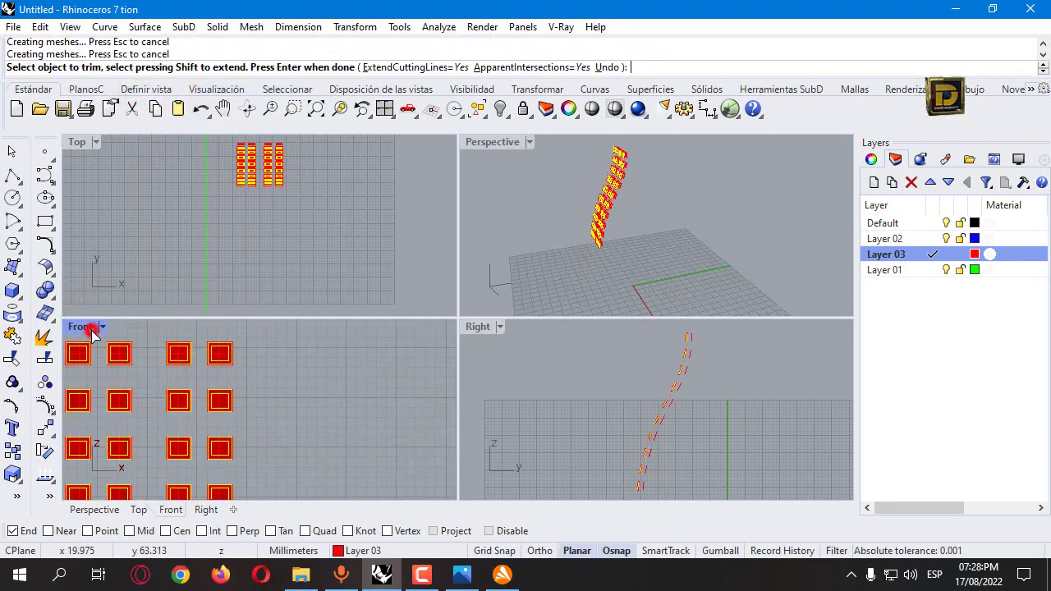
Trim the surface inside the inner rectangle of every square in all rows of the pattern, leaving hollow frames, and finish the Trim.
{"action": "double_click", "coordinate": [82, 326]}
{"action": "scroll", "coordinate": [357, 312], "scroll_direction": "down", "scroll_amount": 4}
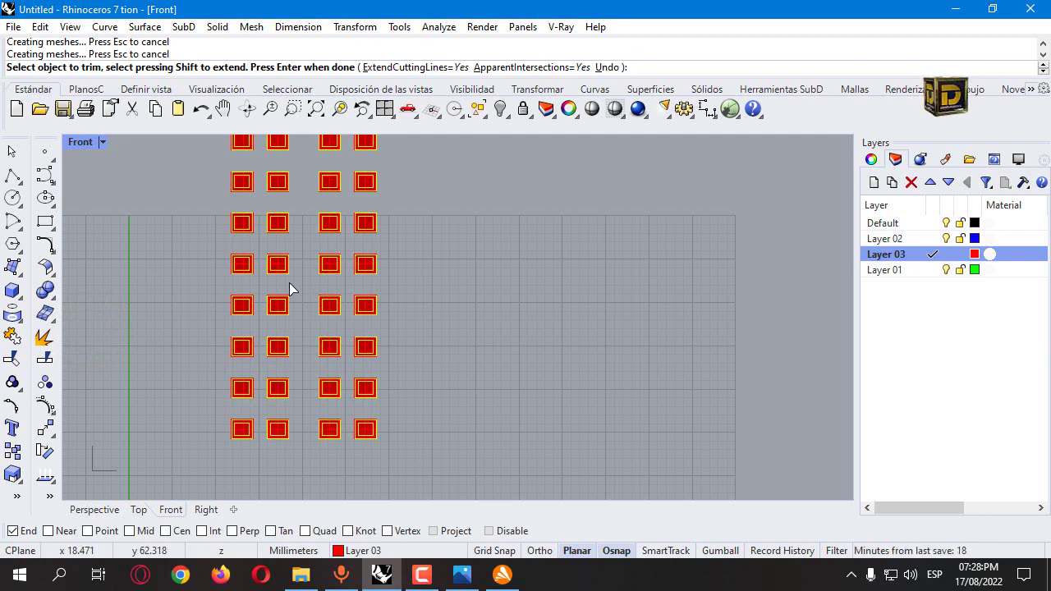
{"action": "scroll", "coordinate": [246, 419], "scroll_direction": "up", "scroll_amount": 8}
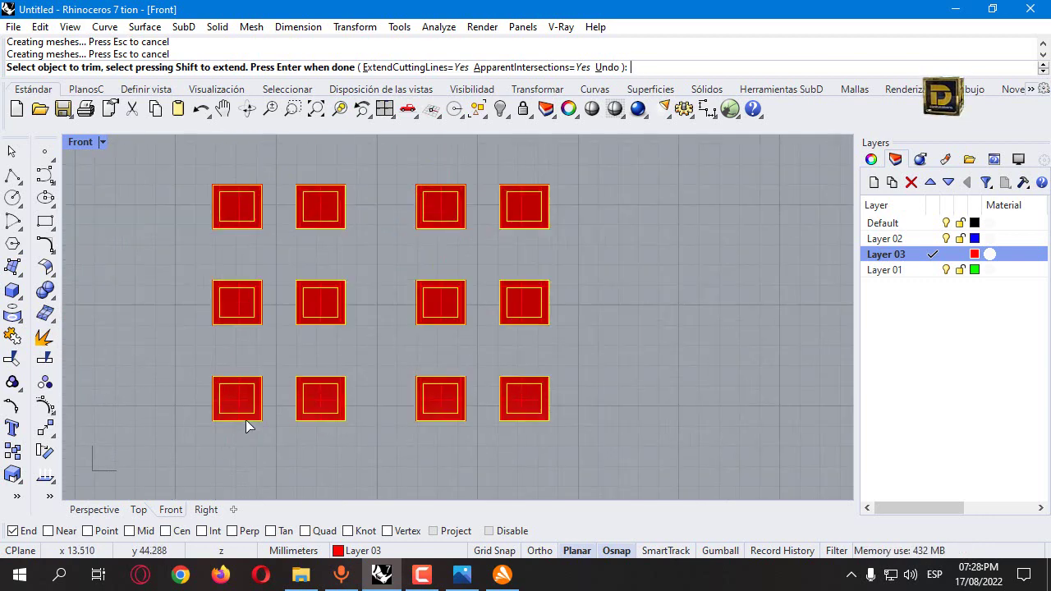
{"action": "left_click", "coordinate": [237, 390]}
{"action": "left_click", "coordinate": [392, 391]}
{"action": "left_click", "coordinate": [394, 213]}
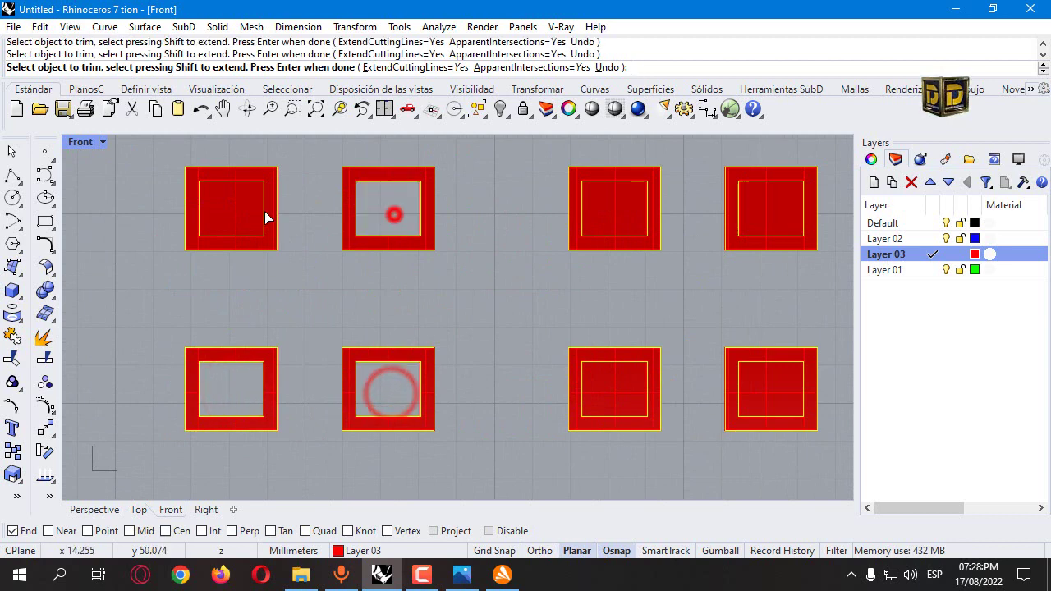
{"action": "left_click", "coordinate": [243, 212]}
{"action": "left_click", "coordinate": [608, 386]}
{"action": "left_click", "coordinate": [608, 209]}
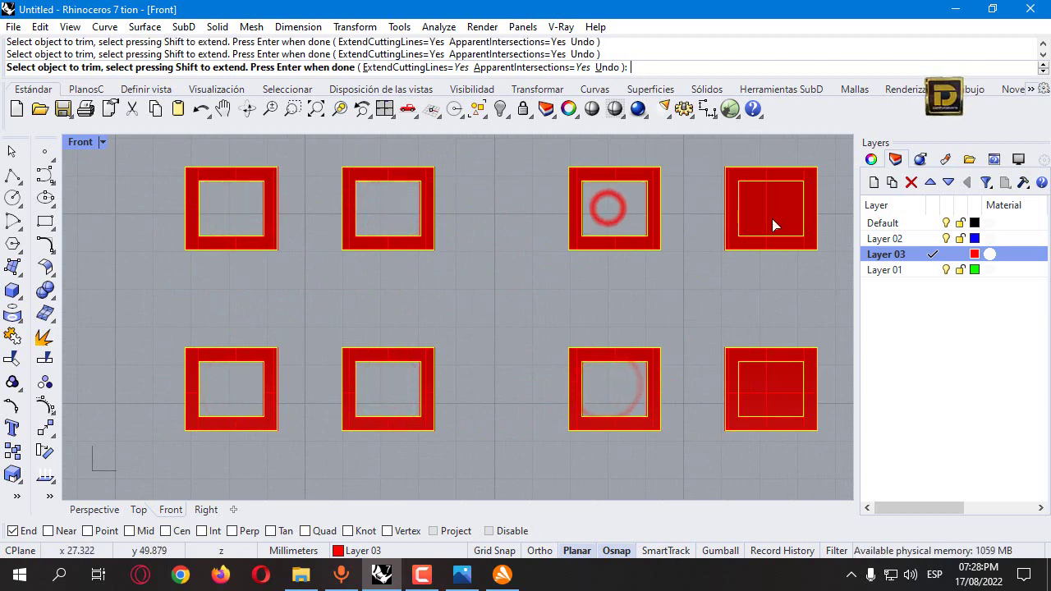
{"action": "left_click", "coordinate": [772, 218]}
{"action": "left_click", "coordinate": [764, 367]}
{"action": "scroll", "coordinate": [547, 410], "scroll_direction": "down", "scroll_amount": 6}
{"action": "scroll", "coordinate": [412, 279], "scroll_direction": "up", "scroll_amount": 4}
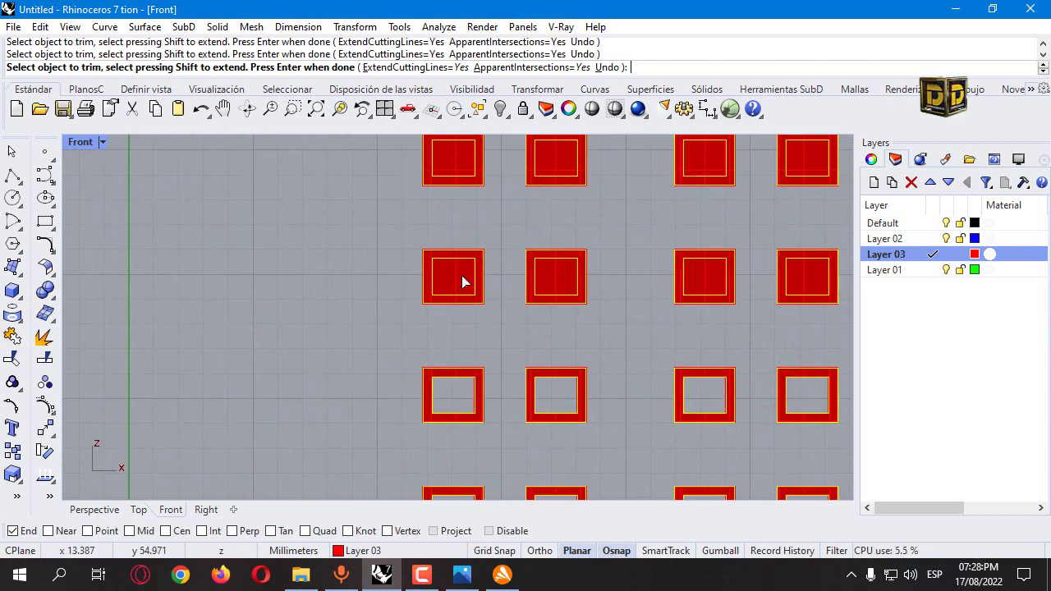
{"action": "left_click", "coordinate": [704, 277]}
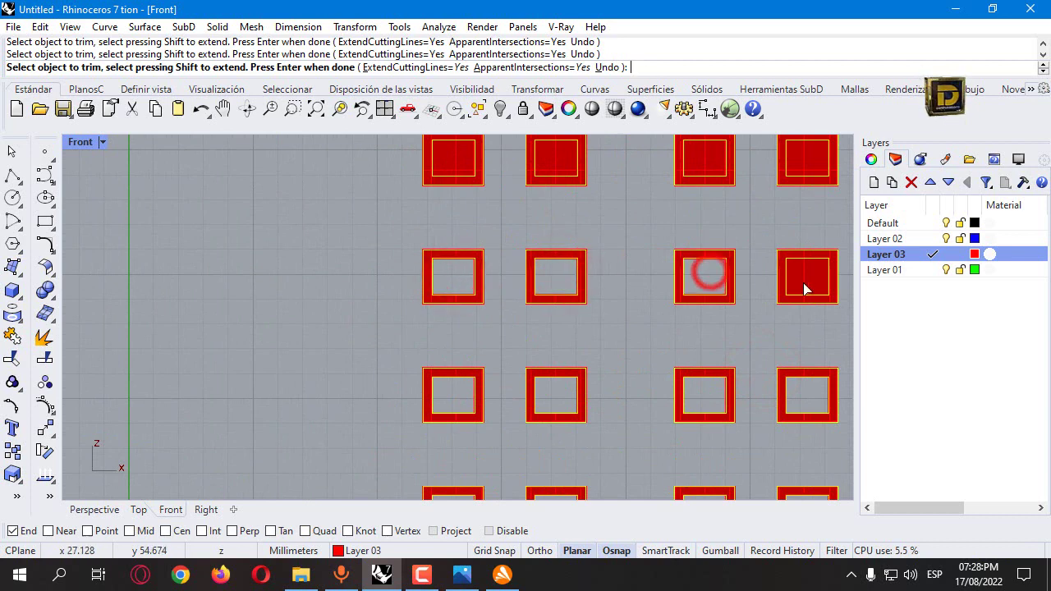
{"action": "left_click", "coordinate": [802, 281]}
{"action": "scroll", "coordinate": [534, 325], "scroll_direction": "down", "scroll_amount": 5}
{"action": "scroll", "coordinate": [635, 319], "scroll_direction": "up", "scroll_amount": 4}
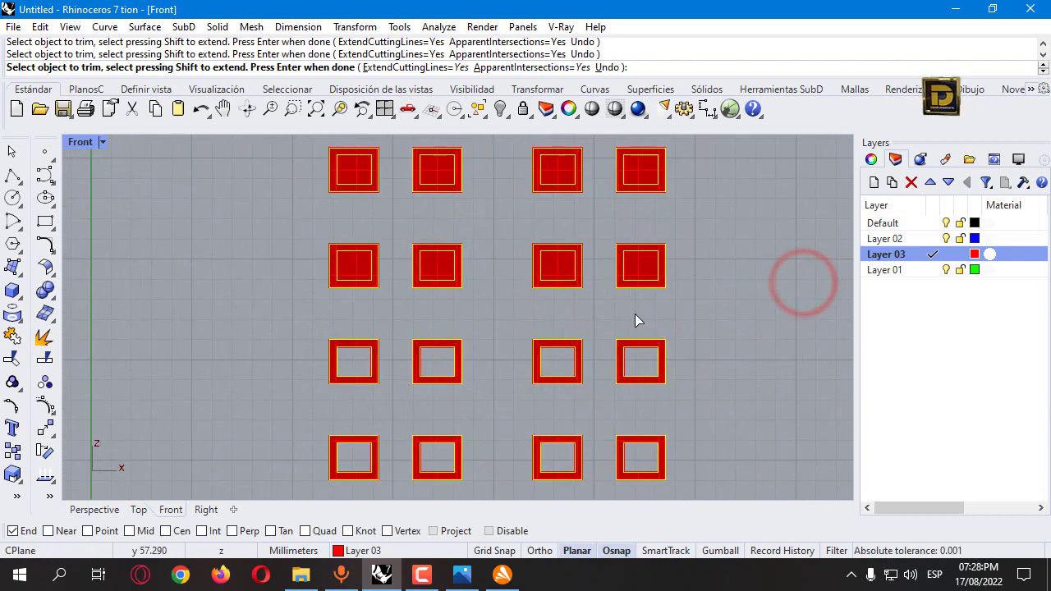
{"action": "left_click", "coordinate": [565, 266]}
{"action": "left_click", "coordinate": [436, 264]}
{"action": "left_click", "coordinate": [359, 262]}
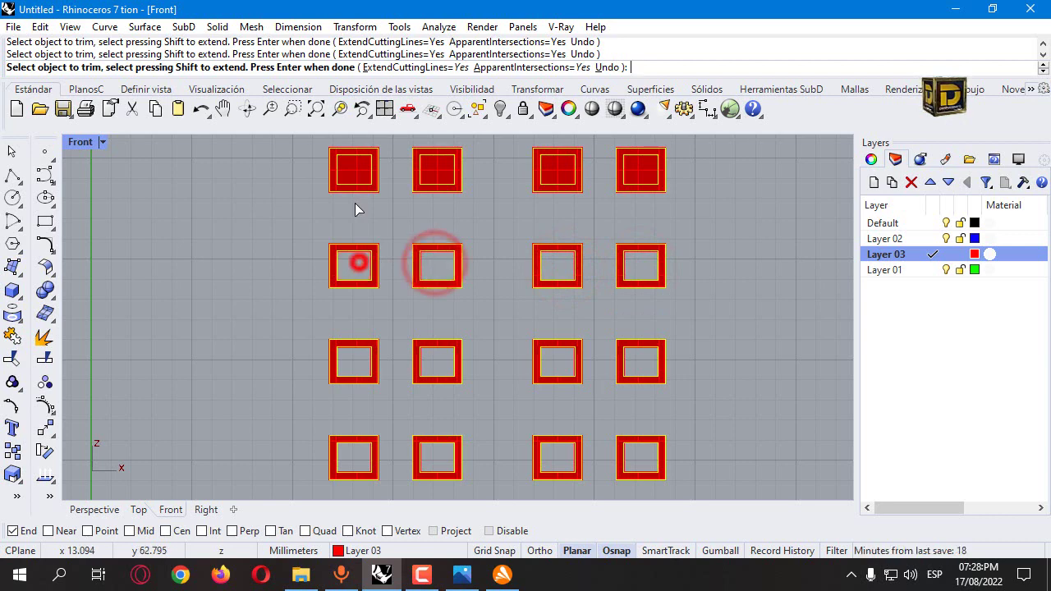
{"action": "left_click", "coordinate": [353, 171]}
{"action": "left_click", "coordinate": [429, 170]}
{"action": "left_click", "coordinate": [551, 170]}
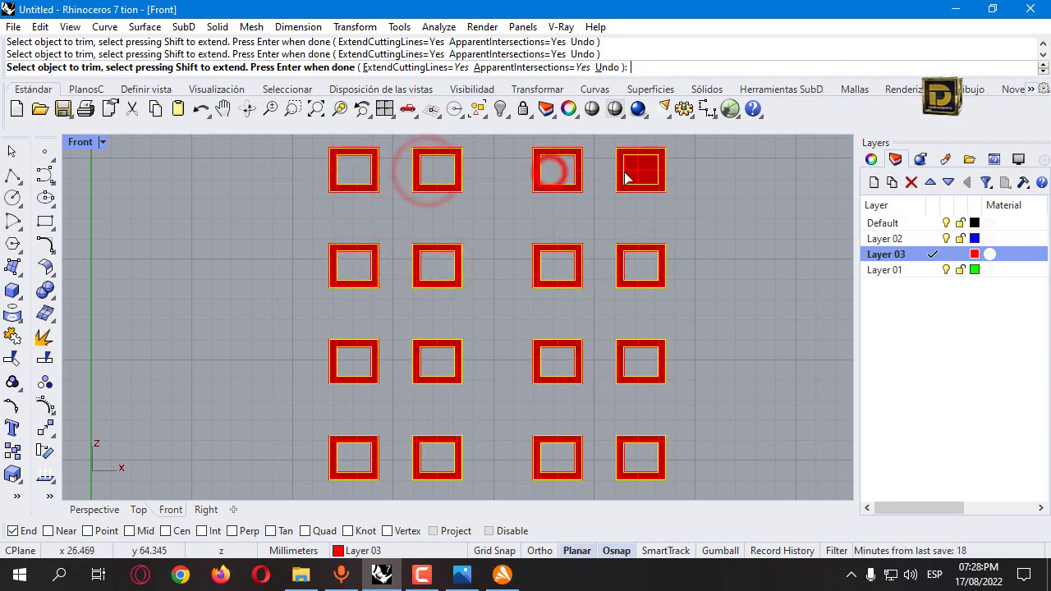
{"action": "left_click", "coordinate": [628, 174]}
{"action": "scroll", "coordinate": [469, 265], "scroll_direction": "down", "scroll_amount": 3}
{"action": "scroll", "coordinate": [558, 181], "scroll_direction": "up", "scroll_amount": 5}
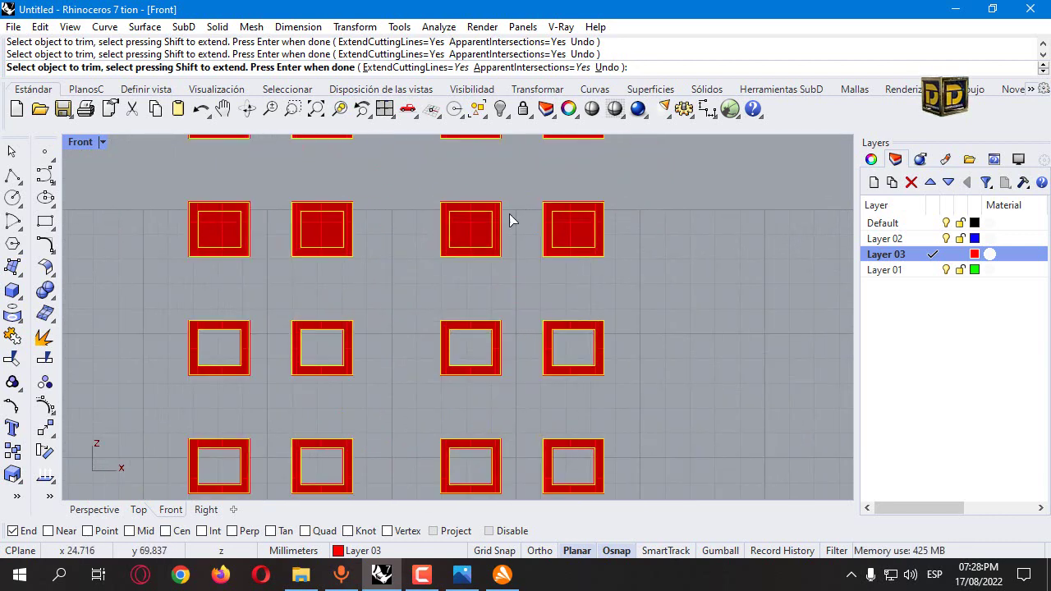
{"action": "left_click", "coordinate": [556, 236]}
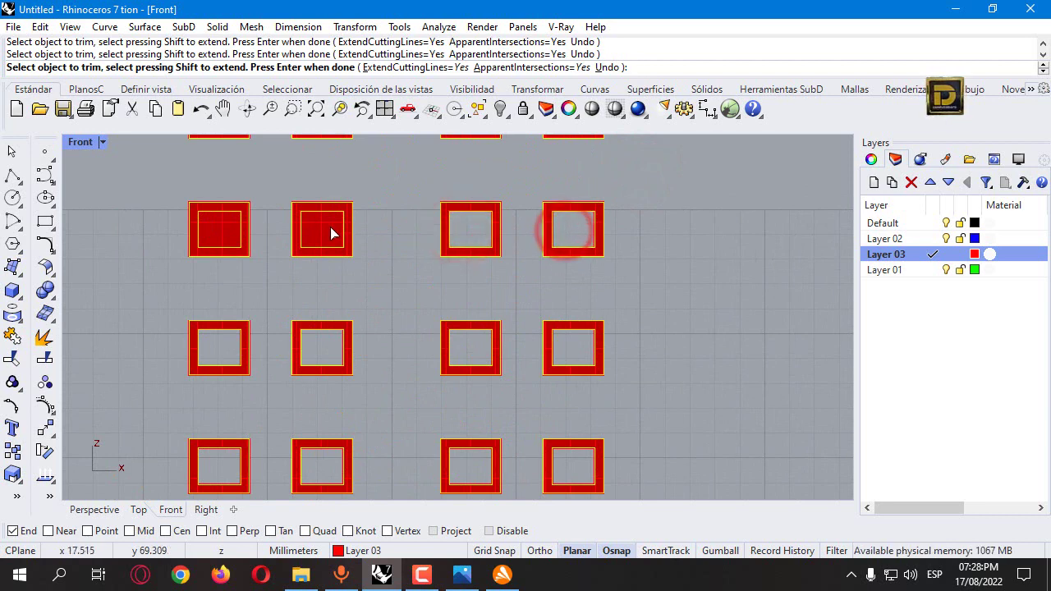
{"action": "scroll", "coordinate": [228, 236], "scroll_direction": "down", "scroll_amount": 3}
{"action": "scroll", "coordinate": [275, 272], "scroll_direction": "up", "scroll_amount": 5}
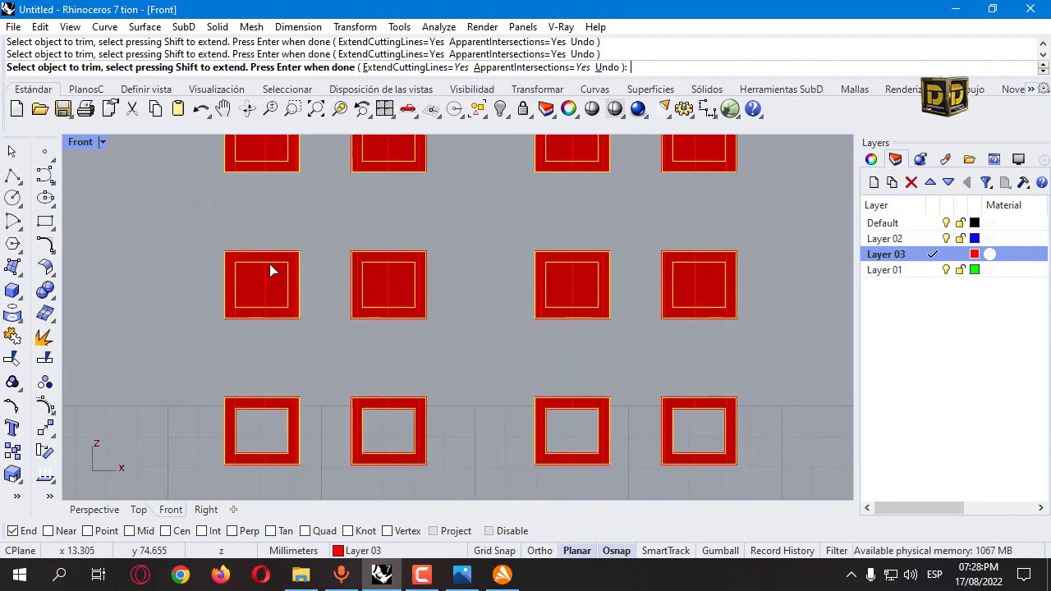
{"action": "left_click", "coordinate": [291, 289]}
{"action": "key", "text": "Return"}
{"action": "left_click", "coordinate": [390, 288]}
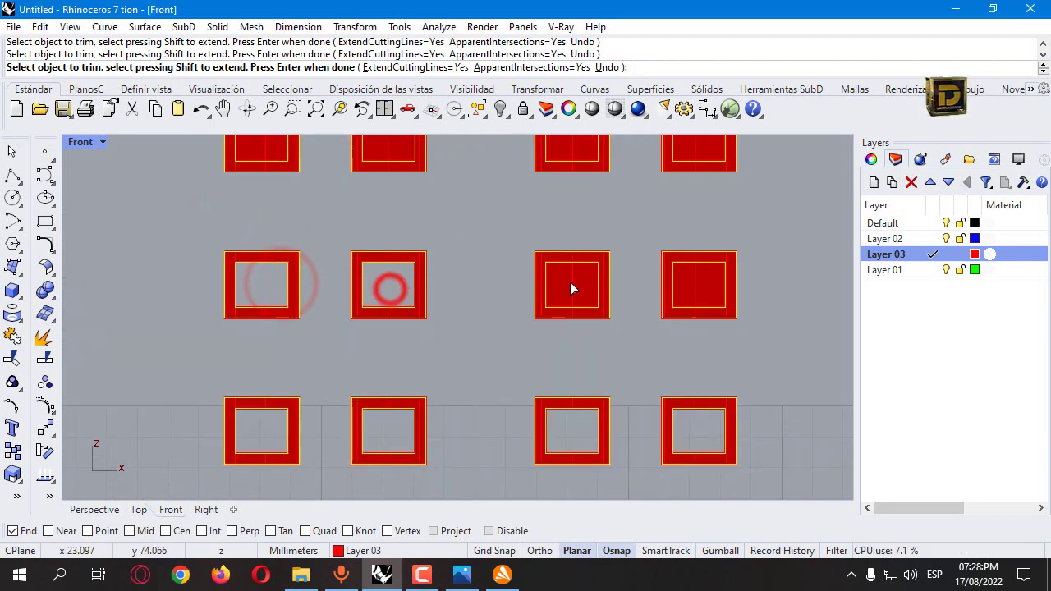
{"action": "left_click", "coordinate": [570, 284]}
{"action": "left_click", "coordinate": [694, 284]}
{"action": "scroll", "coordinate": [543, 335], "scroll_direction": "down", "scroll_amount": 3}
{"action": "scroll", "coordinate": [612, 238], "scroll_direction": "up", "scroll_amount": 3}
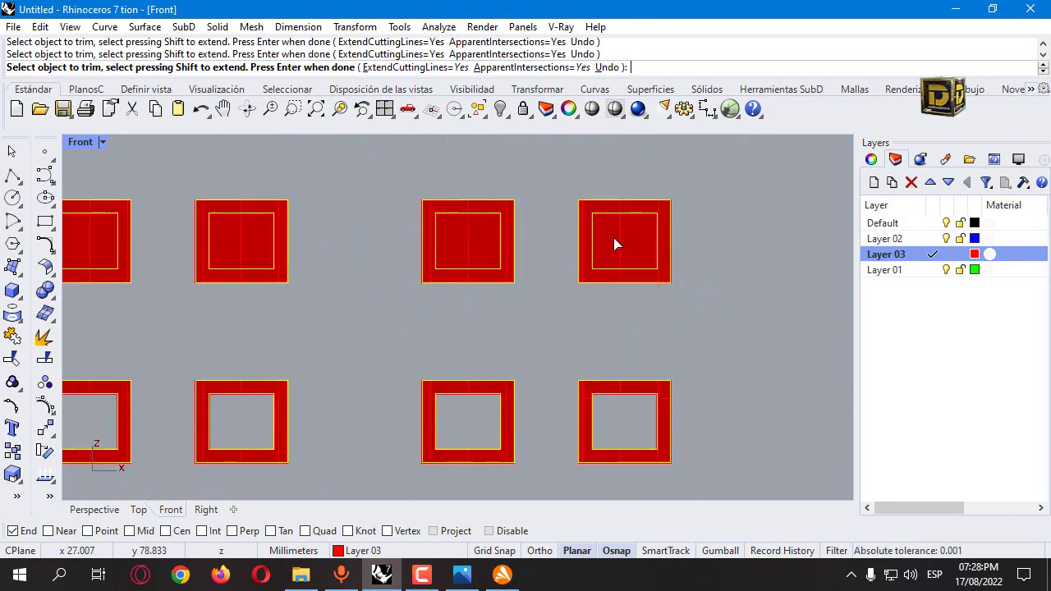
{"action": "left_click", "coordinate": [615, 238]}
{"action": "left_click", "coordinate": [484, 247]}
{"action": "left_click", "coordinate": [223, 249]}
{"action": "left_click", "coordinate": [103, 242]}
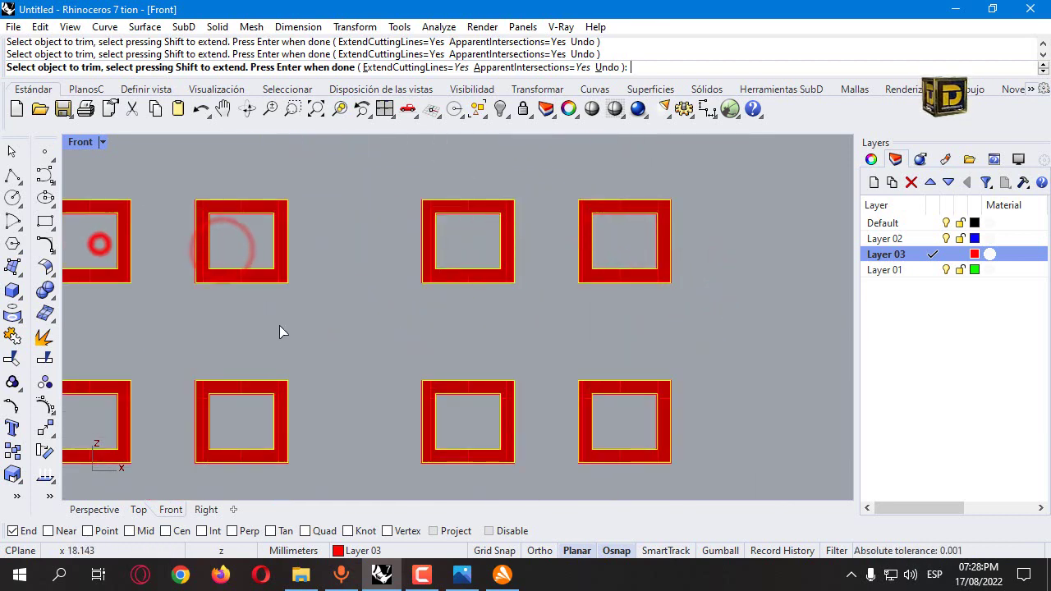
{"action": "scroll", "coordinate": [266, 228], "scroll_direction": "down", "scroll_amount": 3}
{"action": "scroll", "coordinate": [197, 279], "scroll_direction": "up", "scroll_amount": 3}
{"action": "left_click", "coordinate": [198, 166]}
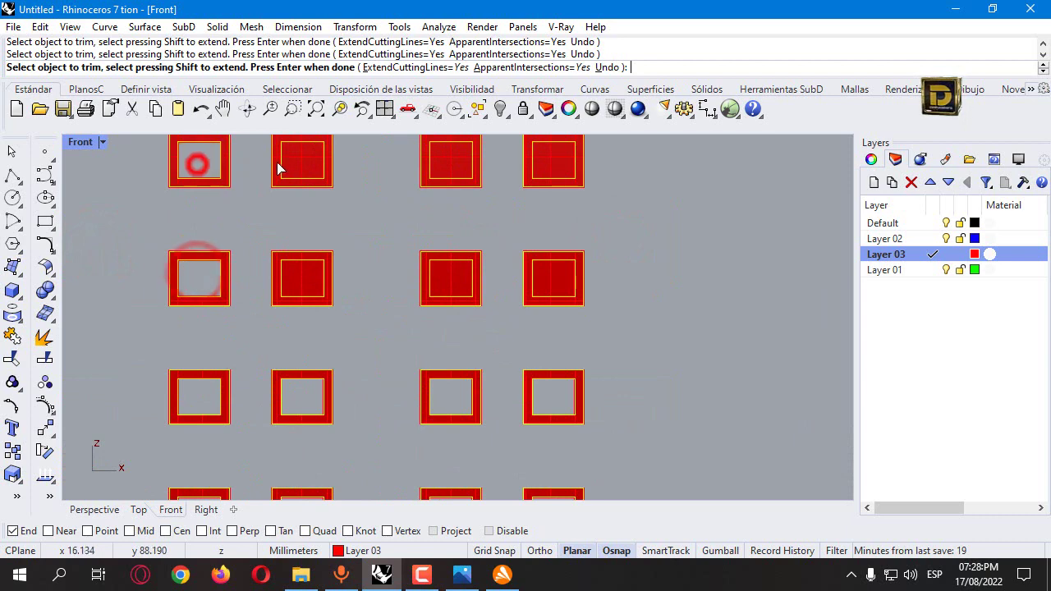
{"action": "left_click", "coordinate": [301, 165]}
{"action": "left_click", "coordinate": [300, 272]}
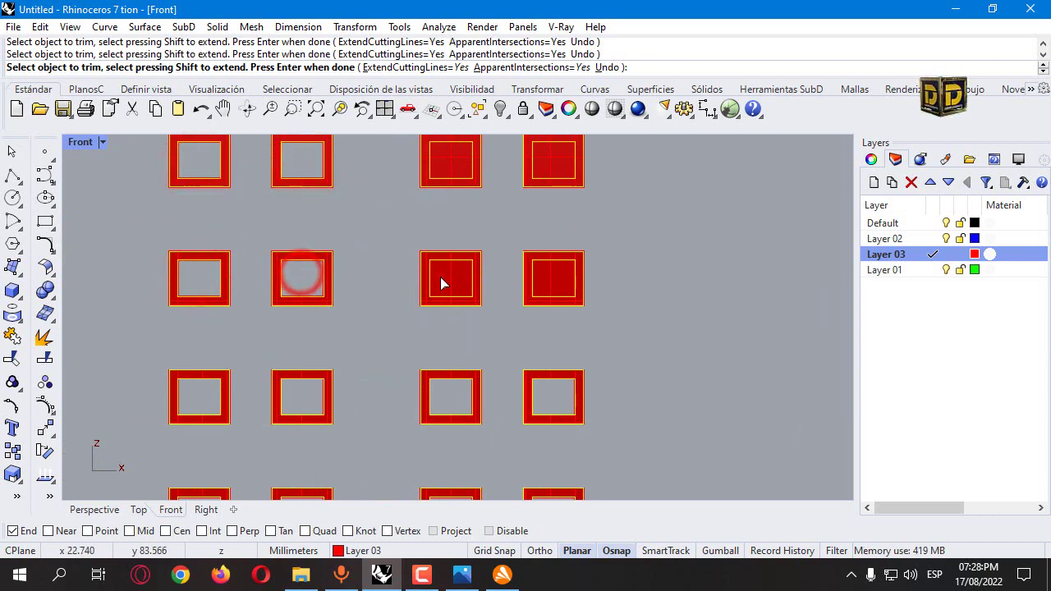
{"action": "left_click", "coordinate": [440, 159]}
{"action": "left_click", "coordinate": [552, 158]}
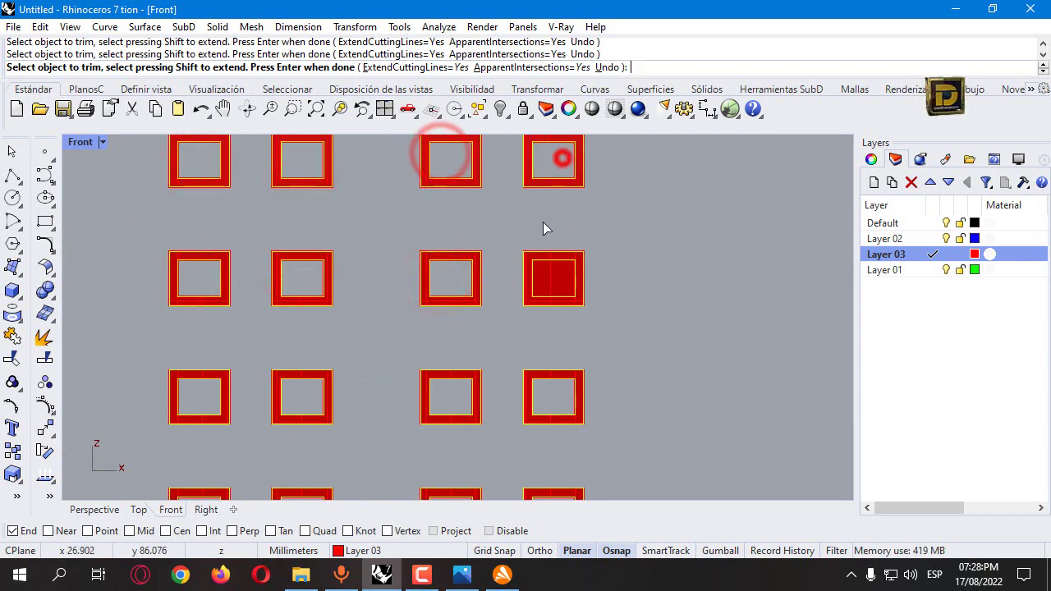
{"action": "left_click", "coordinate": [549, 277]}
{"action": "scroll", "coordinate": [511, 352], "scroll_direction": "down", "scroll_amount": 8}
{"action": "scroll", "coordinate": [511, 352], "scroll_direction": "down", "scroll_amount": 5}
{"action": "scroll", "coordinate": [442, 240], "scroll_direction": "up", "scroll_amount": 3}
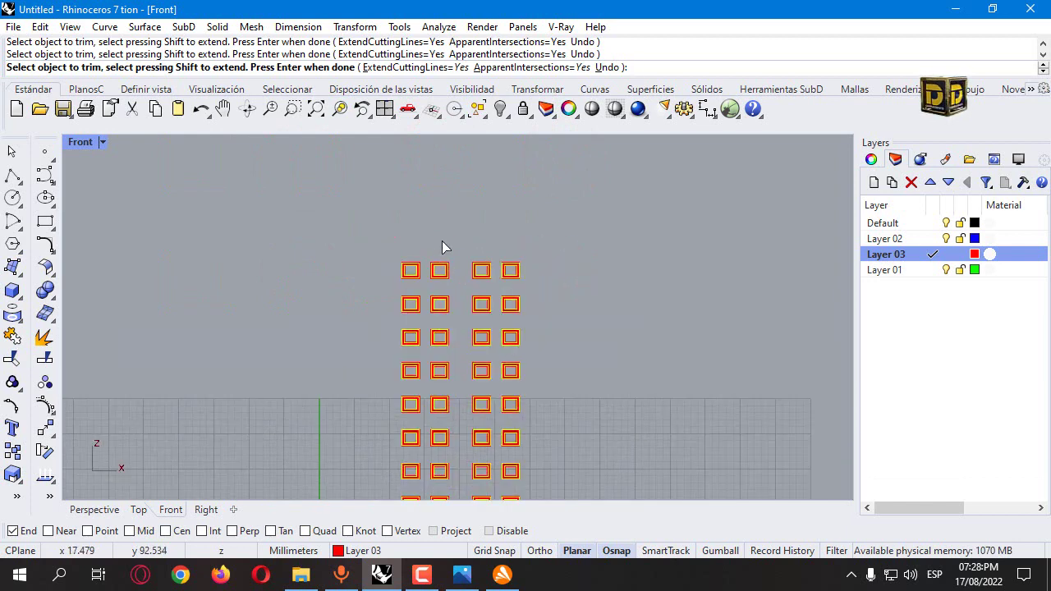
{"action": "key", "text": "Return"}
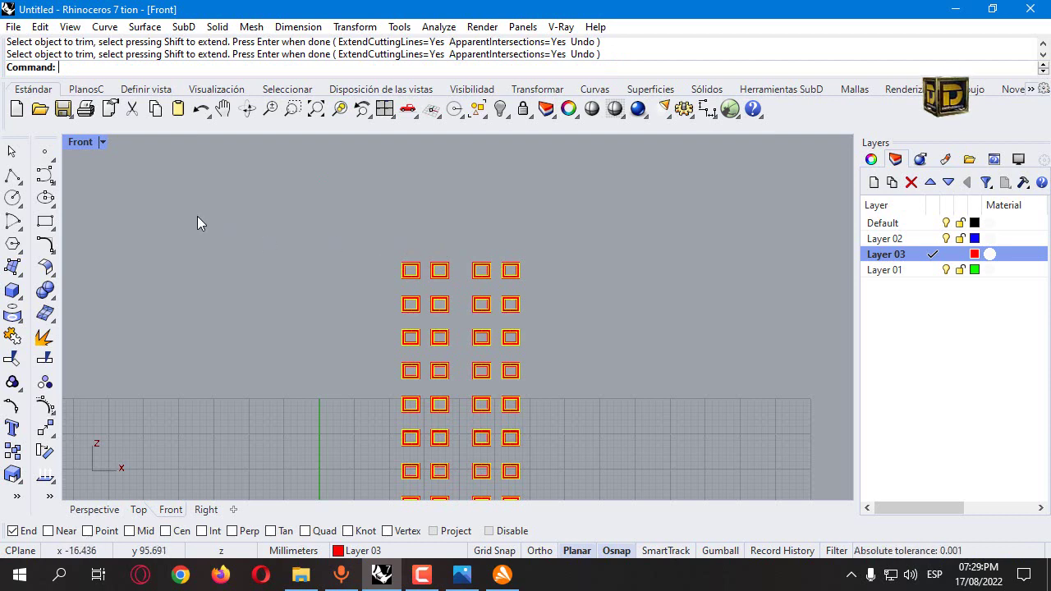
In the Right view, select only the projected rectangles lying on the backrest's rear face, from the top row to the bottom row.
{"action": "double_click", "coordinate": [82, 146]}
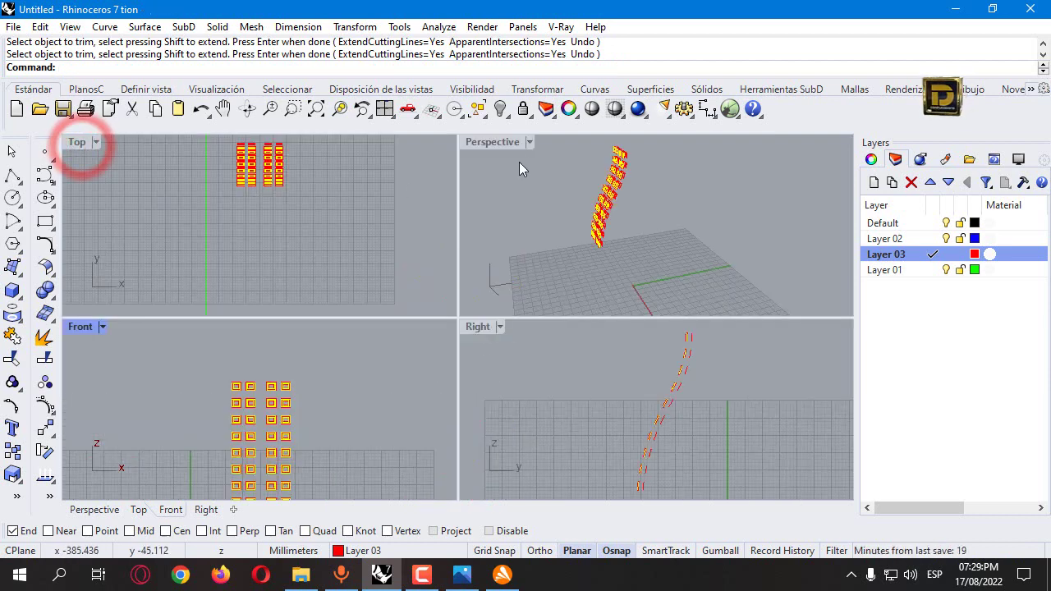
{"action": "left_click", "coordinate": [509, 141]}
{"action": "double_click", "coordinate": [509, 141]}
{"action": "right_click_drag", "start_coordinate": [287, 160], "coordinate": [86, 156]}
{"action": "double_click", "coordinate": [91, 146]}
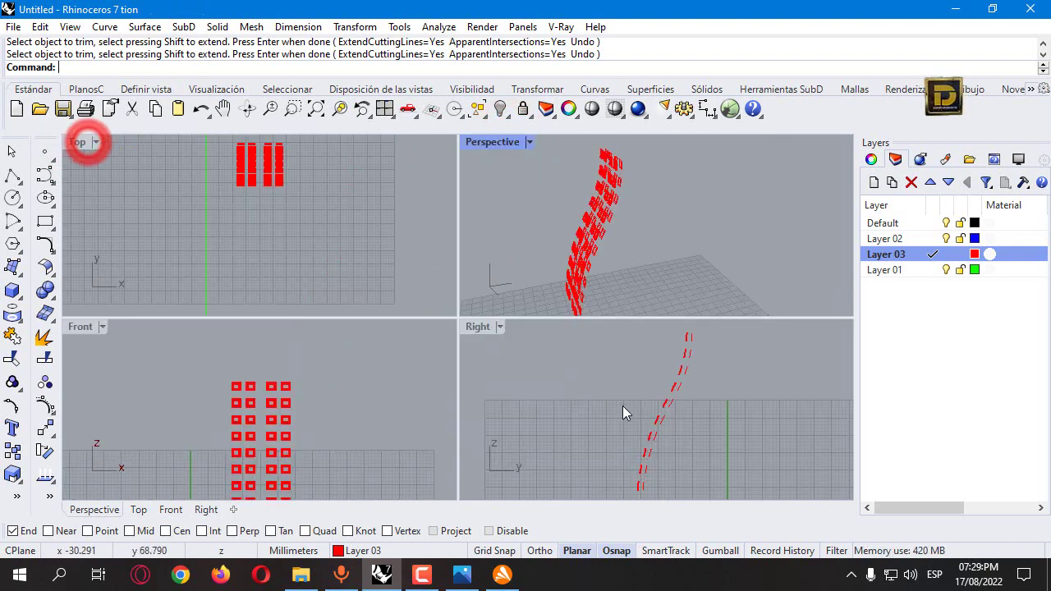
{"action": "double_click", "coordinate": [485, 326]}
{"action": "right_click_drag", "start_coordinate": [485, 326], "coordinate": [520, 391]}
{"action": "scroll", "coordinate": [452, 192], "scroll_direction": "up", "scroll_amount": 2}
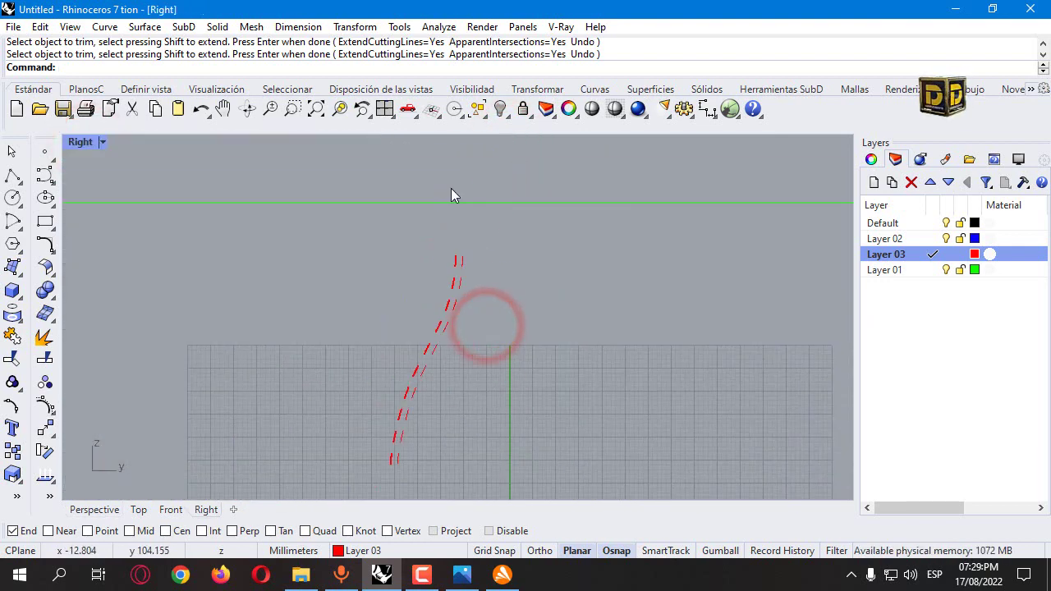
{"action": "scroll", "coordinate": [464, 248], "scroll_direction": "up", "scroll_amount": 1}
{"action": "left_click_drag", "start_coordinate": [480, 342], "coordinate": [480, 342]}
{"action": "scroll", "coordinate": [462, 281], "scroll_direction": "up", "scroll_amount": 2}
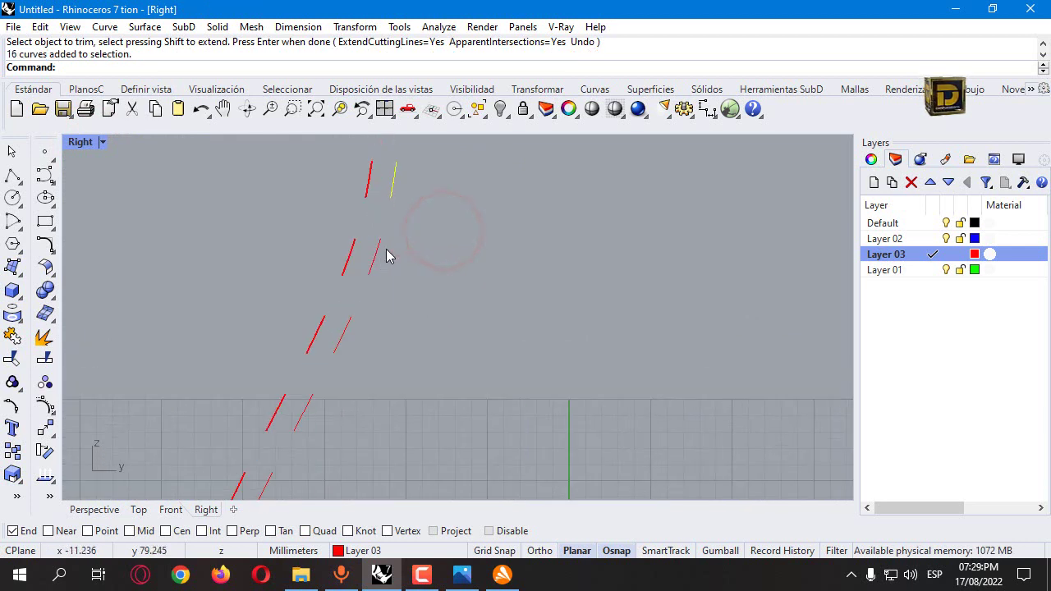
{"action": "left_click_drag", "start_coordinate": [376, 298], "coordinate": [394, 296]}
{"action": "right_click", "coordinate": [394, 298]}
{"action": "right_click_drag", "start_coordinate": [348, 376], "coordinate": [377, 285]}
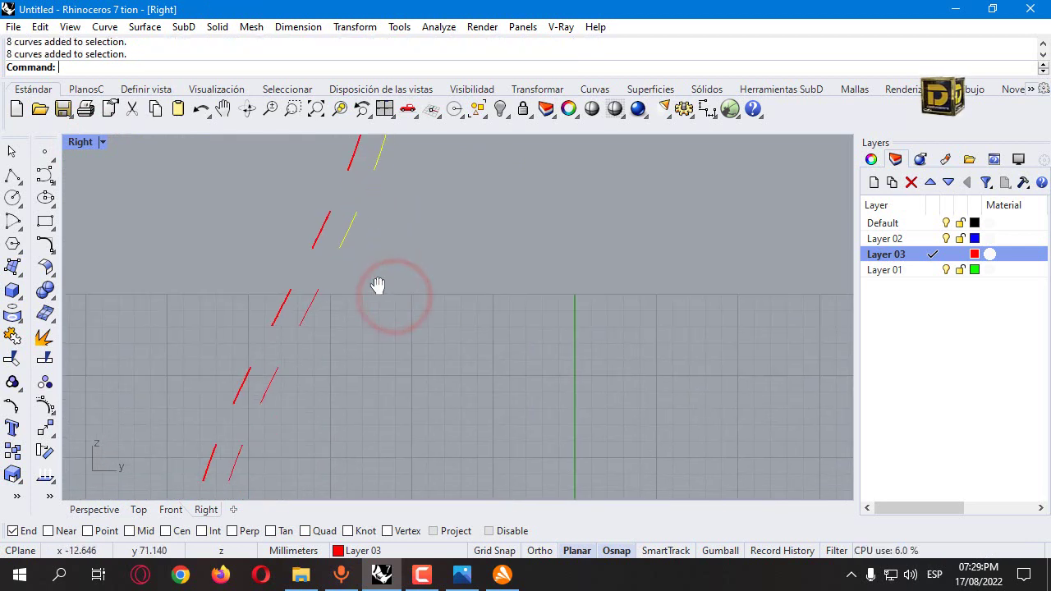
{"action": "right_click_drag", "start_coordinate": [312, 358], "coordinate": [372, 238]}
{"action": "left_click_drag", "start_coordinate": [306, 331], "coordinate": [282, 419]}
{"action": "right_click_drag", "start_coordinate": [281, 420], "coordinate": [323, 294]}
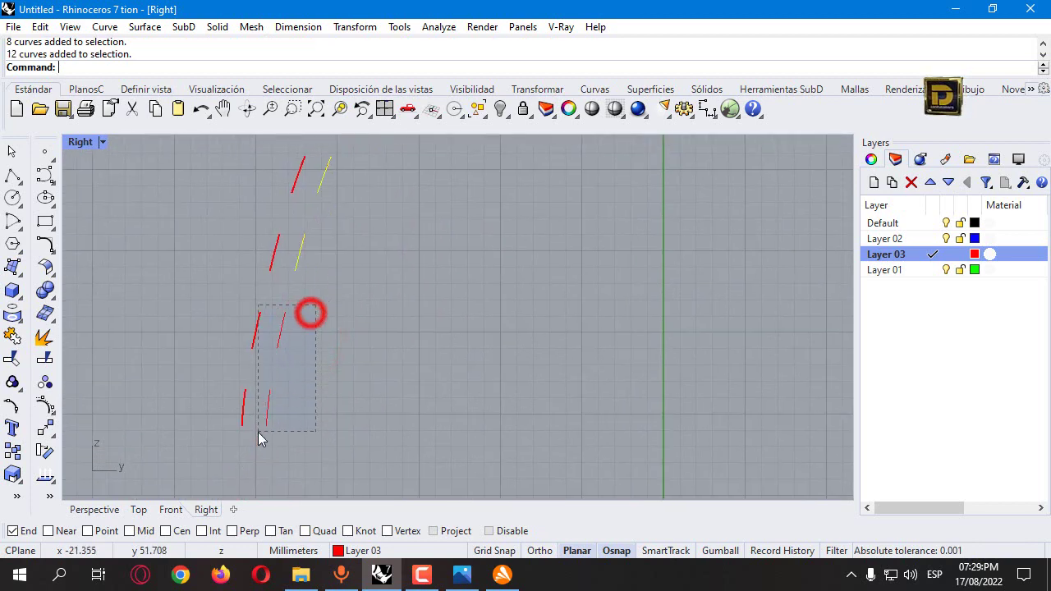
{"action": "left_click_drag", "start_coordinate": [257, 432], "coordinate": [268, 432]}
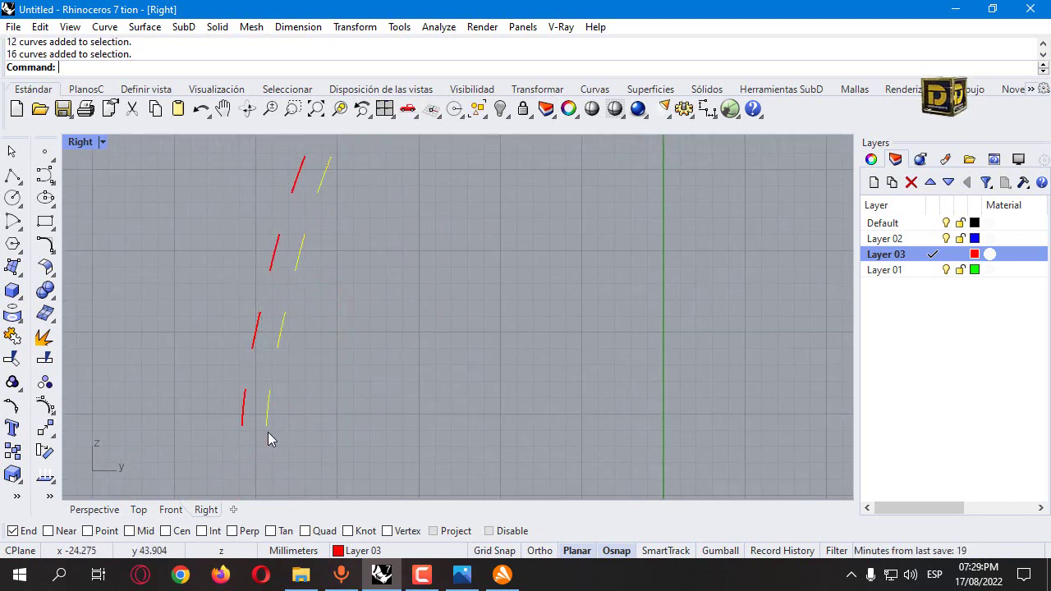
Create a Patch surface through the selected rear-face rectangles.
{"action": "double_click", "coordinate": [79, 142]}
{"action": "left_click", "coordinate": [12, 265]}
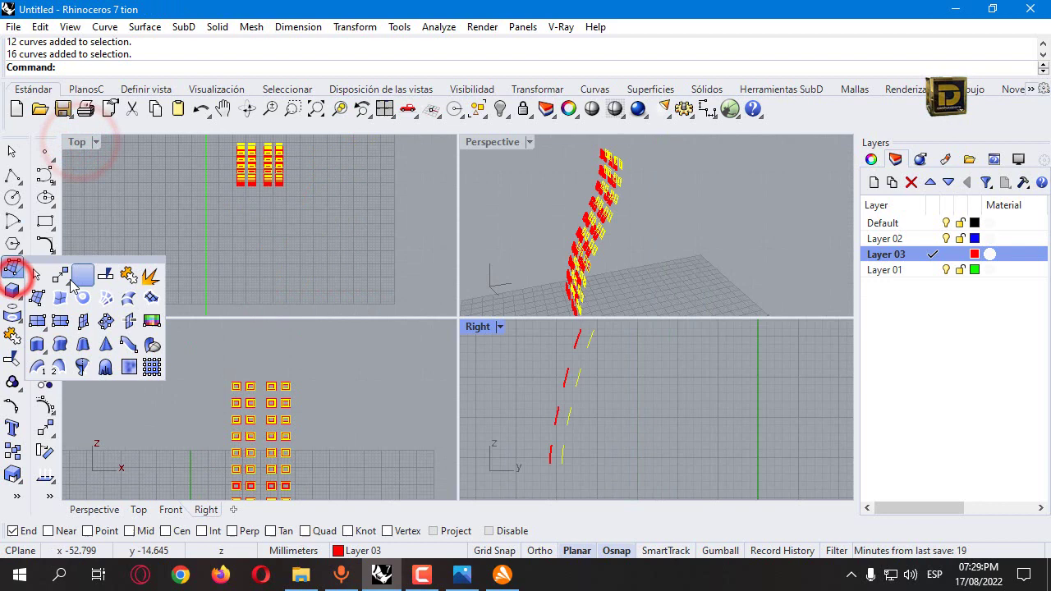
{"action": "left_click", "coordinate": [156, 299]}
{"action": "left_click", "coordinate": [285, 456]}
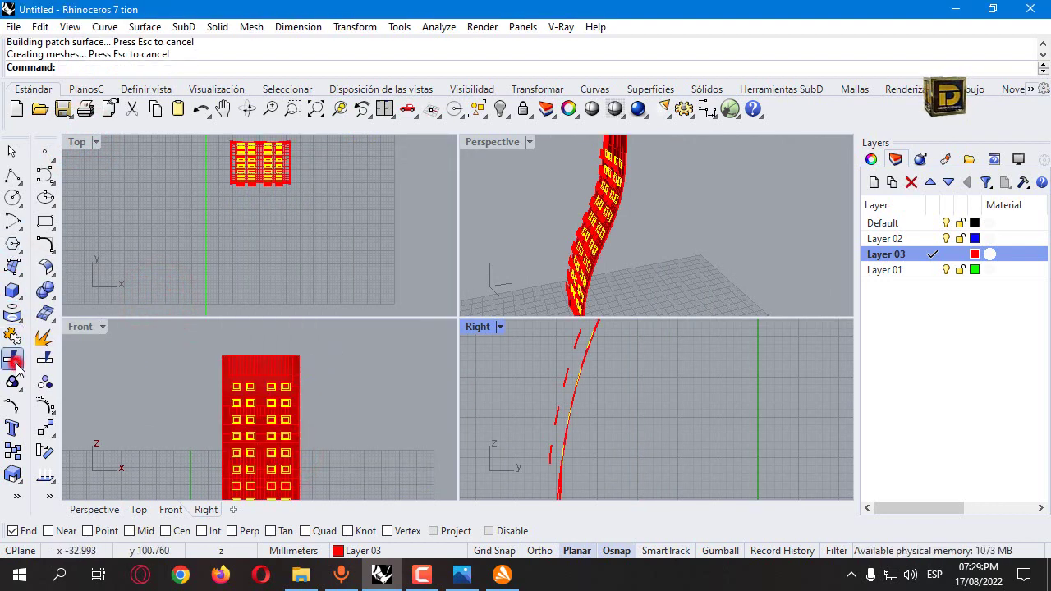
In the Front view, trim away the rear patch surface outside the outer rectangles.
{"action": "left_click", "coordinate": [13, 361]}
{"action": "double_click", "coordinate": [79, 326]}
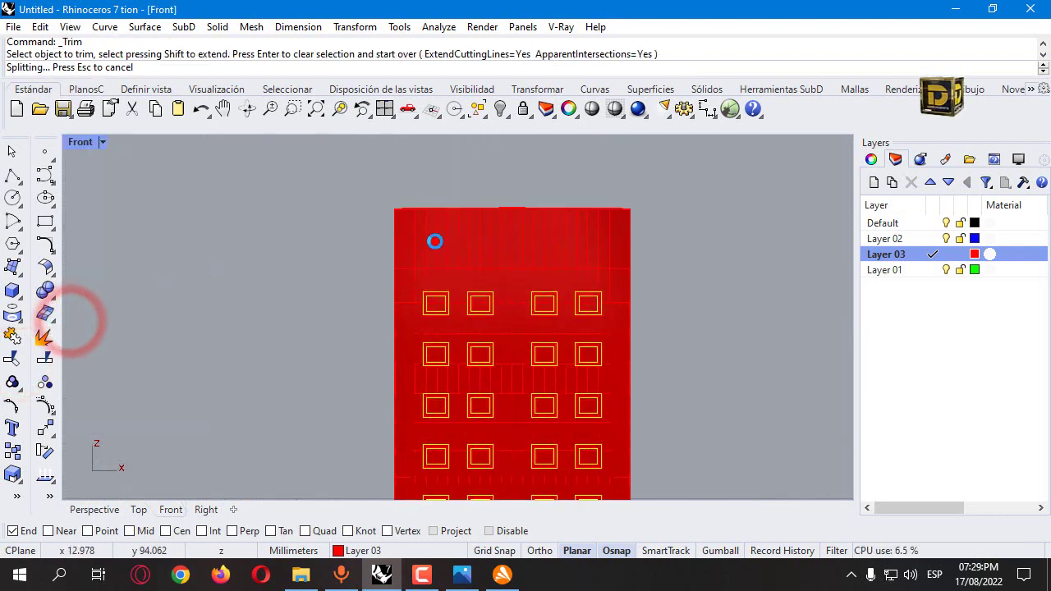
{"action": "scroll", "coordinate": [440, 305], "scroll_direction": "up", "scroll_amount": 5}
Trim the rear surface inside the inner rectangle of every square in all ten rows, finish the Trim and clear the selection.
{"action": "left_click", "coordinate": [439, 303]}
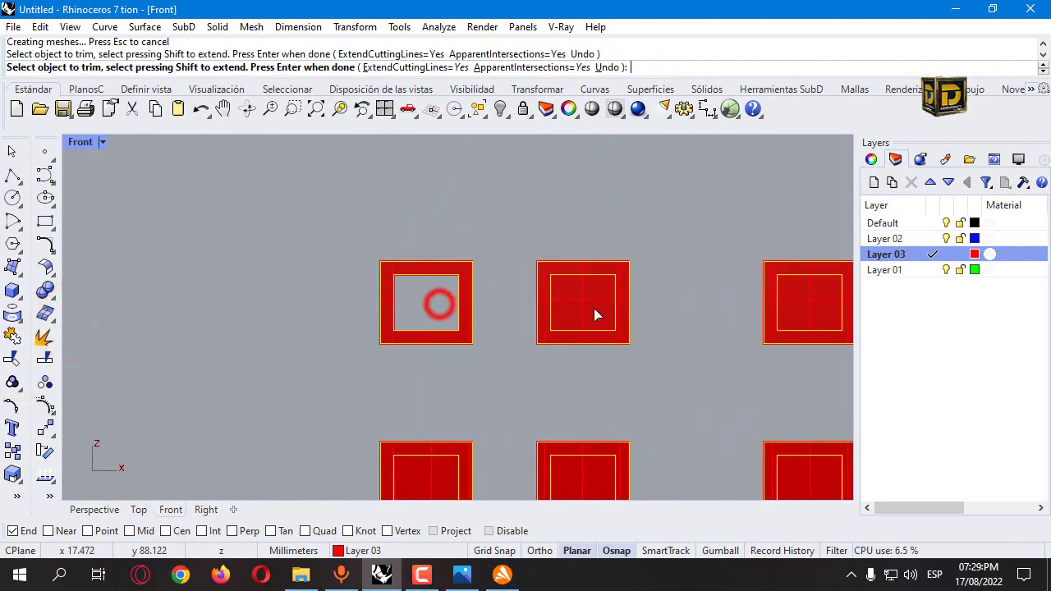
{"action": "left_click", "coordinate": [594, 308]}
{"action": "scroll", "coordinate": [341, 240], "scroll_direction": "down", "scroll_amount": 5}
{"action": "scroll", "coordinate": [518, 260], "scroll_direction": "up", "scroll_amount": 2}
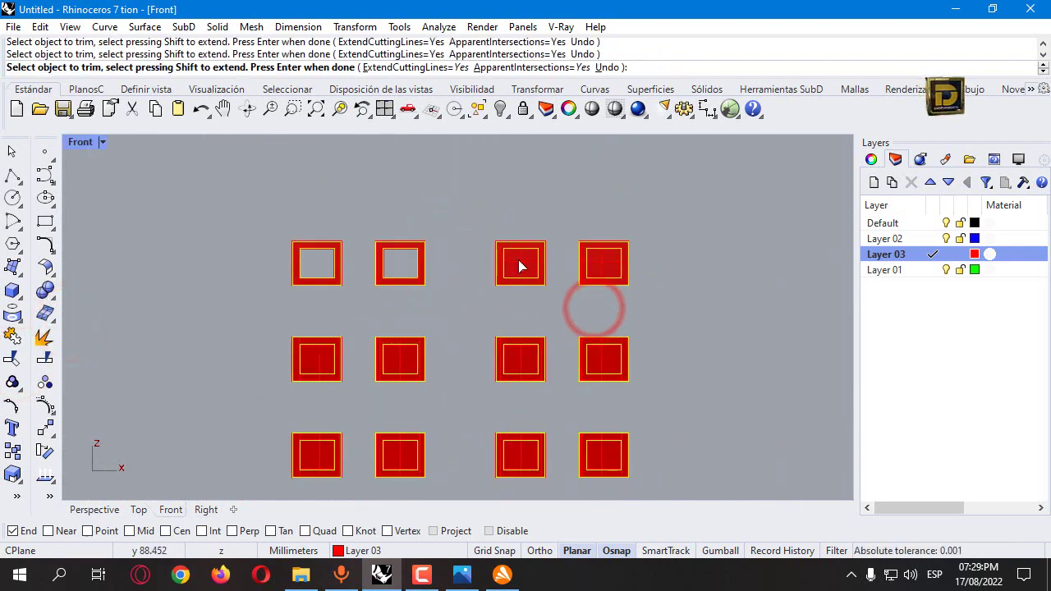
{"action": "left_click", "coordinate": [600, 269]}
{"action": "left_click", "coordinate": [604, 357]}
{"action": "left_click", "coordinate": [518, 359]}
{"action": "left_click", "coordinate": [401, 362]}
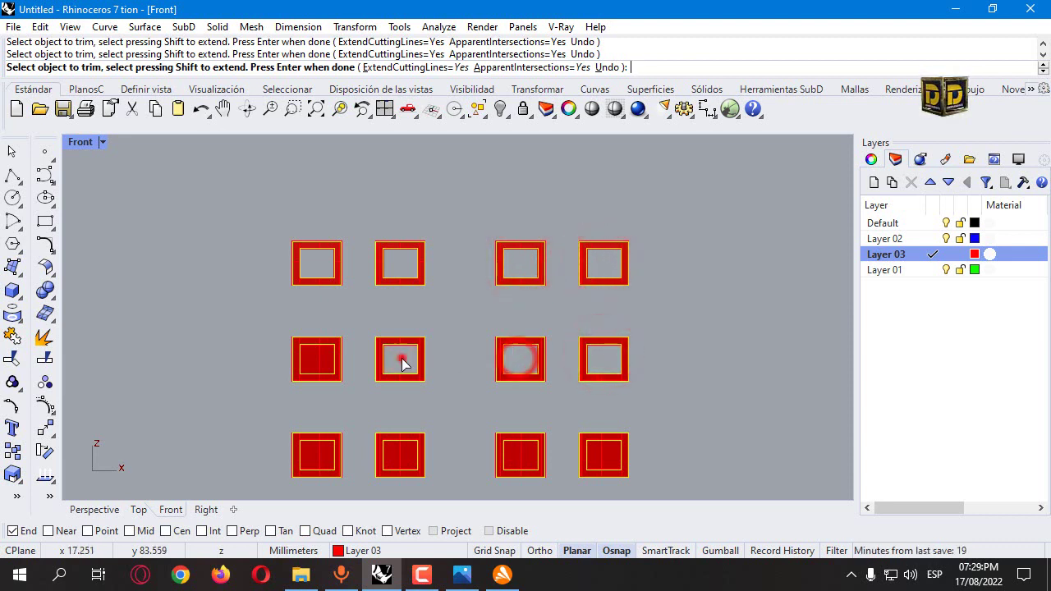
{"action": "left_click", "coordinate": [317, 361]}
{"action": "left_click", "coordinate": [319, 456]}
{"action": "left_click", "coordinate": [397, 461]}
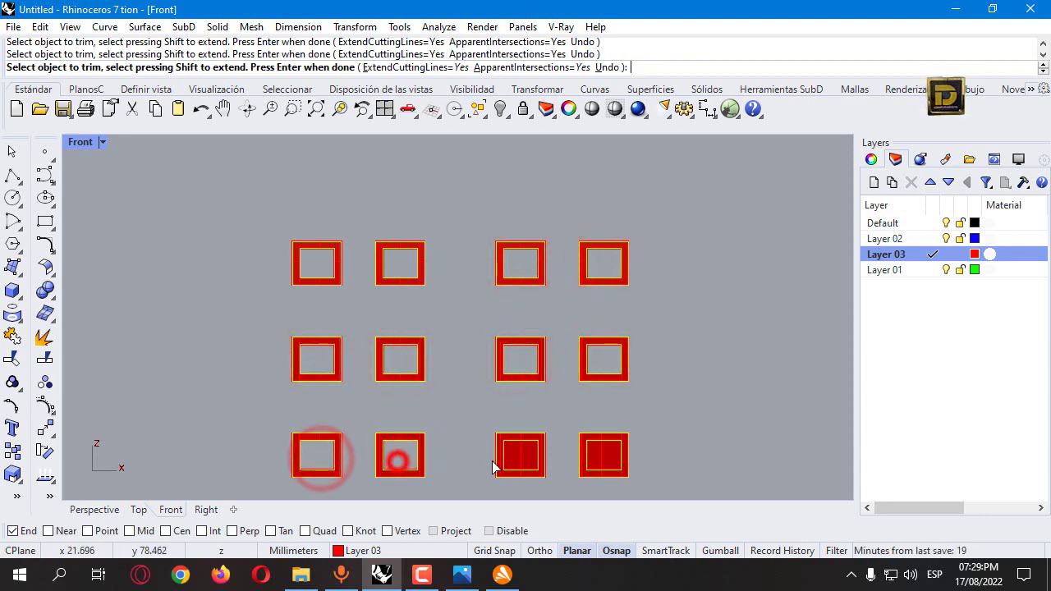
{"action": "left_click", "coordinate": [514, 456]}
{"action": "left_click", "coordinate": [598, 461]}
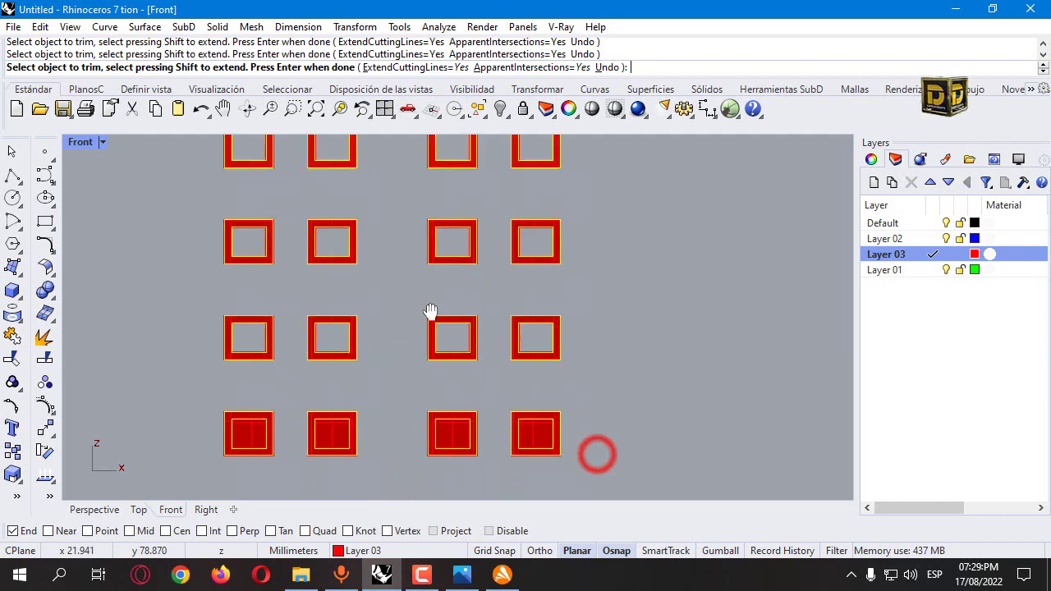
{"action": "left_click", "coordinate": [219, 273]}
{"action": "left_click", "coordinate": [304, 277]}
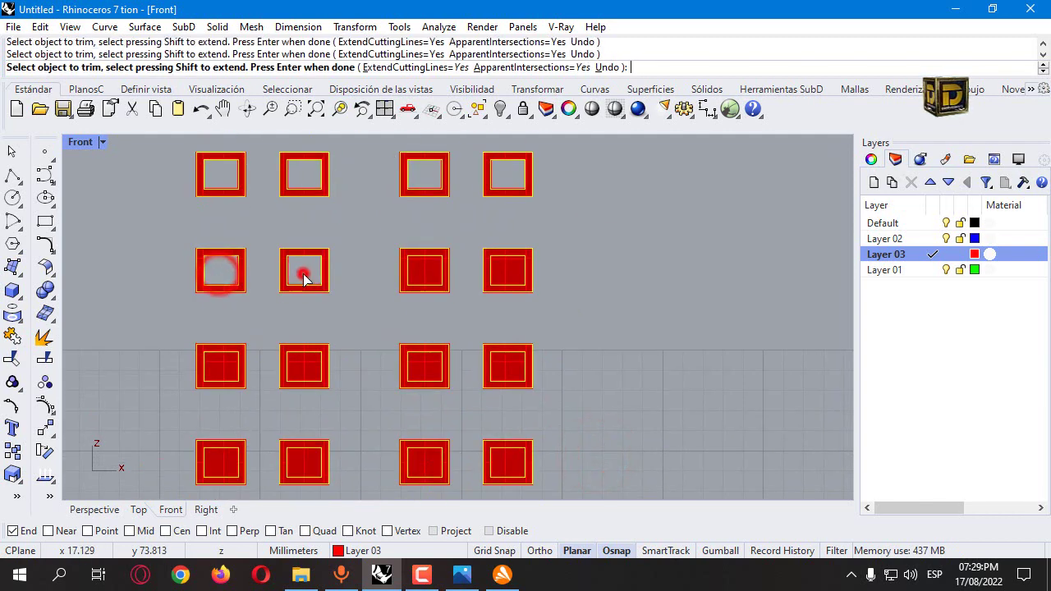
{"action": "left_click", "coordinate": [426, 273]}
{"action": "left_click", "coordinate": [503, 276]}
{"action": "left_click", "coordinate": [506, 362]}
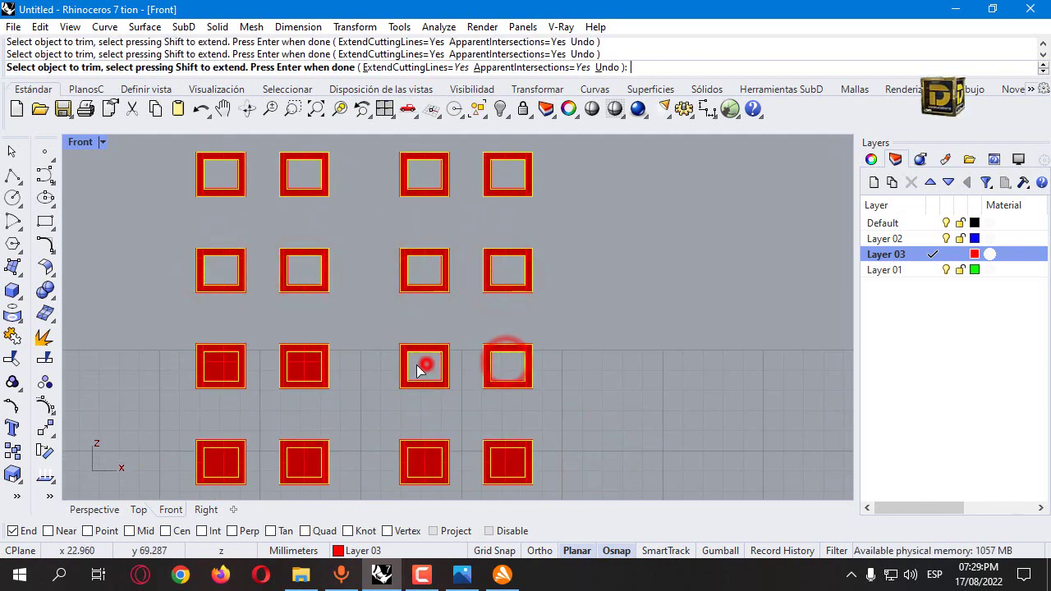
{"action": "left_click", "coordinate": [426, 362]}
{"action": "left_click", "coordinate": [302, 362]}
{"action": "left_click", "coordinate": [221, 364]}
{"action": "left_click", "coordinate": [222, 471]}
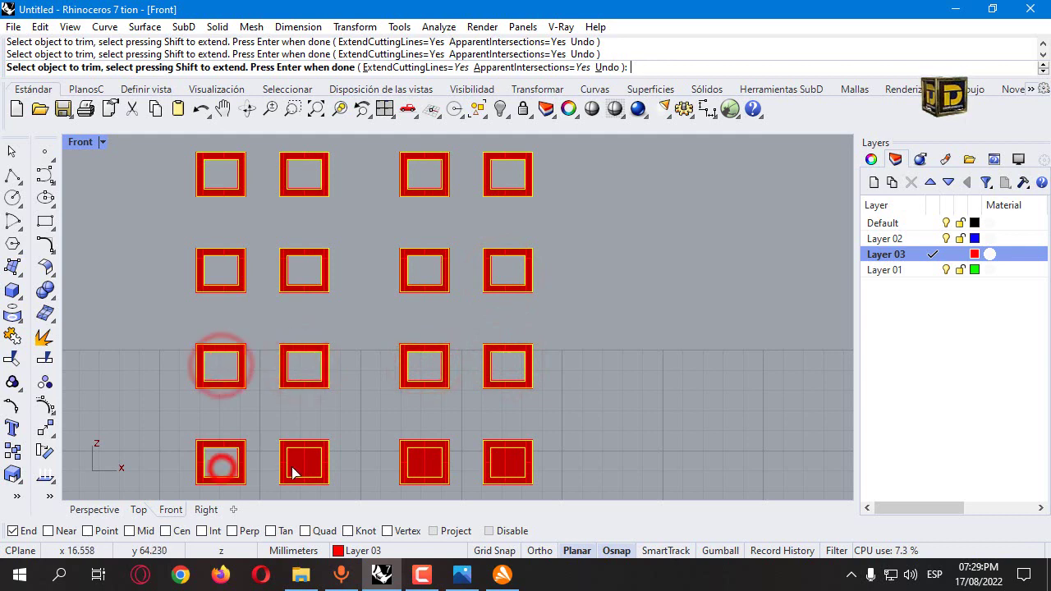
{"action": "left_click", "coordinate": [300, 464]}
{"action": "left_click", "coordinate": [425, 460]}
{"action": "left_click", "coordinate": [504, 464]}
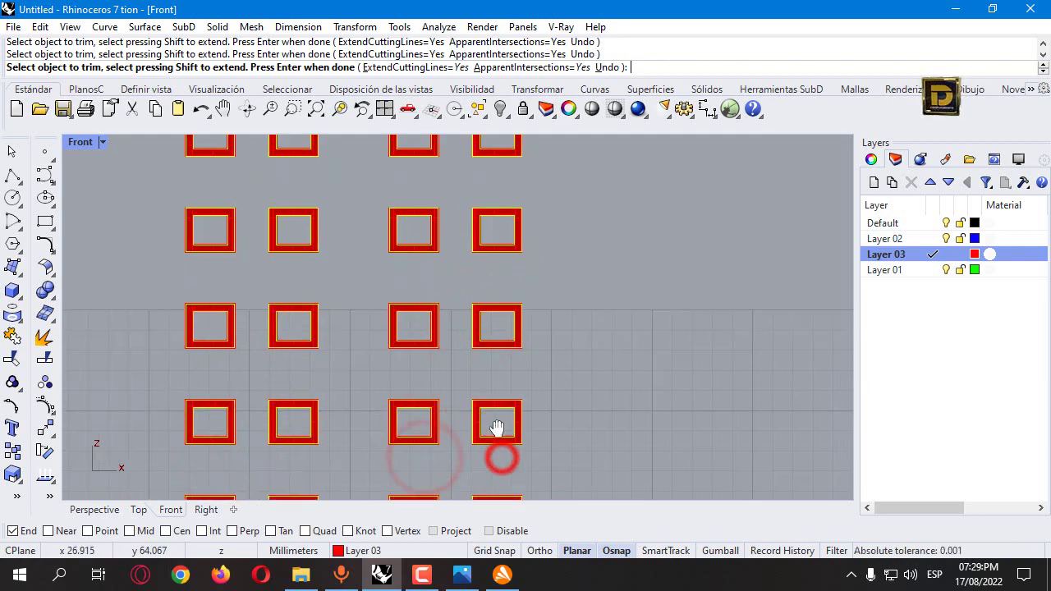
{"action": "left_click", "coordinate": [184, 314]}
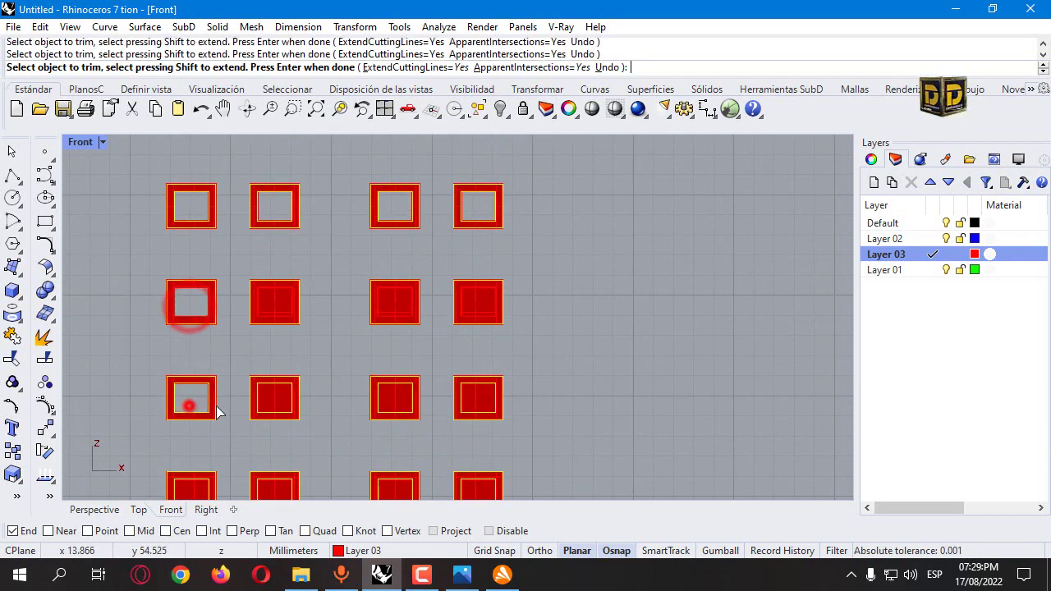
{"action": "left_click", "coordinate": [192, 402]}
{"action": "left_click", "coordinate": [272, 402]}
{"action": "left_click", "coordinate": [279, 299]}
{"action": "left_click", "coordinate": [385, 306]}
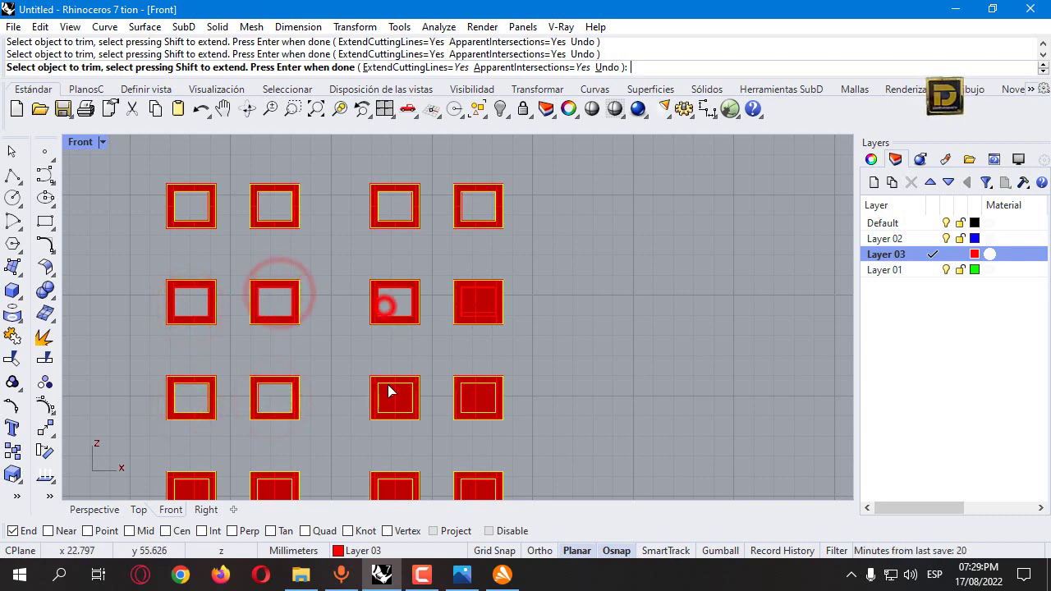
{"action": "left_click", "coordinate": [392, 394]}
{"action": "left_click", "coordinate": [475, 299]}
{"action": "left_click", "coordinate": [471, 396]}
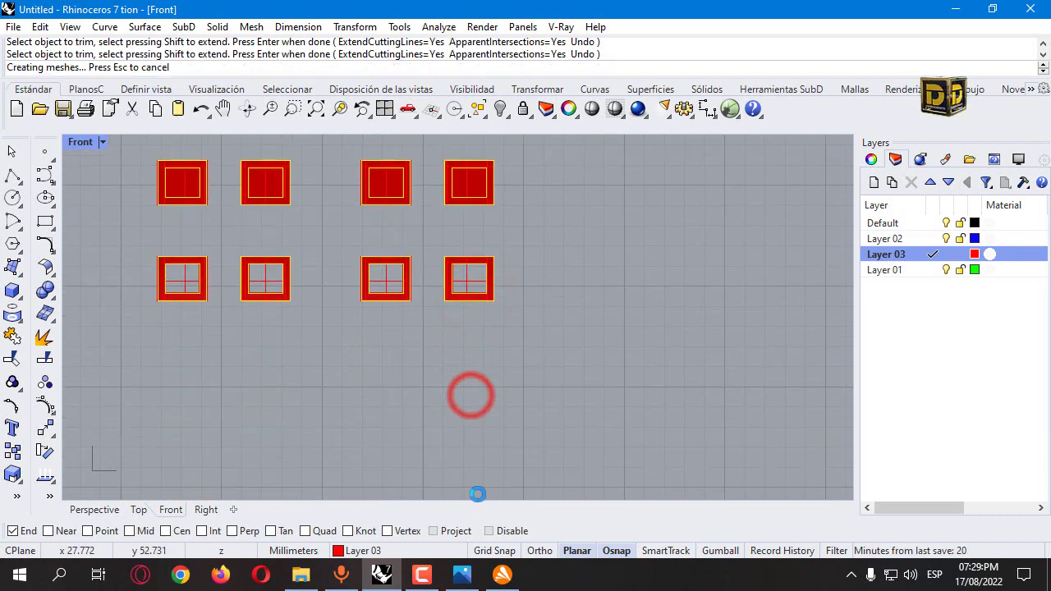
{"action": "left_click", "coordinate": [477, 190]}
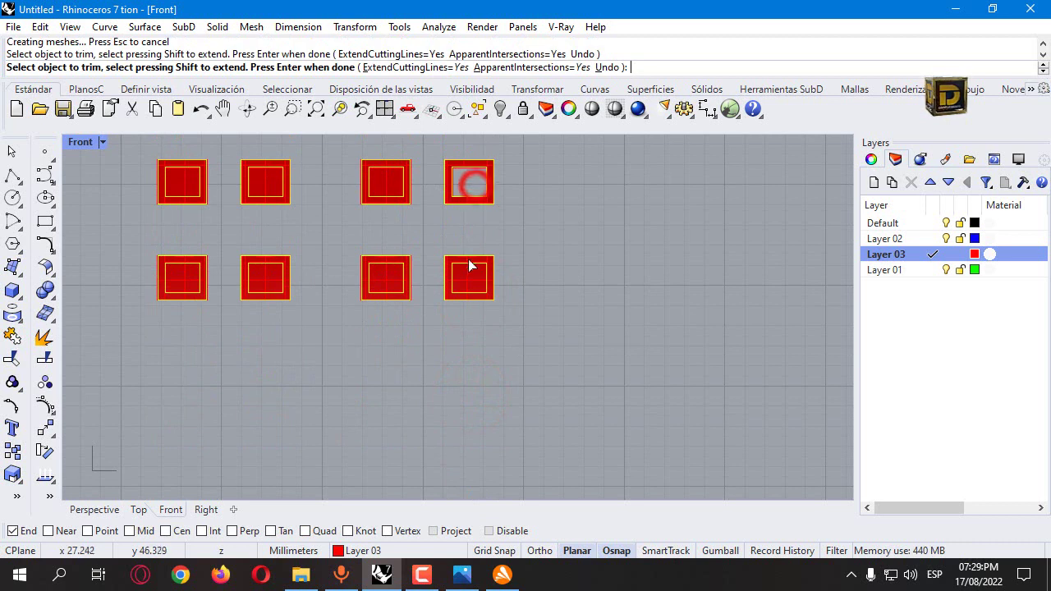
{"action": "left_click", "coordinate": [473, 286]}
{"action": "left_click", "coordinate": [392, 277]}
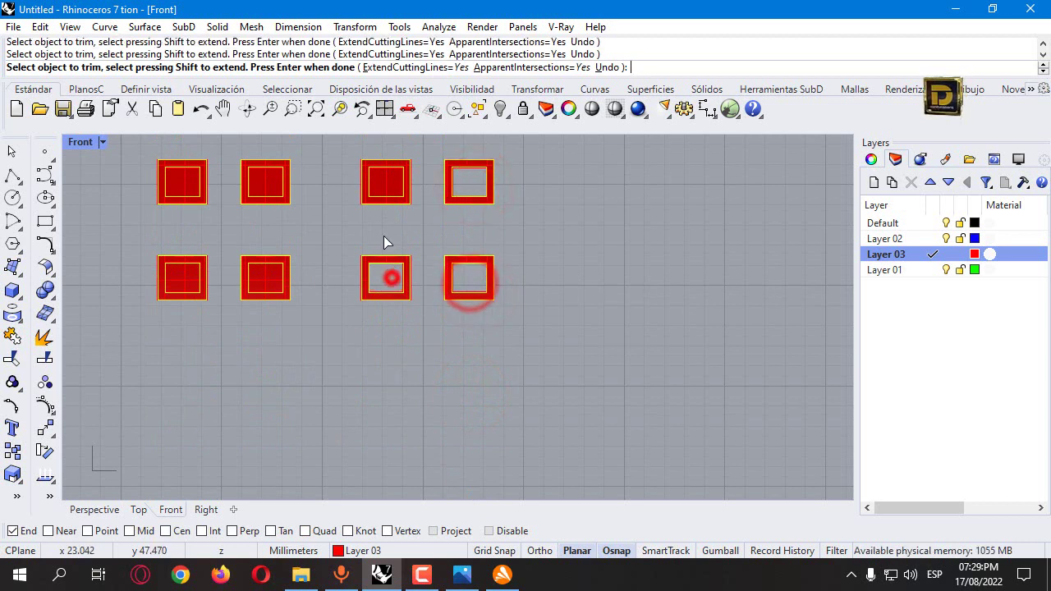
{"action": "left_click", "coordinate": [384, 179]}
{"action": "left_click", "coordinate": [265, 181]}
{"action": "left_click", "coordinate": [266, 275]}
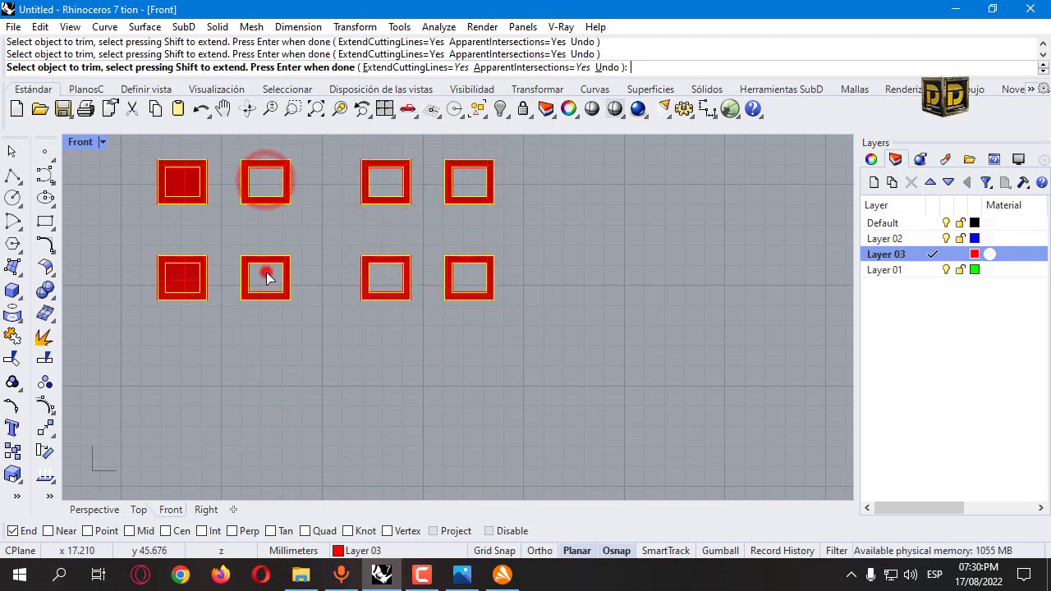
{"action": "left_click", "coordinate": [184, 277]}
{"action": "left_click", "coordinate": [186, 181]}
{"action": "key", "text": "Return"}
{"action": "scroll", "coordinate": [316, 280], "scroll_direction": "down", "scroll_amount": 6}
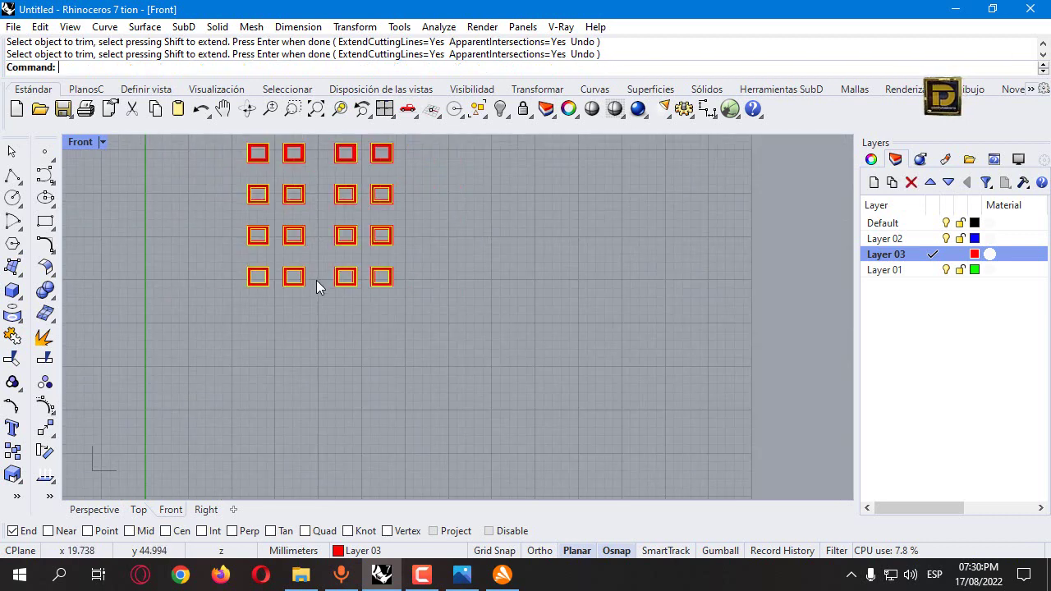
{"action": "left_click", "coordinate": [408, 234]}
Select all the square frames and offset their surfaces as solids by 0.2 mm on both sides.
{"action": "scroll", "coordinate": [344, 234], "scroll_direction": "up", "scroll_amount": 5}
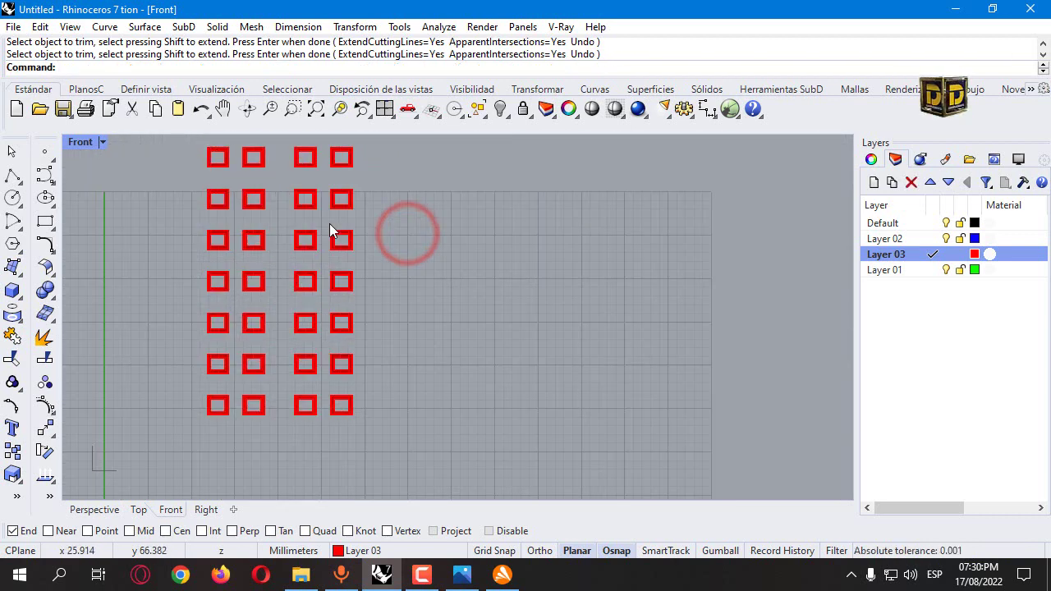
{"action": "scroll", "coordinate": [271, 201], "scroll_direction": "down", "scroll_amount": 4}
{"action": "left_click_drag", "start_coordinate": [418, 330], "coordinate": [418, 338]}
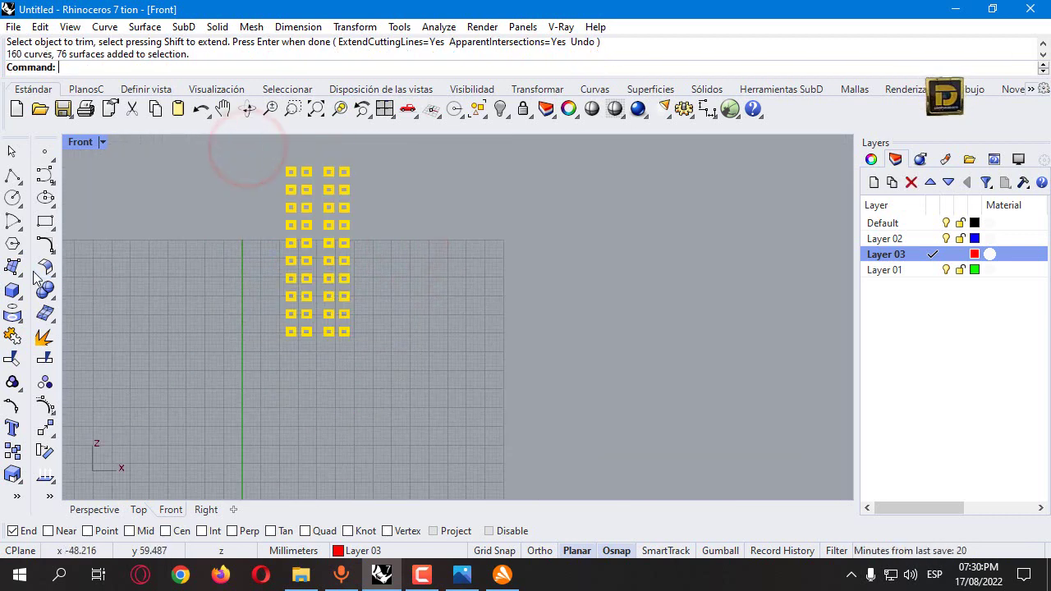
{"action": "left_click", "coordinate": [34, 275]}
{"action": "left_click", "coordinate": [98, 302]}
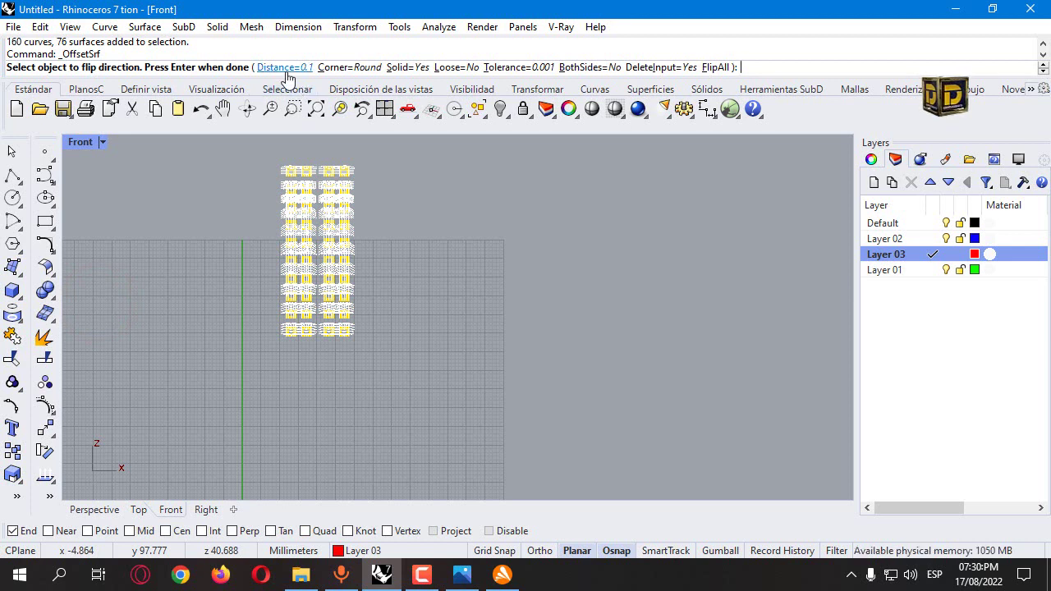
{"action": "left_click", "coordinate": [284, 66]}
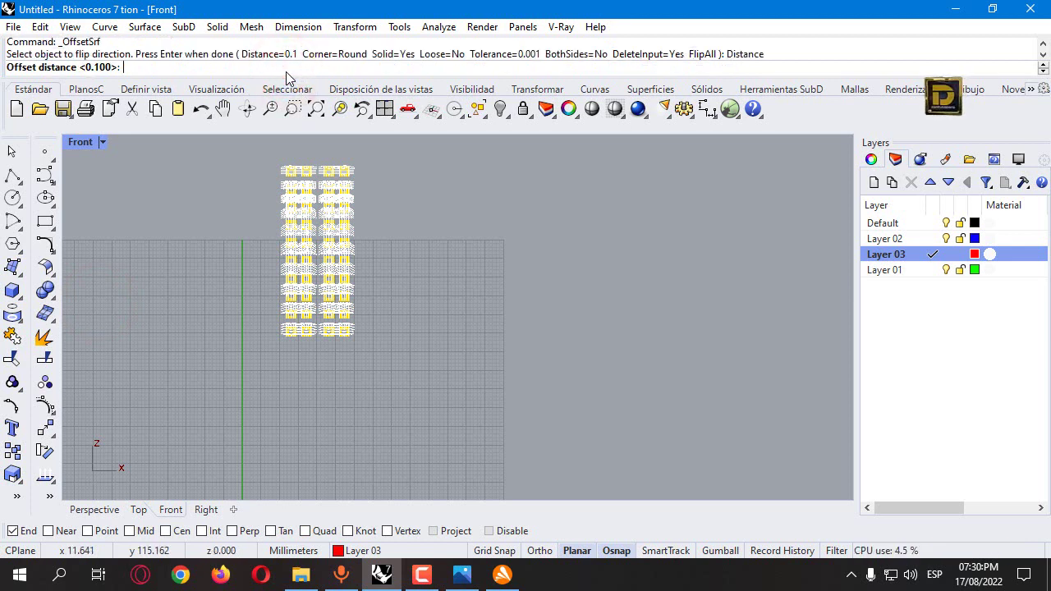
{"action": "key", "text": "Return"}
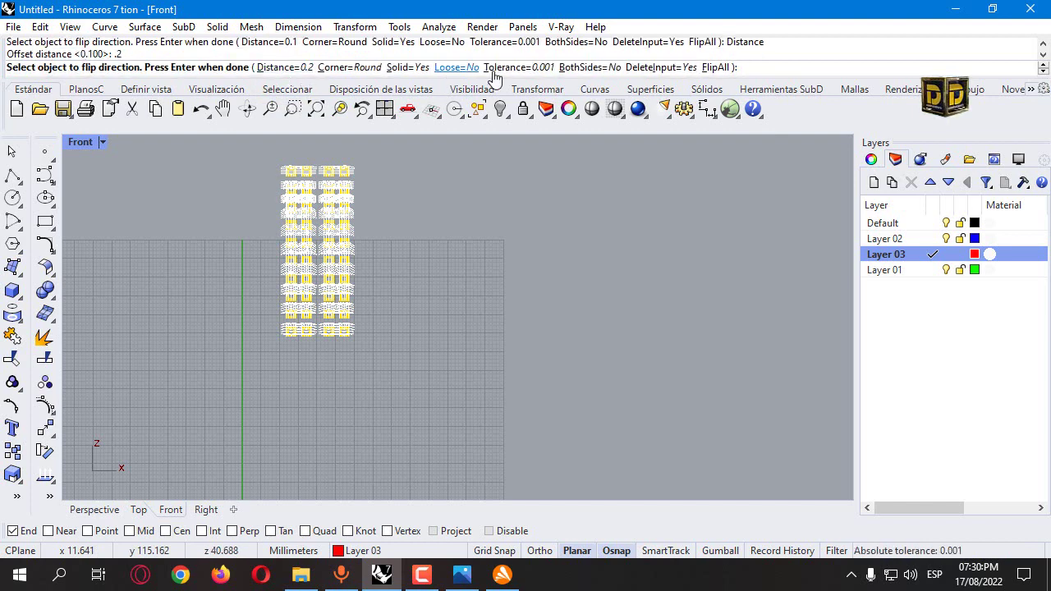
{"action": "left_click", "coordinate": [588, 67]}
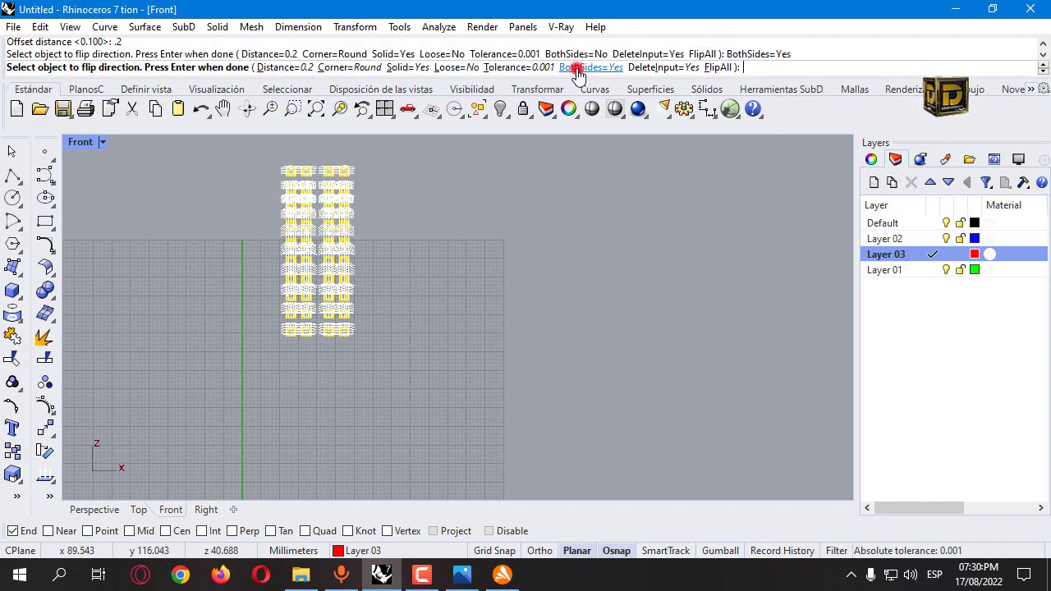
{"action": "key", "text": "Return"}
Show the hidden chair parts and fit the complete chair in a maximized Perspective view.
{"action": "double_click", "coordinate": [87, 143]}
{"action": "left_click", "coordinate": [502, 200]}
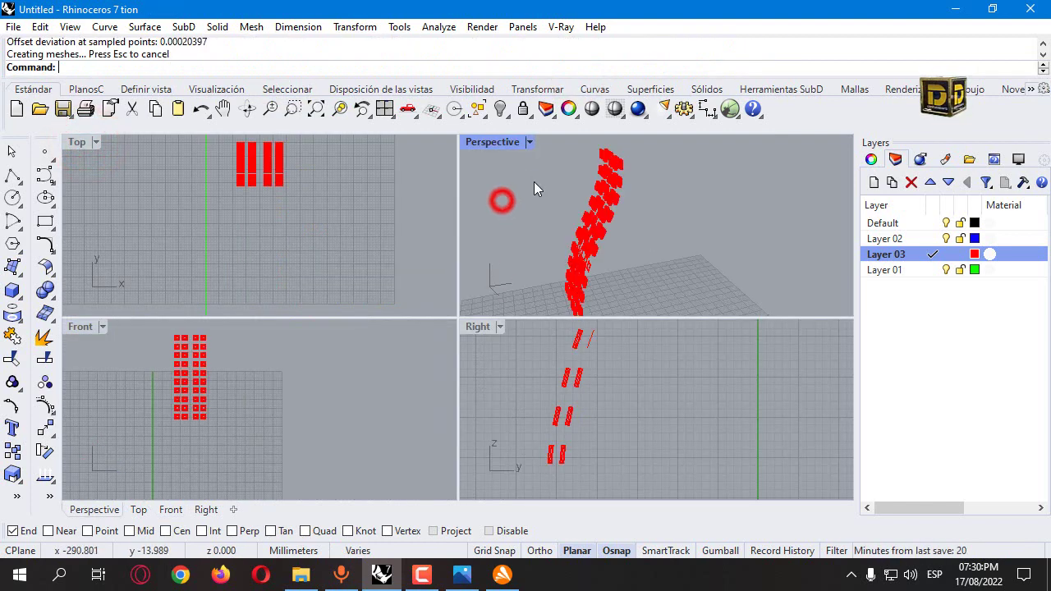
{"action": "left_click", "coordinate": [502, 109]}
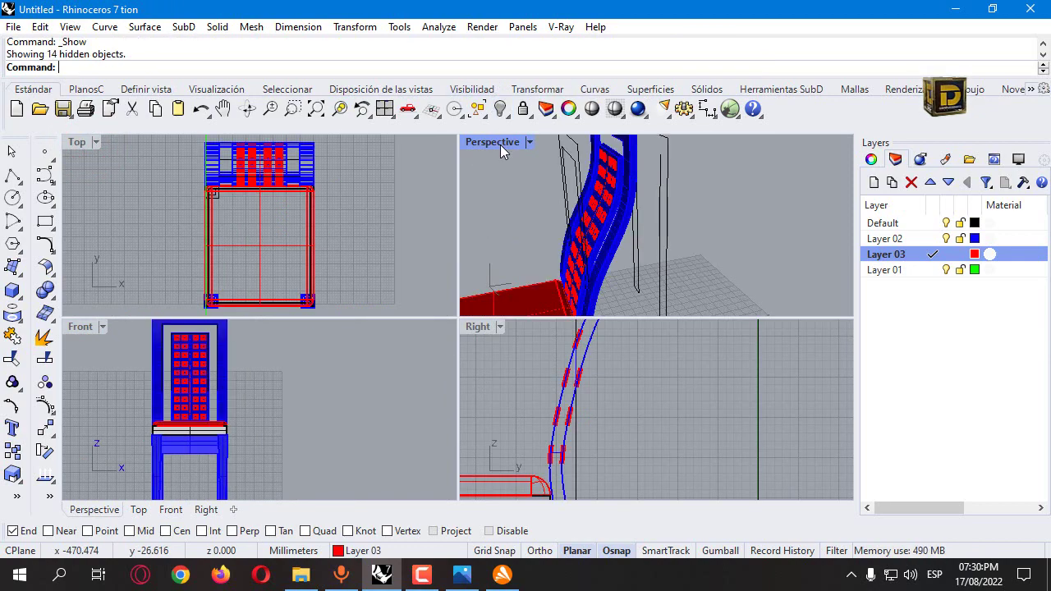
{"action": "double_click", "coordinate": [500, 143]}
{"action": "right_click_drag", "start_coordinate": [500, 144], "coordinate": [380, 194]}
{"action": "left_click", "coordinate": [317, 110]}
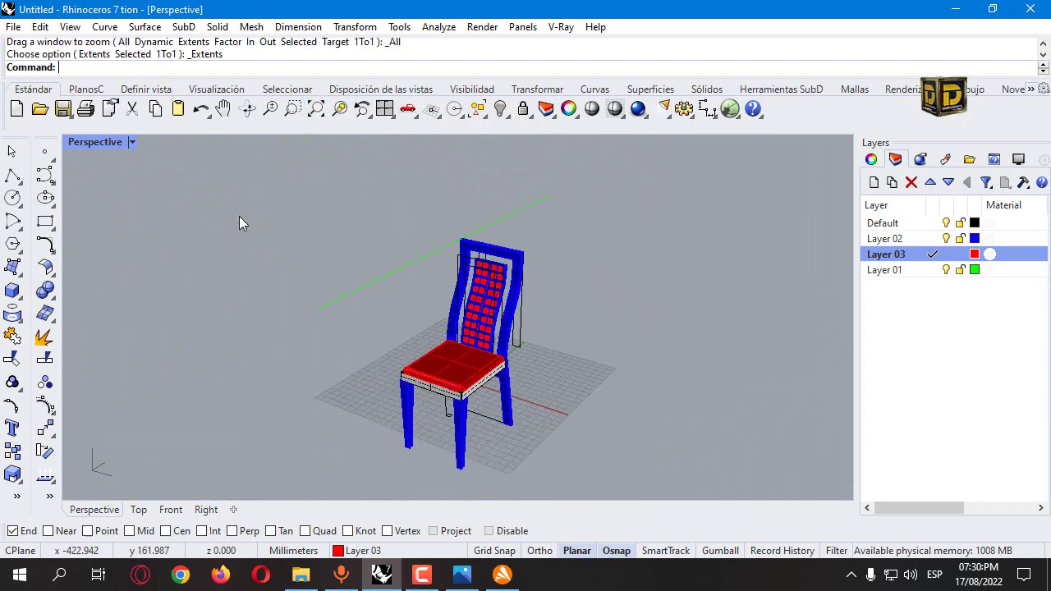
Set the Perspective view to Rendered display and examine the raised square frames on the curved backrest.
{"action": "right_click_drag", "start_coordinate": [239, 216], "coordinate": [456, 320]}
{"action": "scroll", "coordinate": [456, 320], "scroll_direction": "up", "scroll_amount": 8}
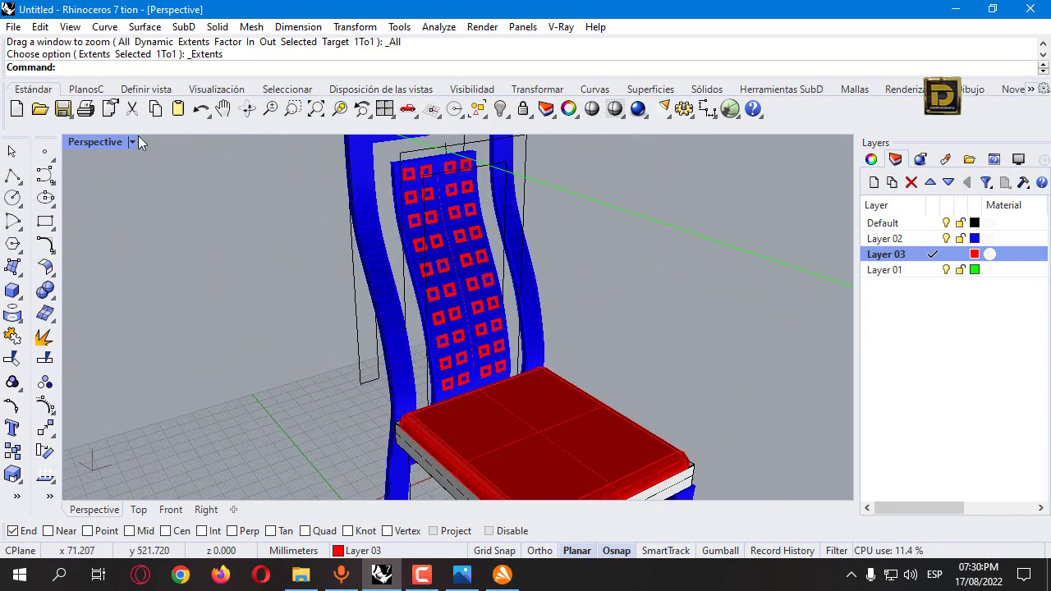
{"action": "left_click", "coordinate": [135, 141]}
{"action": "left_click", "coordinate": [181, 105]}
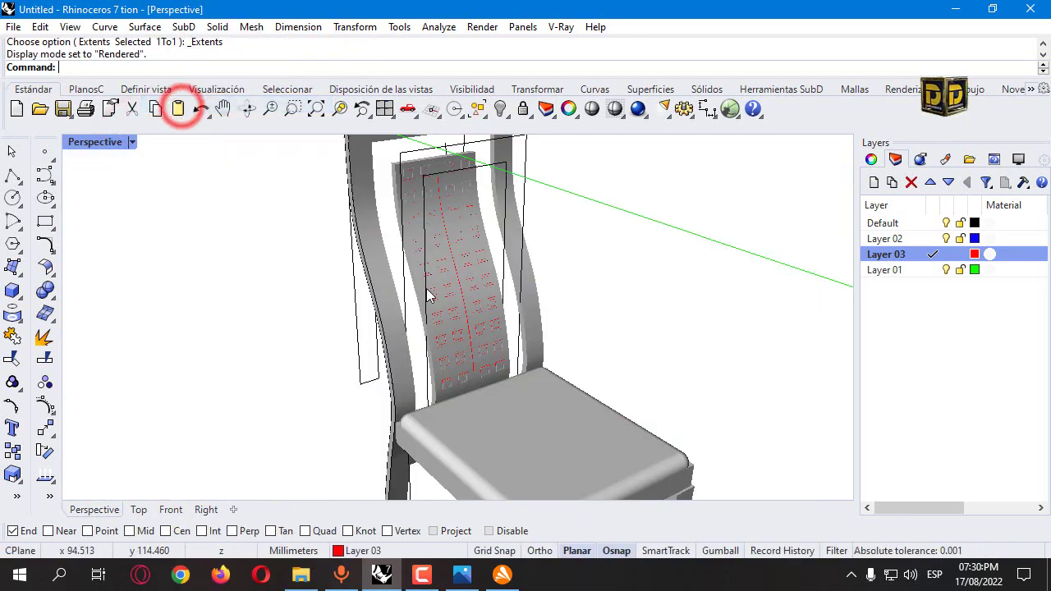
{"action": "scroll", "coordinate": [456, 316], "scroll_direction": "up", "scroll_amount": 8}
{"action": "right_click_drag", "start_coordinate": [460, 305], "coordinate": [537, 258]}
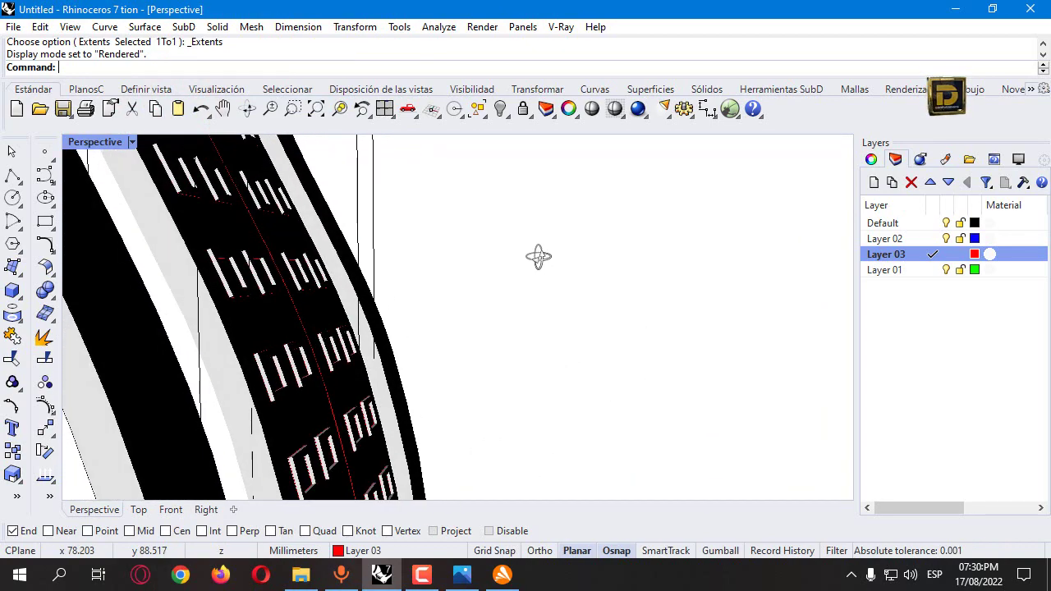
{"action": "scroll", "coordinate": [372, 305], "scroll_direction": "down", "scroll_amount": 5}
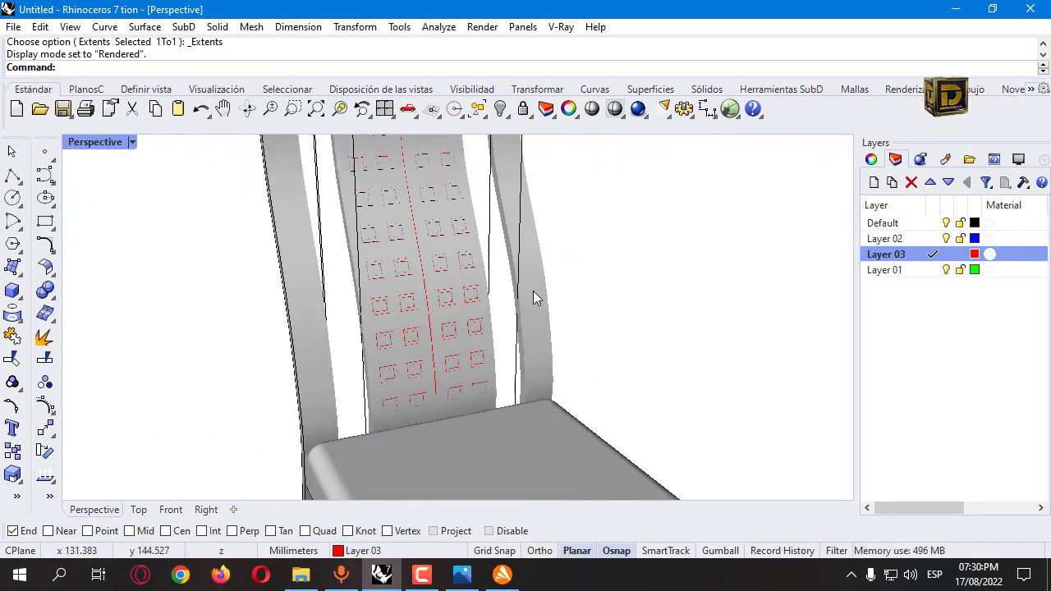
{"action": "right_click_drag", "start_coordinate": [534, 295], "coordinate": [418, 304]}
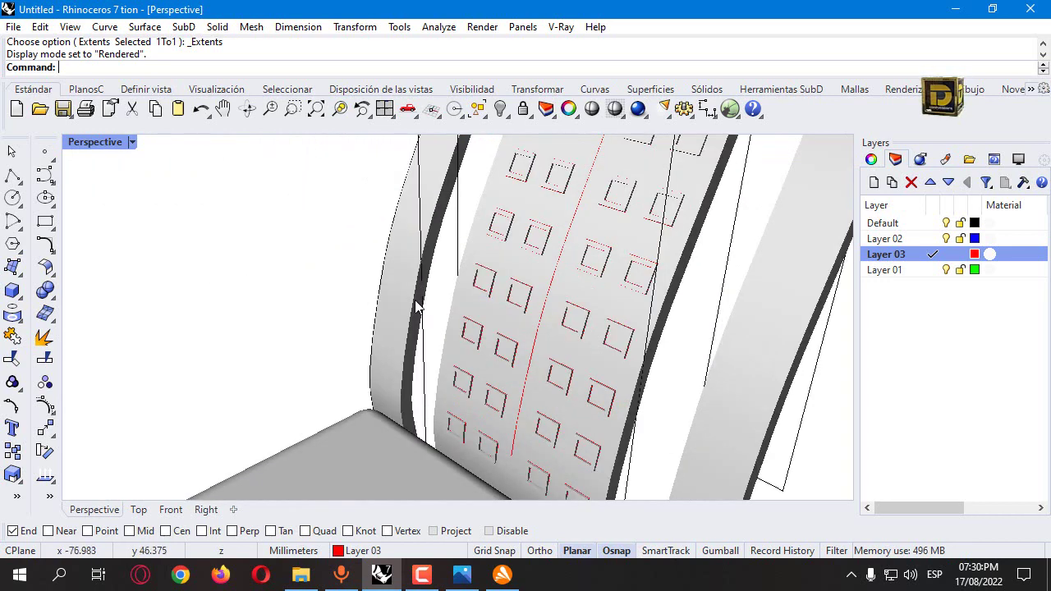
{"action": "scroll", "coordinate": [438, 310], "scroll_direction": "down", "scroll_amount": 6}
Select the complete chair with its construction curves and copy it about 90 mm sideways along X in the Top view.
{"action": "left_click_drag", "start_coordinate": [322, 183], "coordinate": [539, 498]}
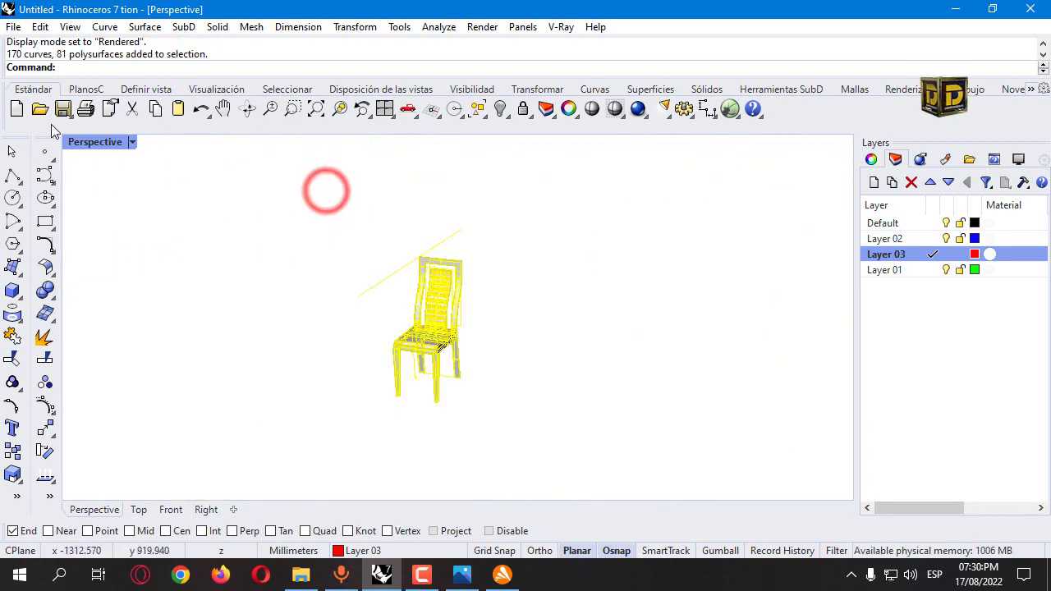
{"action": "double_click", "coordinate": [95, 142]}
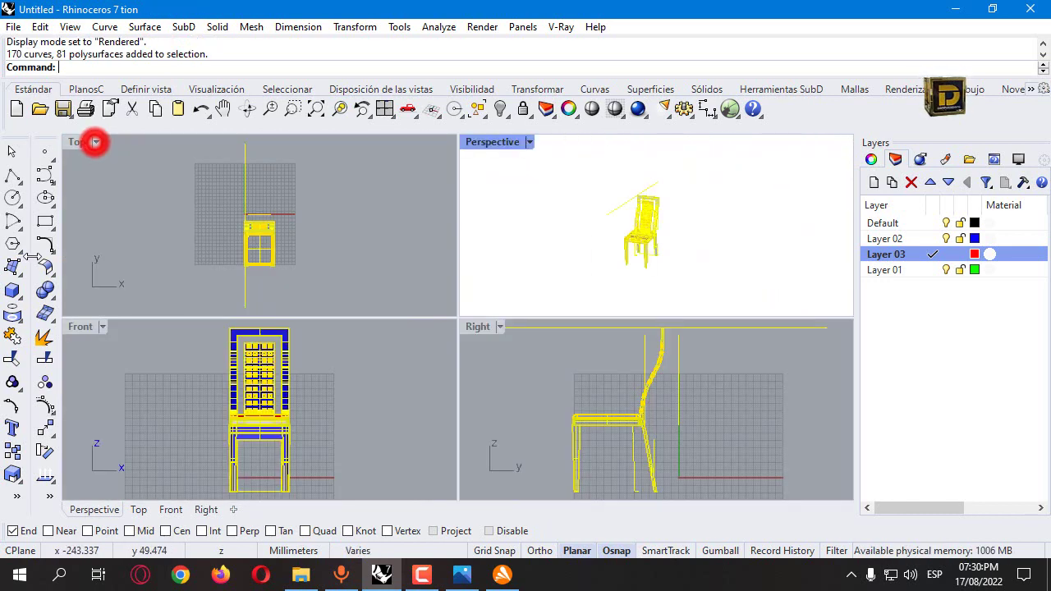
{"action": "left_click", "coordinate": [12, 450]}
{"action": "left_click", "coordinate": [256, 238]}
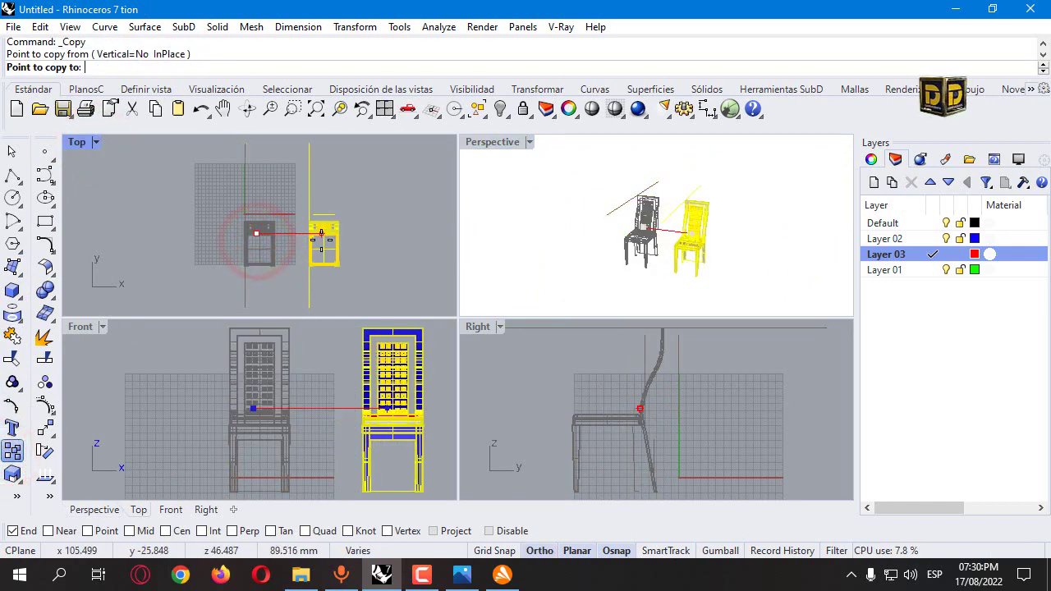
{"action": "left_click", "coordinate": [323, 240]}
{"action": "right_click", "coordinate": [375, 227]}
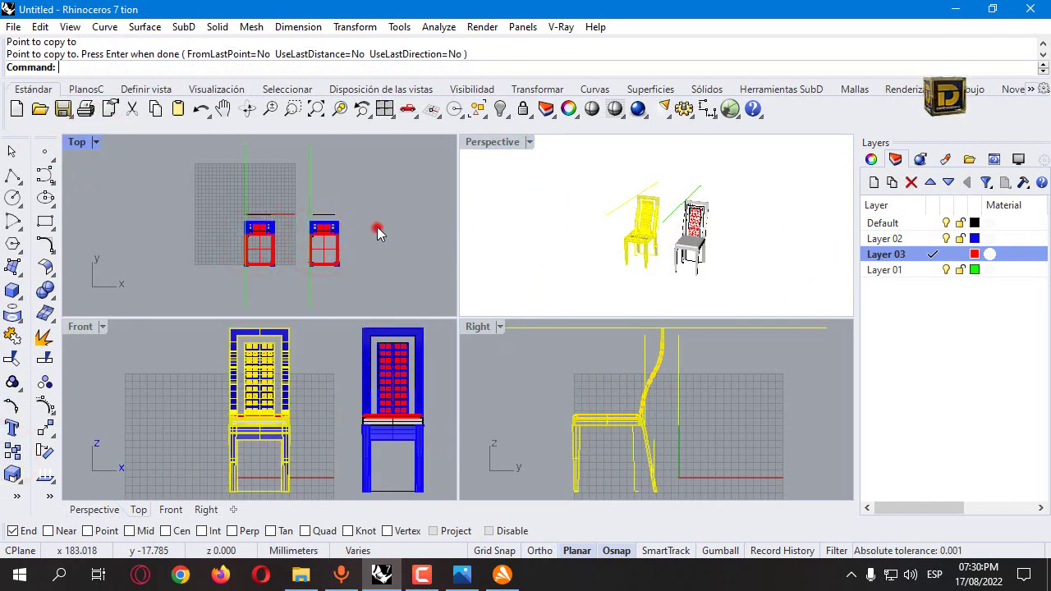
Set the Perspective view to Shaded display, check both chairs and restore the four-viewport layout.
{"action": "double_click", "coordinate": [486, 142]}
{"action": "scroll", "coordinate": [509, 167], "scroll_direction": "up", "scroll_amount": 6}
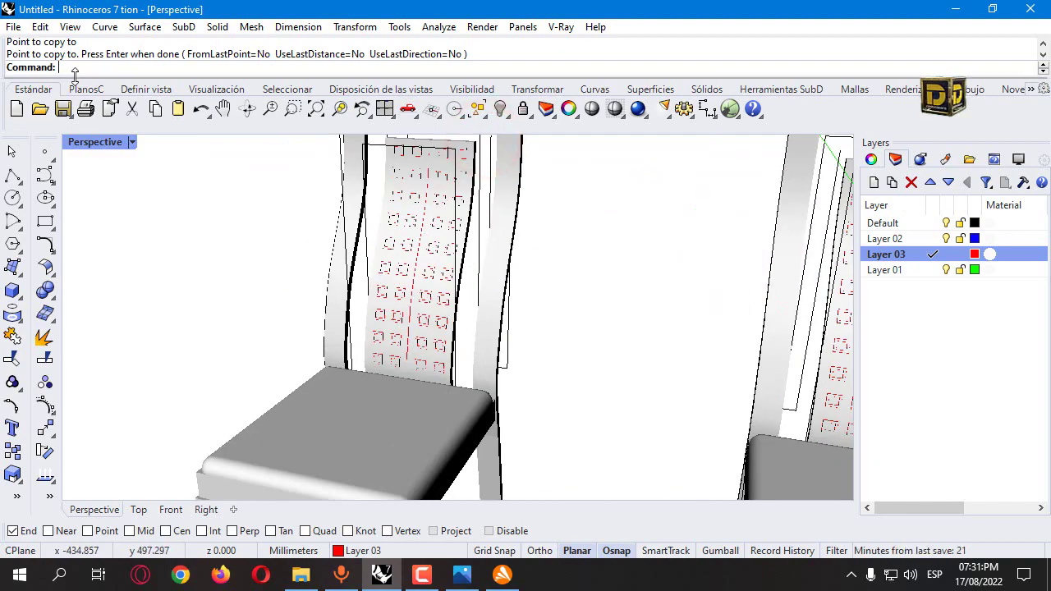
{"action": "left_click", "coordinate": [131, 142]}
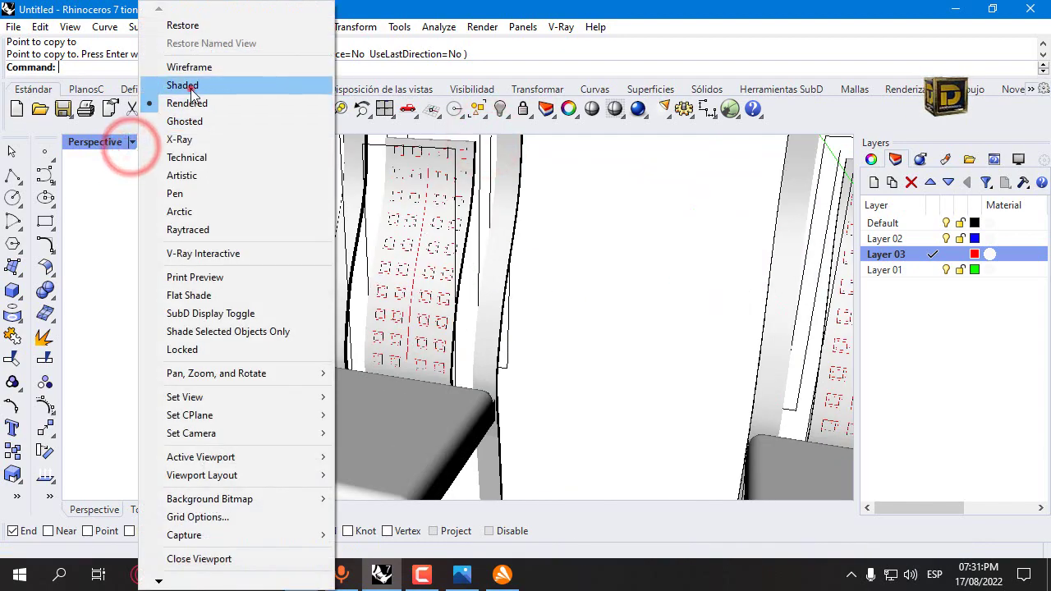
{"action": "left_click", "coordinate": [188, 84]}
{"action": "right_click_drag", "start_coordinate": [367, 308], "coordinate": [427, 238]}
{"action": "double_click", "coordinate": [85, 142]}
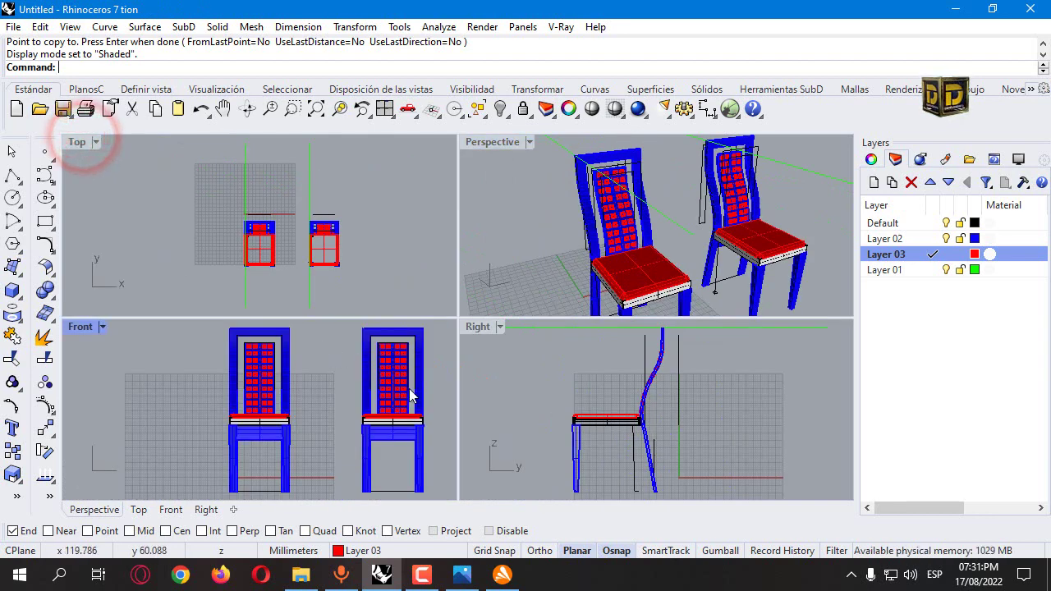
Boolean-subtract all the square frames from the copied chair's backrest with DeleteInput set to Yes.
{"action": "scroll", "coordinate": [352, 411], "scroll_direction": "up", "scroll_amount": 5}
{"action": "left_click", "coordinate": [256, 366]}
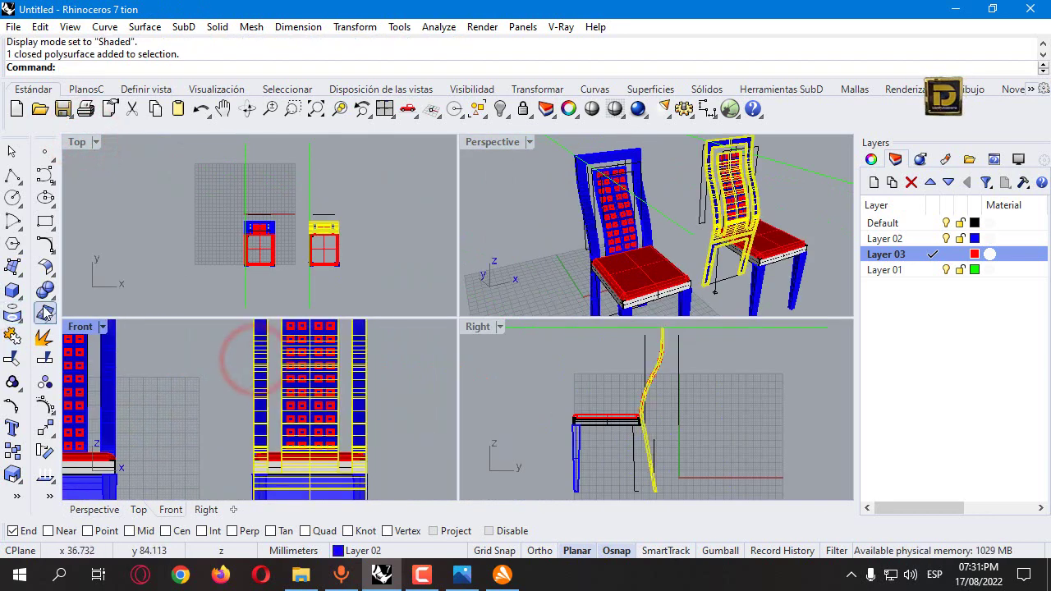
{"action": "left_click", "coordinate": [46, 289]}
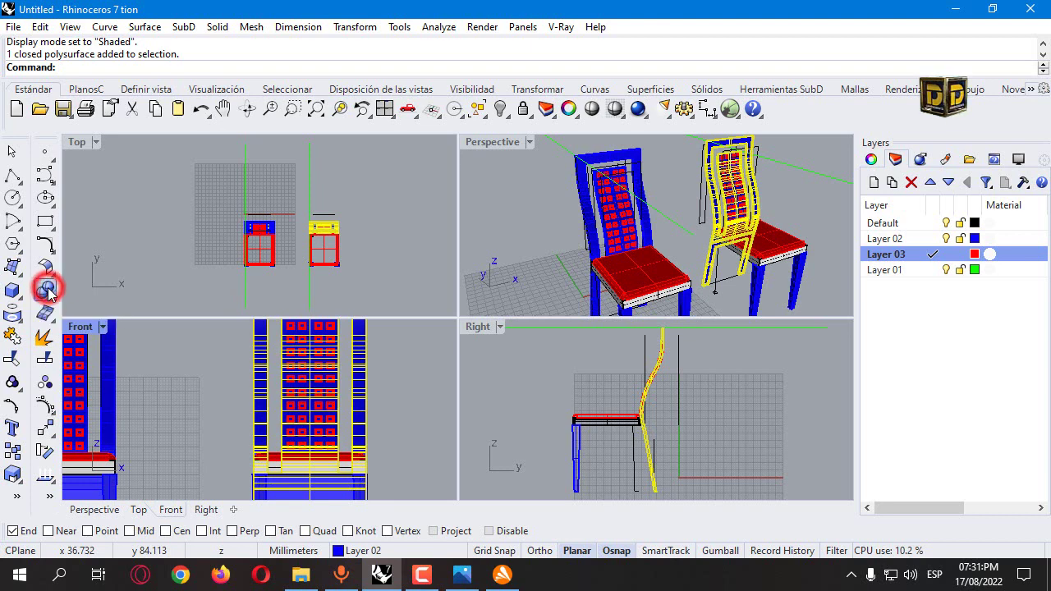
{"action": "left_click", "coordinate": [89, 291]}
{"action": "scroll", "coordinate": [250, 362], "scroll_direction": "down", "scroll_amount": 3}
{"action": "left_click", "coordinate": [247, 349]}
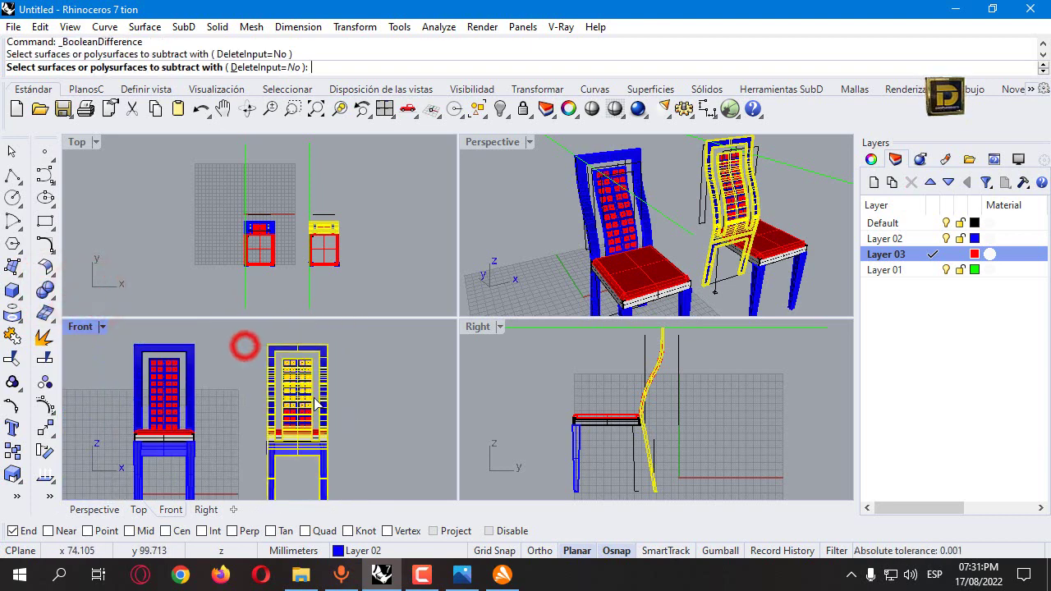
{"action": "left_click", "coordinate": [246, 349]}
{"action": "left_click", "coordinate": [256, 396]}
{"action": "scroll", "coordinate": [302, 427], "scroll_direction": "up", "scroll_amount": 4}
{"action": "scroll", "coordinate": [302, 429], "scroll_direction": "up", "scroll_amount": 2}
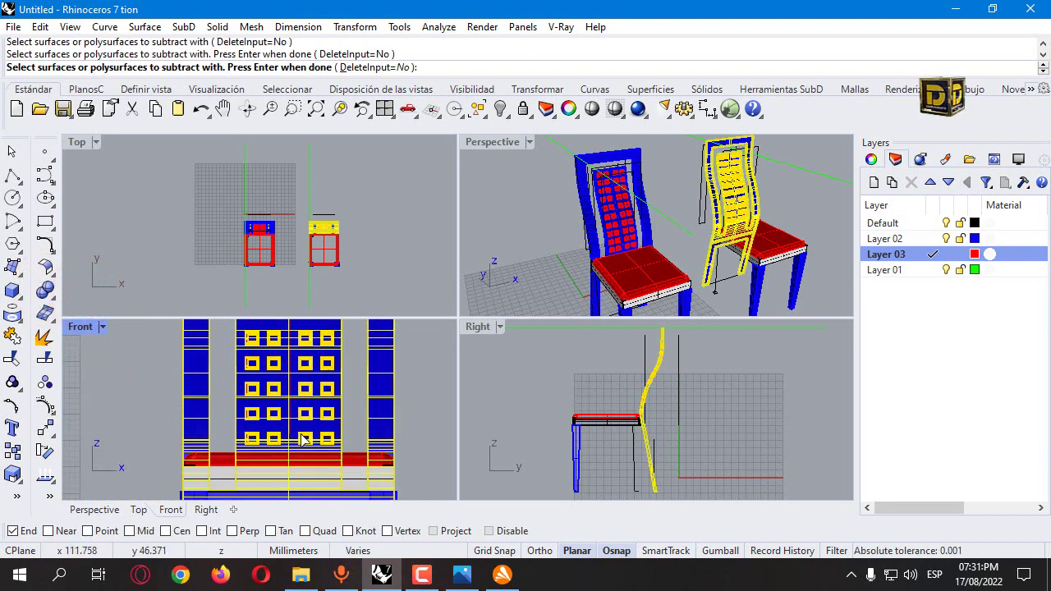
{"action": "left_click", "coordinate": [387, 69]}
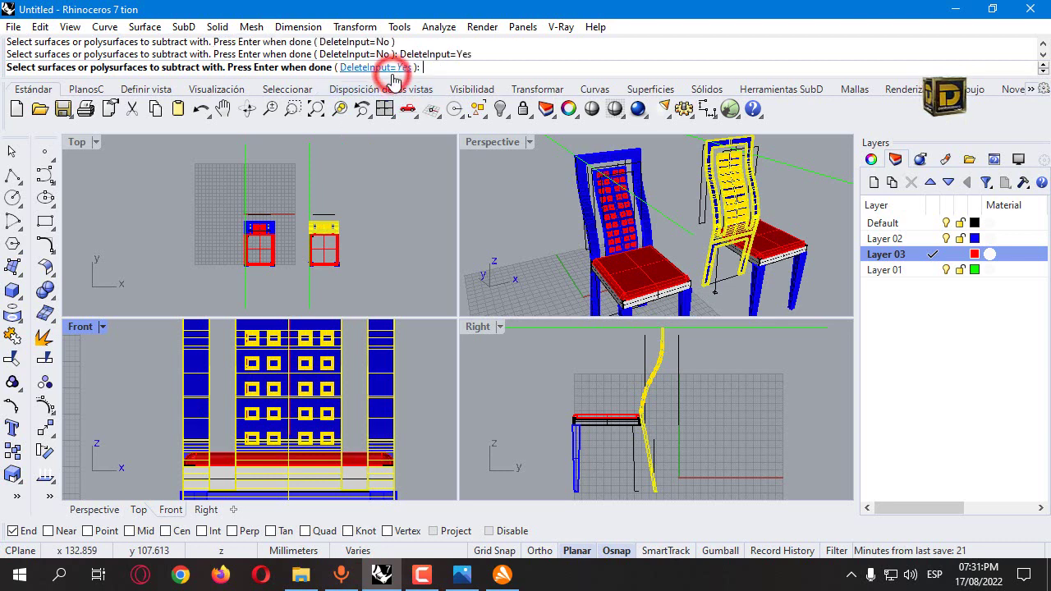
{"action": "key", "text": "Return"}
Maximize the Perspective view, clear the selection, then select all curves and hide them.
{"action": "double_click", "coordinate": [485, 141]}
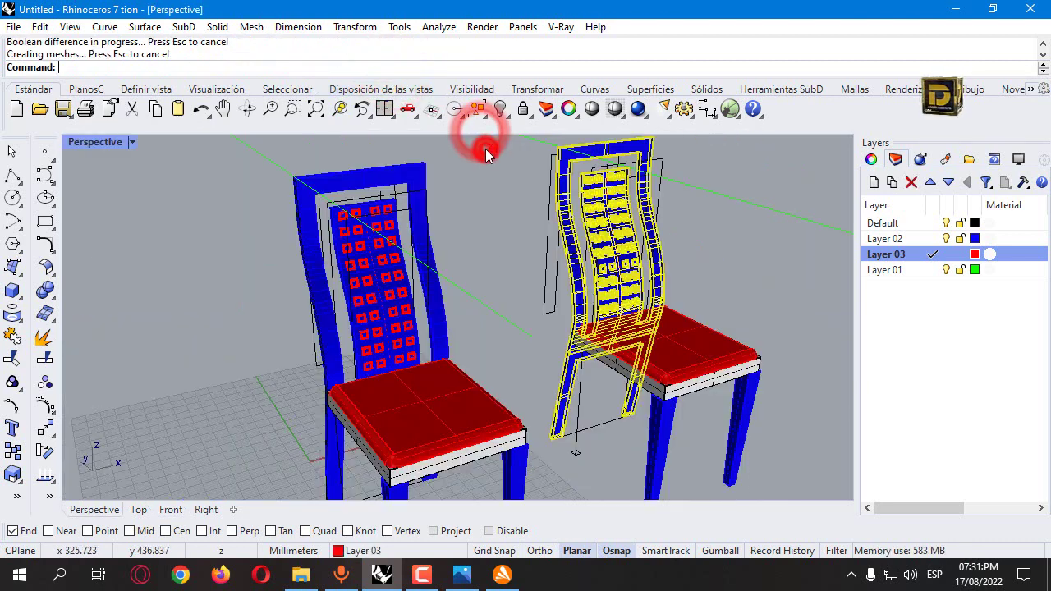
{"action": "left_click", "coordinate": [501, 188]}
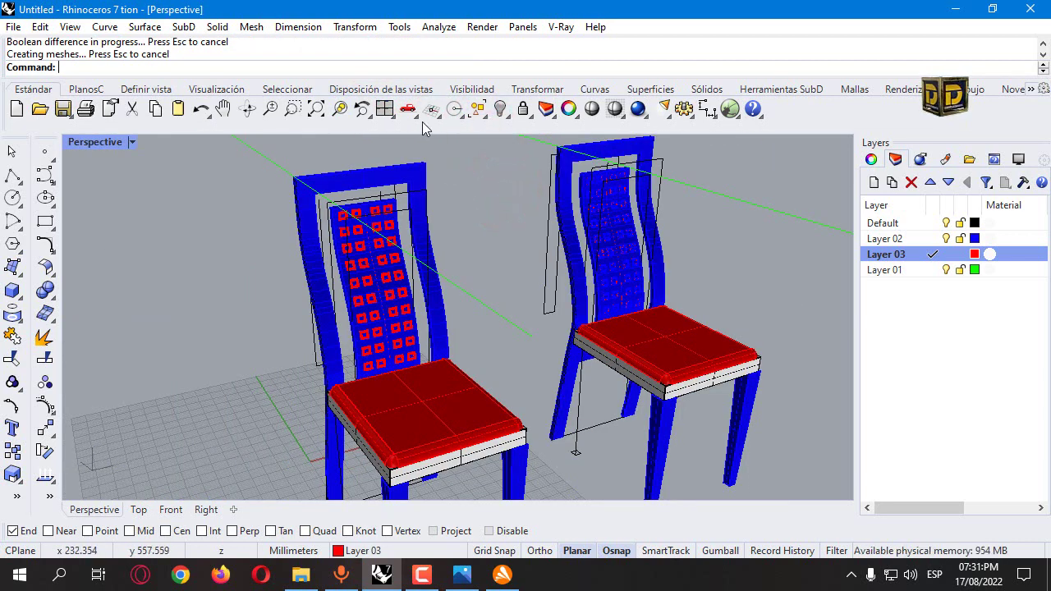
{"action": "left_click", "coordinate": [484, 119]}
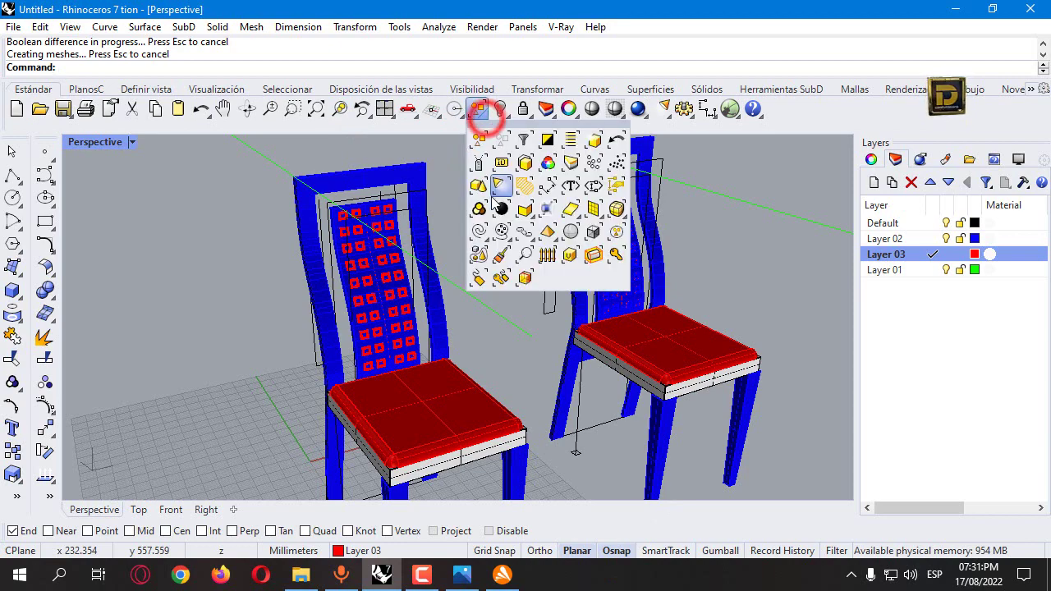
{"action": "left_click", "coordinate": [482, 228]}
{"action": "left_click", "coordinate": [500, 108]}
Compare the raised frames on the original backrest with the engraved squares on the copy, from front and rear.
{"action": "right_click_drag", "start_coordinate": [506, 164], "coordinate": [380, 249]}
{"action": "scroll", "coordinate": [362, 249], "scroll_direction": "up", "scroll_amount": 5}
{"action": "scroll", "coordinate": [340, 250], "scroll_direction": "up", "scroll_amount": 10}
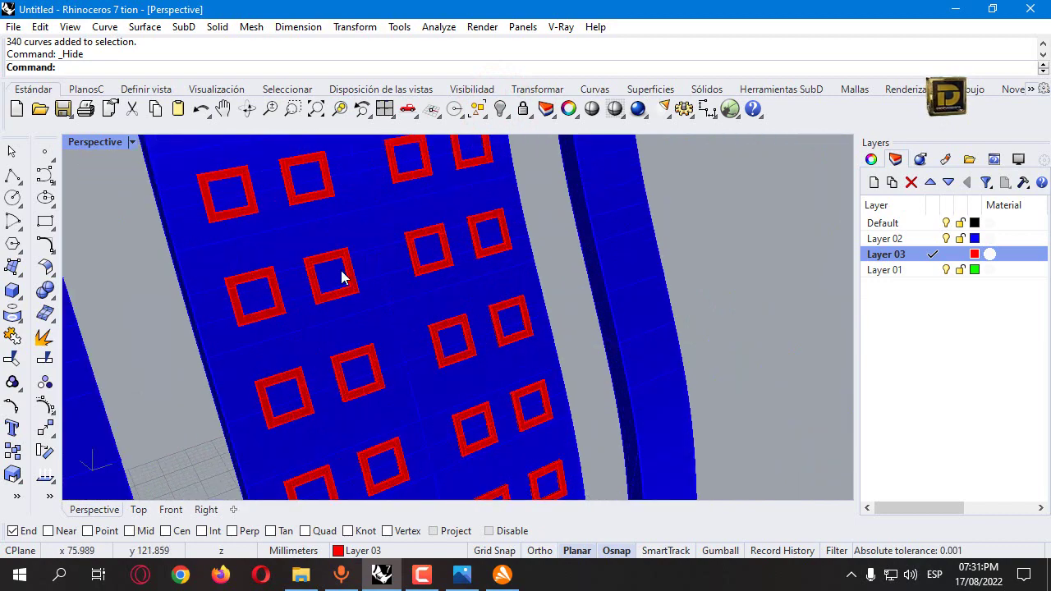
{"action": "left_click", "coordinate": [358, 275]}
{"action": "scroll", "coordinate": [358, 275], "scroll_direction": "down", "scroll_amount": 10}
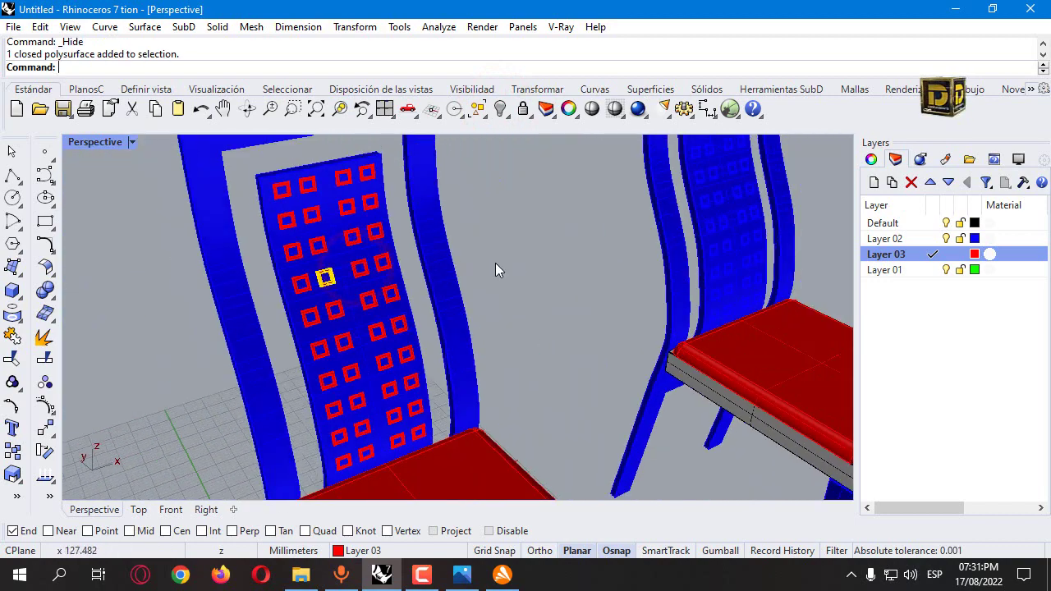
{"action": "right_click_drag", "start_coordinate": [495, 265], "coordinate": [632, 237]}
{"action": "scroll", "coordinate": [631, 237], "scroll_direction": "up", "scroll_amount": 6}
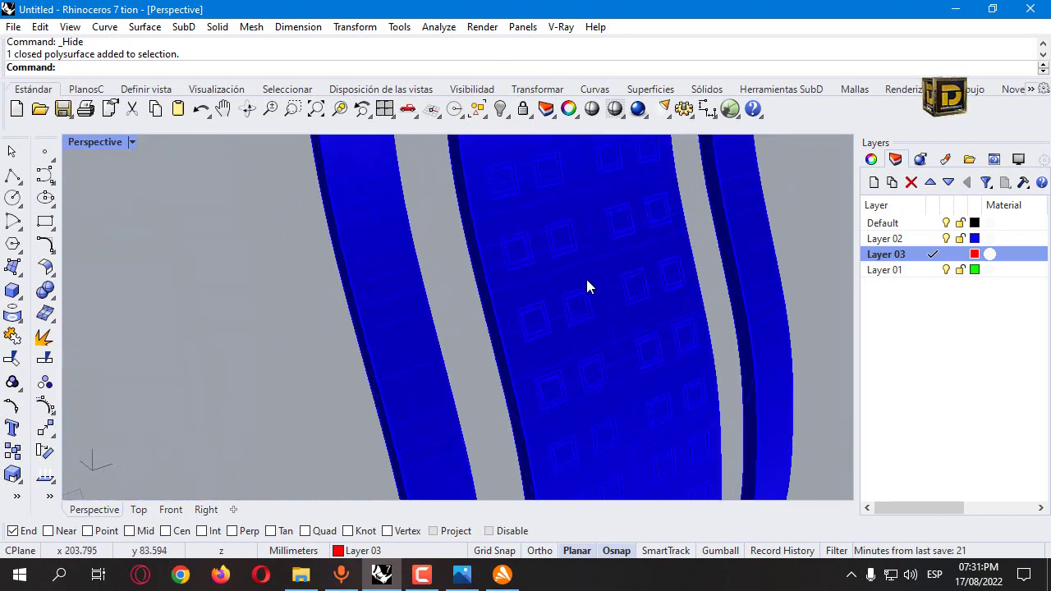
{"action": "left_click", "coordinate": [587, 279]}
{"action": "left_click", "coordinate": [281, 294]}
{"action": "scroll", "coordinate": [556, 275], "scroll_direction": "down", "scroll_amount": 8}
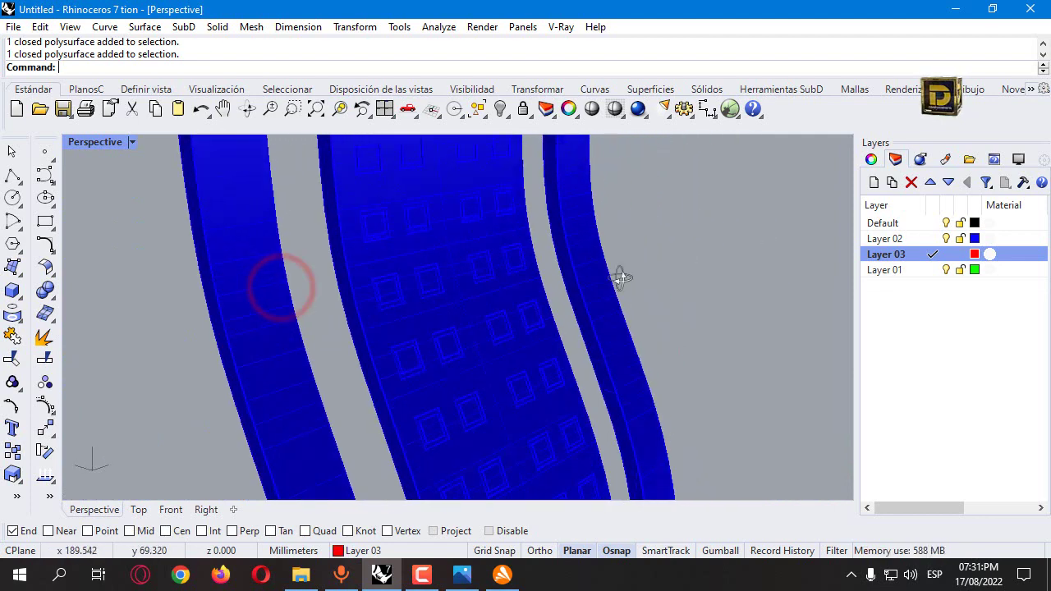
{"action": "scroll", "coordinate": [453, 329], "scroll_direction": "down", "scroll_amount": 4}
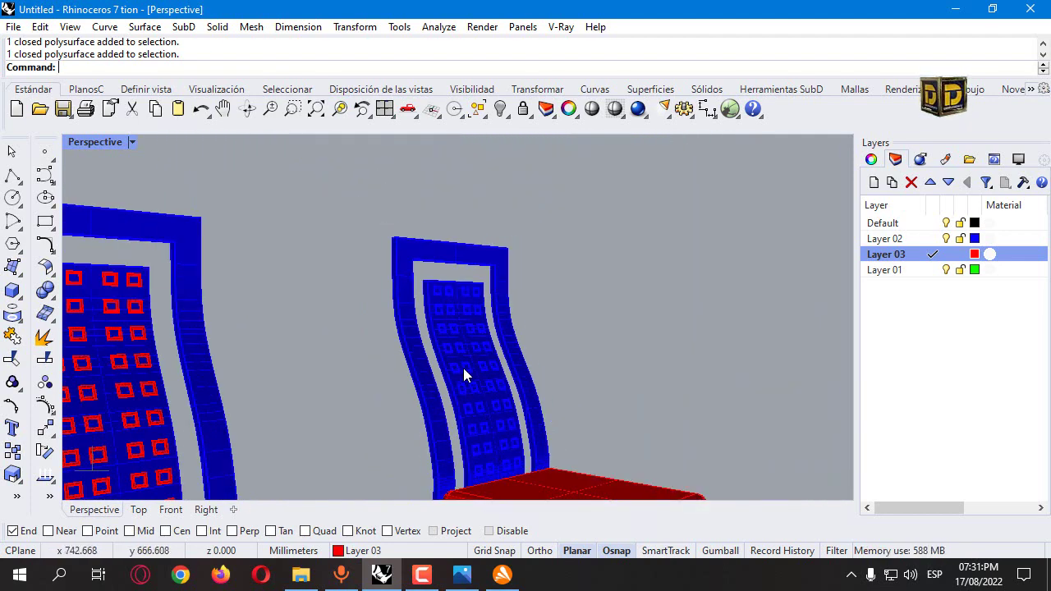
{"action": "scroll", "coordinate": [506, 444], "scroll_direction": "down", "scroll_amount": 3}
{"action": "scroll", "coordinate": [450, 414], "scroll_direction": "up", "scroll_amount": 10}
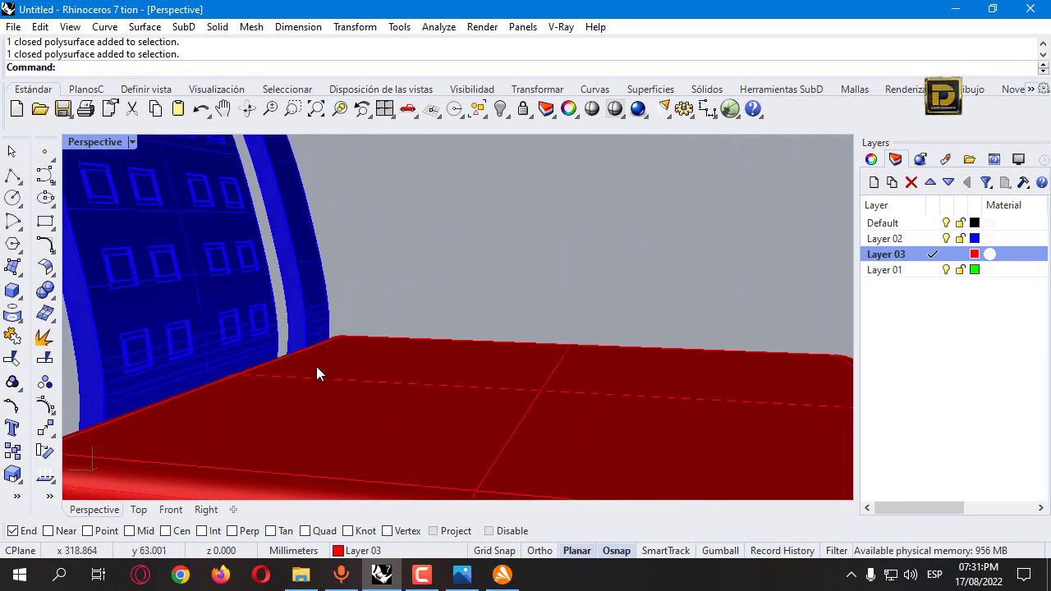
{"action": "scroll", "coordinate": [260, 328], "scroll_direction": "down", "scroll_amount": 5}
{"action": "right_click_drag", "start_coordinate": [260, 329], "coordinate": [197, 282]}
{"action": "scroll", "coordinate": [197, 282], "scroll_direction": "up", "scroll_amount": 5}
{"action": "right_click_drag", "start_coordinate": [263, 293], "coordinate": [505, 279]}
{"action": "scroll", "coordinate": [444, 298], "scroll_direction": "down", "scroll_amount": 5}
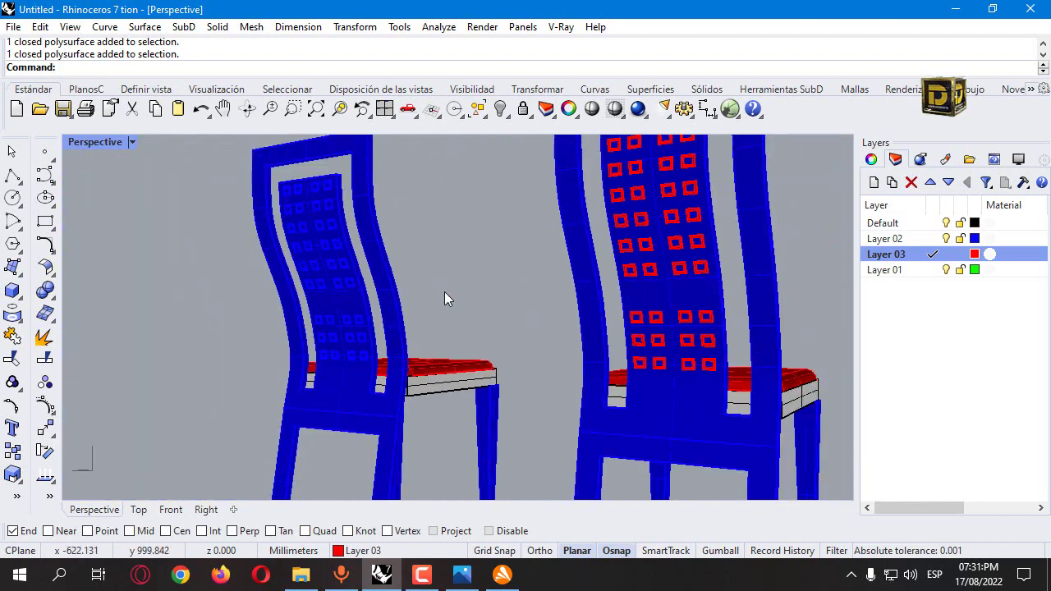
{"action": "scroll", "coordinate": [293, 241], "scroll_direction": "up", "scroll_amount": 6}
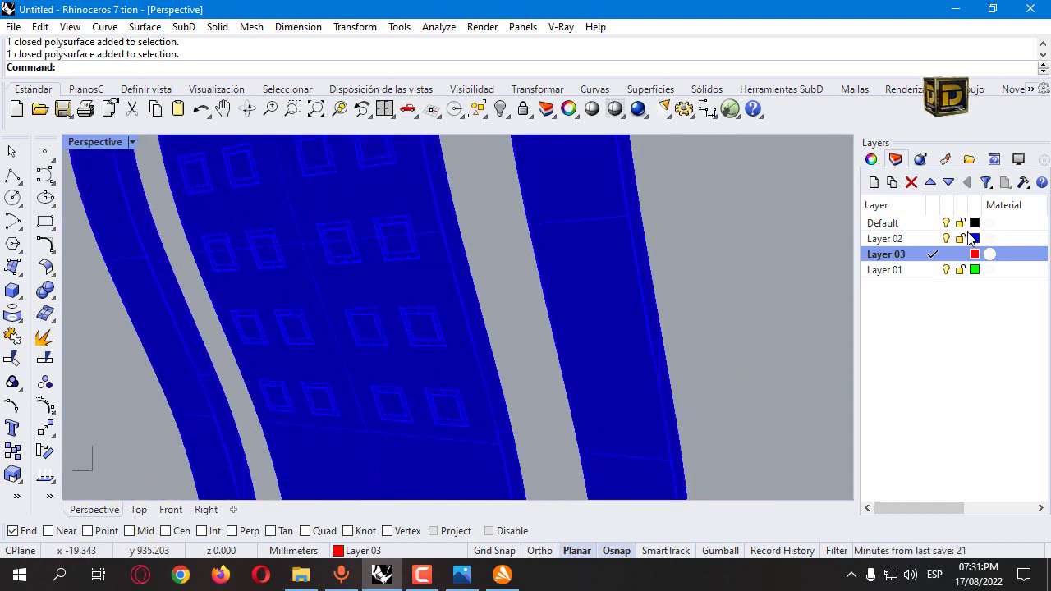
Change the colour of Layer 02 to black.
{"action": "left_click", "coordinate": [971, 238]}
{"action": "left_click", "coordinate": [676, 265]}
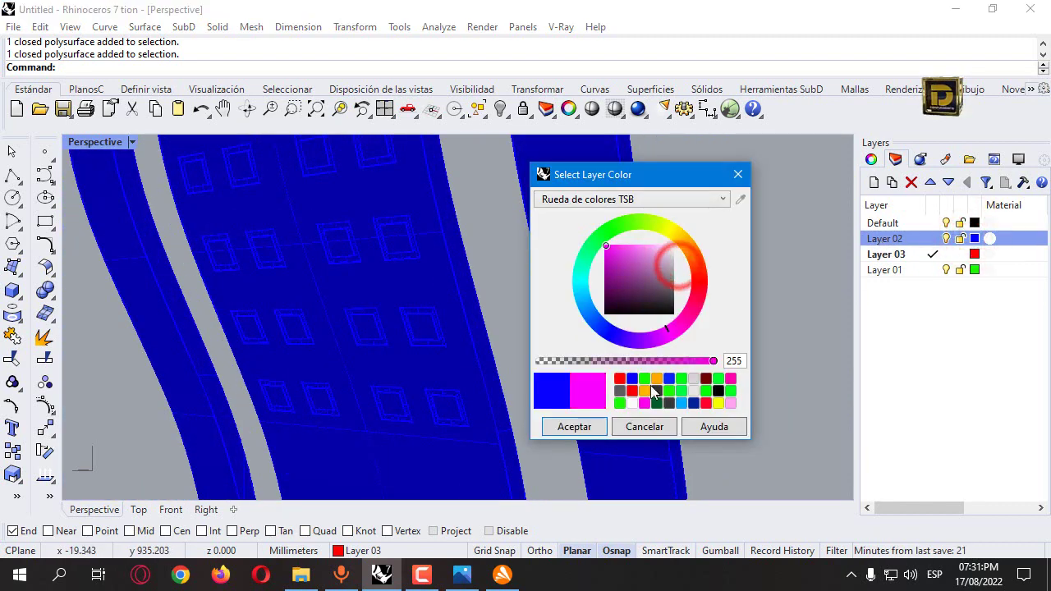
{"action": "left_click_drag", "start_coordinate": [653, 293], "coordinate": [678, 368]}
{"action": "left_click", "coordinate": [574, 427]}
Examine the engraved and raised square patterns of both chairs up close and in full view in the new layer colour.
{"action": "scroll", "coordinate": [524, 265], "scroll_direction": "down", "scroll_amount": 3}
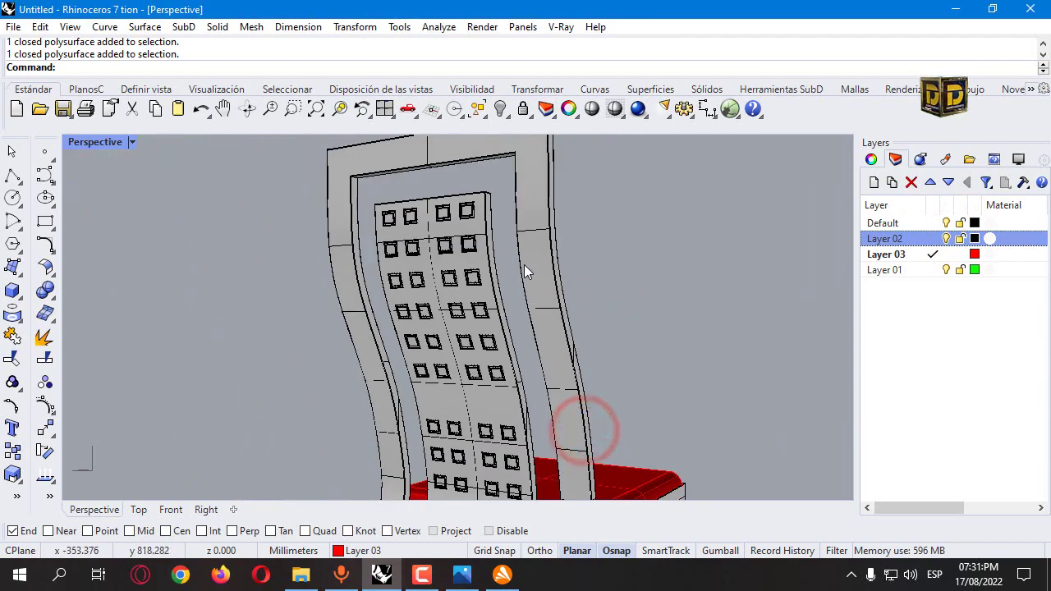
{"action": "scroll", "coordinate": [435, 285], "scroll_direction": "up", "scroll_amount": 5}
{"action": "scroll", "coordinate": [435, 285], "scroll_direction": "up", "scroll_amount": 2}
{"action": "scroll", "coordinate": [427, 277], "scroll_direction": "down", "scroll_amount": 6}
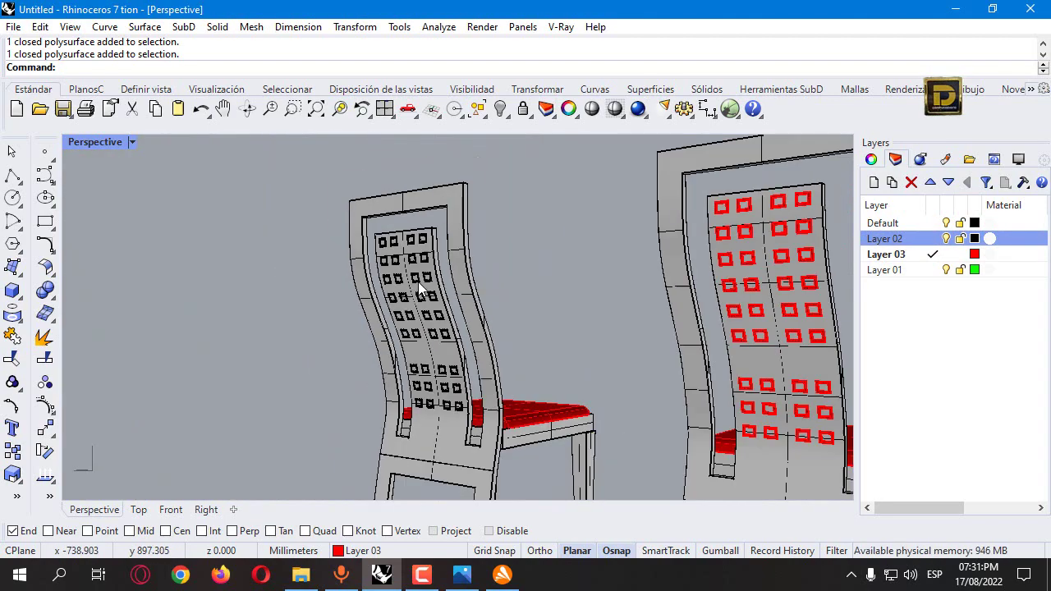
{"action": "scroll", "coordinate": [436, 263], "scroll_direction": "down", "scroll_amount": 5}
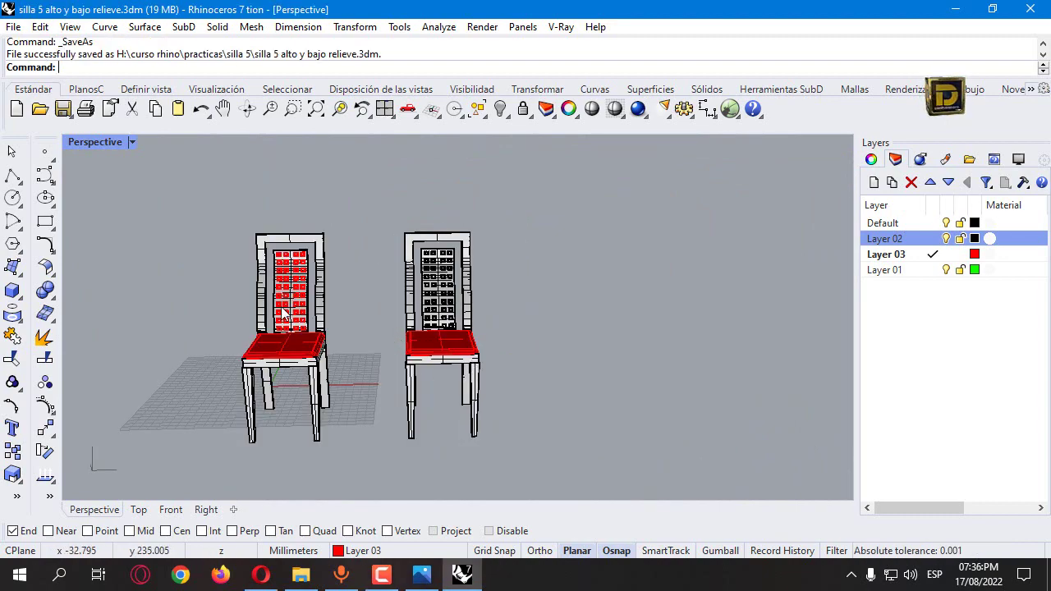
{"action": "right_click_drag", "start_coordinate": [283, 312], "coordinate": [600, 292]}
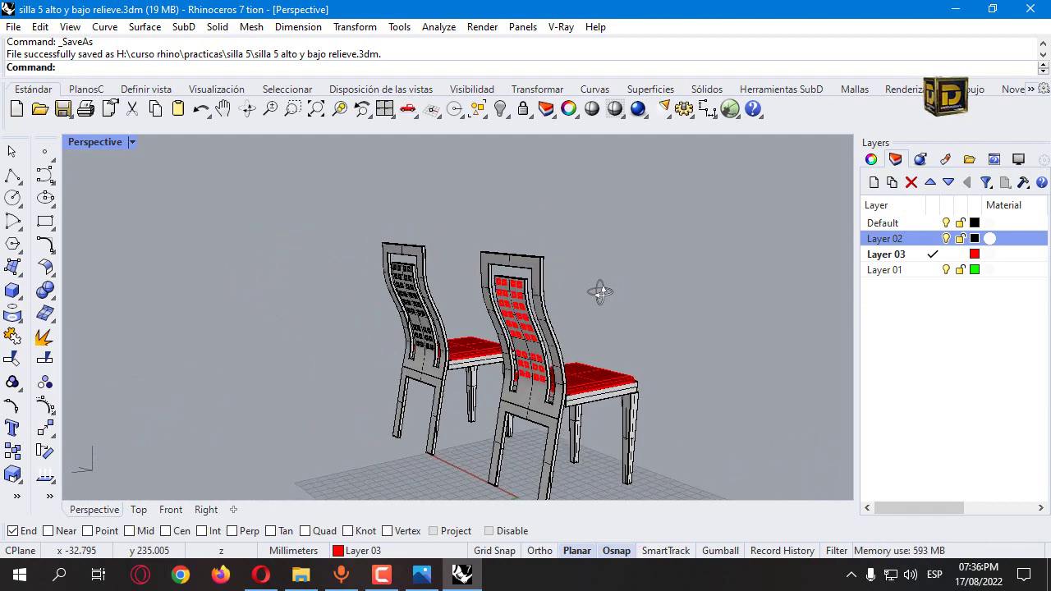
{"action": "scroll", "coordinate": [520, 360], "scroll_direction": "up", "scroll_amount": 6}
{"action": "left_click", "coordinate": [520, 360]}
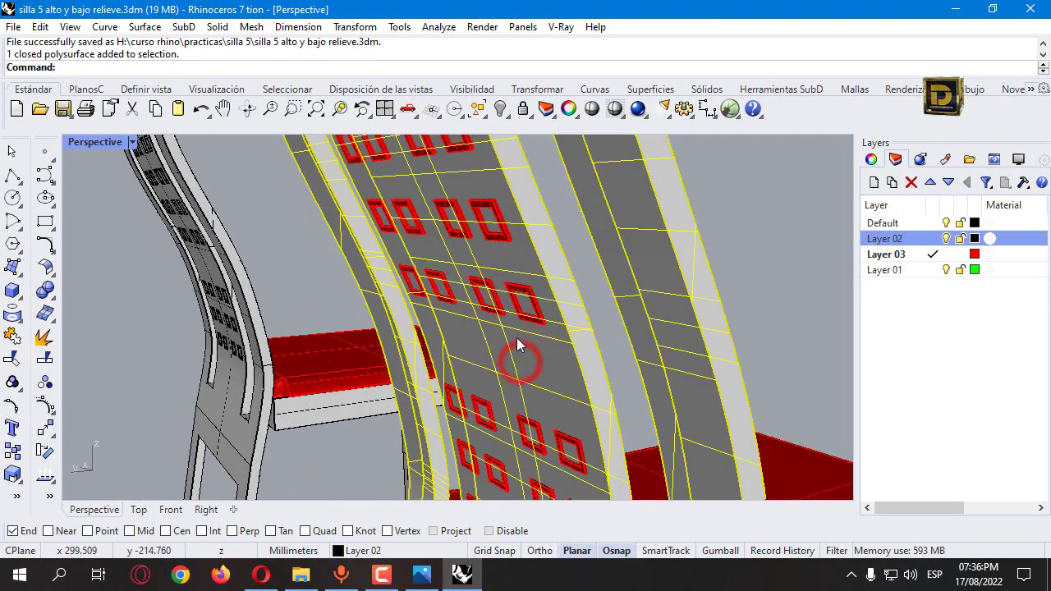
{"action": "key", "text": "Home"}
{"action": "key", "text": "Home"}
{"action": "key", "text": "Home"}
{"action": "key", "text": "Home"}
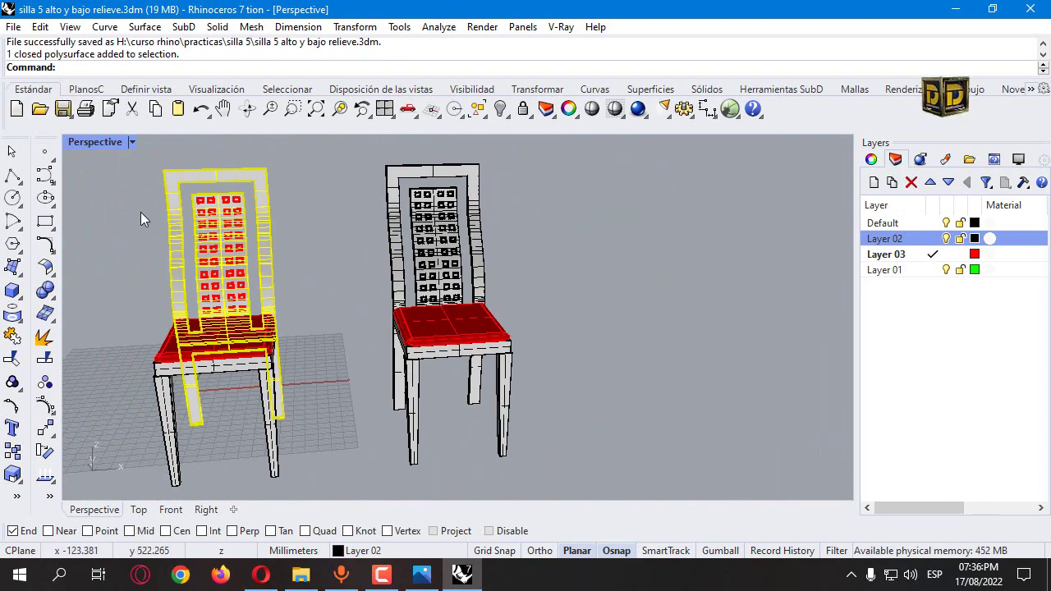
{"action": "scroll", "coordinate": [251, 295], "scroll_direction": "up", "scroll_amount": 5}
{"action": "left_click", "coordinate": [432, 255]}
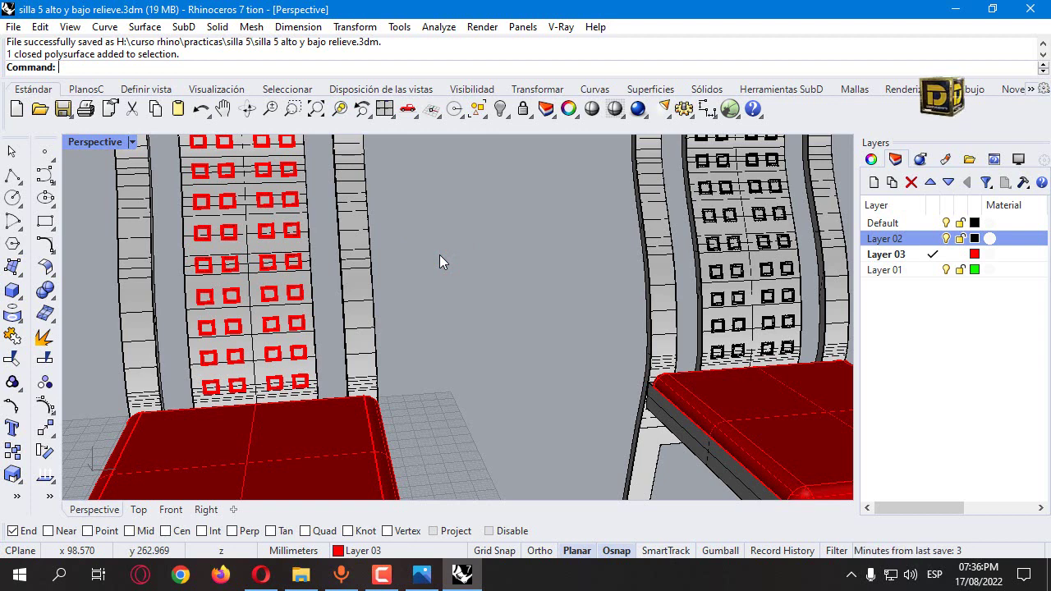
{"action": "key", "text": "Home"}
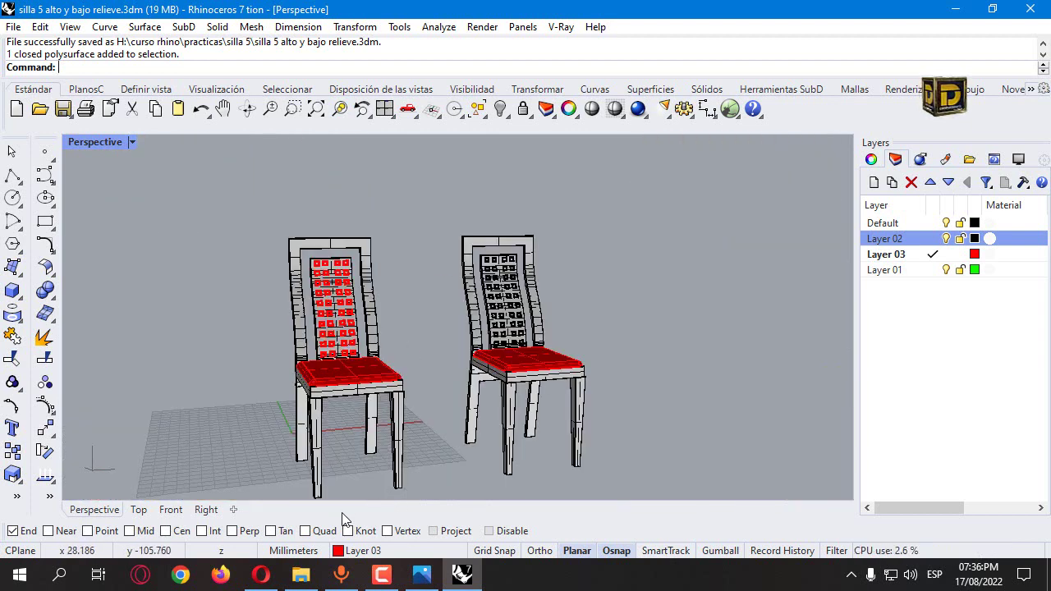
Switch to the Opera browser, browse the chair images in the MEGA catalogue's sillas folder and return to Rhinoceros.
{"action": "left_click", "coordinate": [260, 574]}
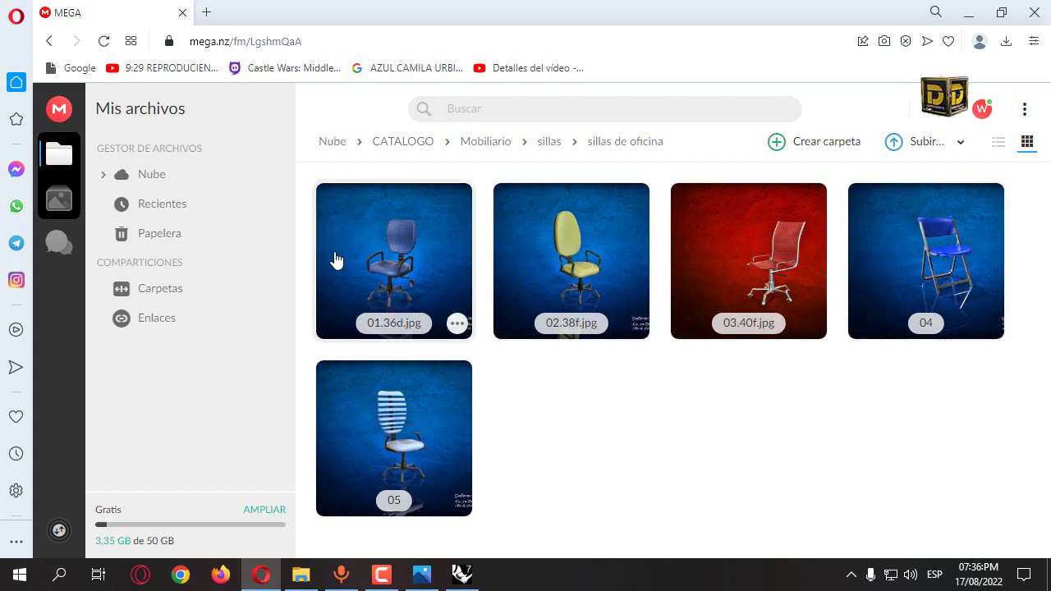
{"action": "key", "text": "alt+Left"}
{"action": "left_click_drag", "start_coordinate": [1043, 172], "coordinate": [1048, 448]}
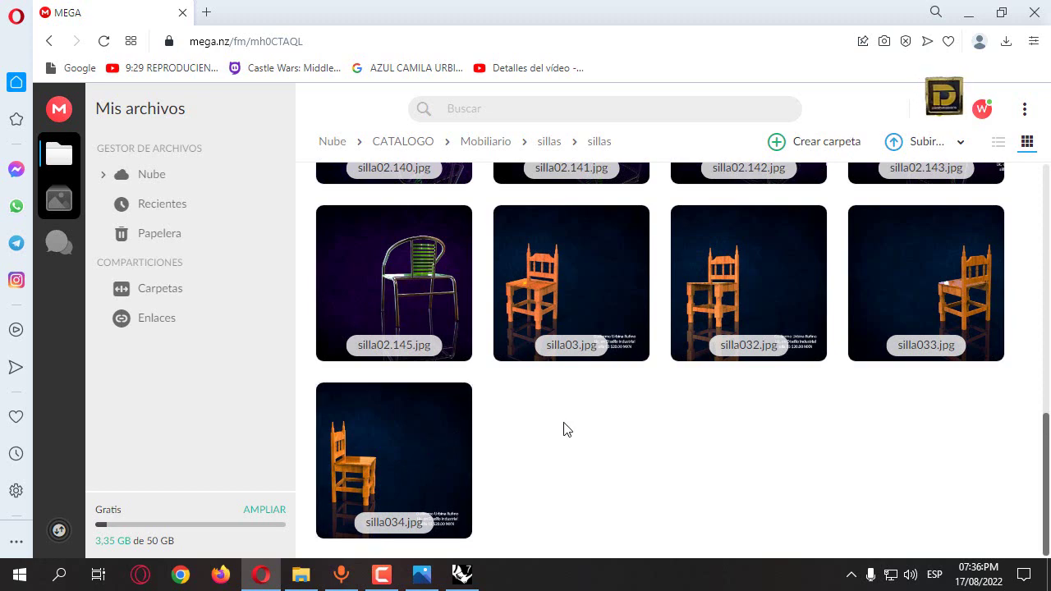
{"action": "left_click", "coordinate": [969, 10]}
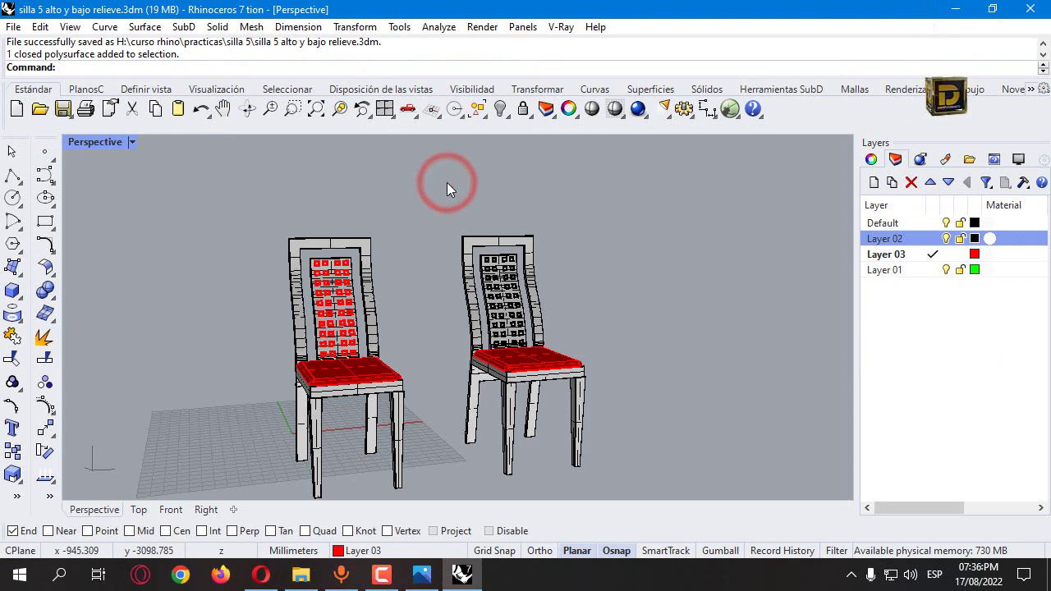